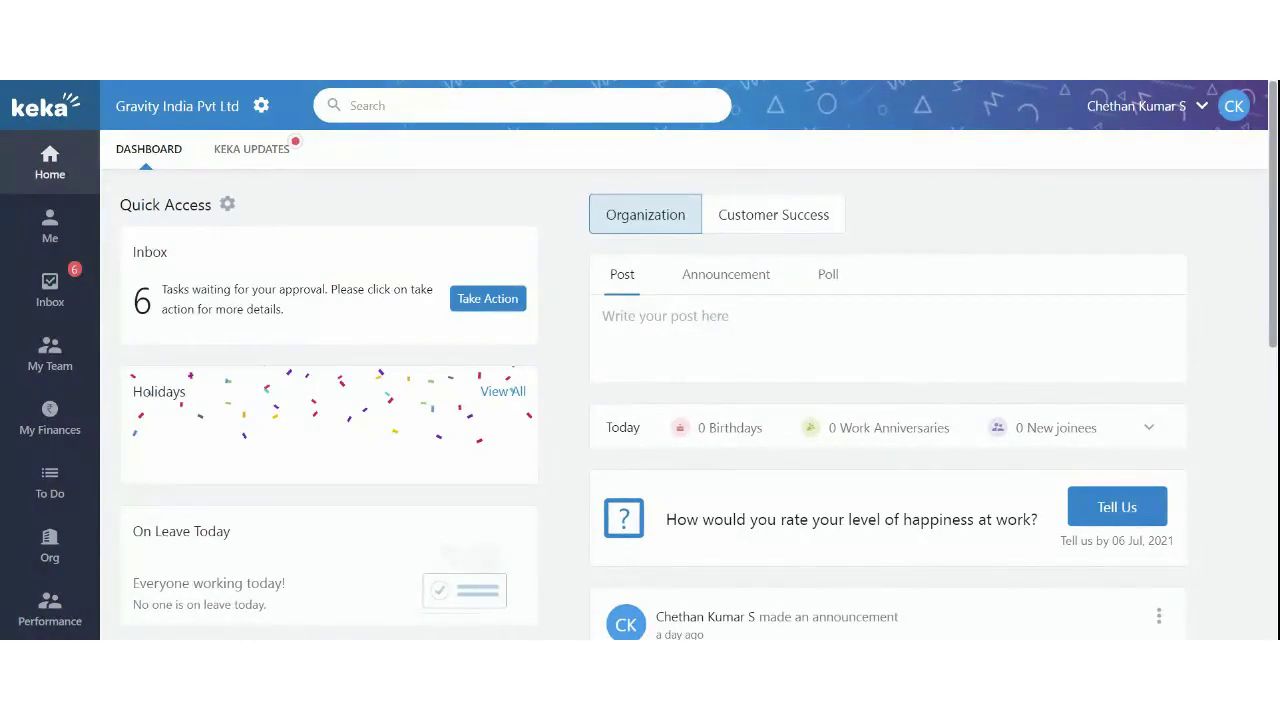
drag(780, 605, 312, 325)
scroll(289, 403, down, 2)
scroll(289, 403, up, 2)
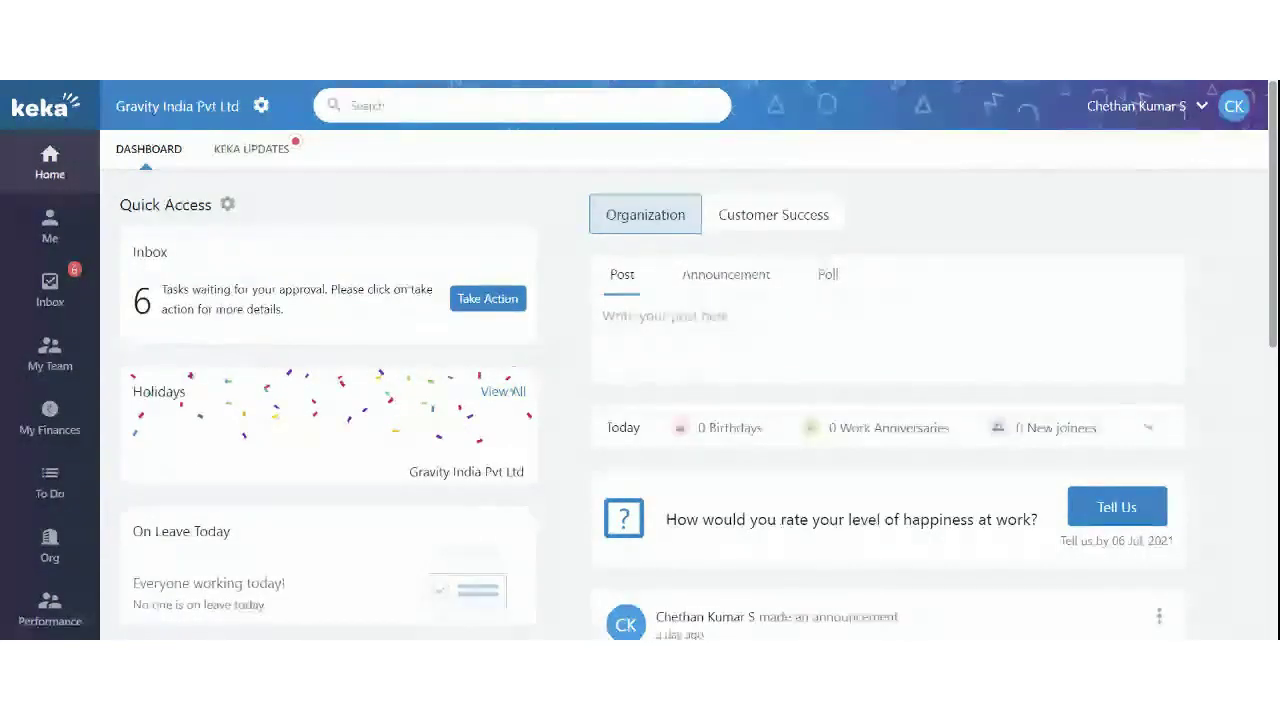
Go to the Run Payroll page and switch the pay group to Webinar Pay Group
mouse_move(50, 350)
scroll(45, 380, down, 5)
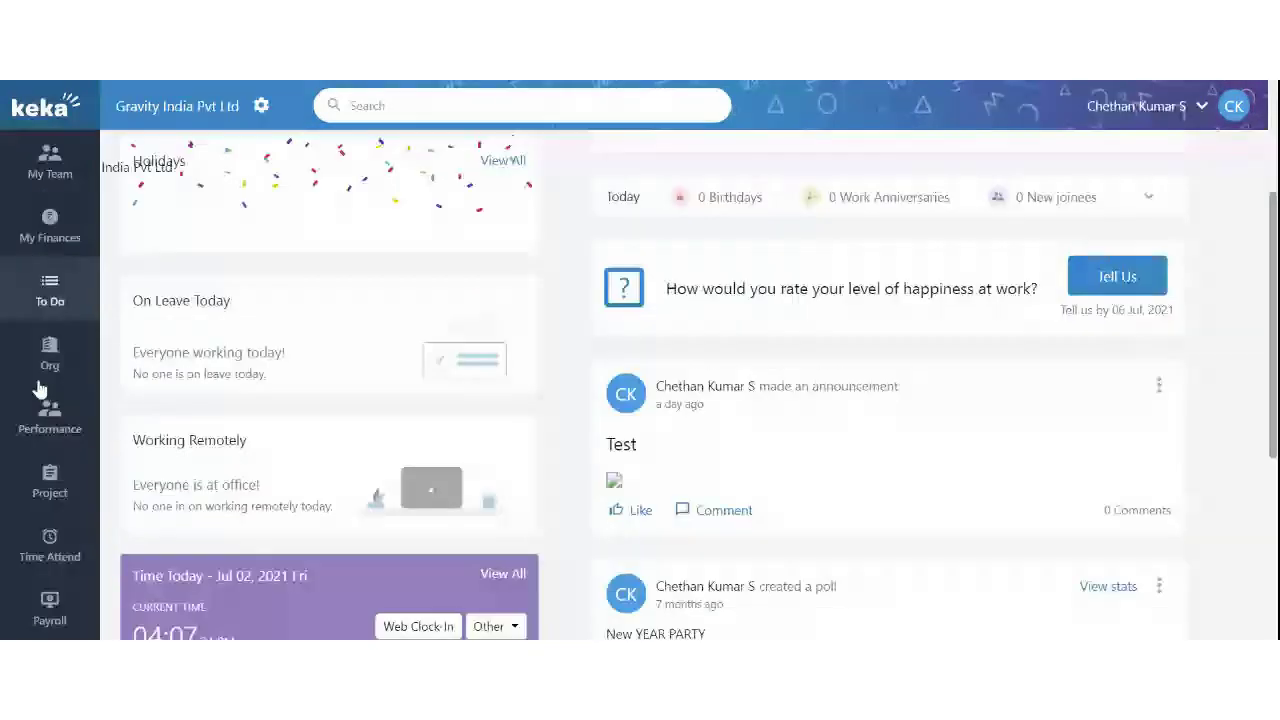
scroll(40, 390, down, 2)
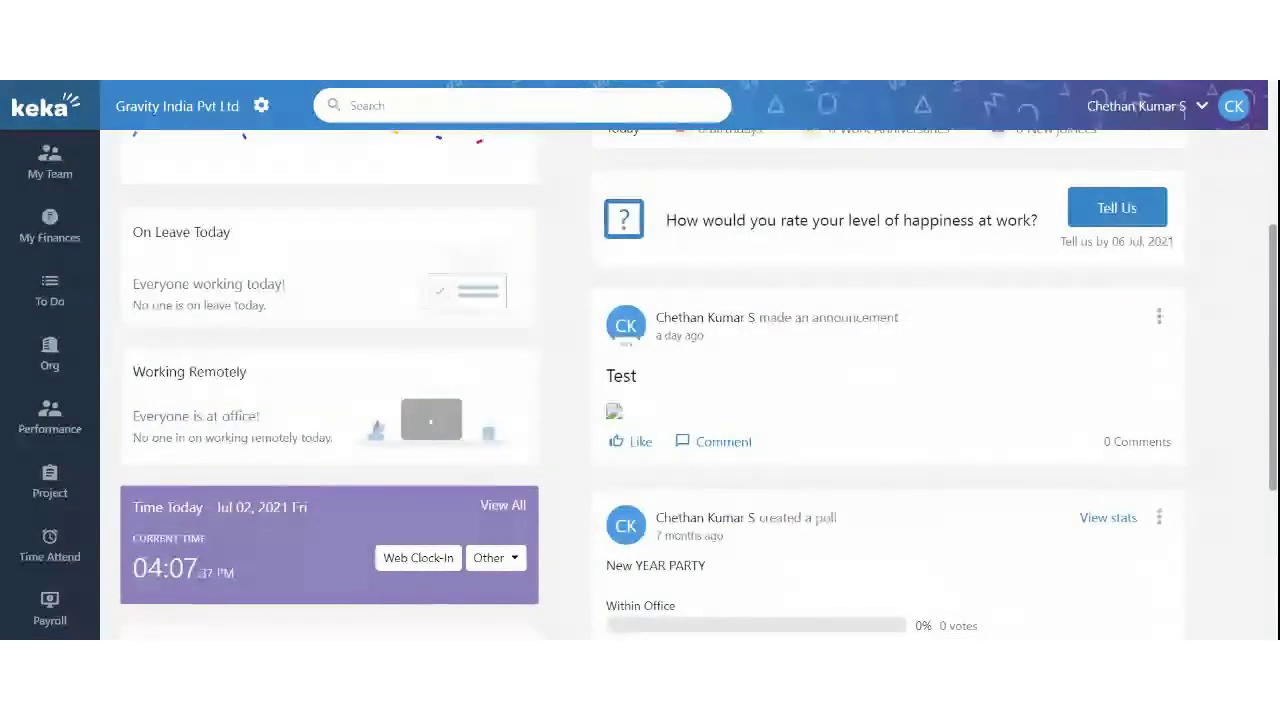
mouse_move(50, 607)
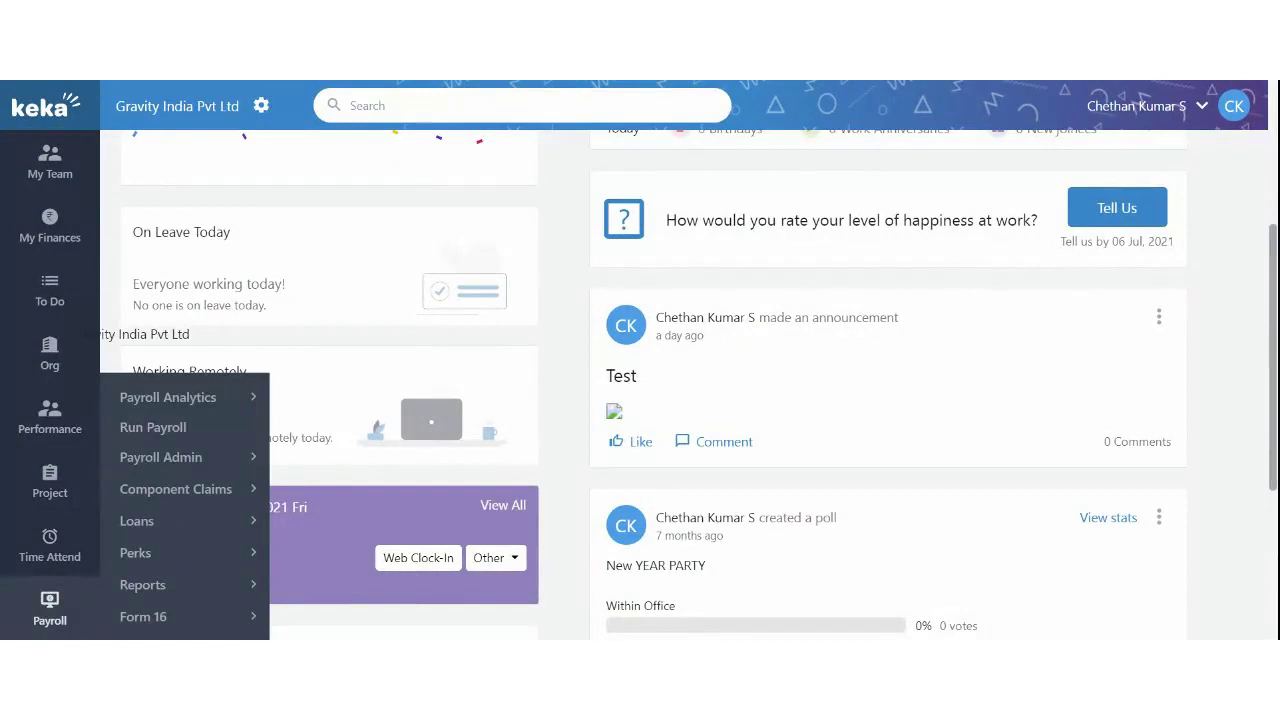
mouse_move(200, 457)
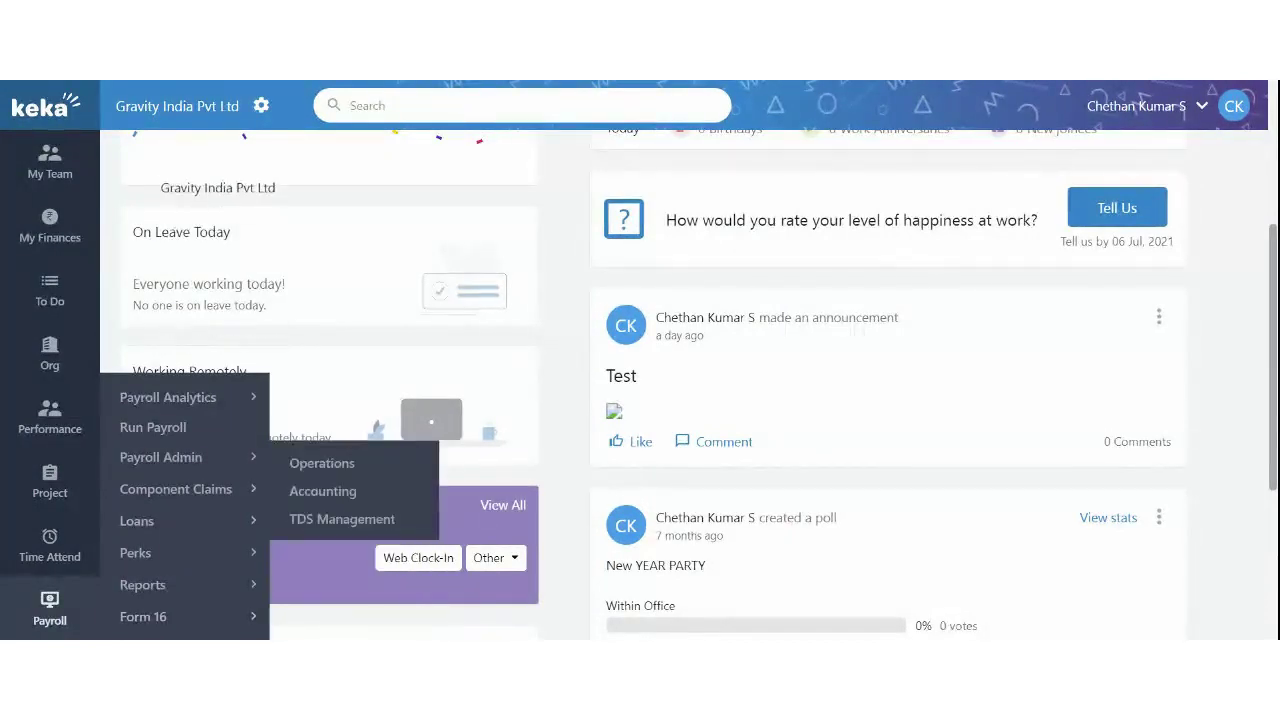
click(149, 430)
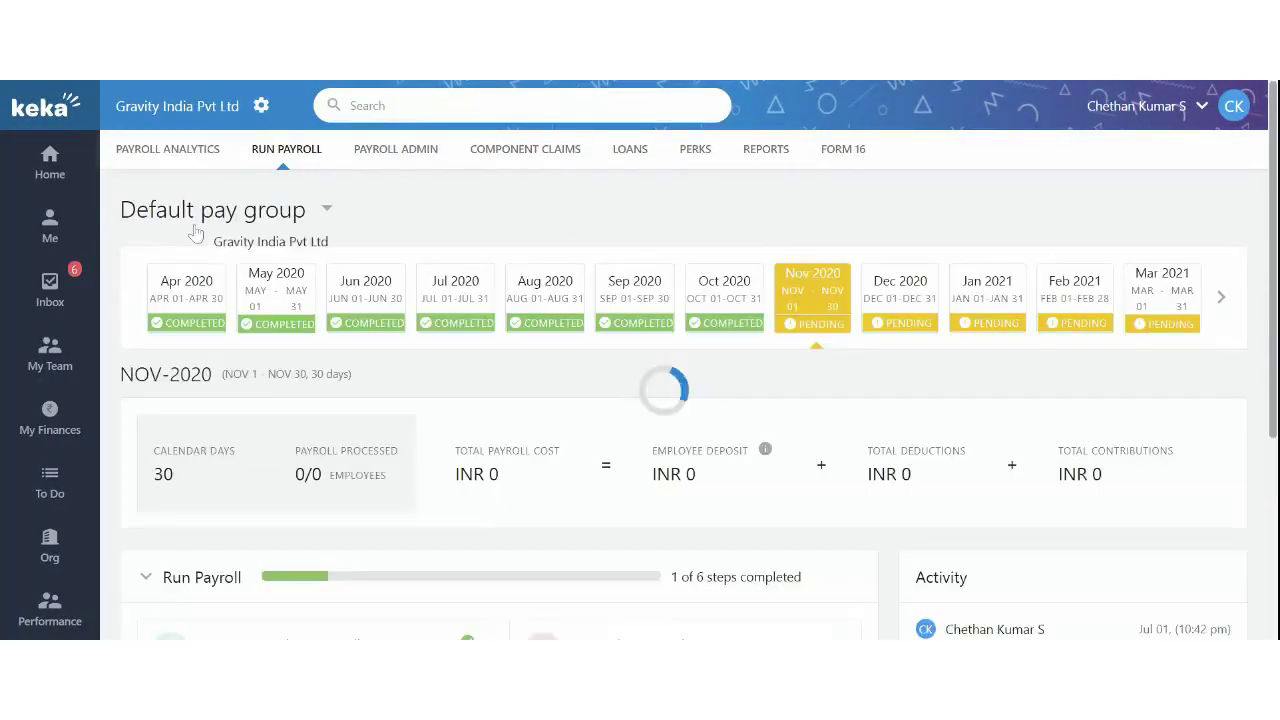
click(196, 230)
click(250, 292)
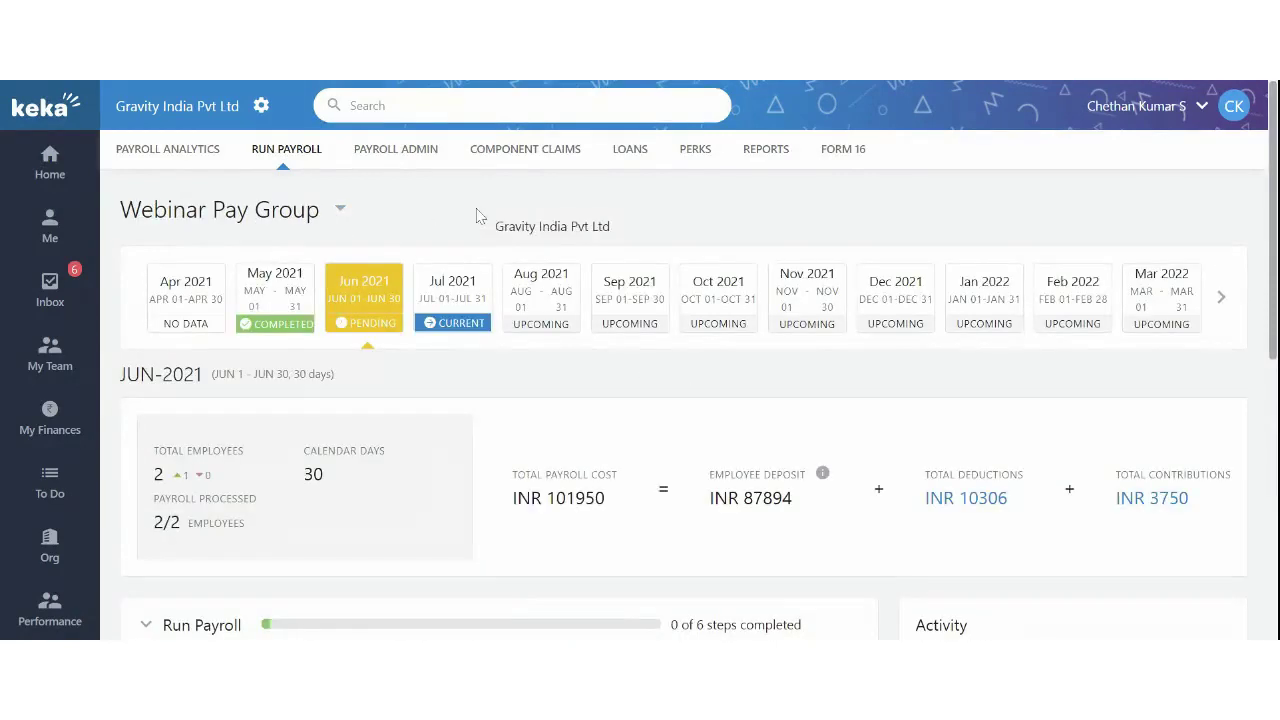
Open the Leaves, Attendance & Daily Wages step of the June 2021 payroll run
scroll(480, 216, down, 1)
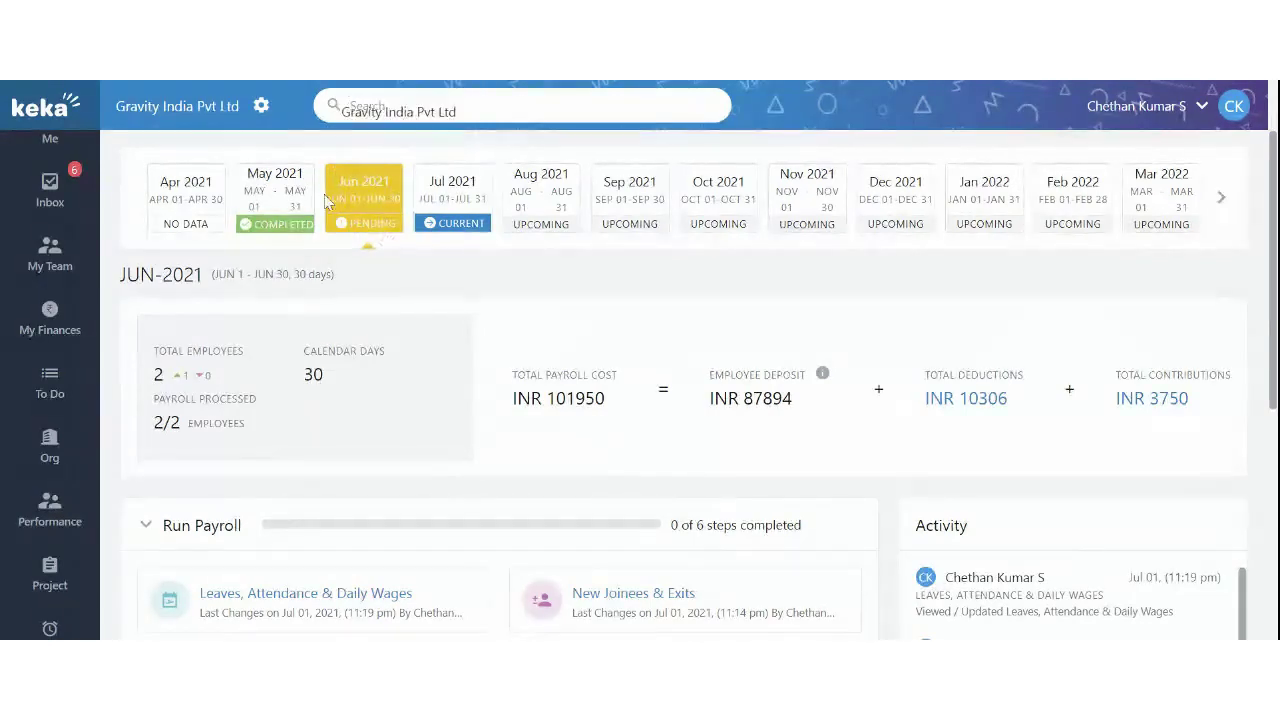
scroll(434, 329, down, 3)
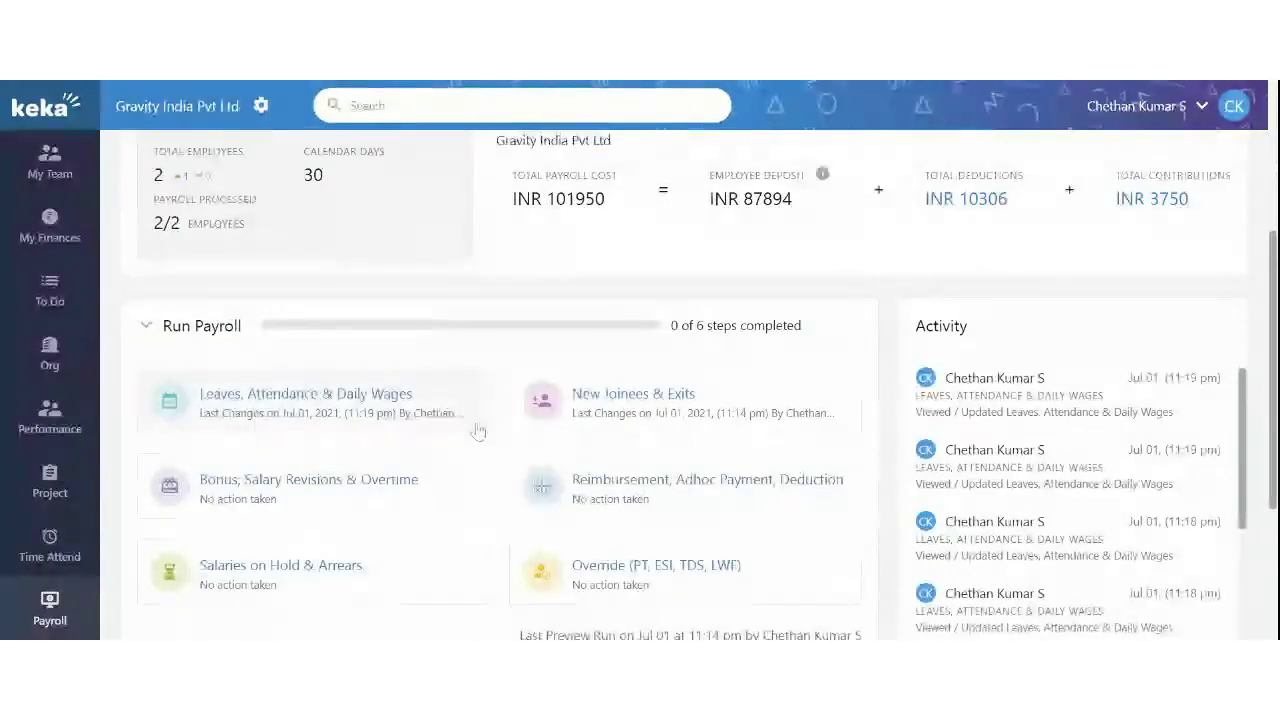
scroll(470, 440, down, 2)
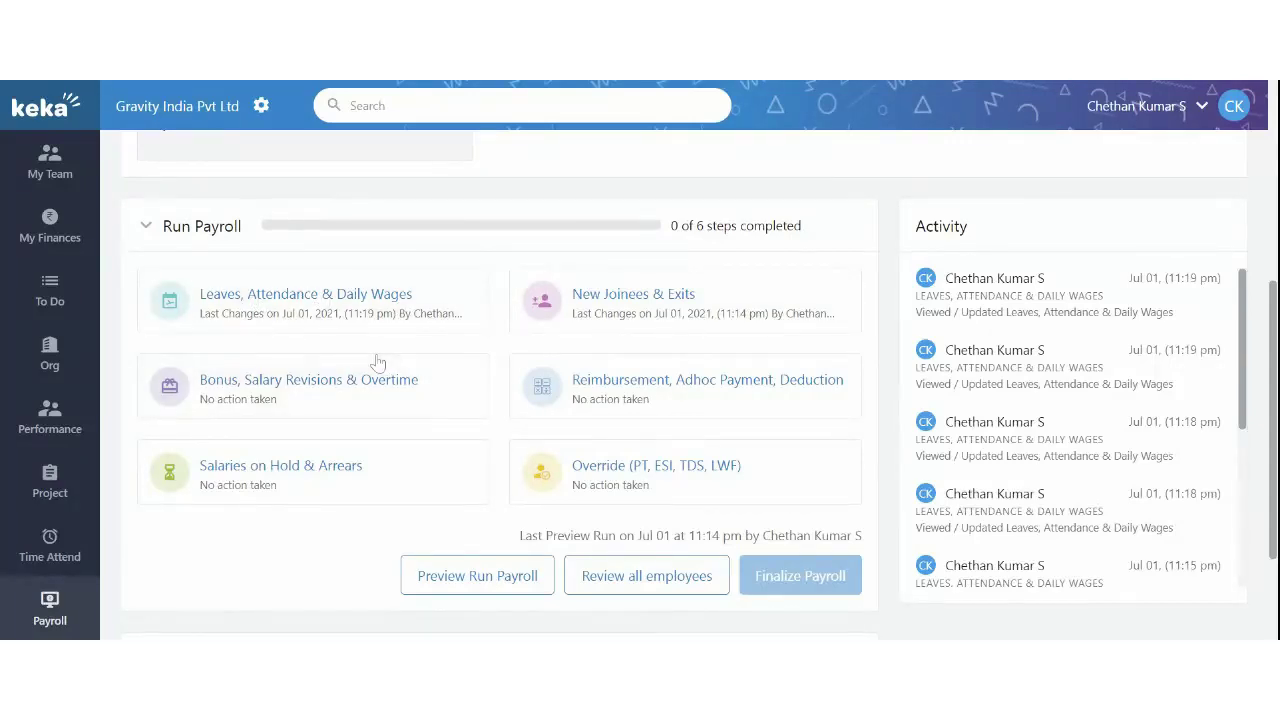
click(329, 320)
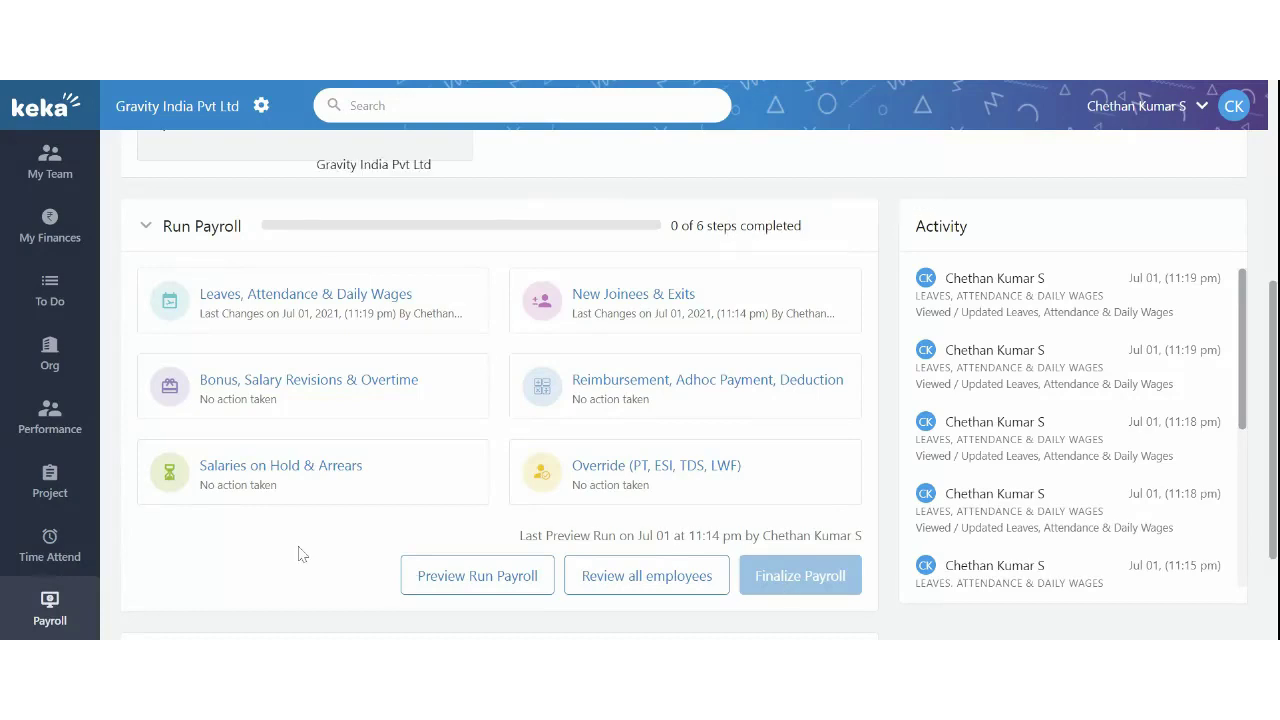
scroll(306, 457, down, 2)
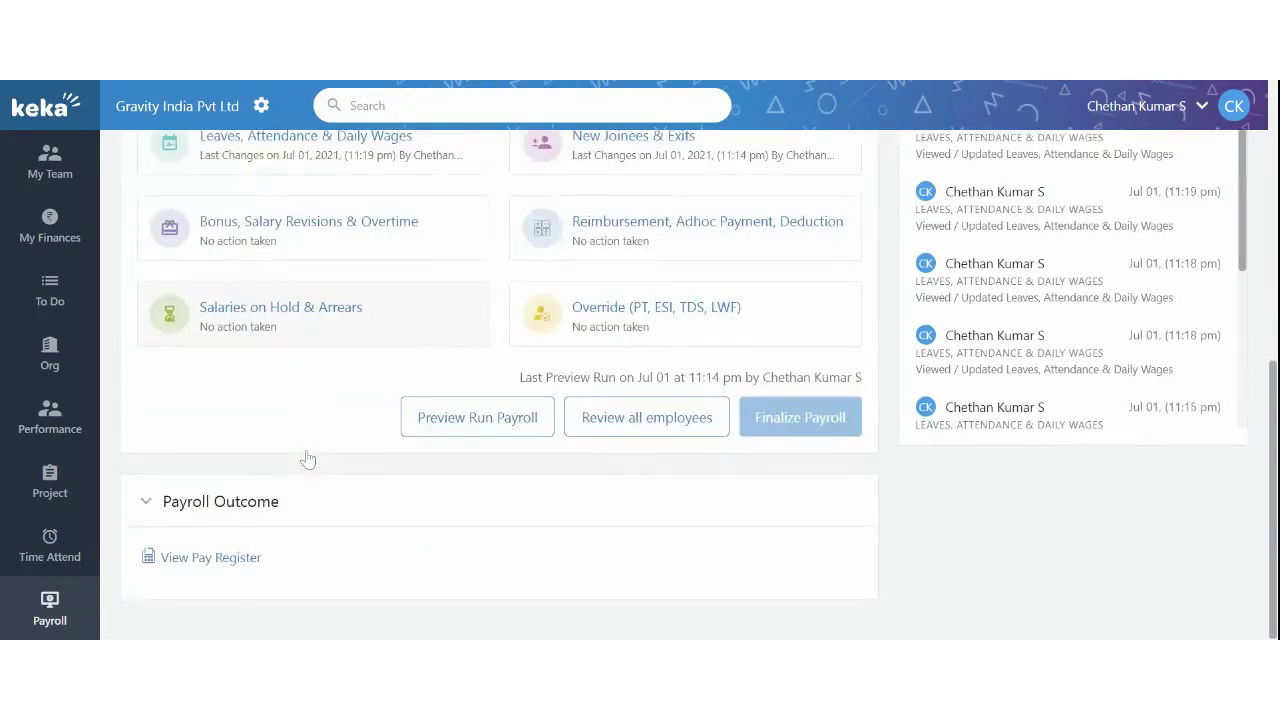
scroll(294, 374, up, 1)
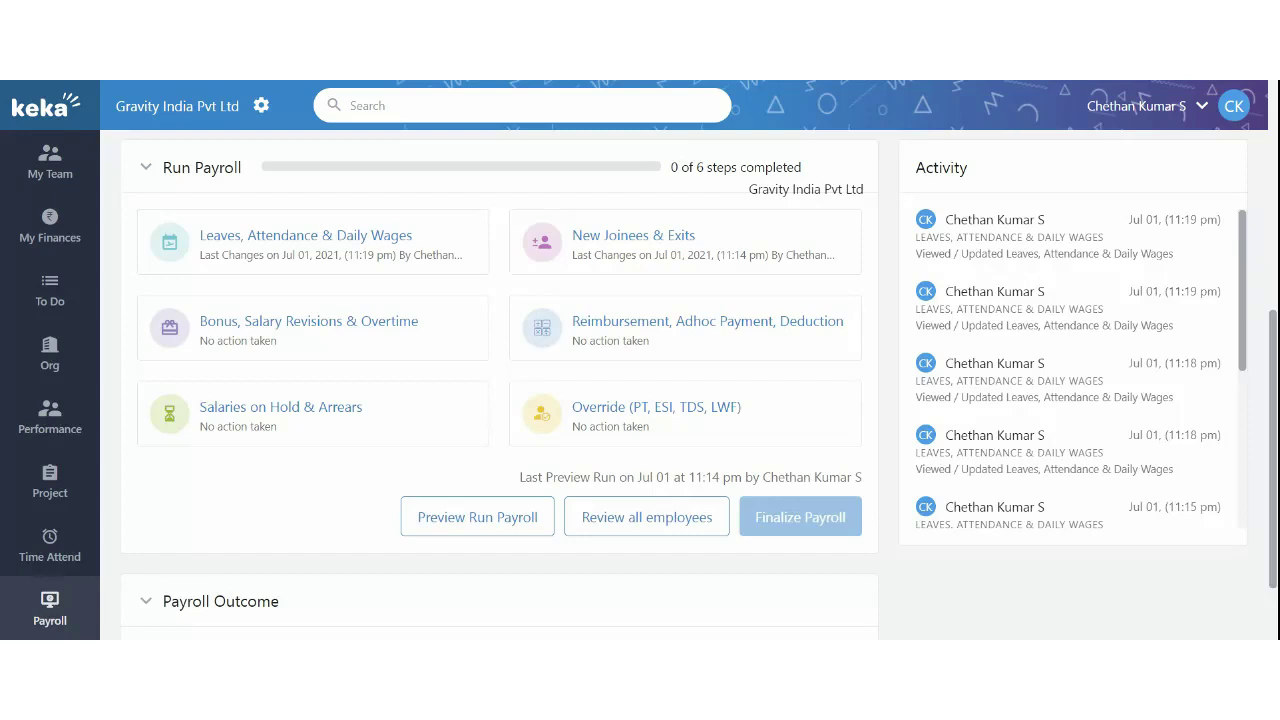
click(307, 238)
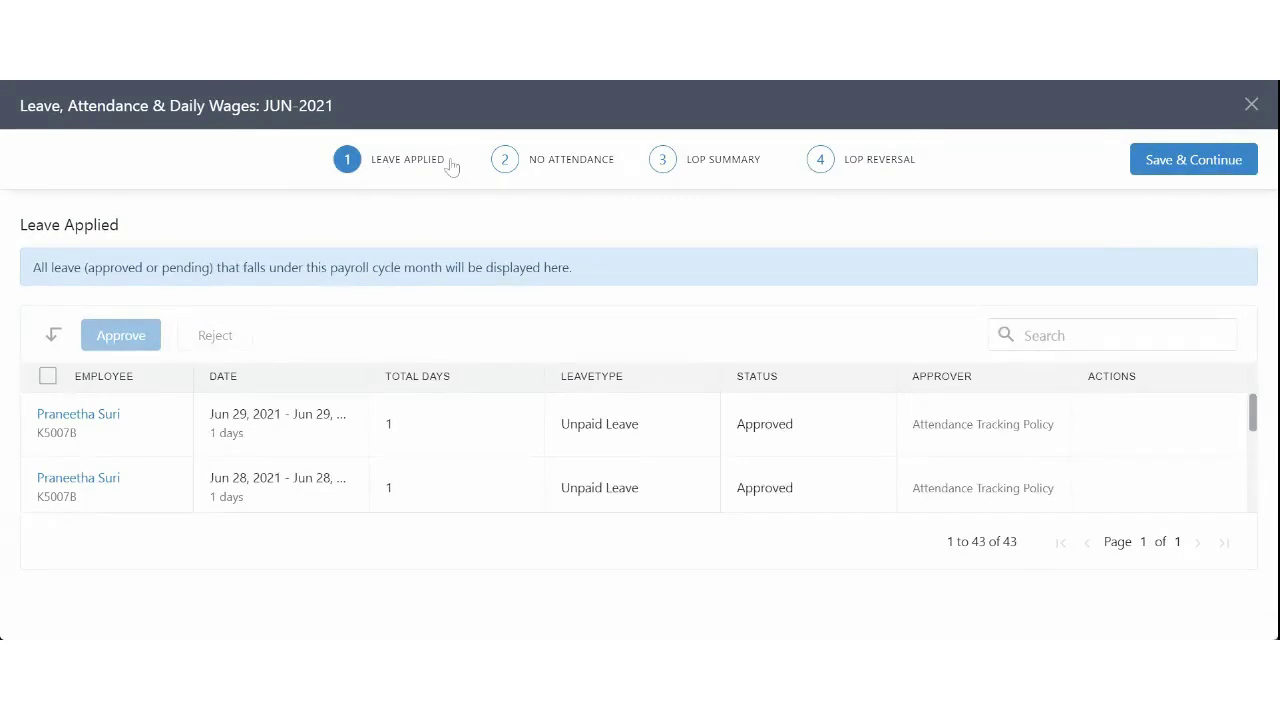
Examine the Leave Applied list for June 2021, checking each entry's dates, total days, leave type and approval status
scroll(414, 420, down, 3)
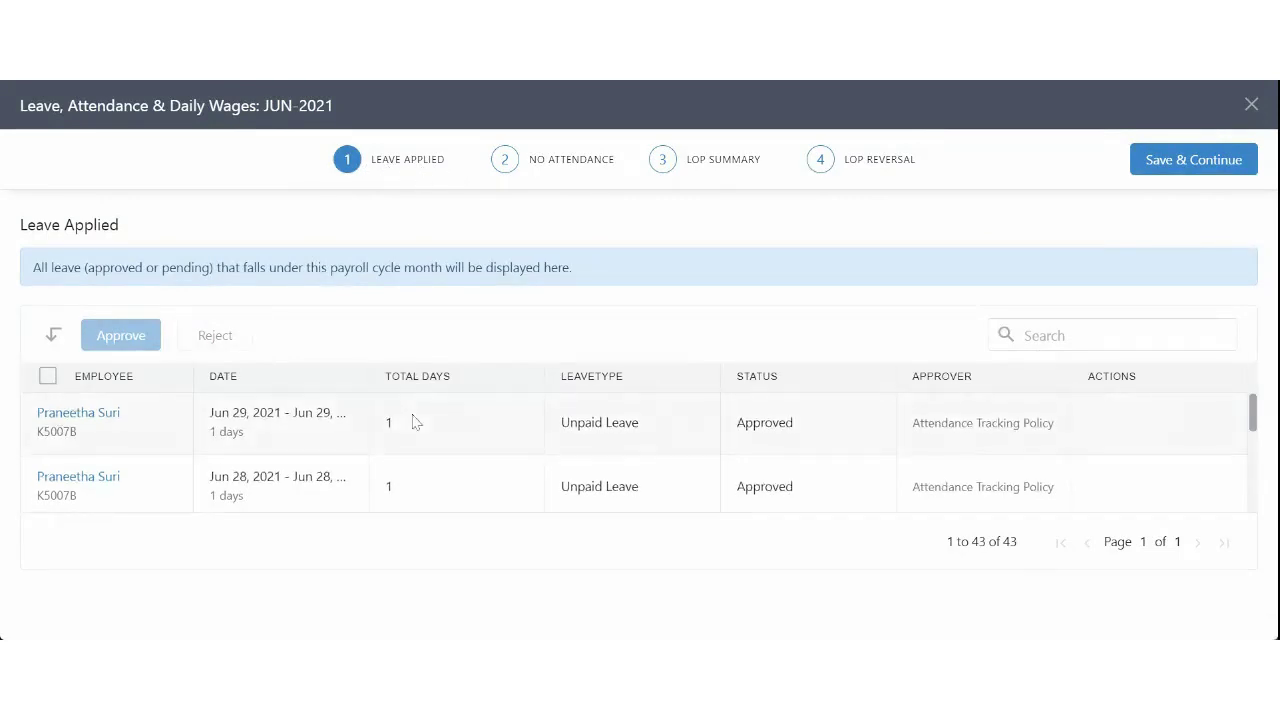
scroll(414, 420, down, 2)
scroll(409, 486, down, 5)
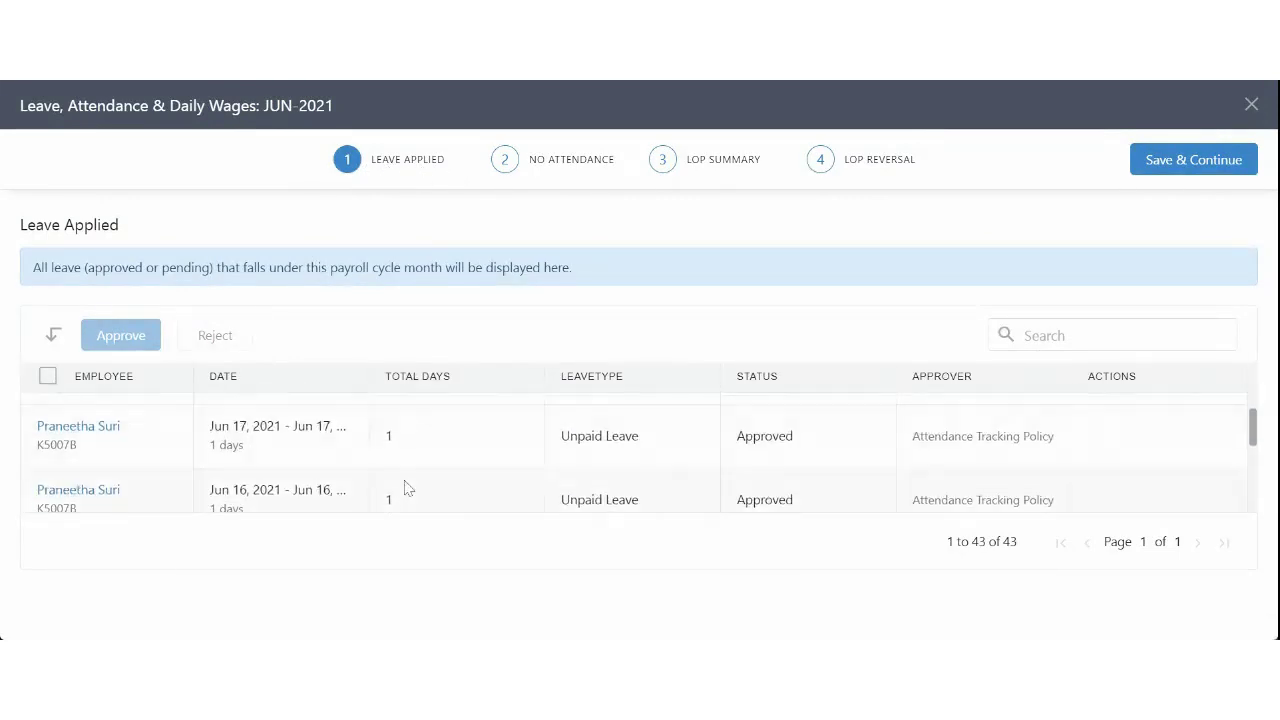
scroll(406, 452, down, 5)
scroll(405, 485, up, 12)
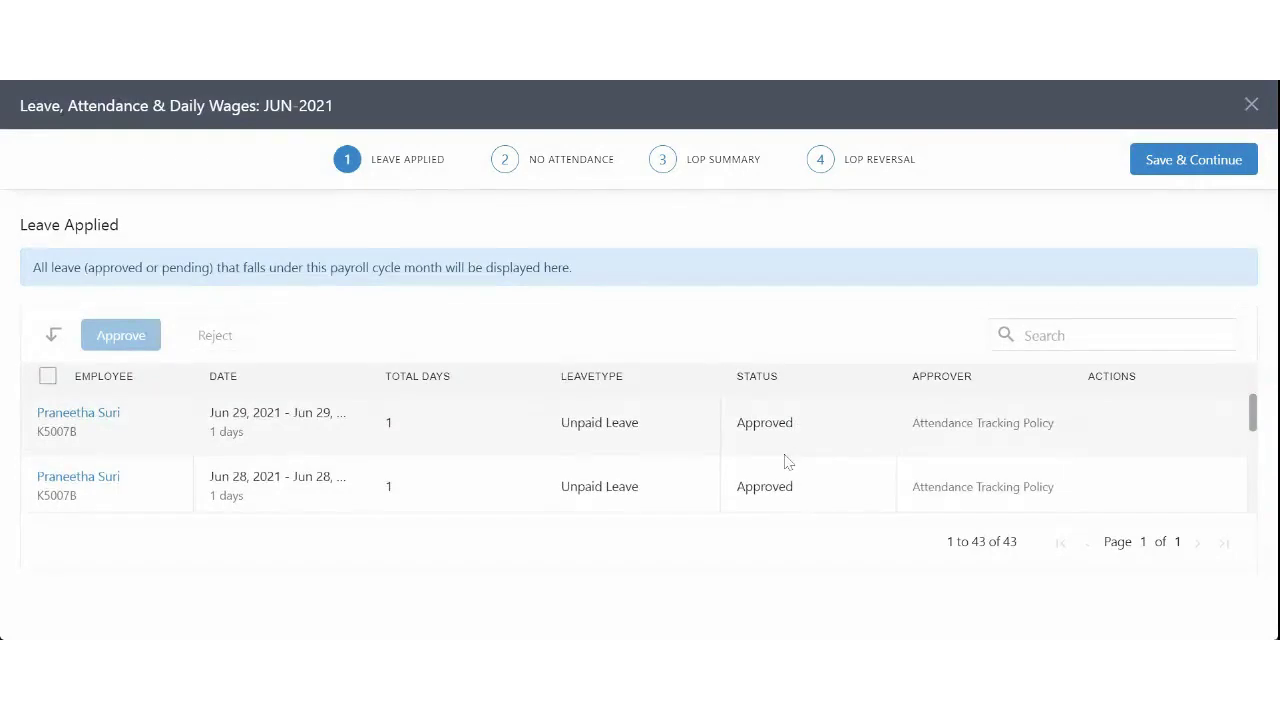
scroll(786, 457, down, 3)
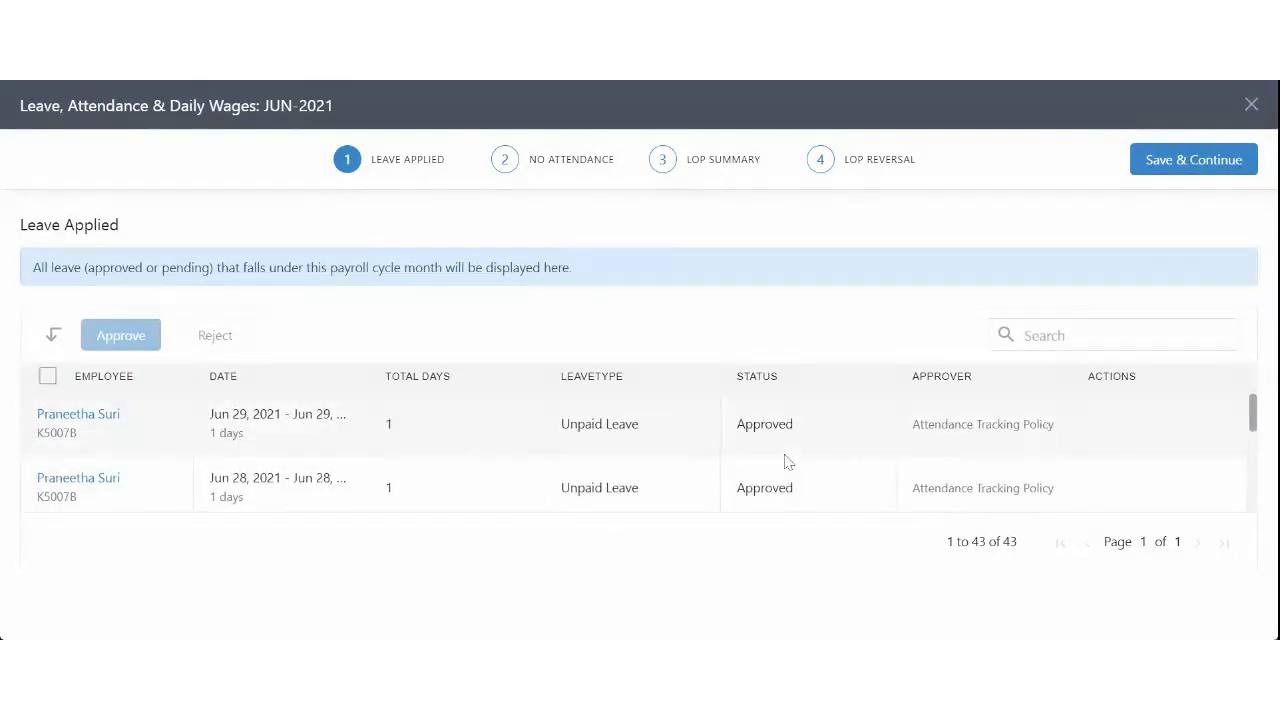
scroll(786, 461, down, 5)
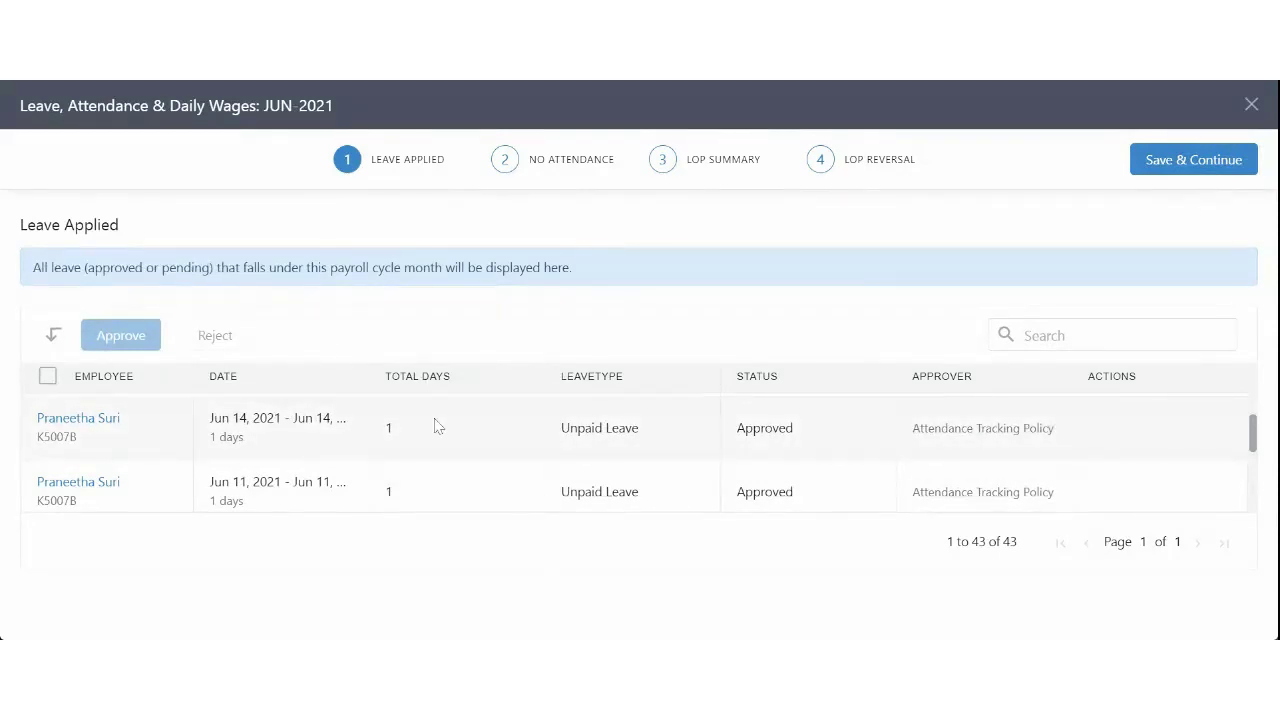
scroll(436, 427, up, 1)
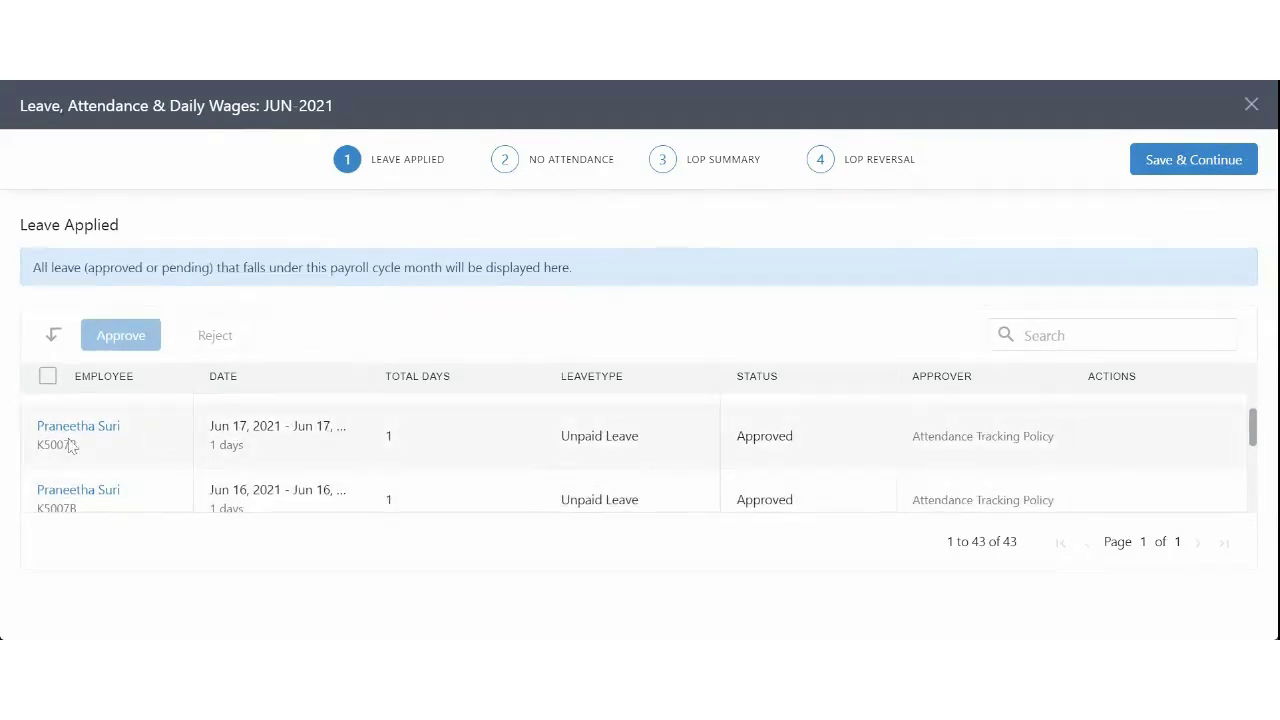
scroll(360, 440, up, 1)
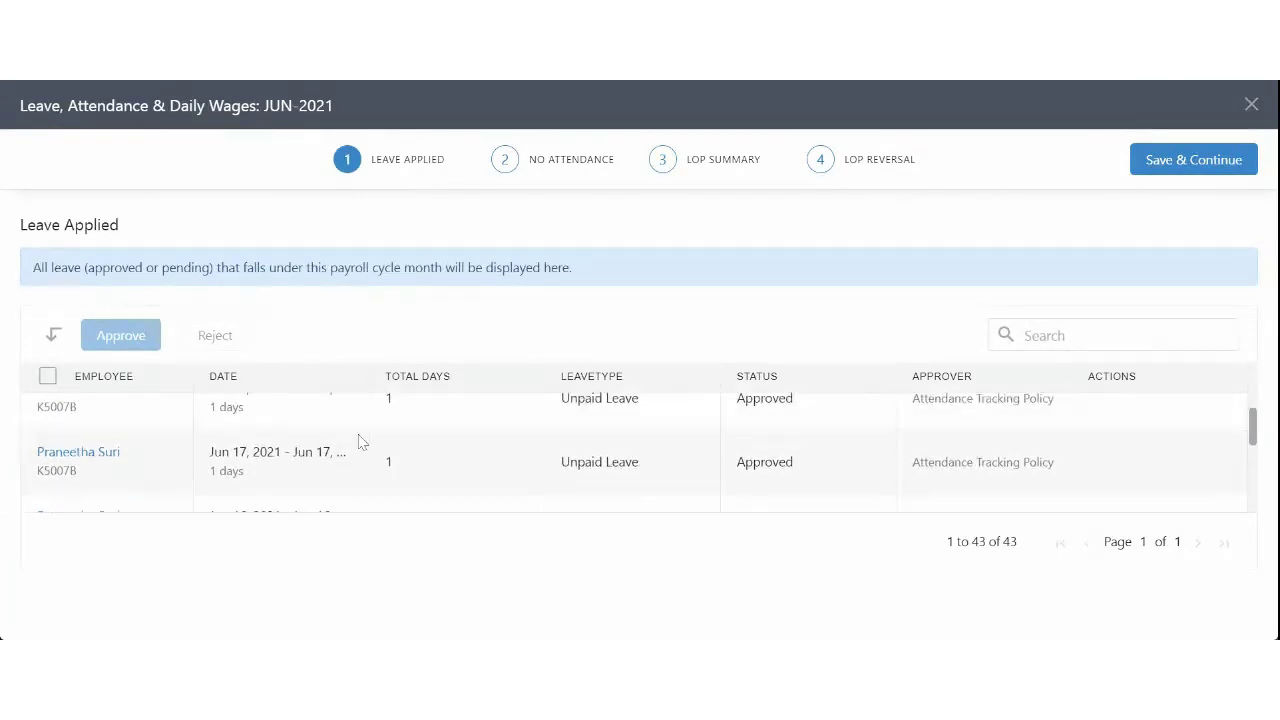
scroll(470, 430, down, 1)
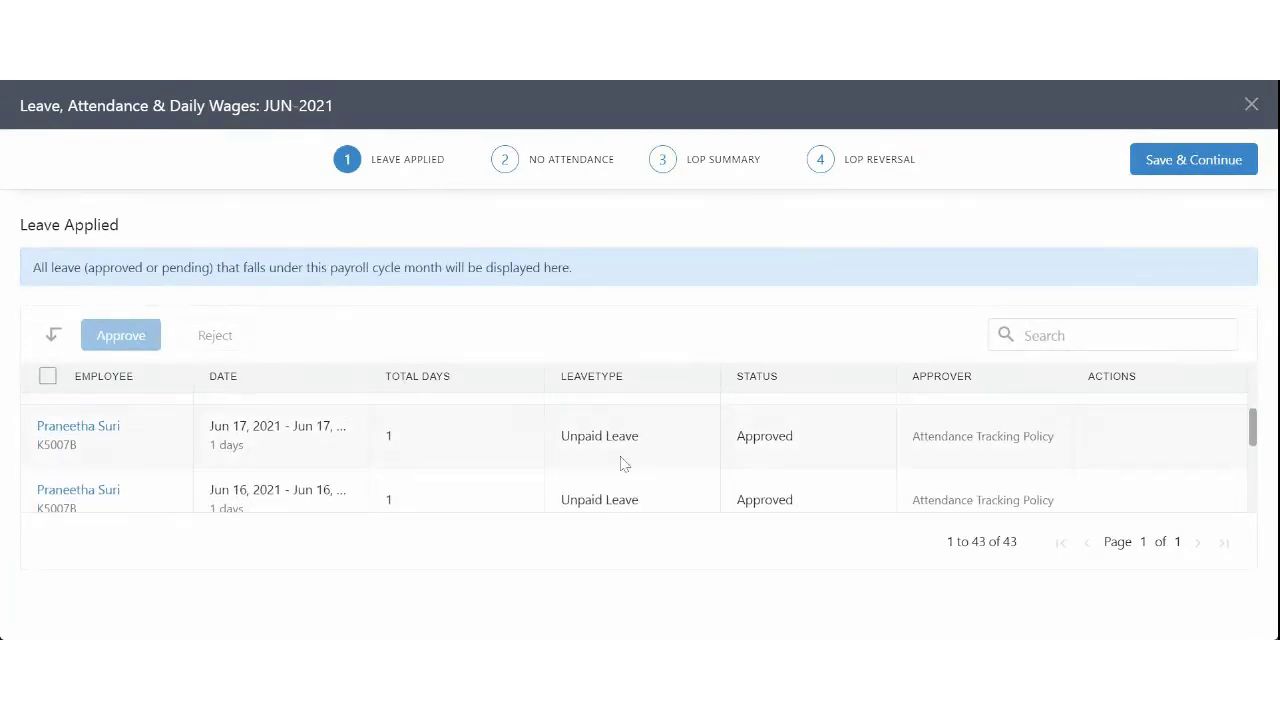
scroll(622, 468, down, 1)
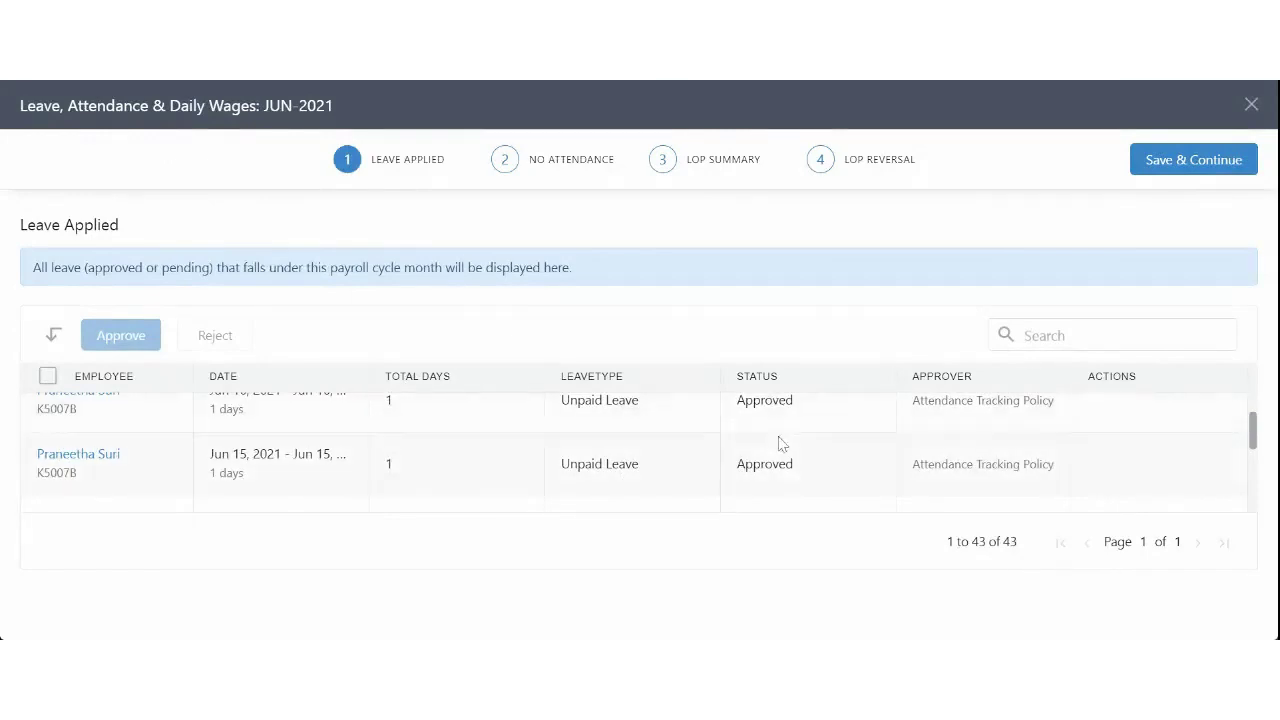
scroll(778, 462, down, 2)
scroll(778, 462, down, 1)
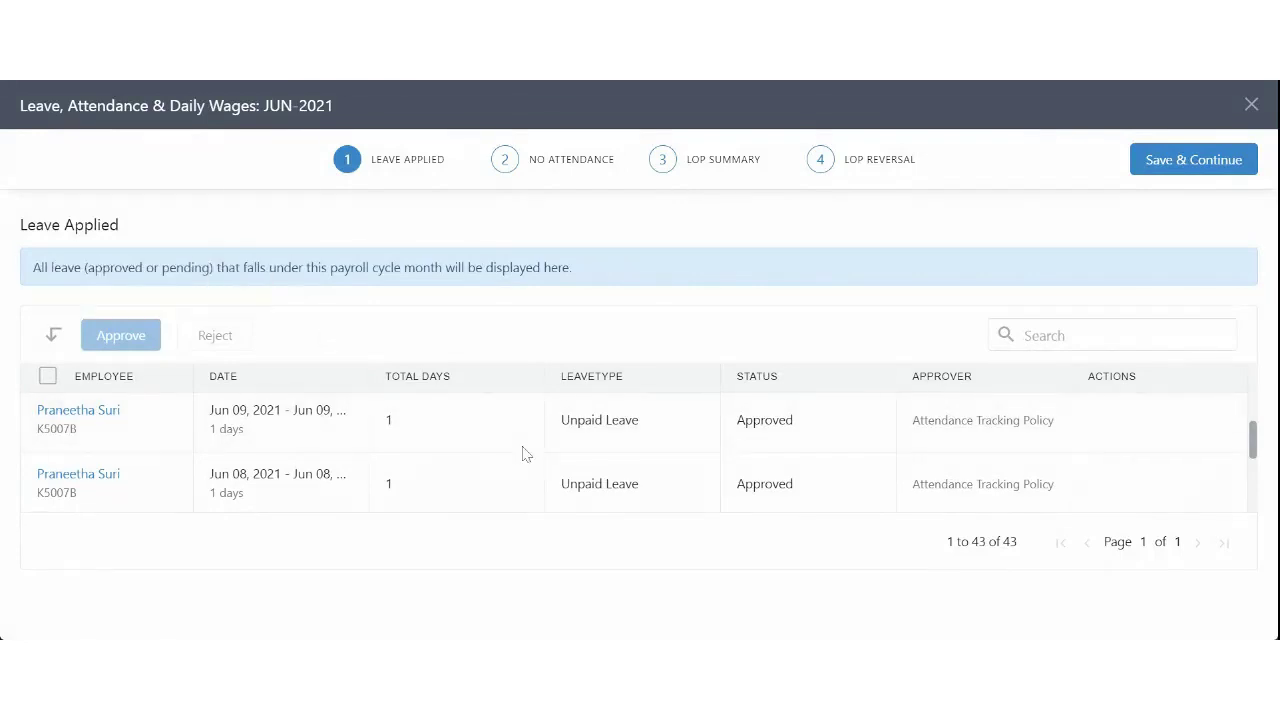
scroll(129, 455, down, 4)
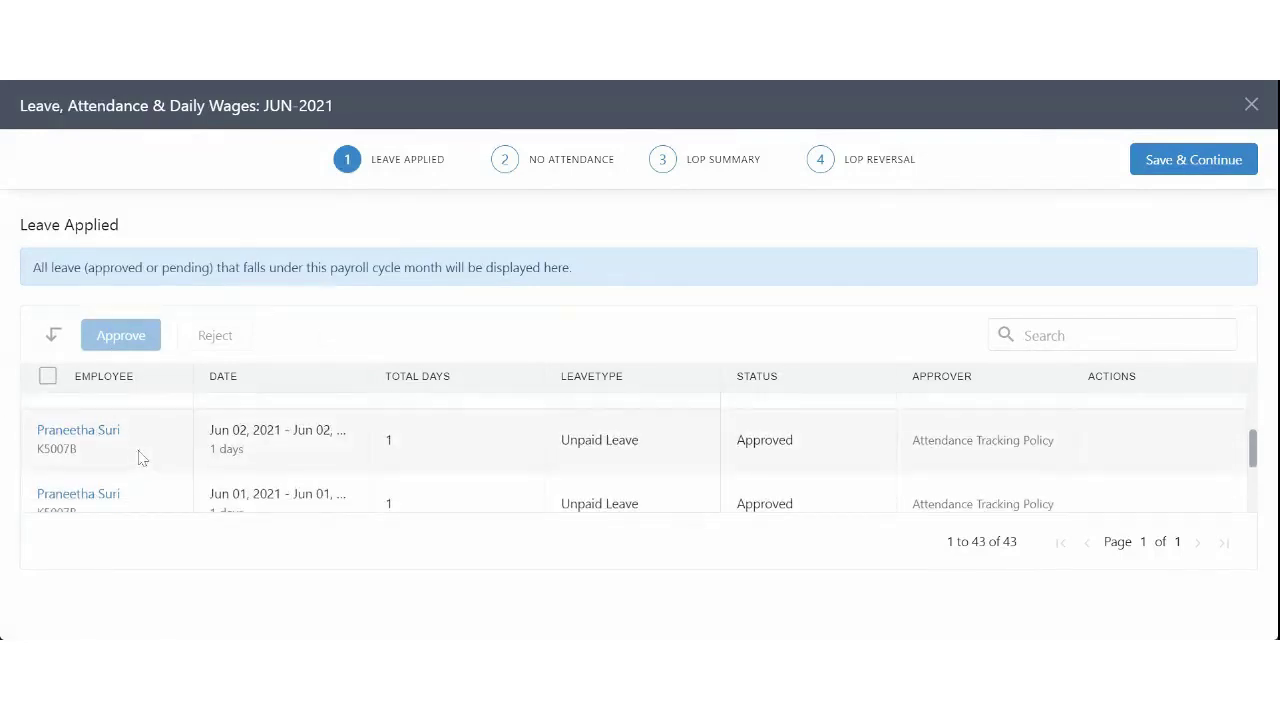
Save and continue to No Attendance, and deduct 1 day of Casual Leave from Test Employee for 30 Jun 2021
click(1191, 165)
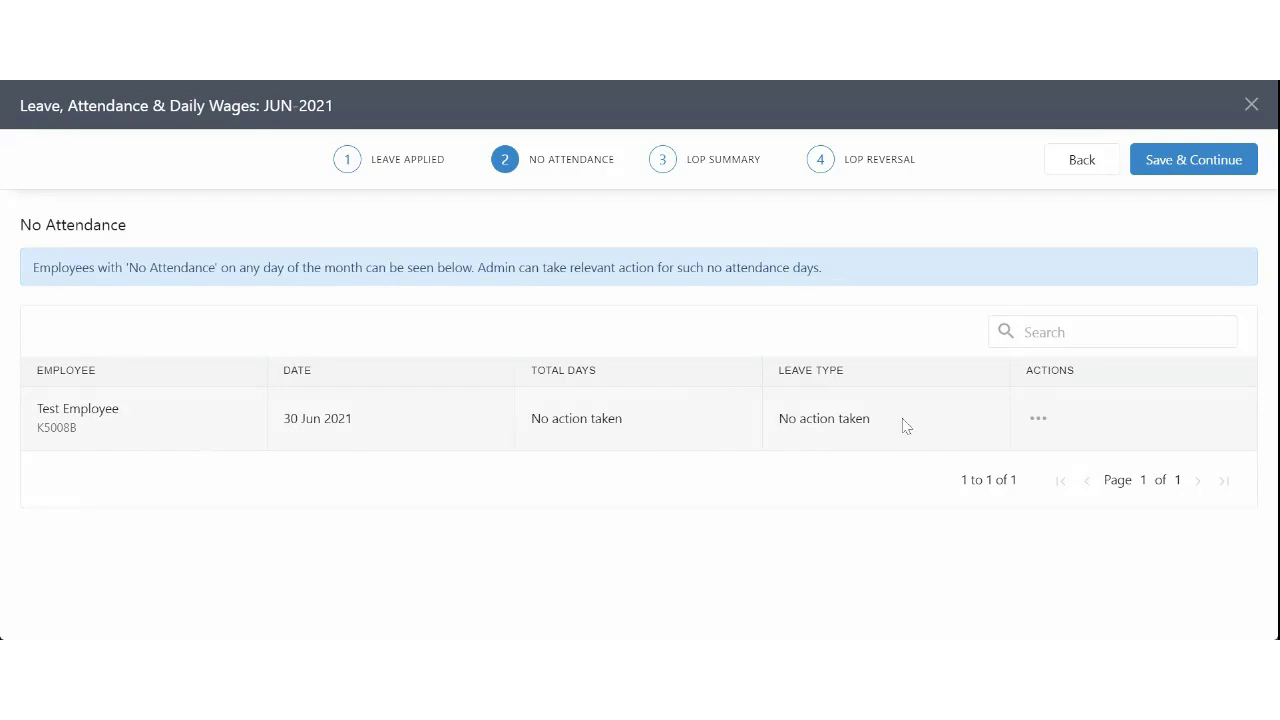
click(1040, 421)
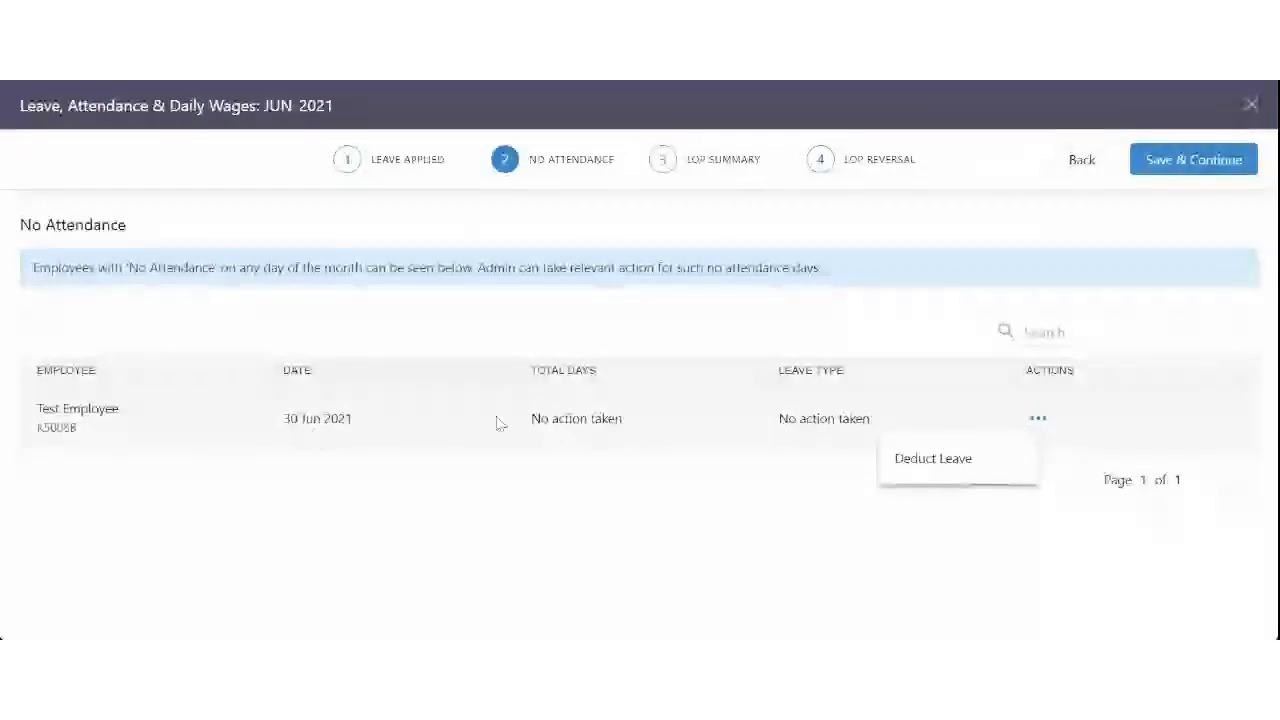
click(920, 458)
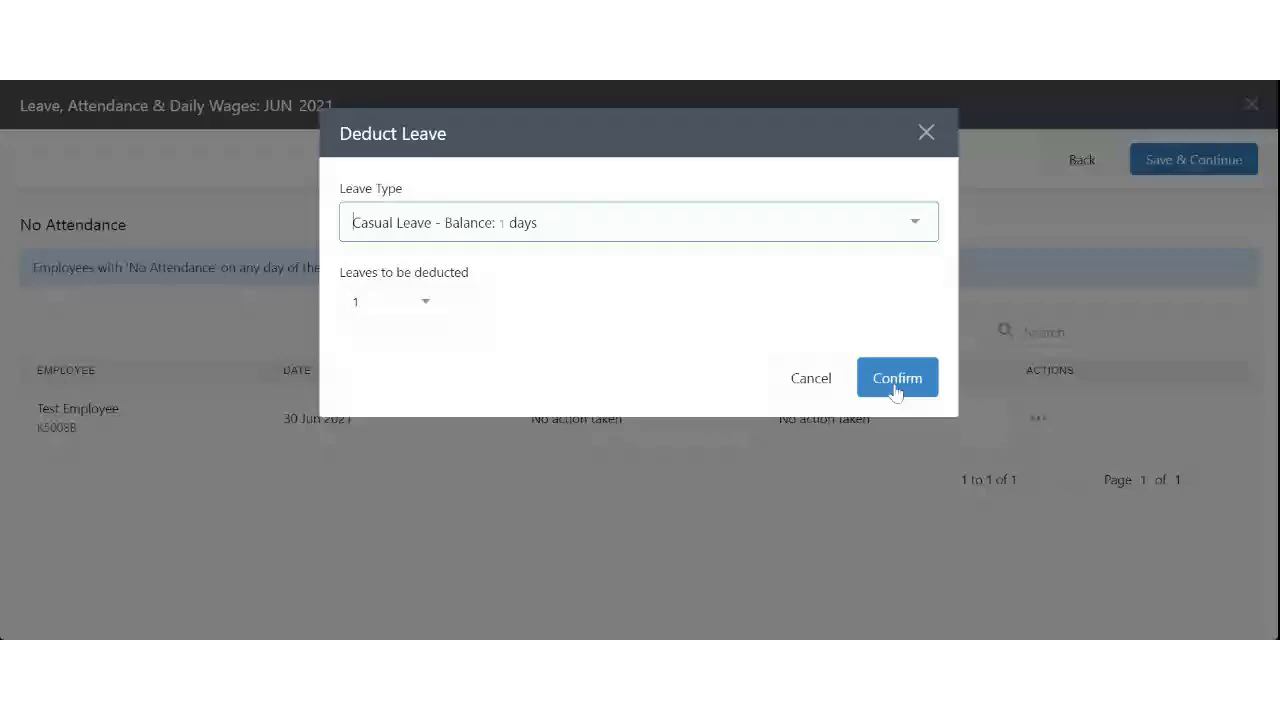
click(896, 380)
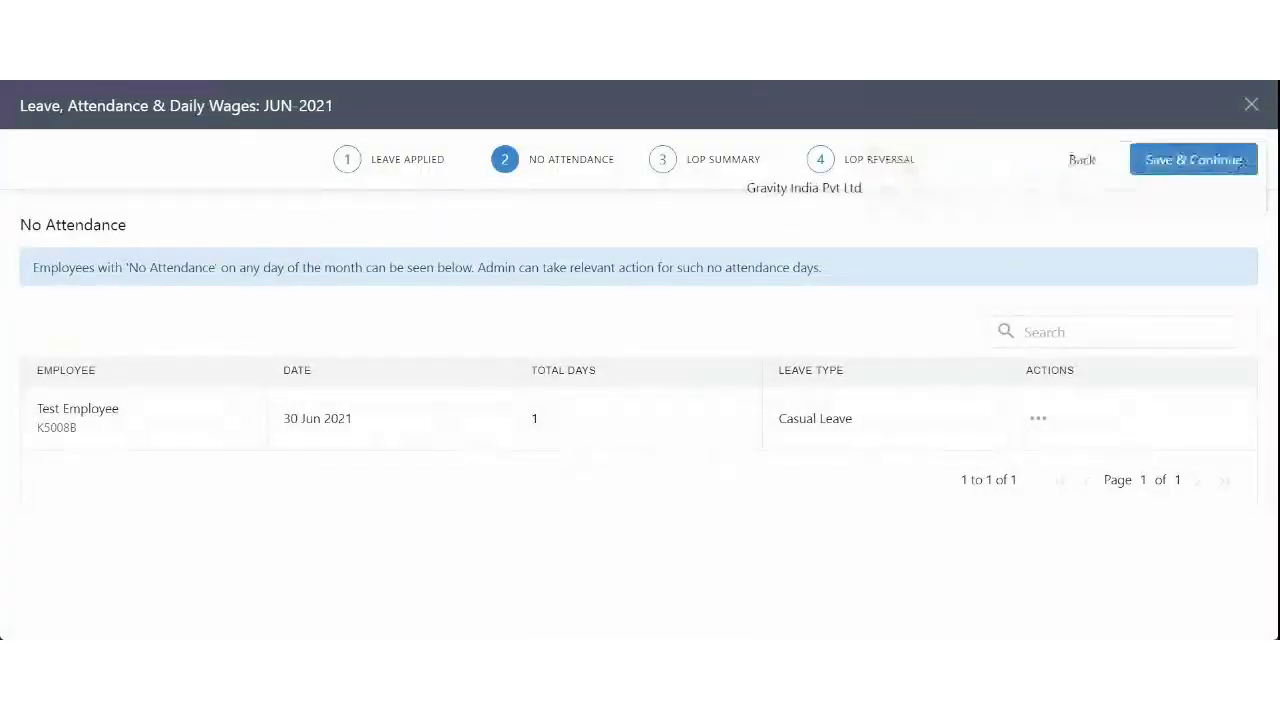
click(1038, 418)
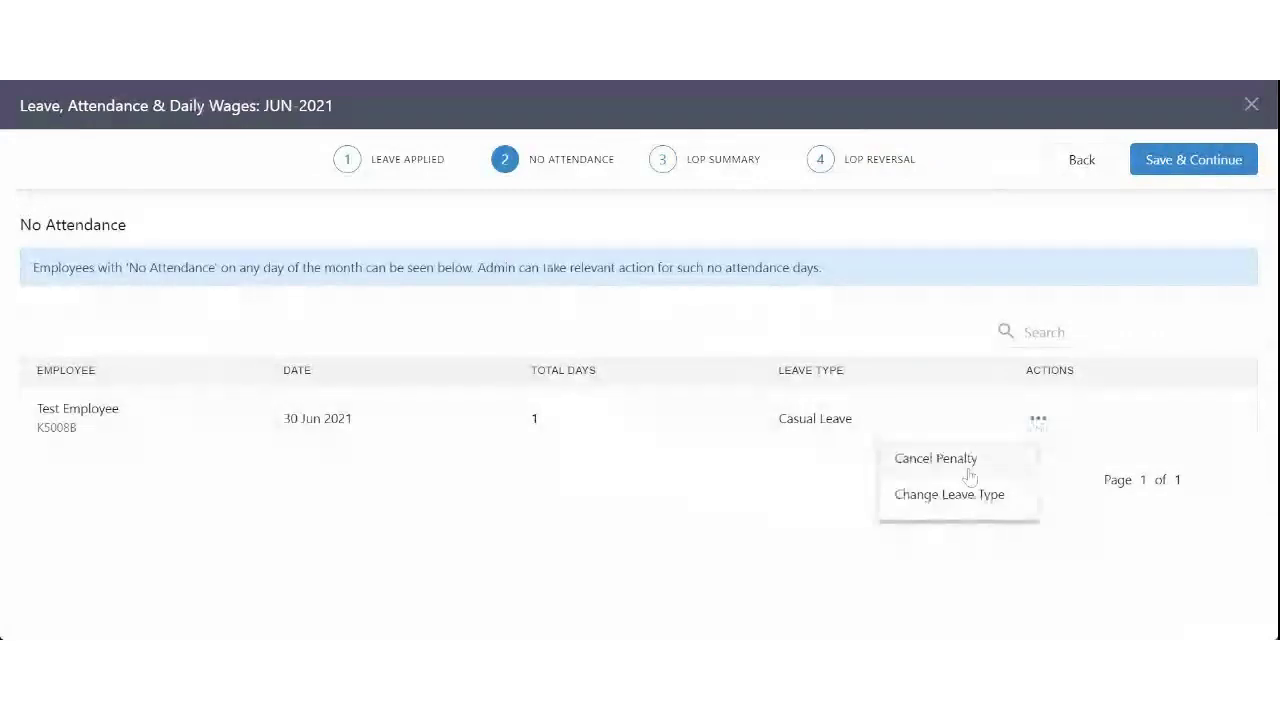
click(933, 495)
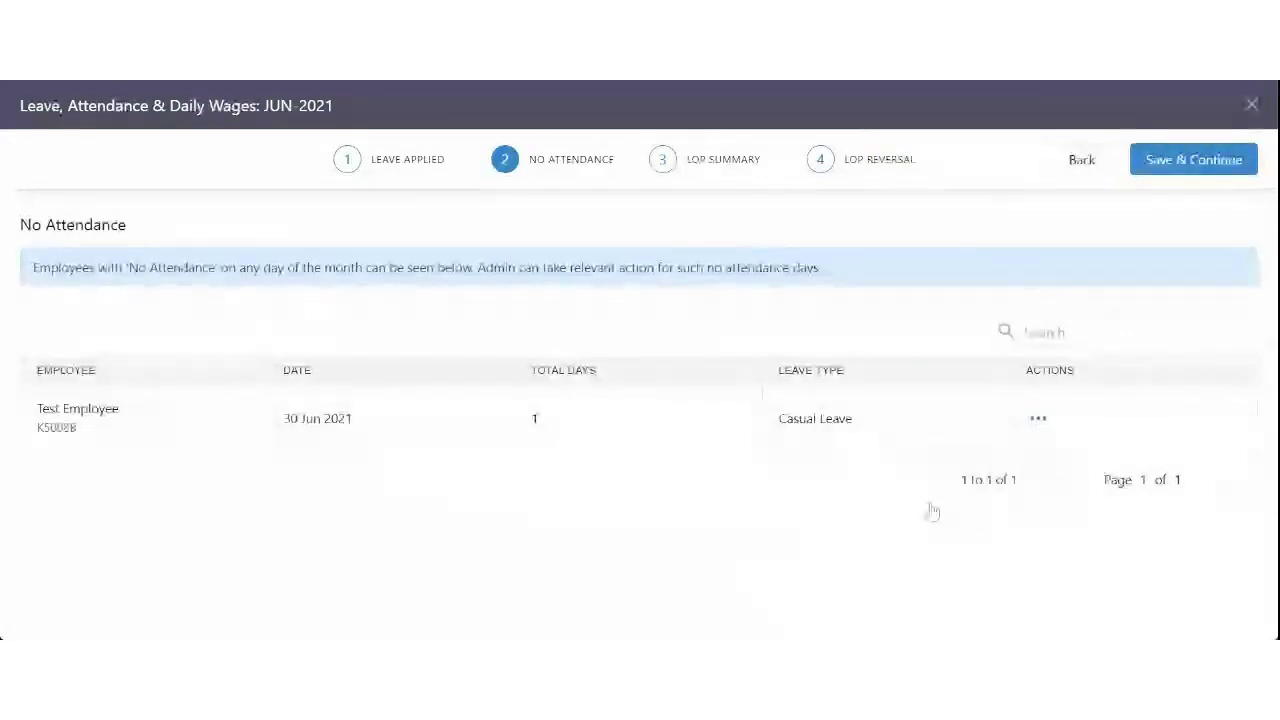
click(479, 307)
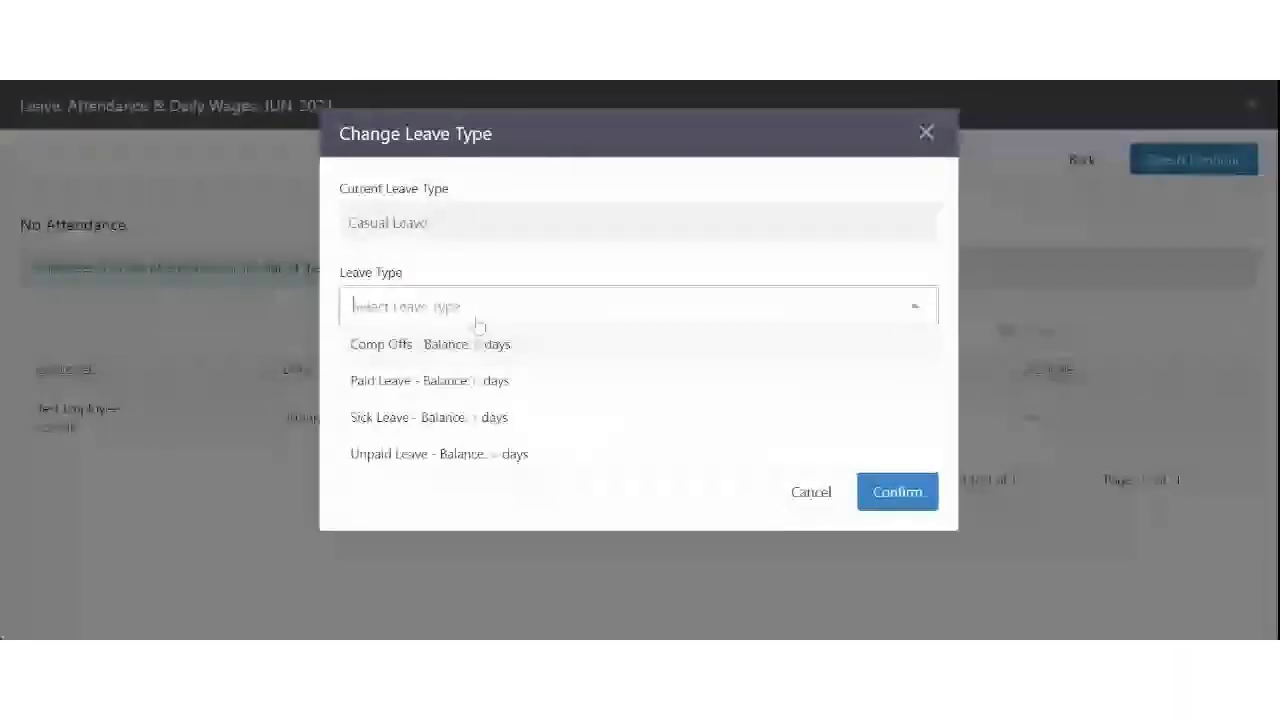
click(457, 454)
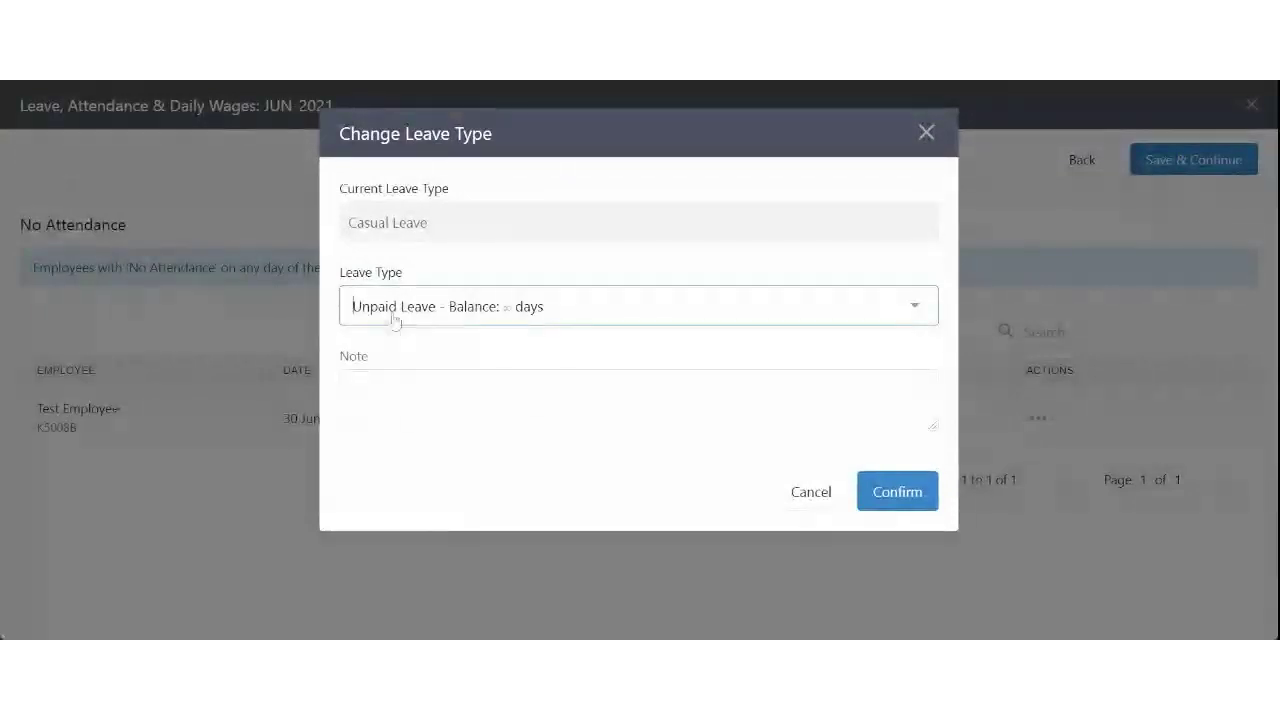
click(927, 132)
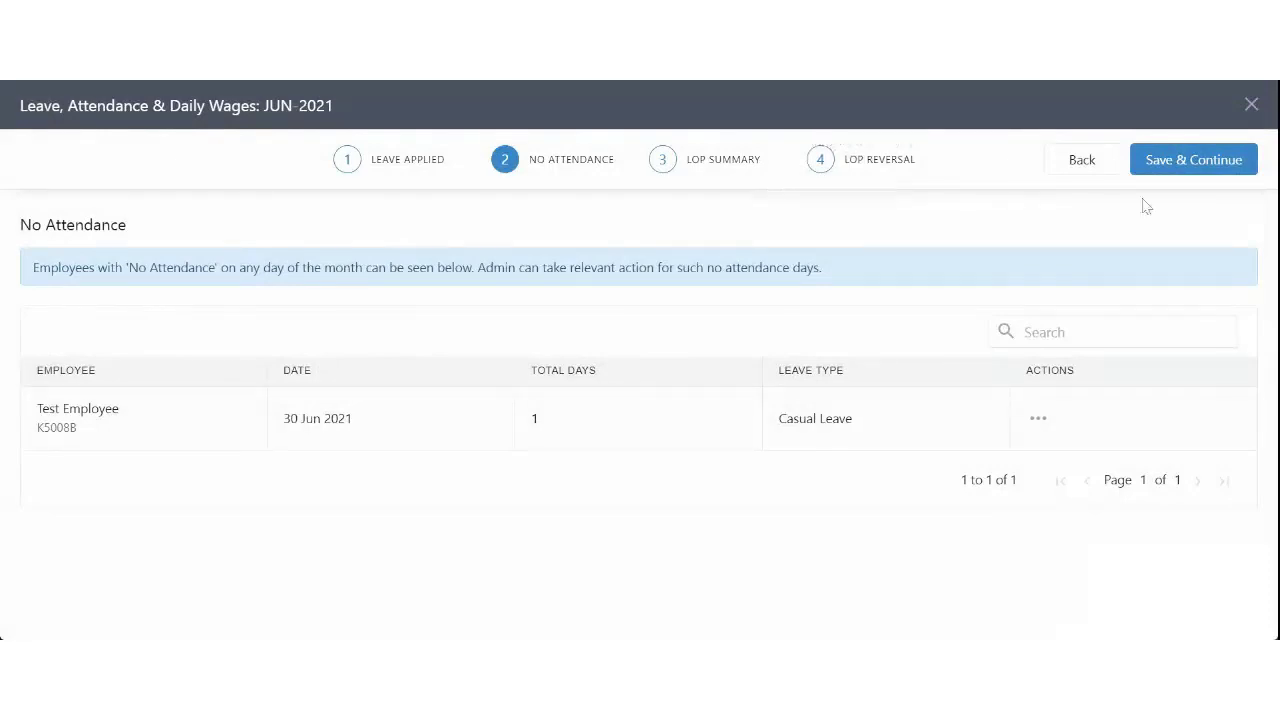
Save the No Attendance stage and continue to the LOP Summary
click(1183, 163)
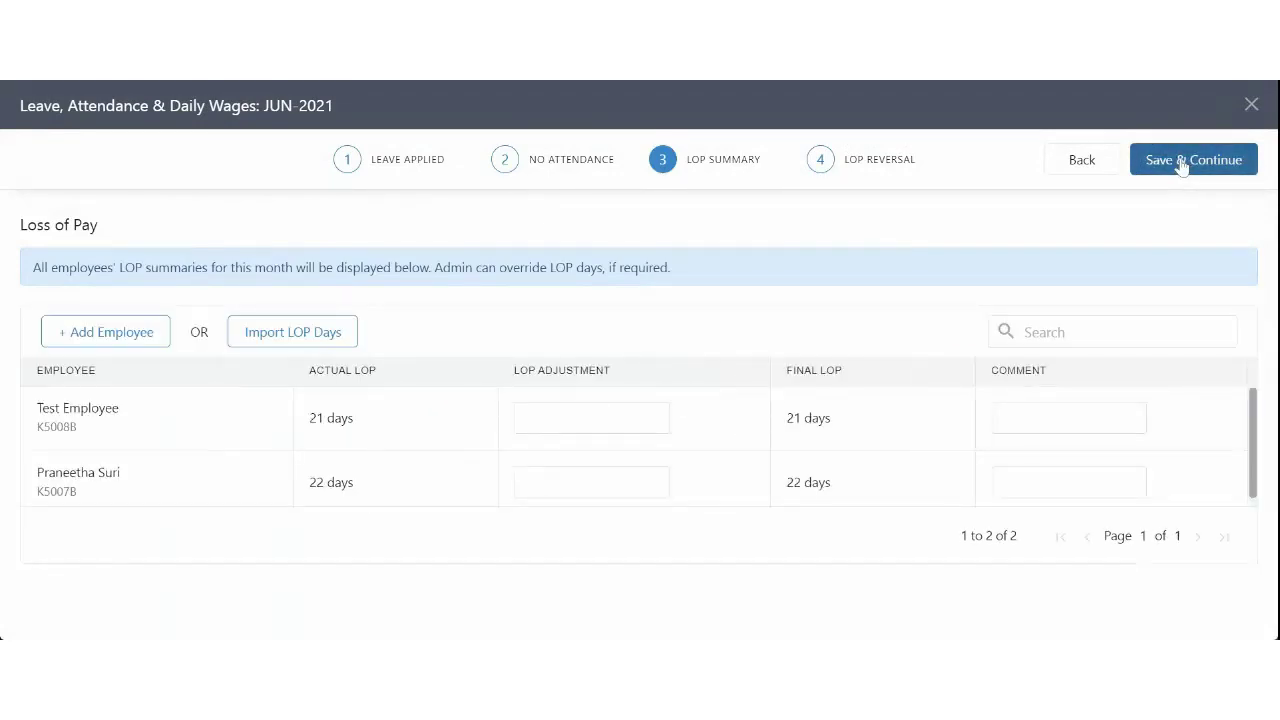
drag(686, 168, 766, 166)
click(697, 172)
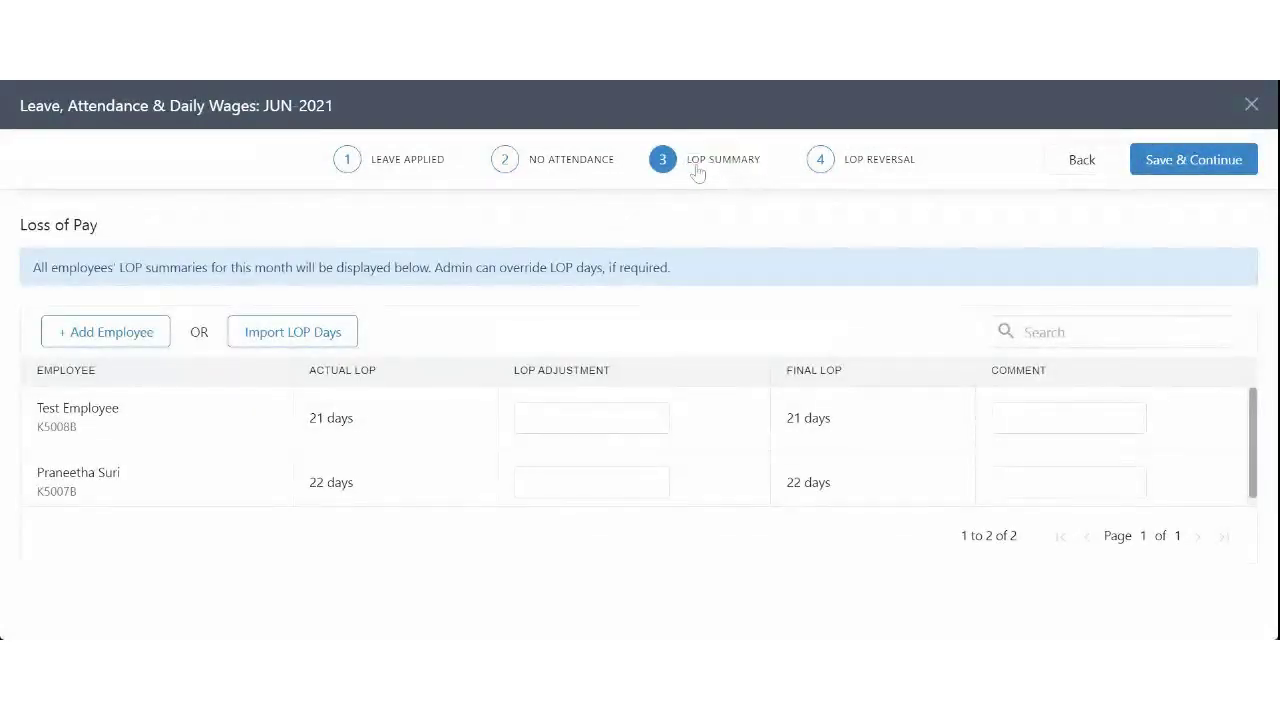
drag(686, 166, 757, 177)
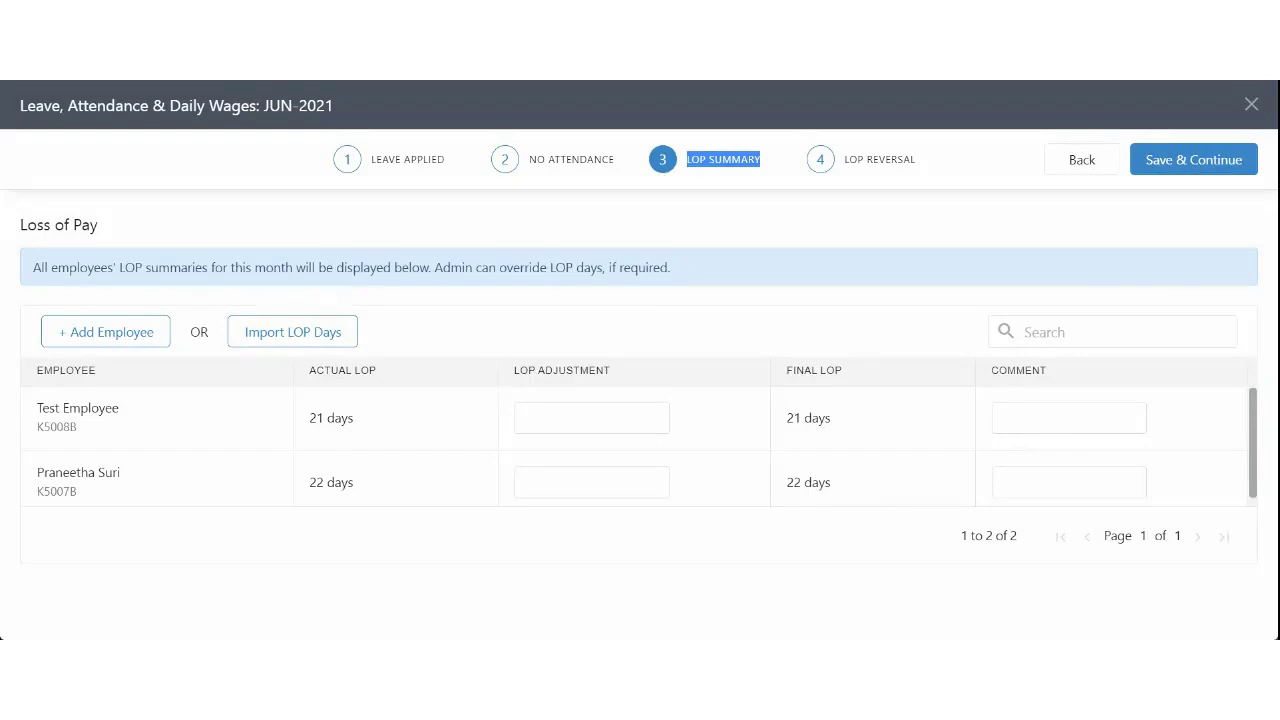
scroll(190, 437, down, 1)
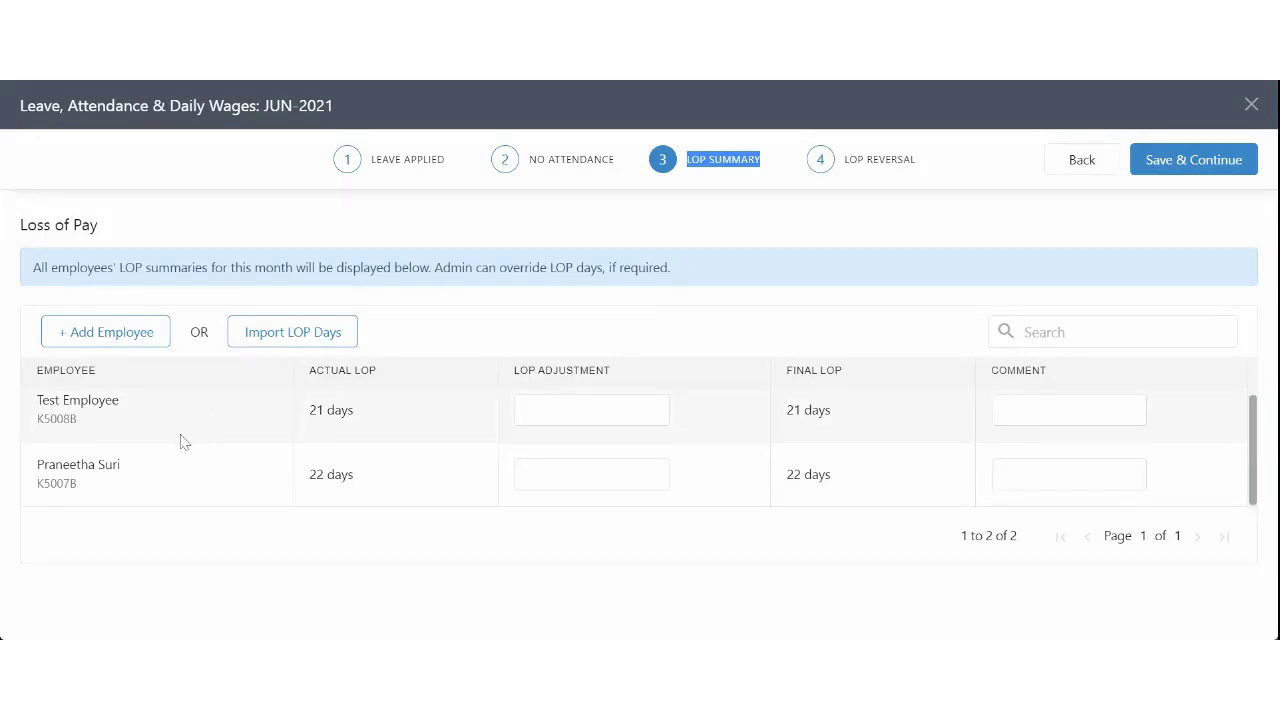
scroll(126, 452, up, 1)
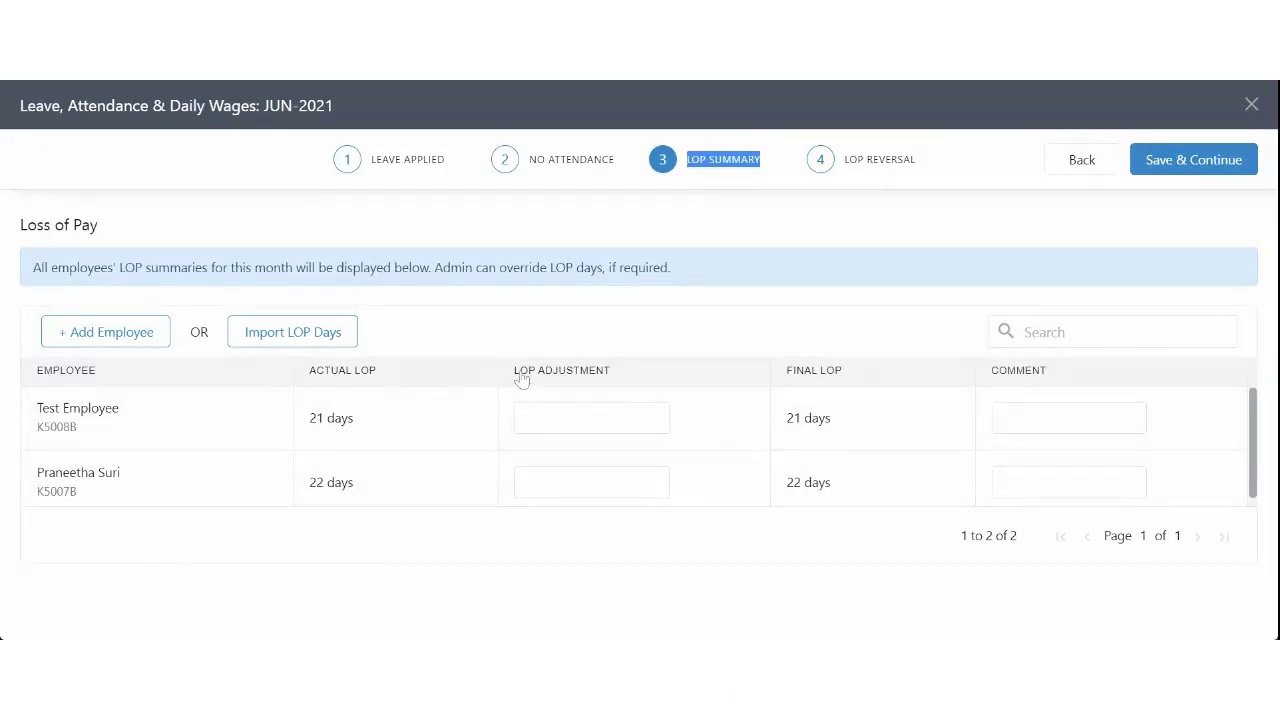
Override the LOP days of the employee listed below Test Employee with 0 and enter the comment "No LOP"
click(603, 375)
click(563, 481)
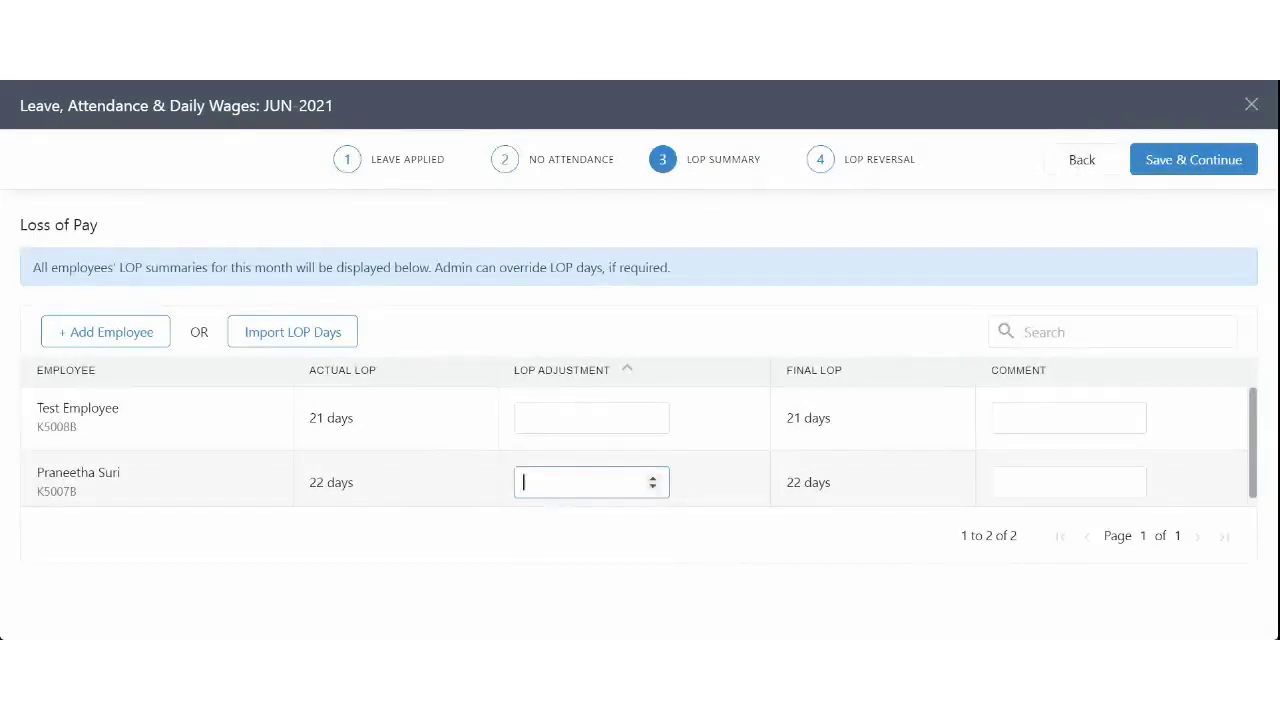
text(0)
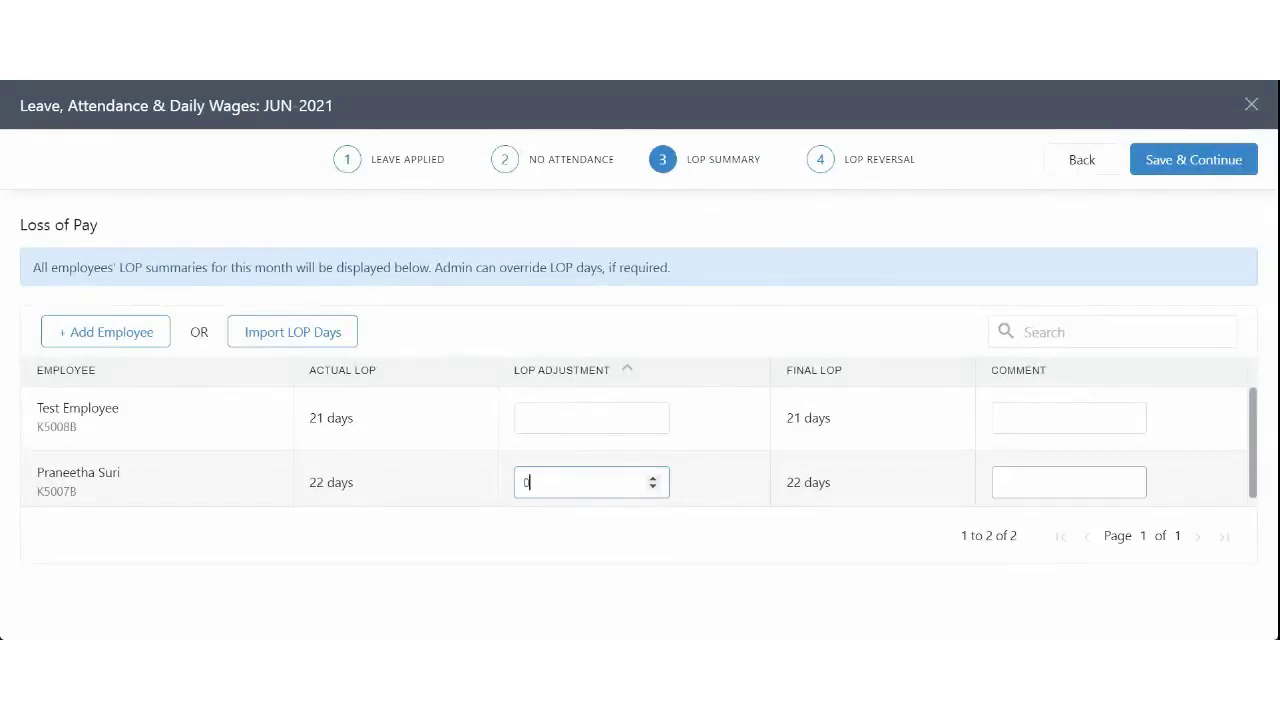
click(1068, 482)
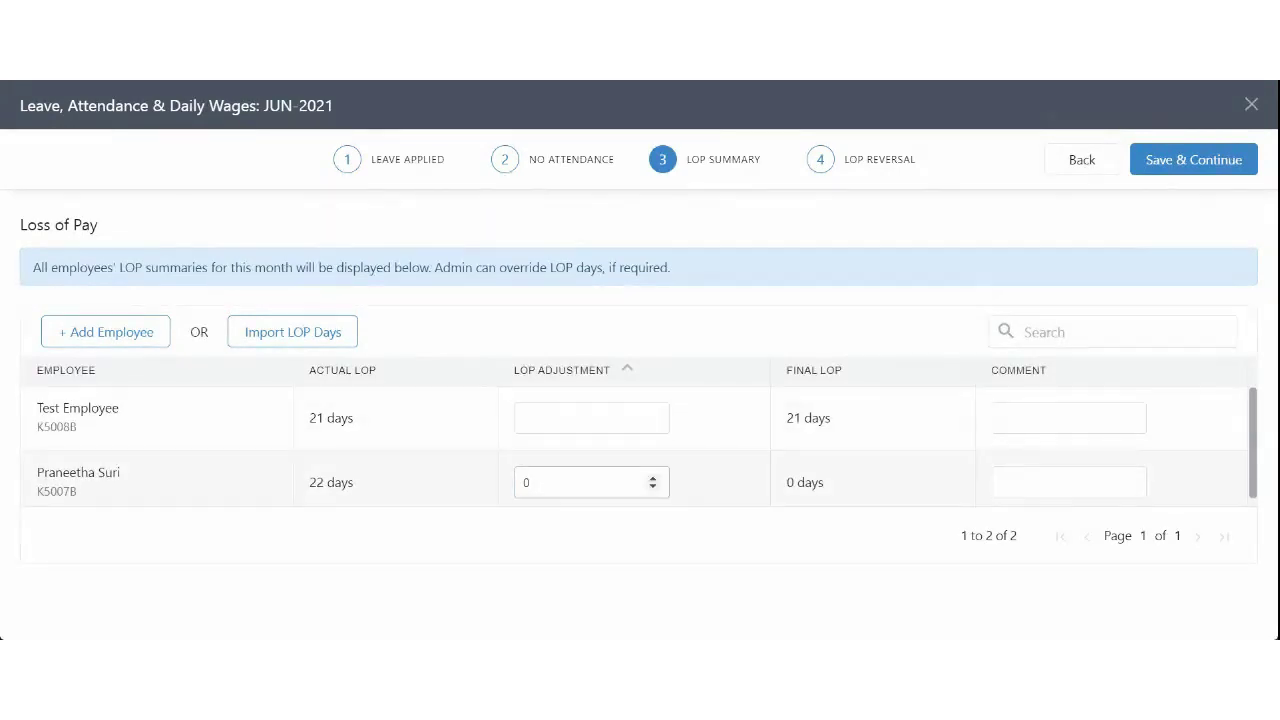
click(1068, 482)
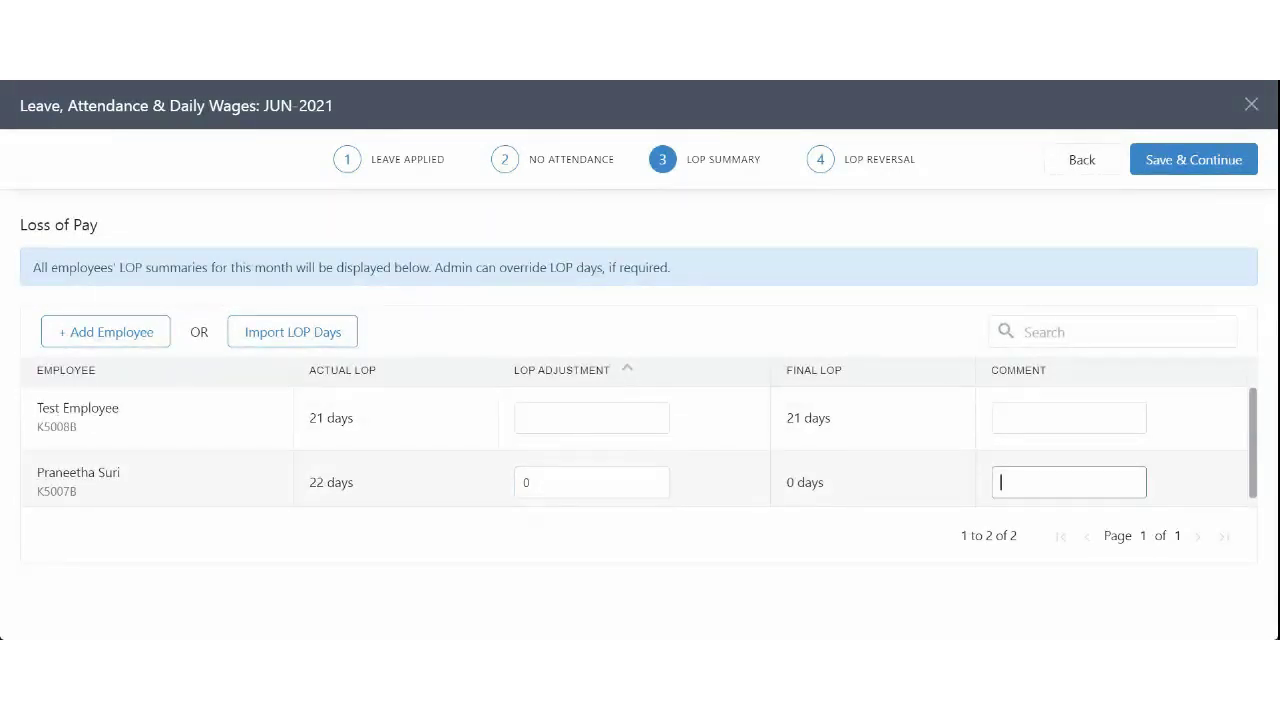
text(No LOP)
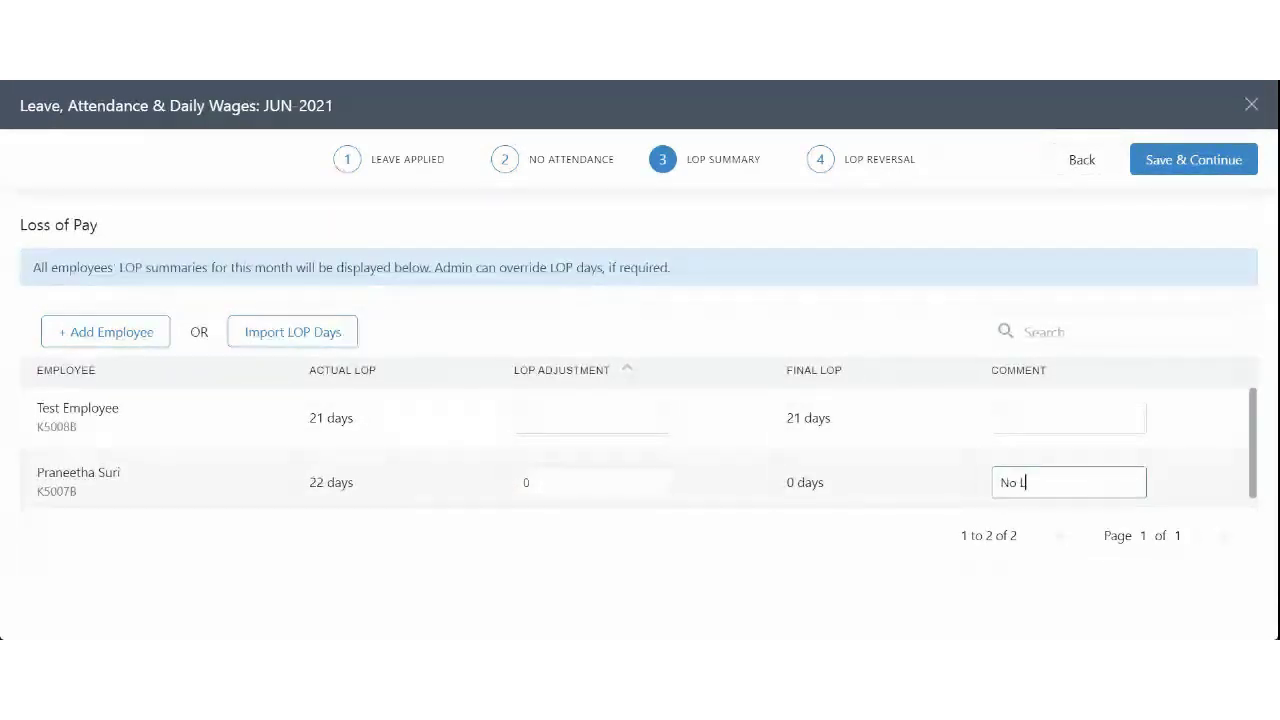
click(631, 531)
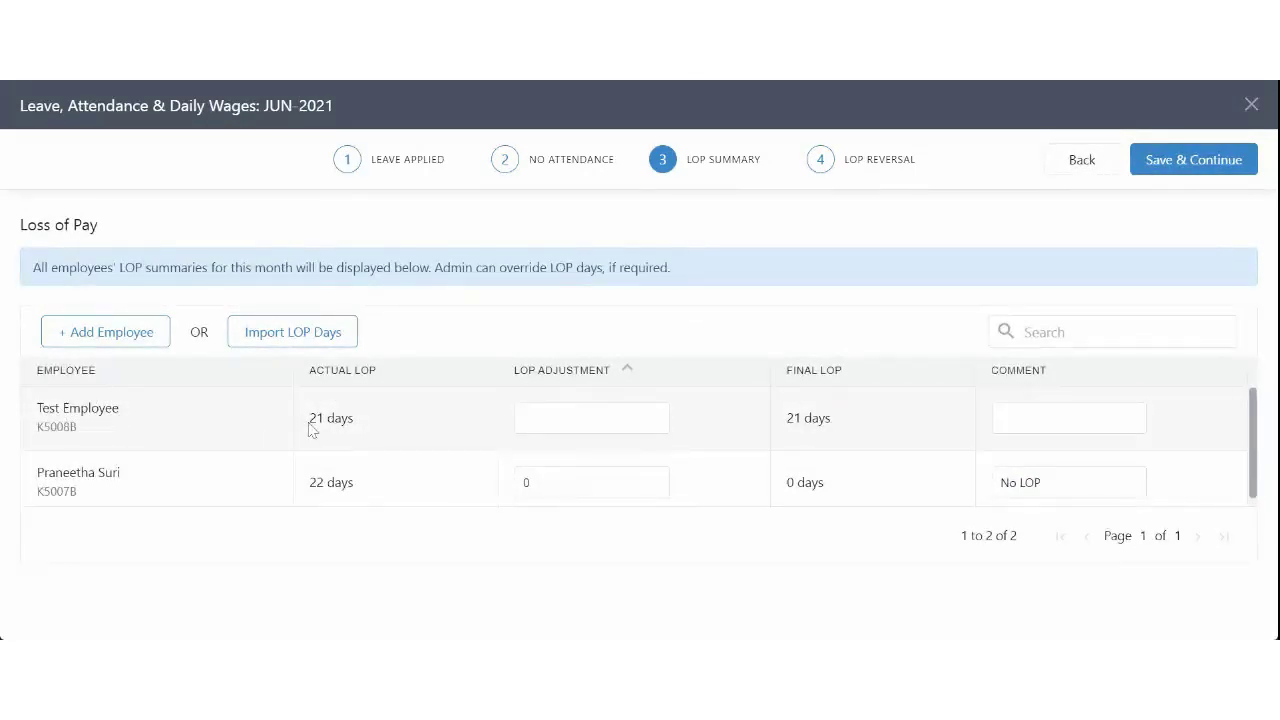
Set Test Employee's LOP adjustment to 30 days in the Loss of Pay list
click(520, 418)
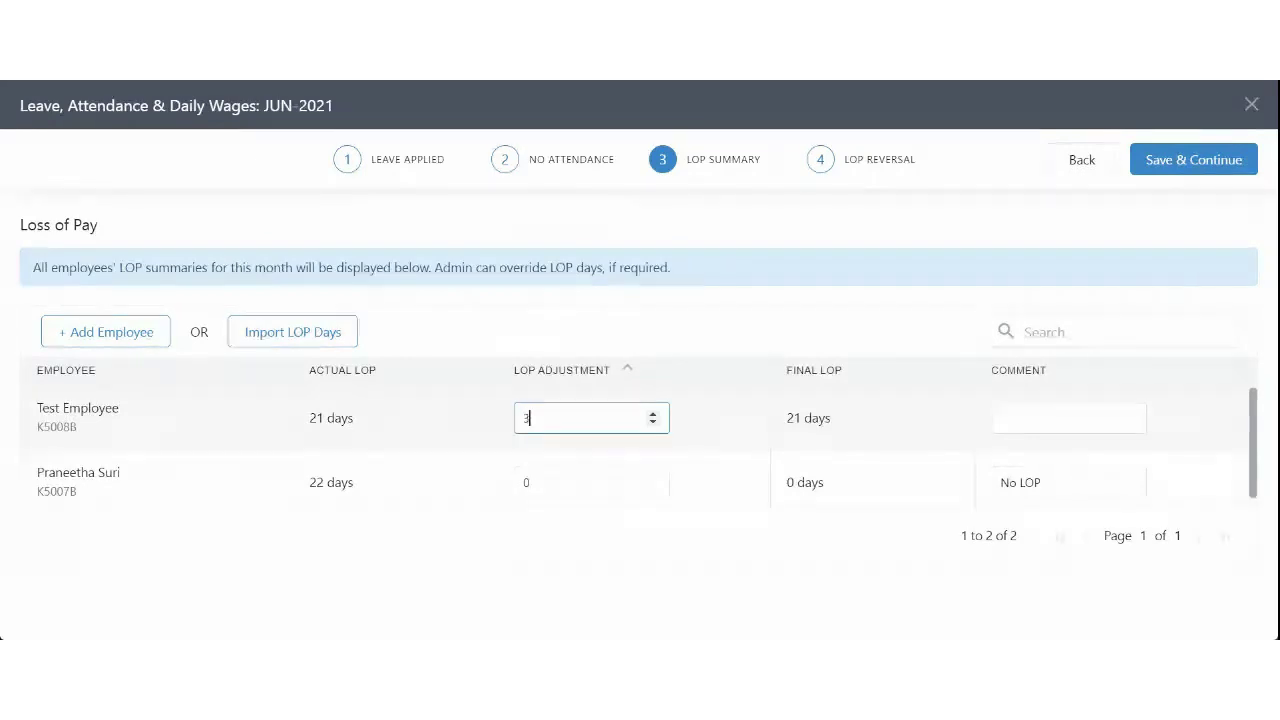
text(30)
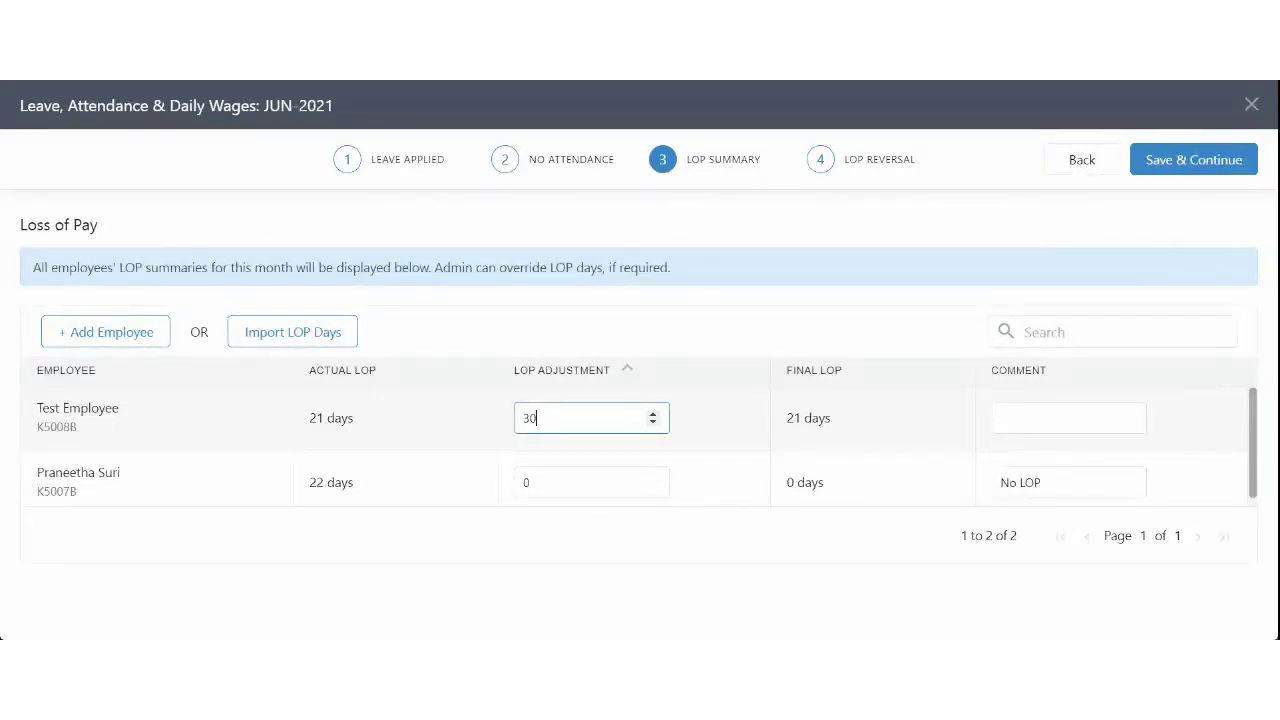
click(706, 416)
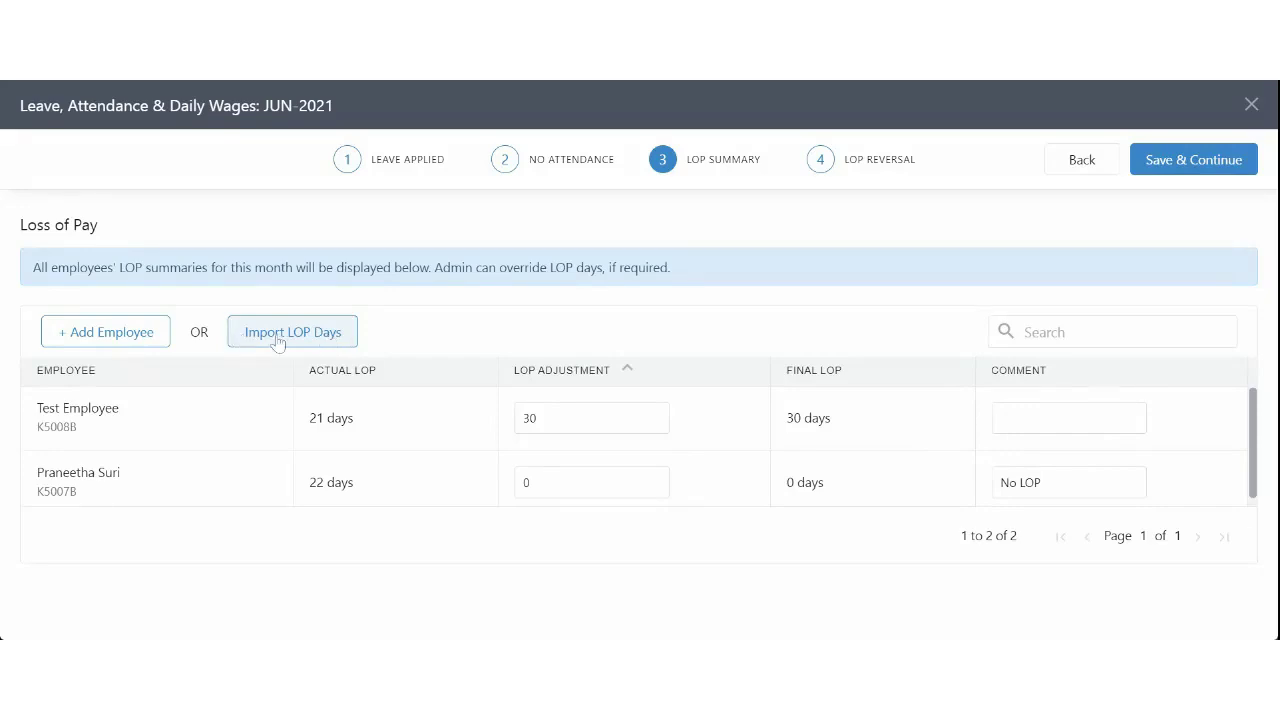
Look at the employee search for adding LOP entries and the Import LOP Days instructions without adding or importing anything
click(127, 335)
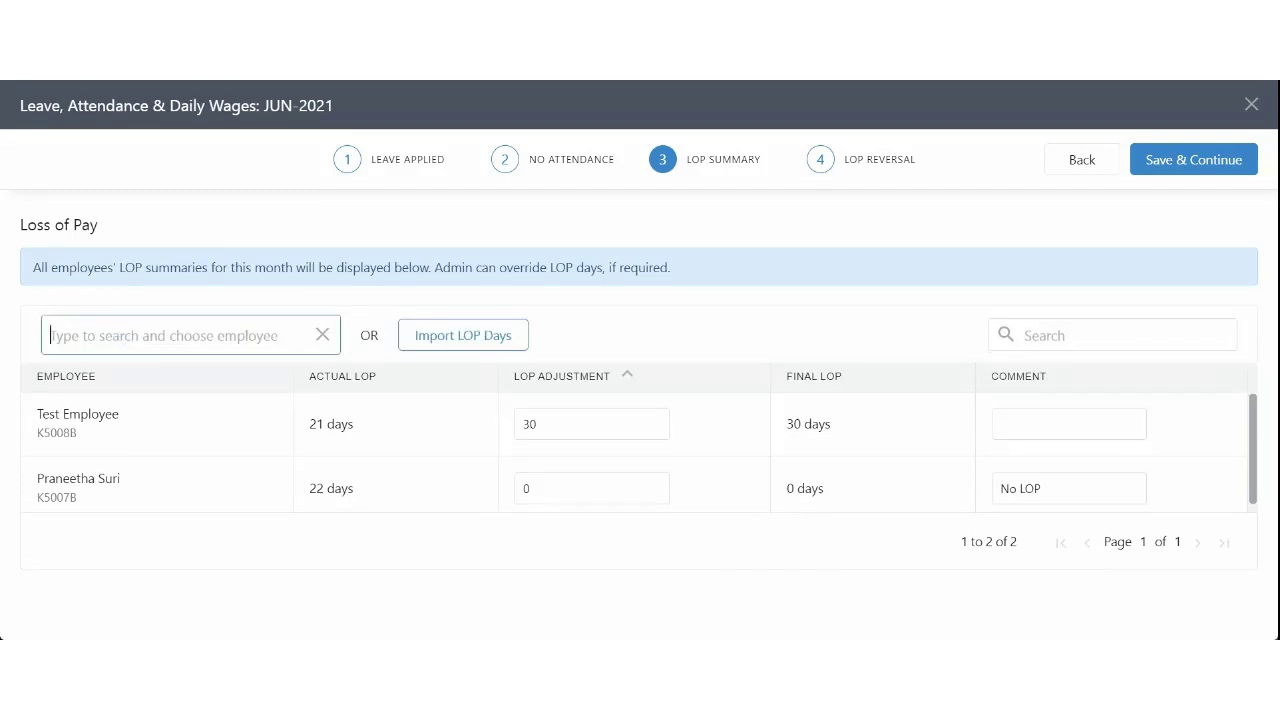
click(322, 335)
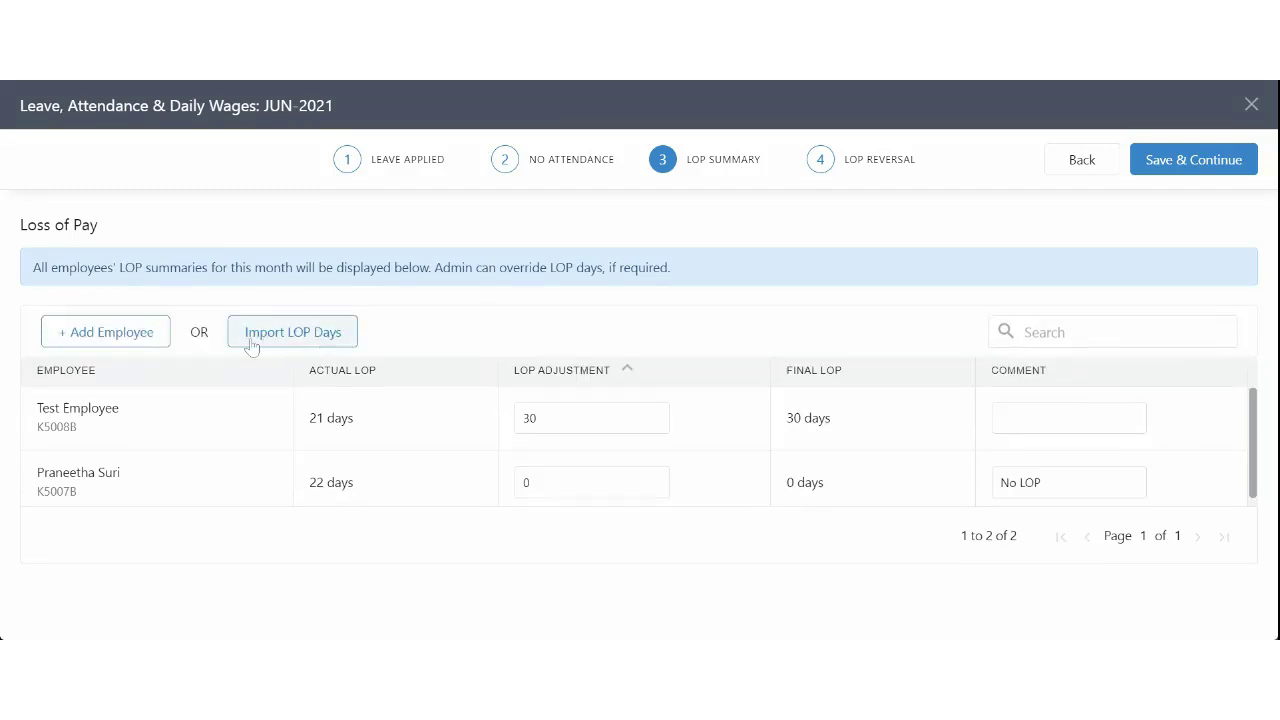
click(265, 340)
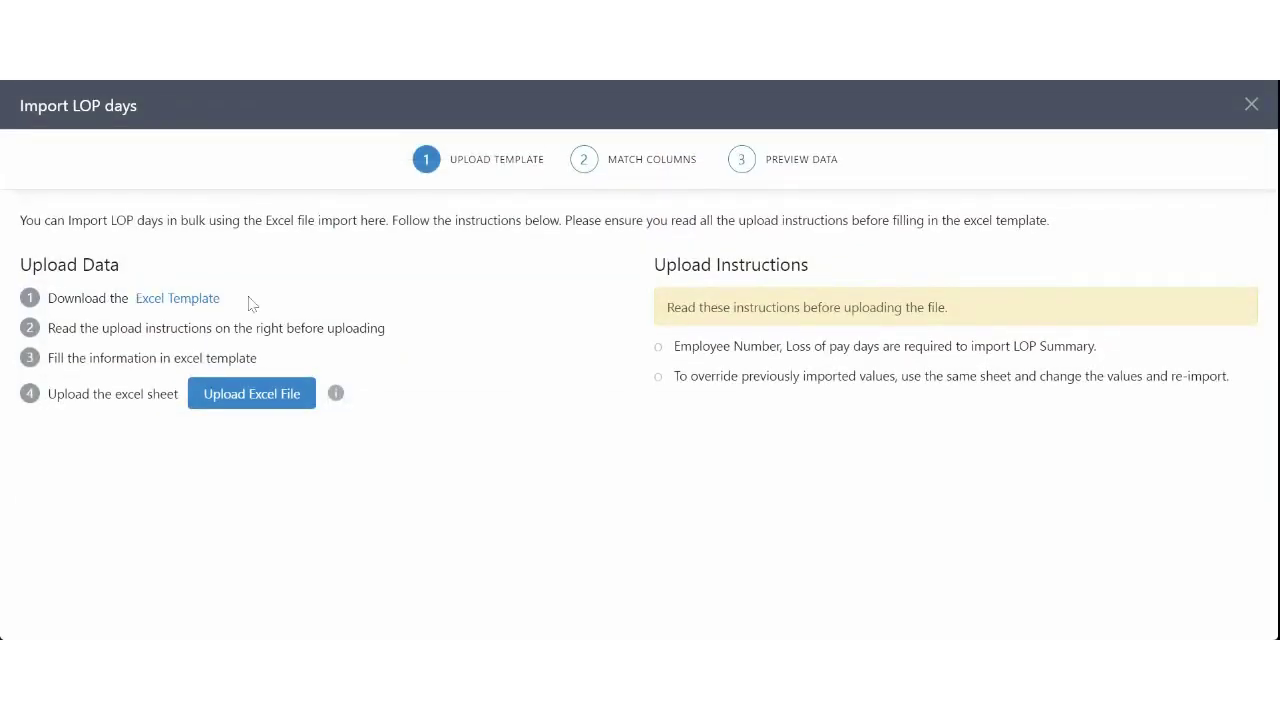
click(1251, 105)
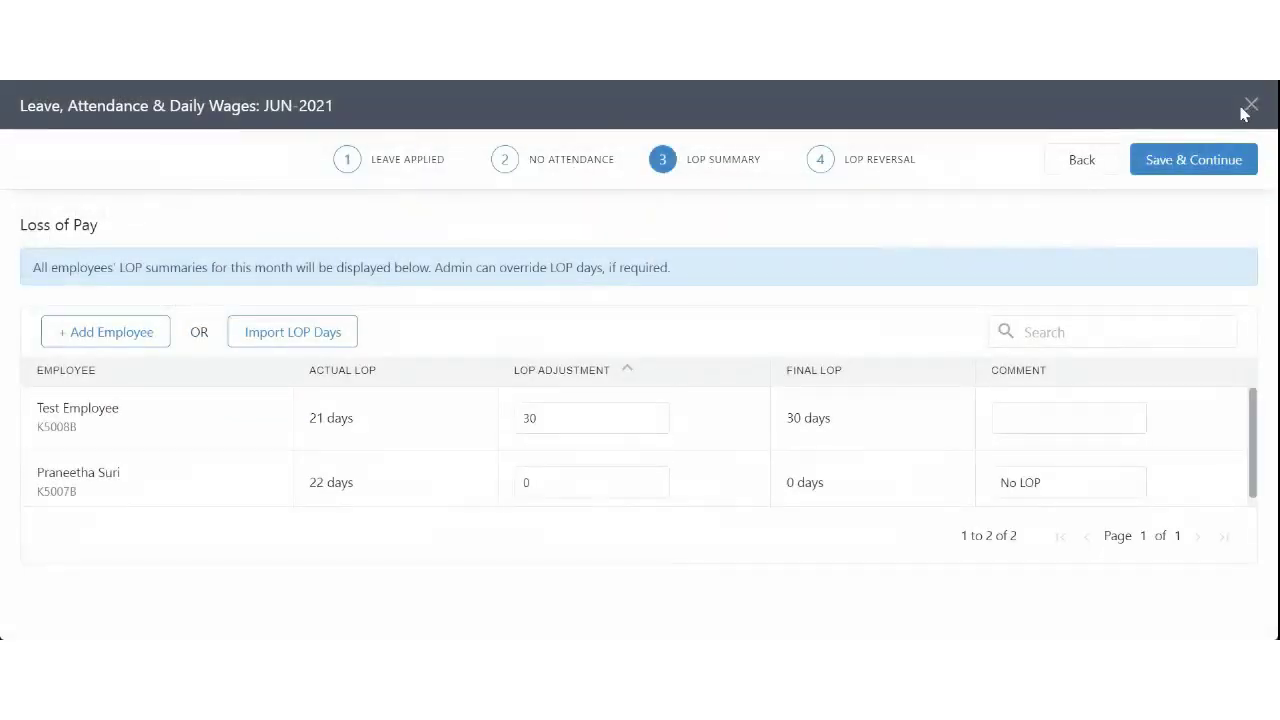
Save the LOP Summary adjustments and continue to the LOP Reversal stage
click(1185, 162)
click(1244, 165)
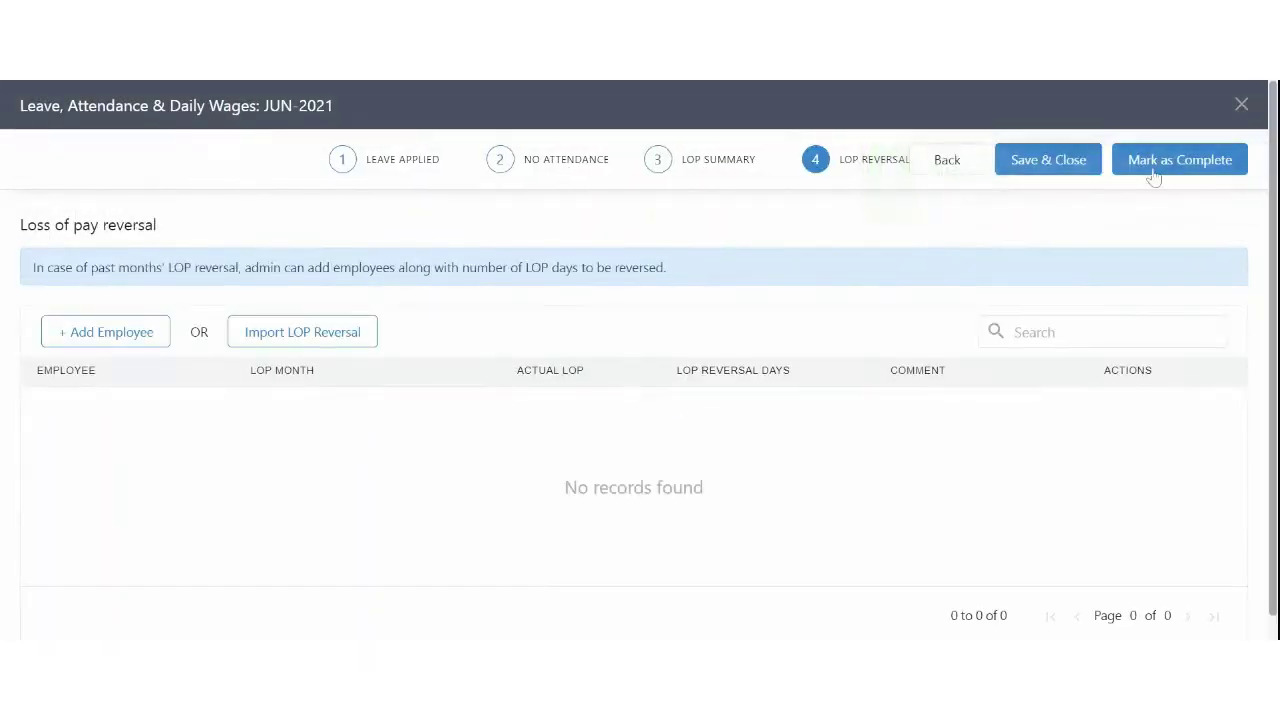
Save and close Leaves, Attendance & Daily Wages, then reopen it and return to the LOP Reversal stage
click(1055, 163)
click(320, 258)
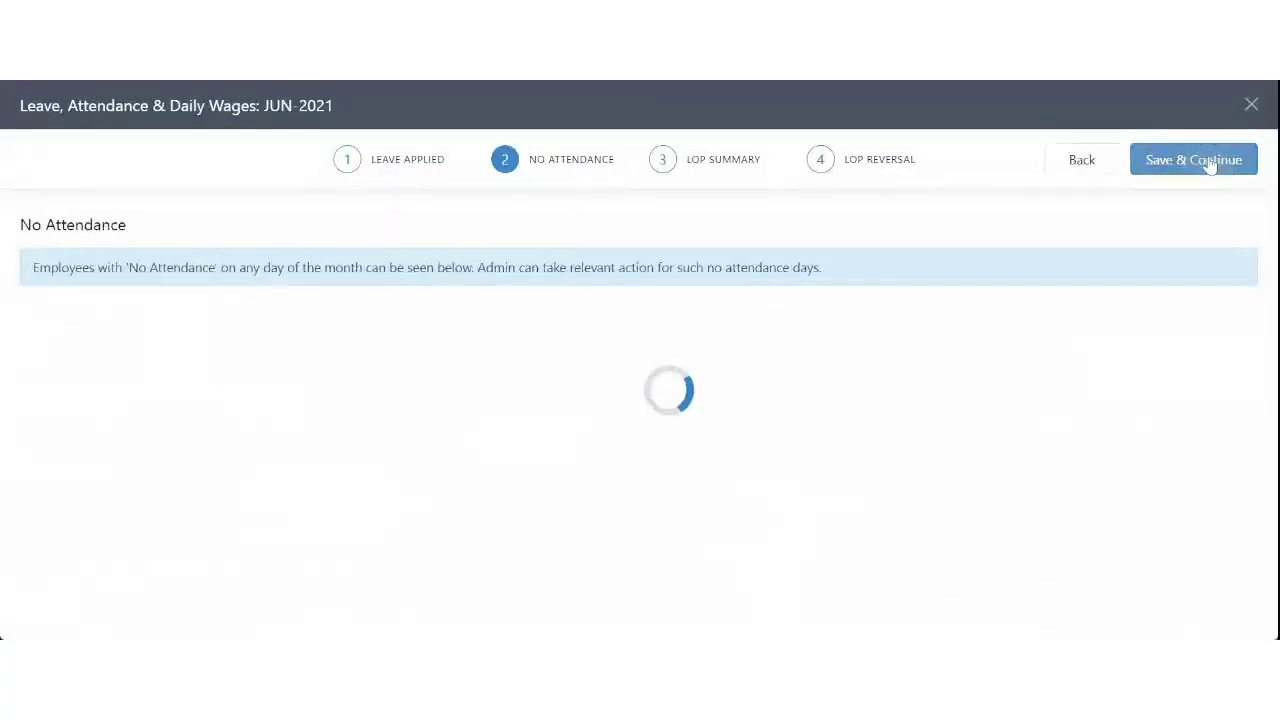
click(1218, 162)
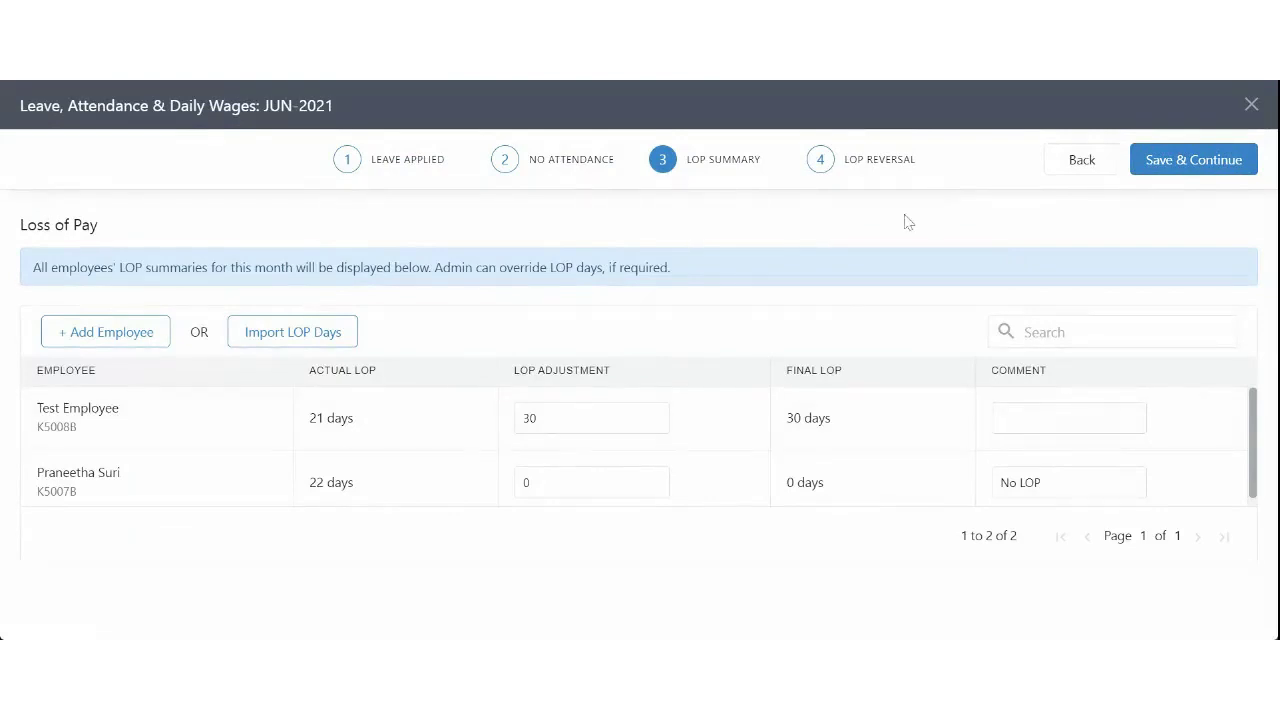
drag(849, 162, 925, 165)
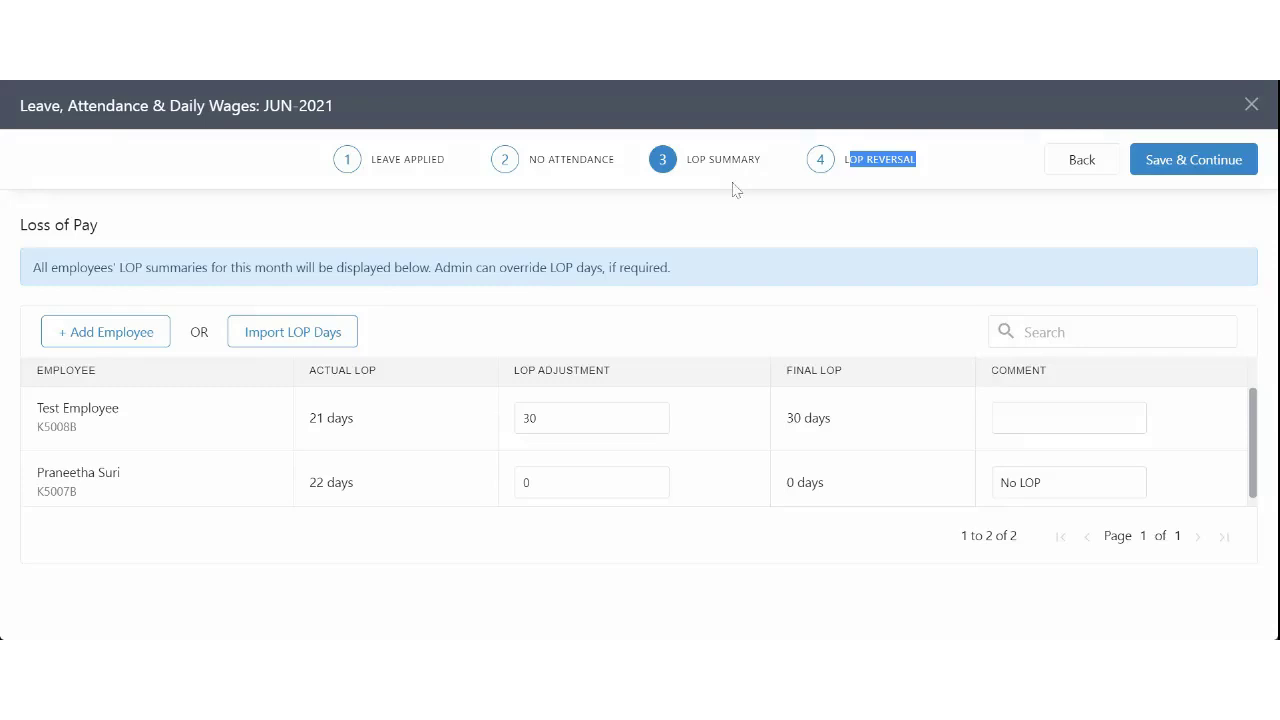
click(1191, 160)
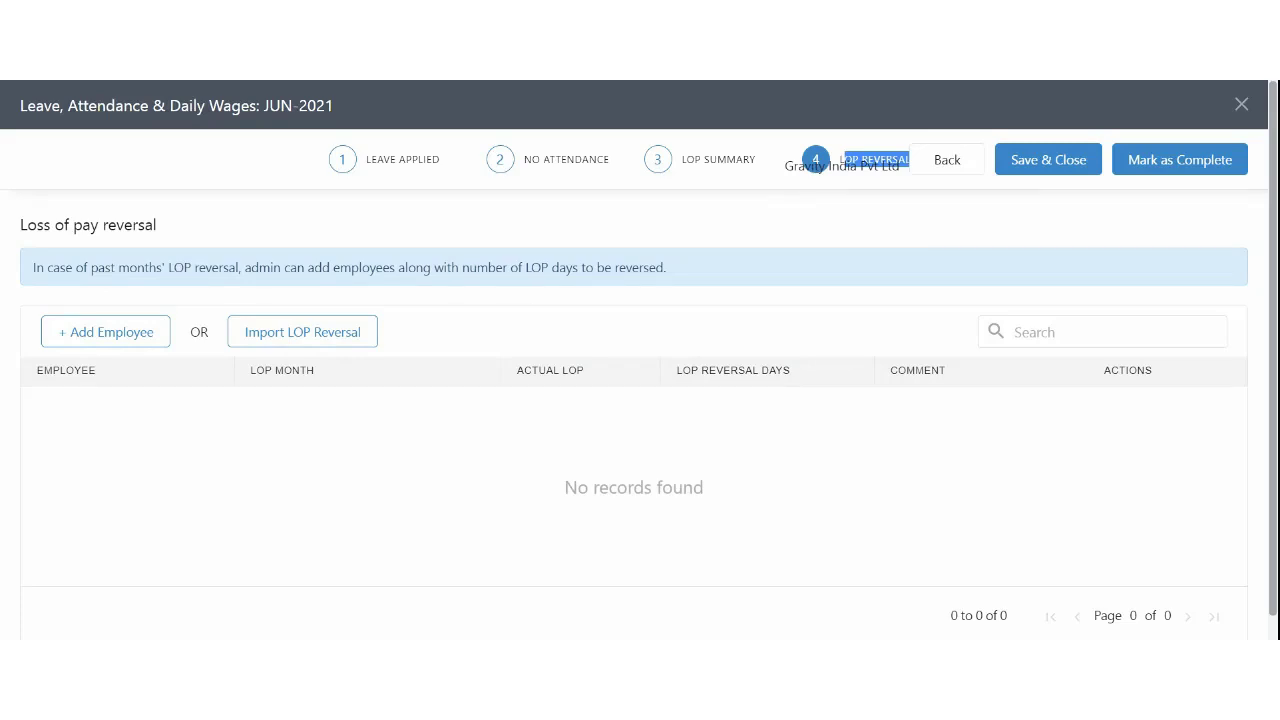
Look at the employee search and the Import LOP Reversal option for past months' LOP without adding any reversal
click(128, 343)
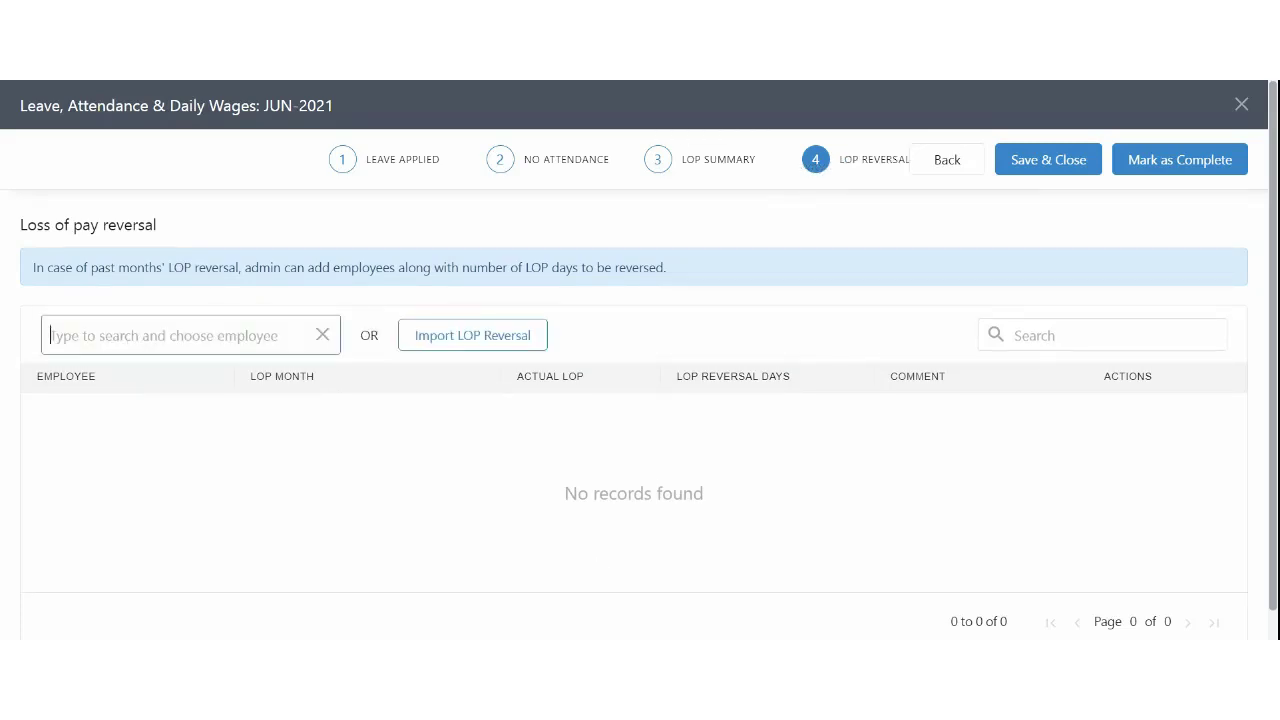
click(322, 335)
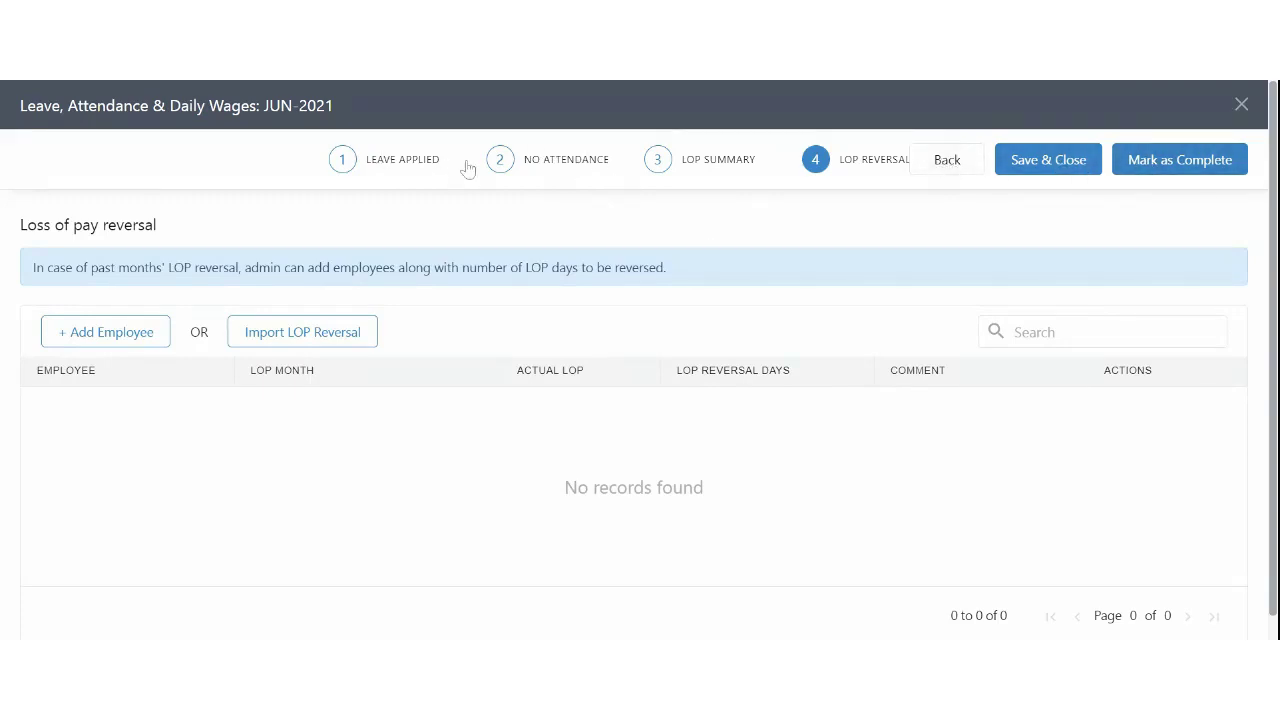
click(314, 337)
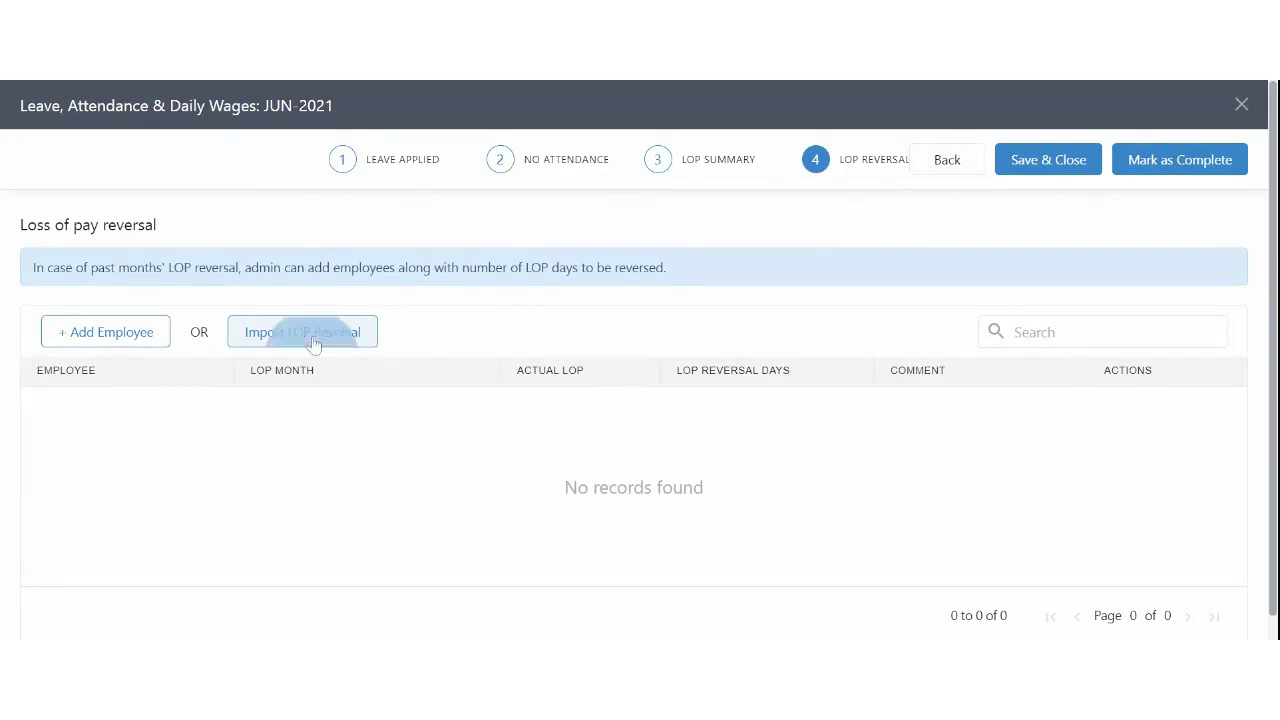
click(1246, 108)
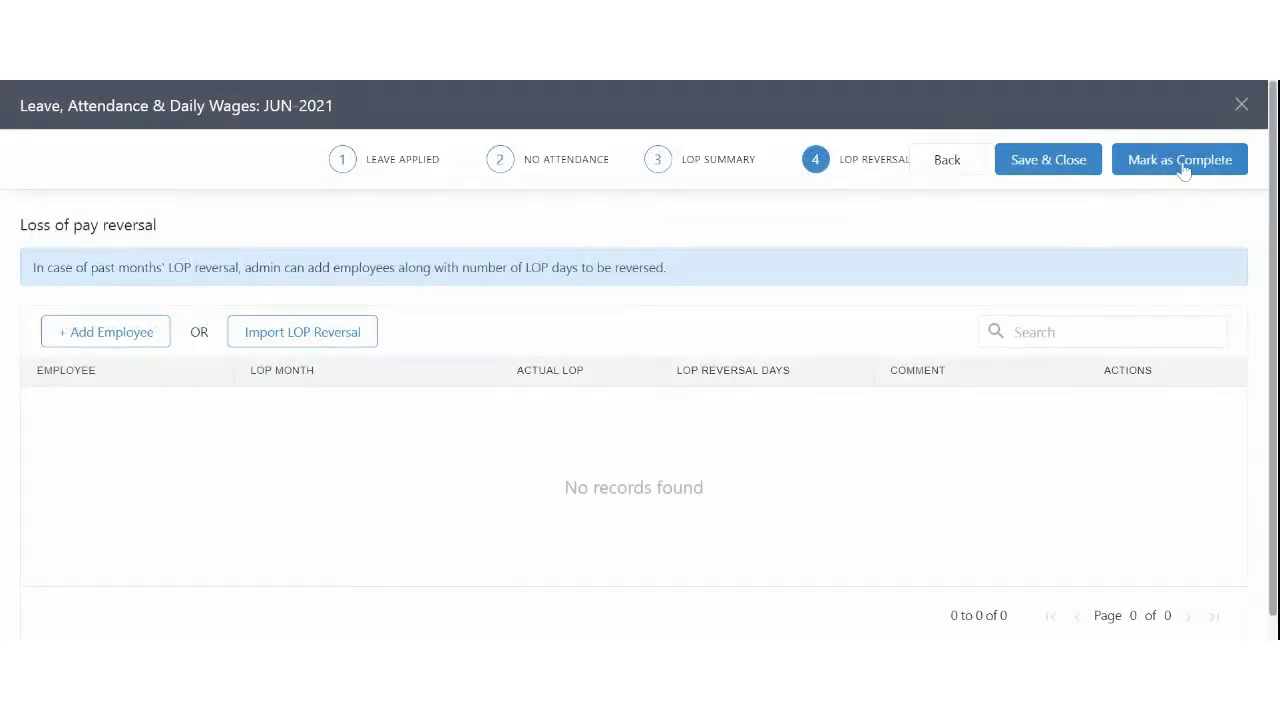
Mark Leaves, Attendance & Daily Wages for June 2021 as complete and open the New Joinees & Exits step
click(1180, 160)
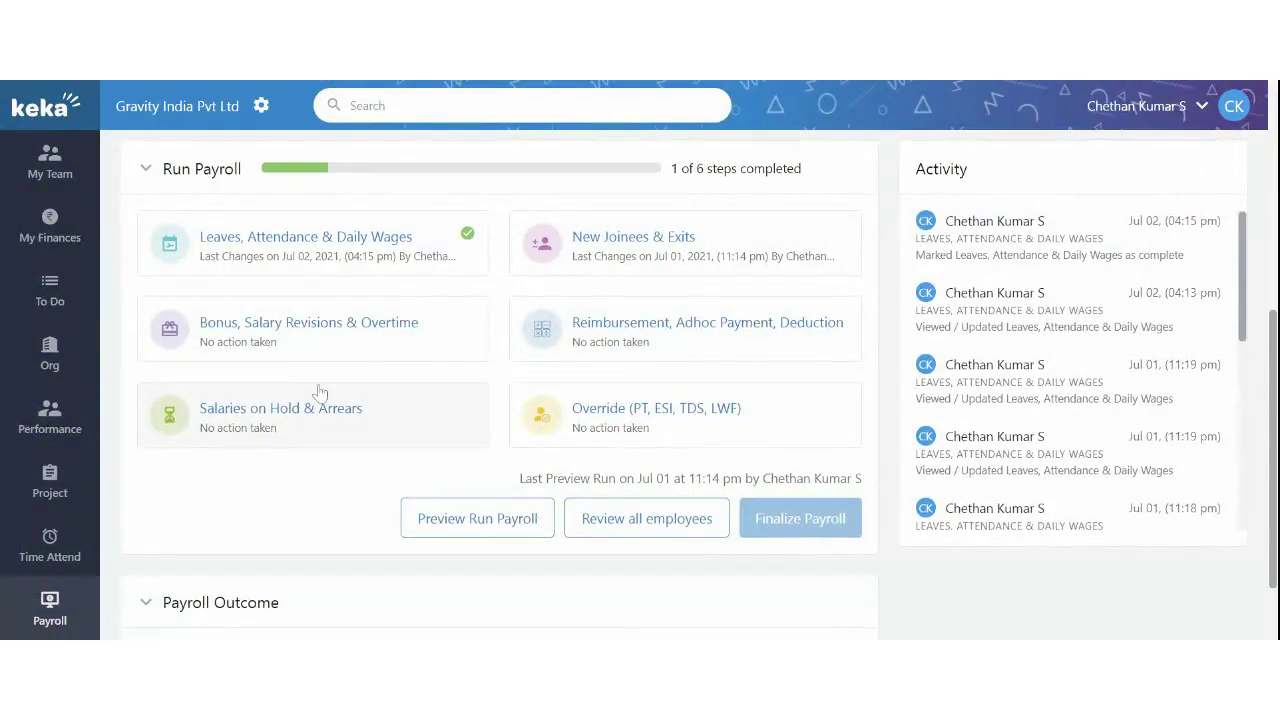
scroll(320, 392, up, 1)
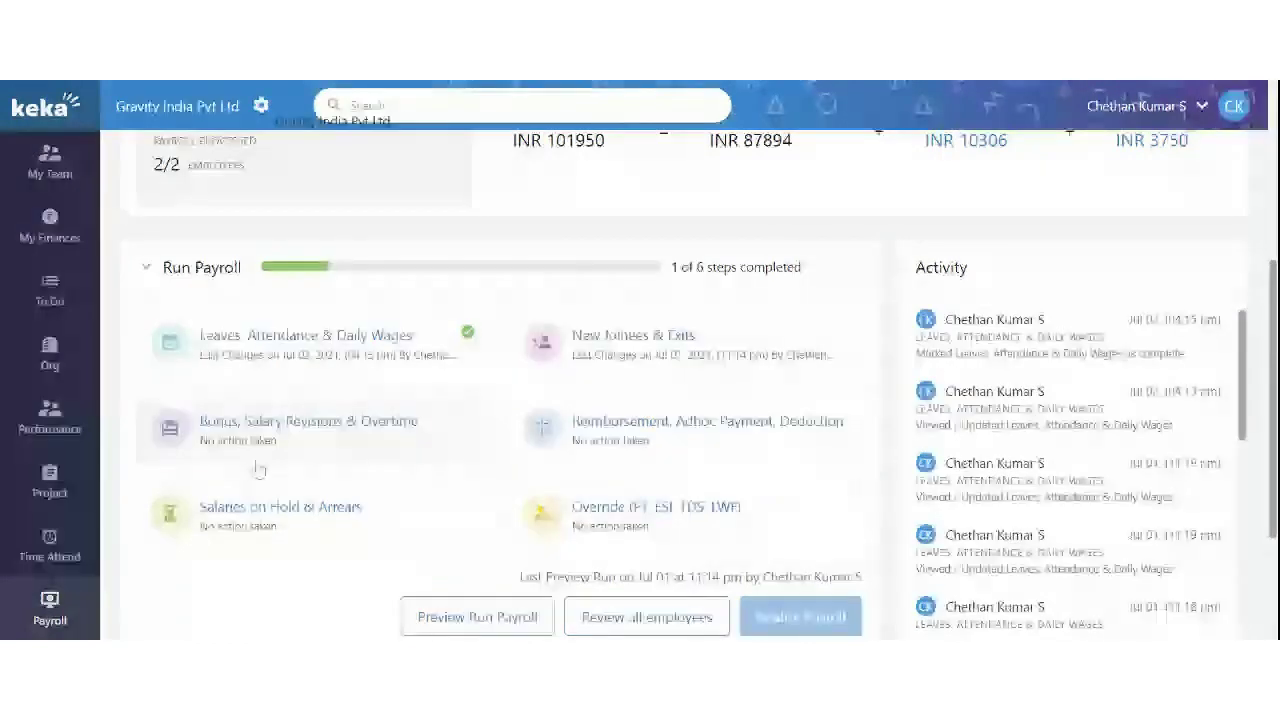
scroll(258, 468, down, 1)
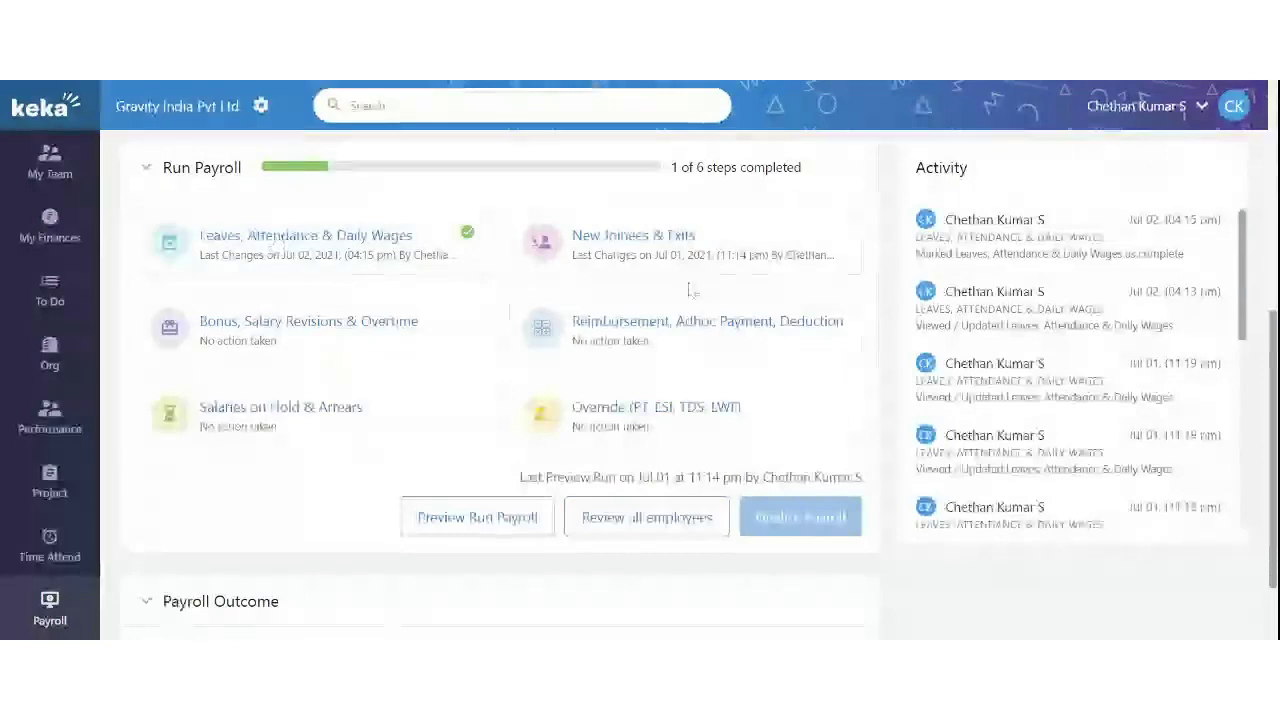
click(715, 245)
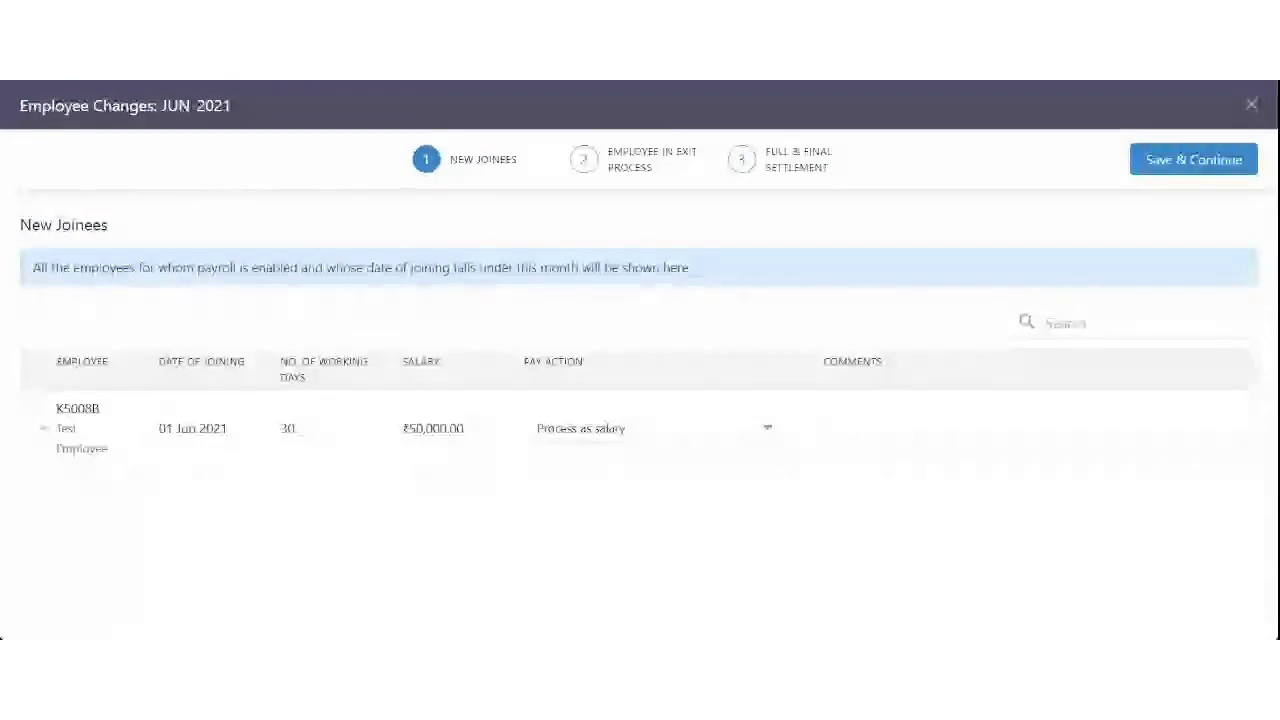
Examine Test Employee's new-joinee details, including joining date, payable days, salary for the month and the Bank Account and PAN Number document status
click(46, 432)
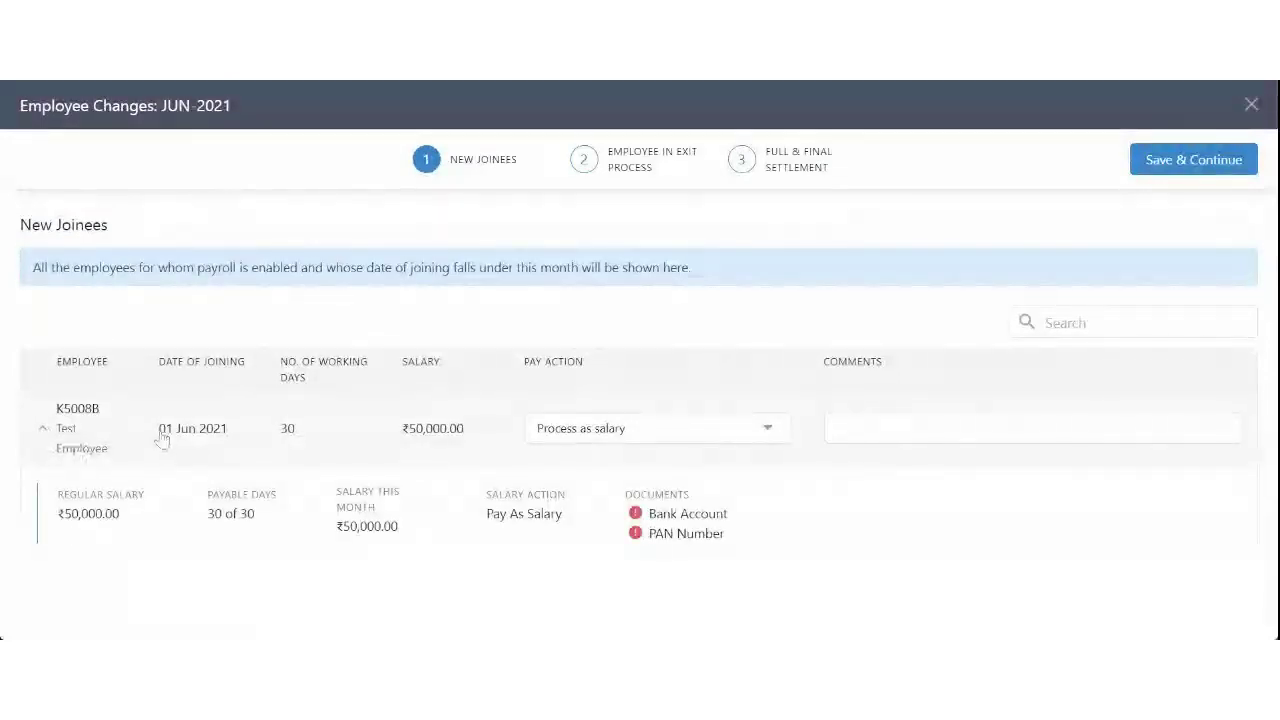
drag(160, 440, 229, 448)
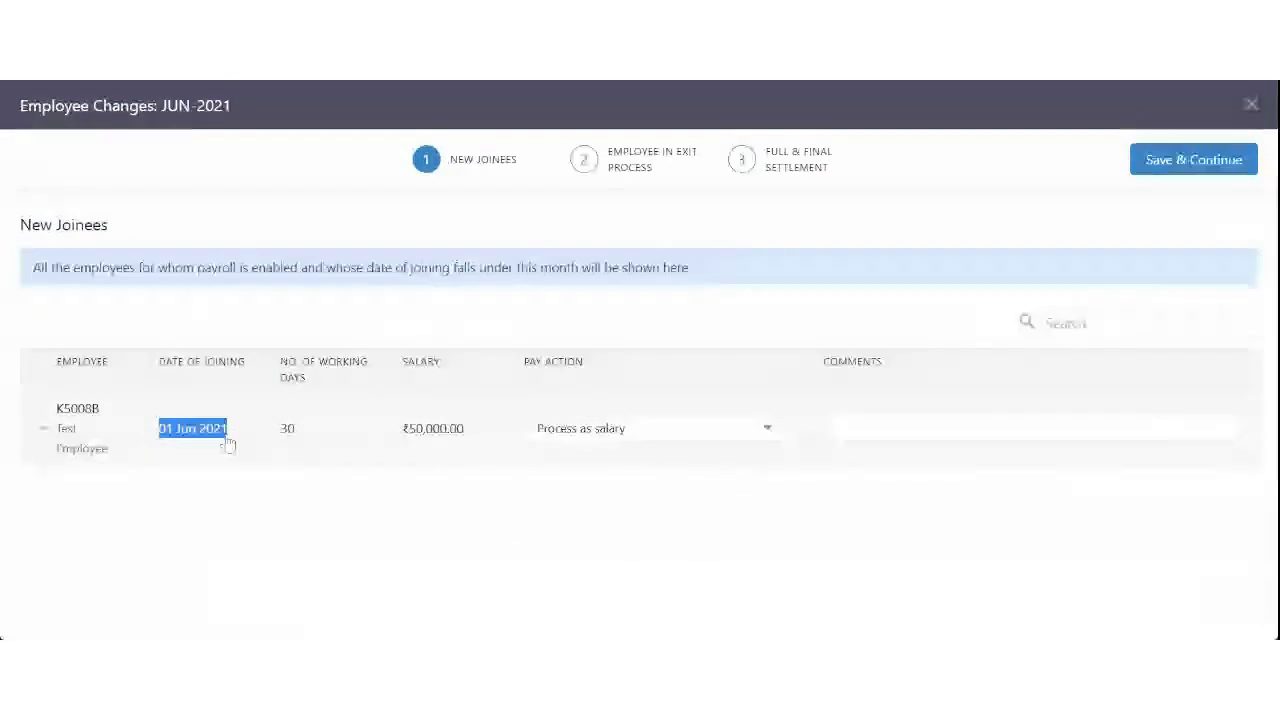
click(58, 438)
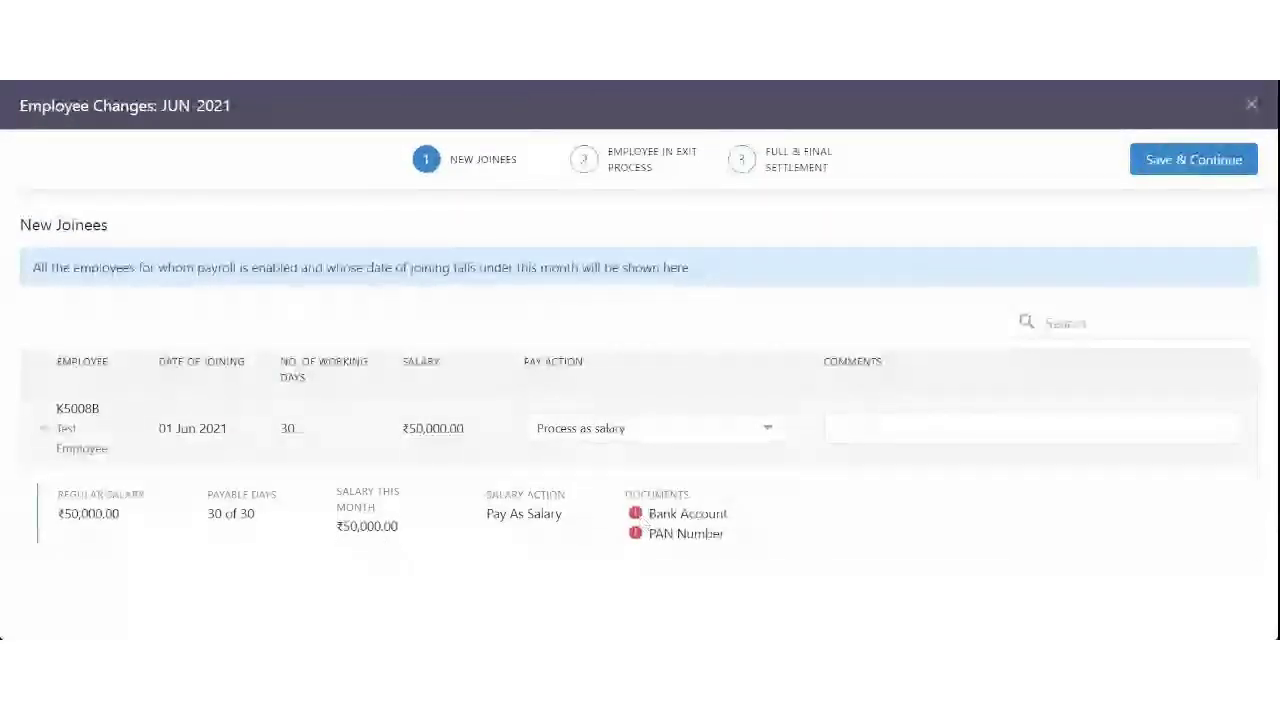
drag(648, 513, 645, 540)
double_click(745, 541)
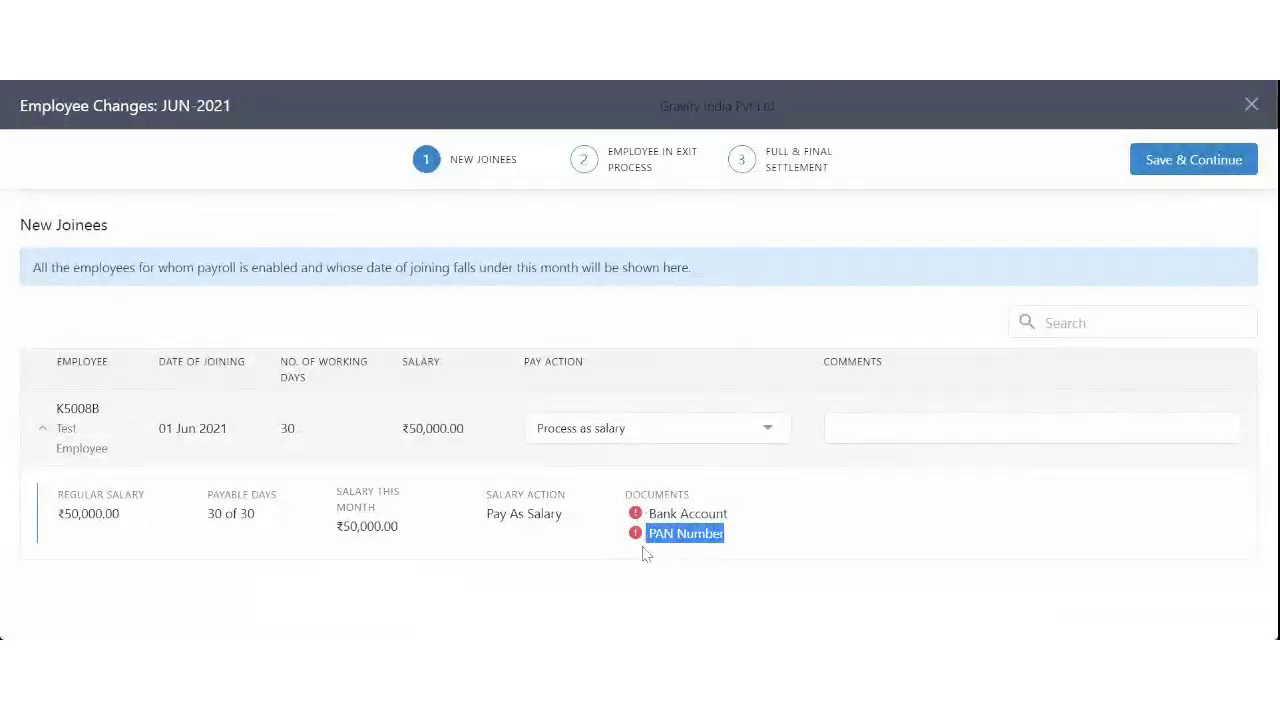
click(600, 296)
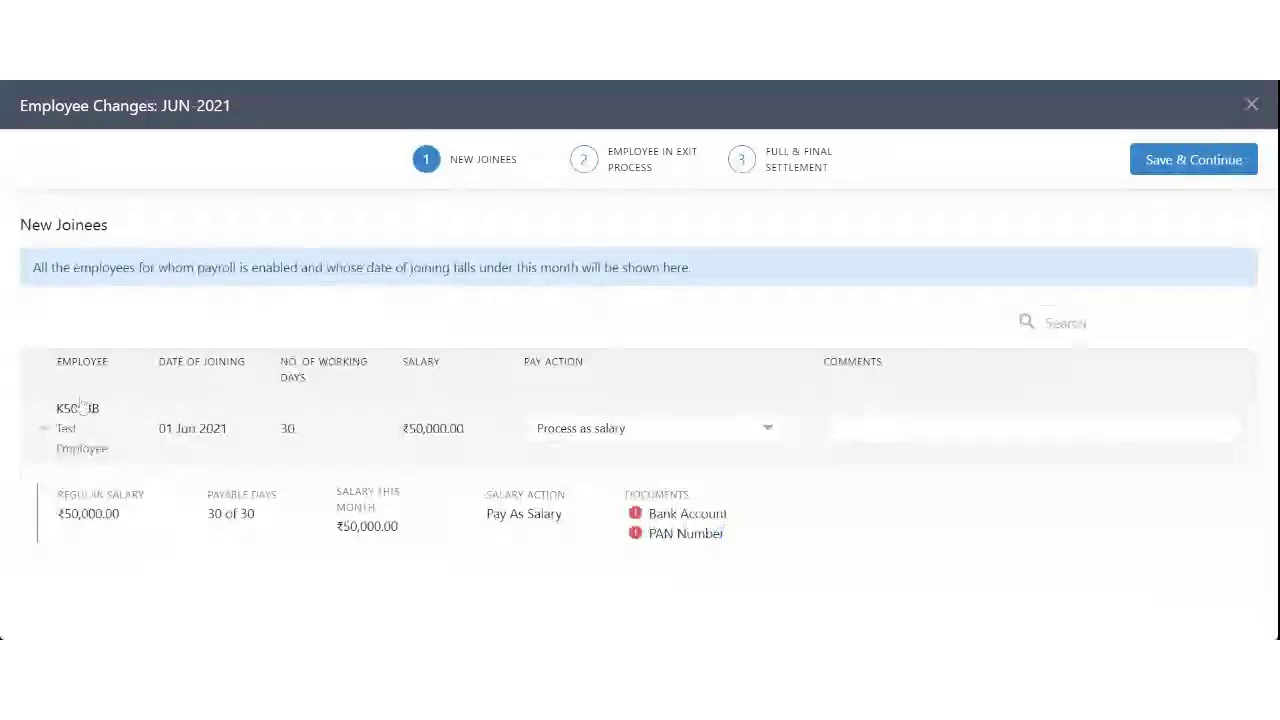
Review the pay action options for Test Employee, keep Process as salary, and save the New Joinees stage
click(608, 446)
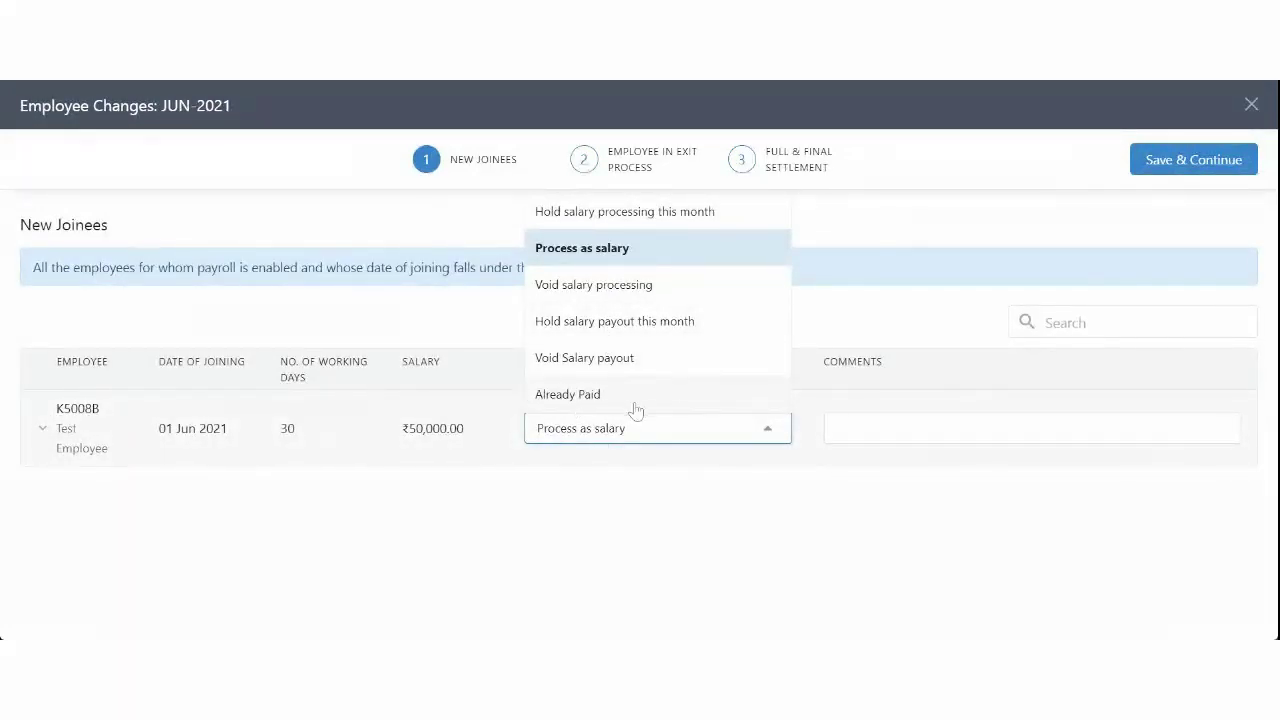
click(609, 506)
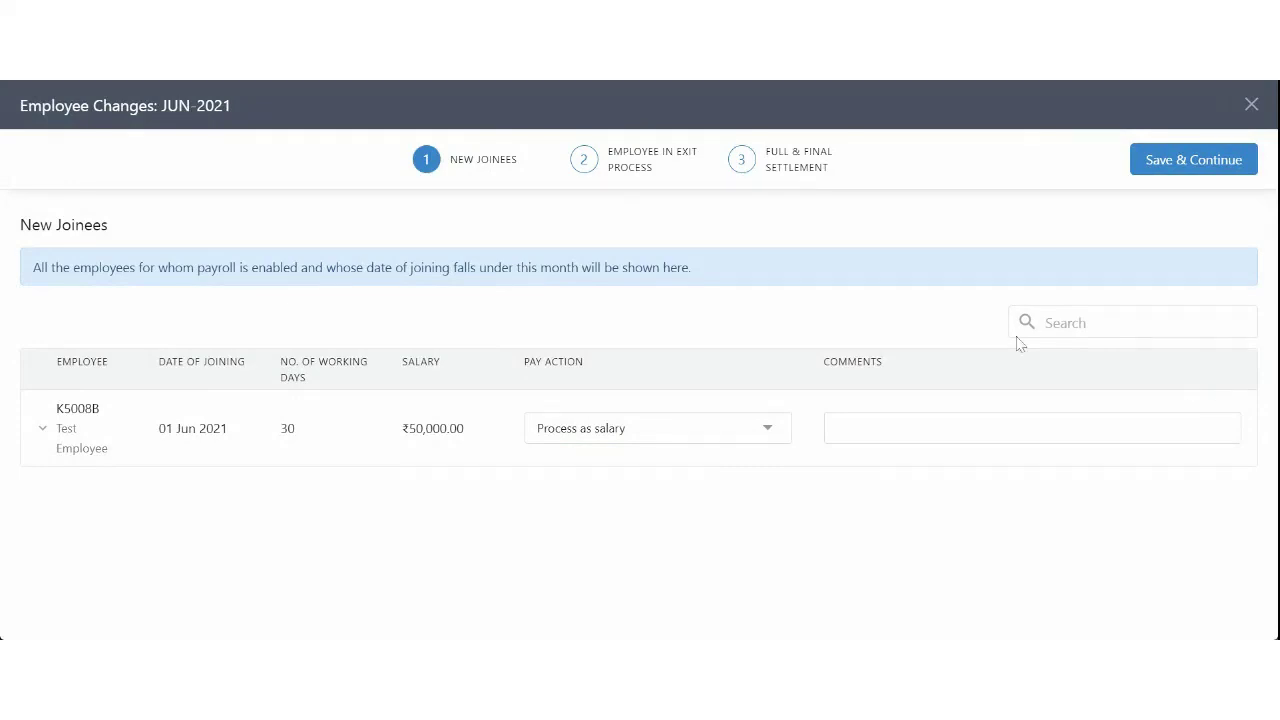
click(1181, 167)
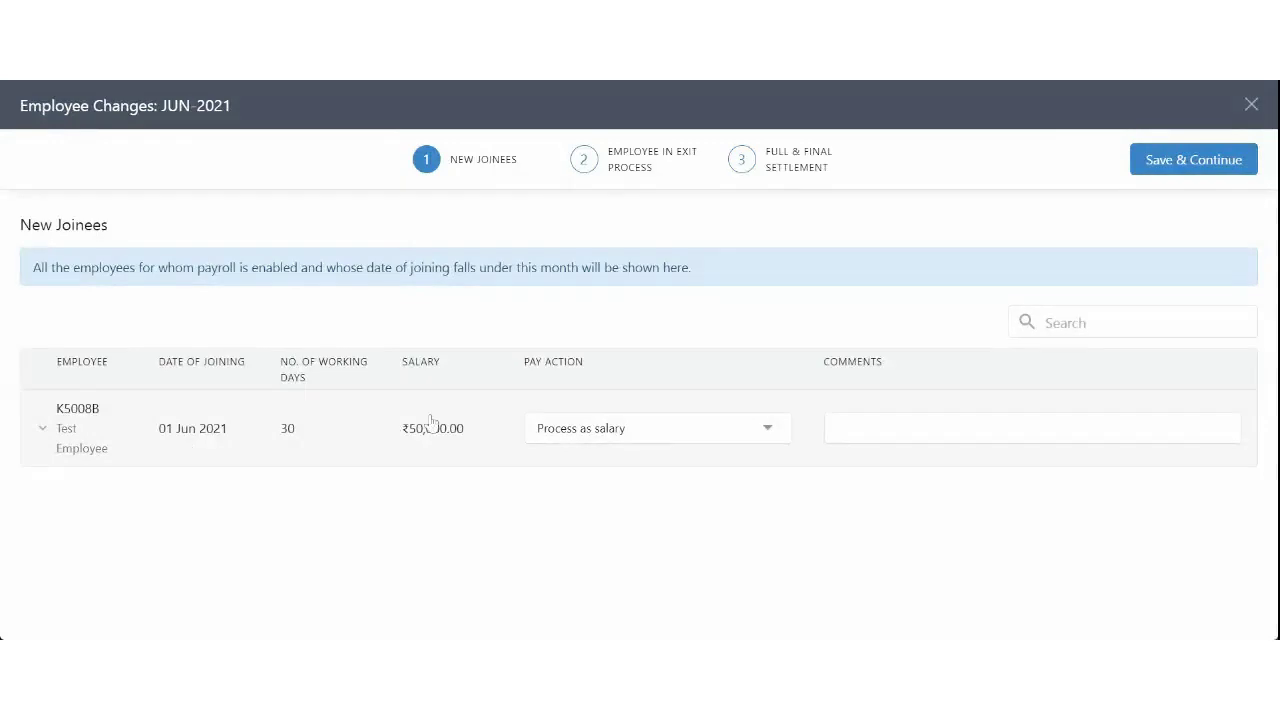
click(605, 435)
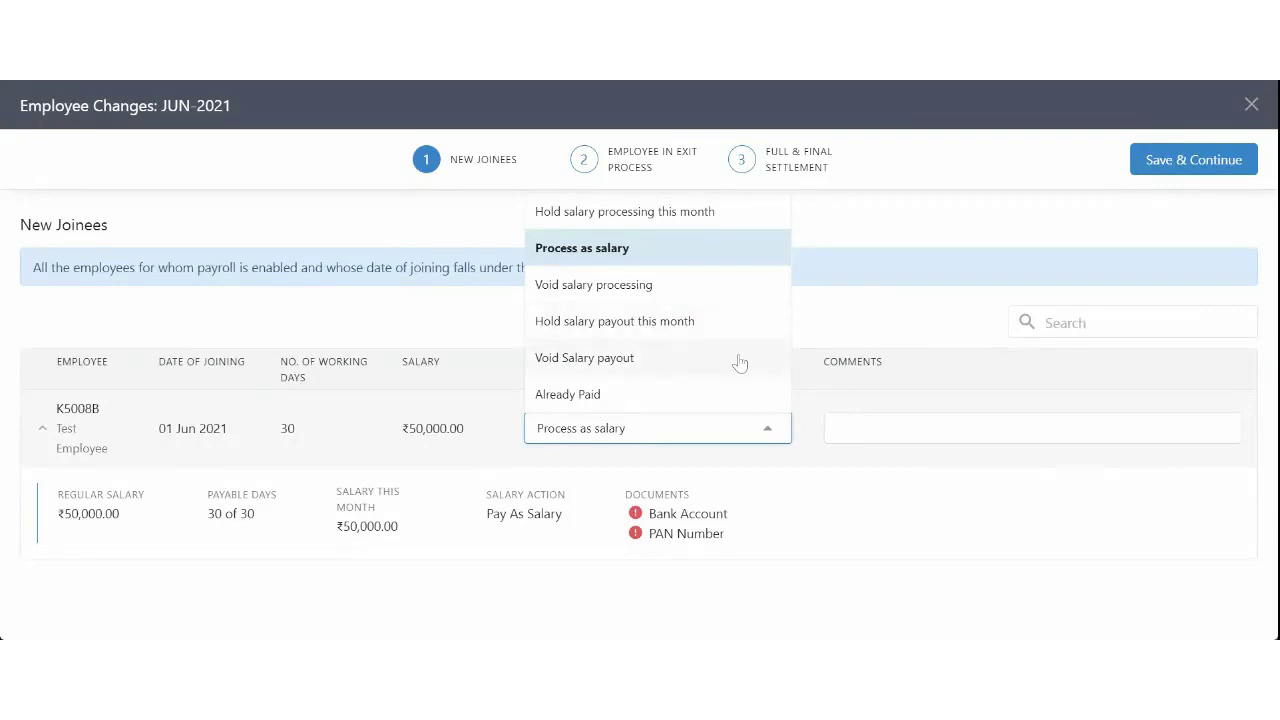
click(875, 417)
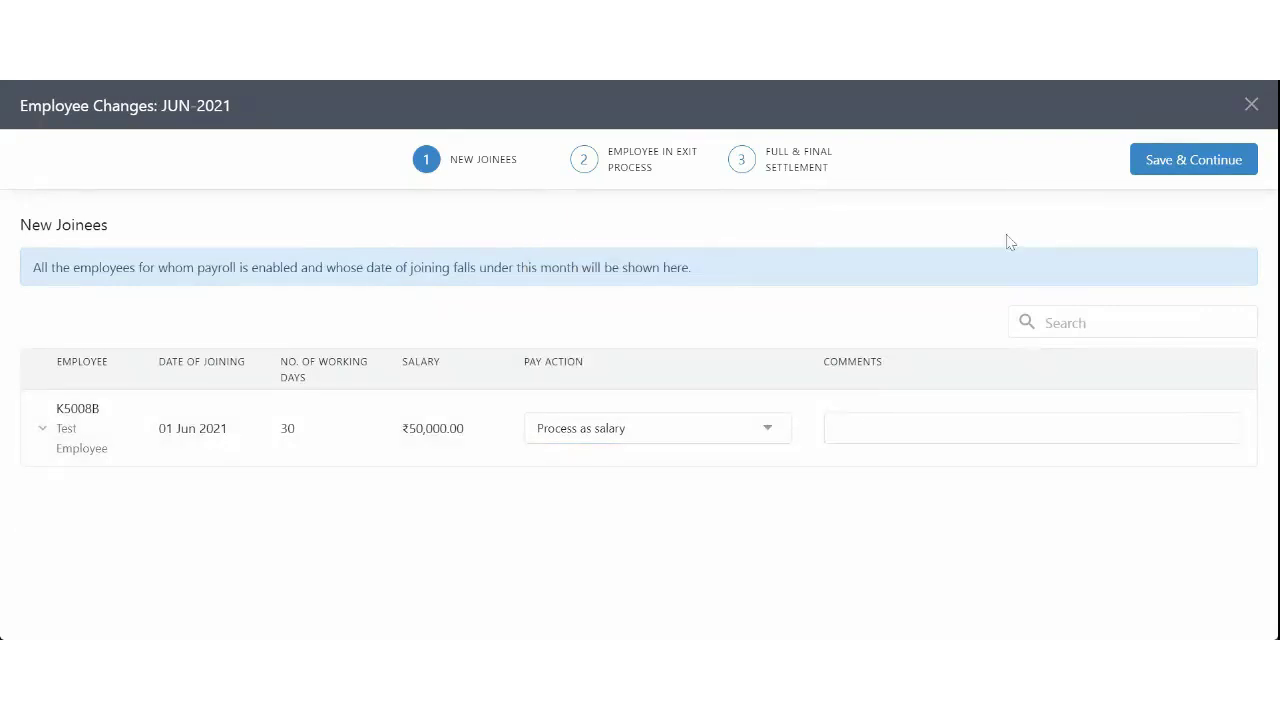
click(1193, 160)
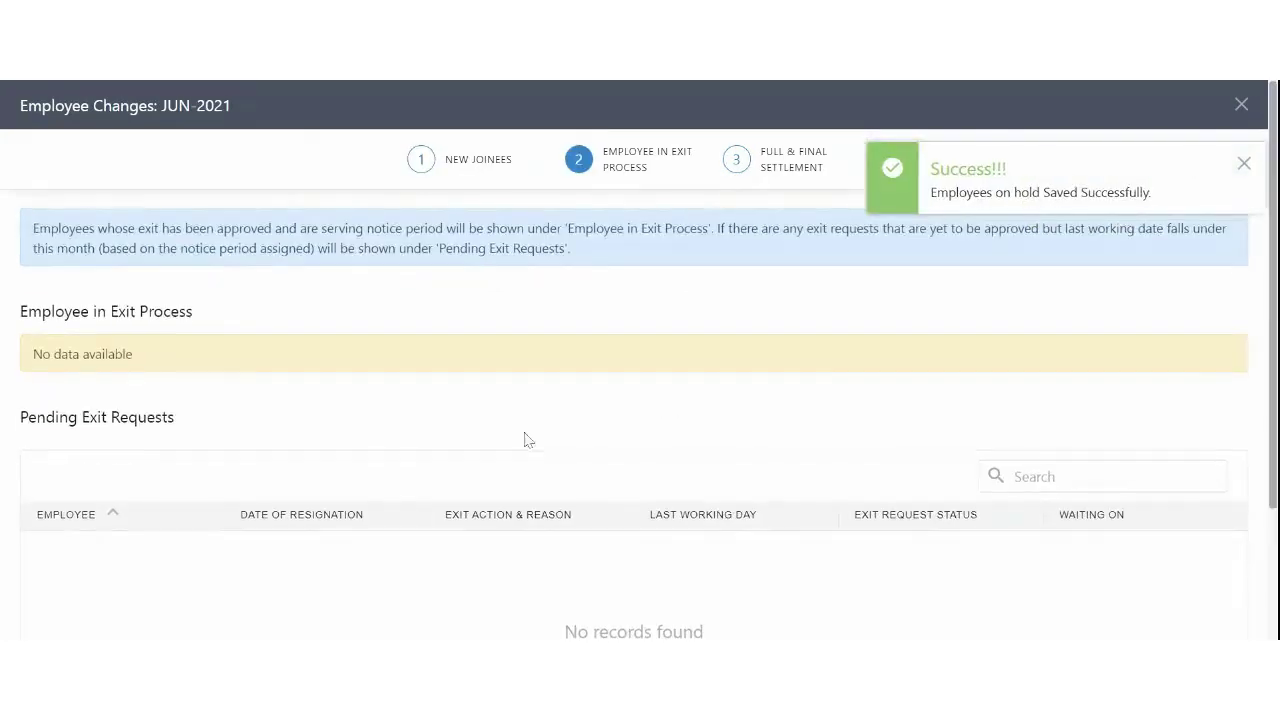
Check Employee in Exit Process and Pending Exit Requests for June 2021, and save the stage to continue to Full & Final Settlement
scroll(528, 440, down, 3)
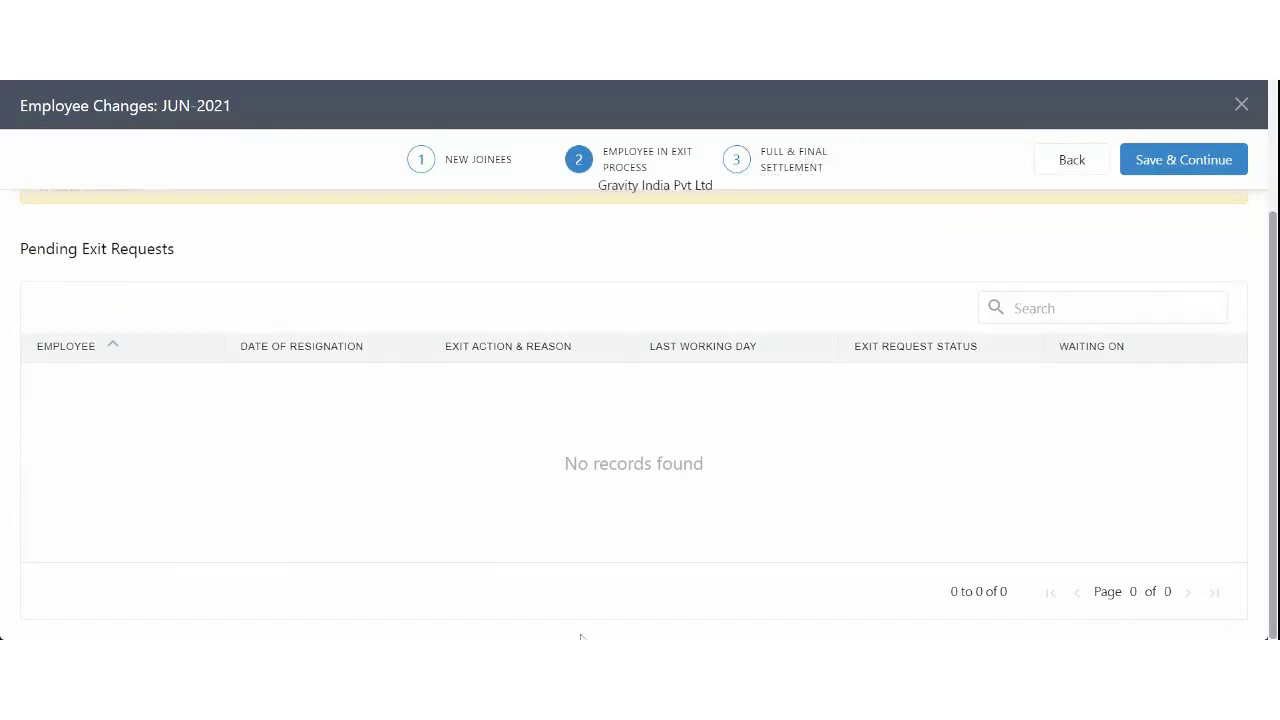
scroll(321, 562, up, 1)
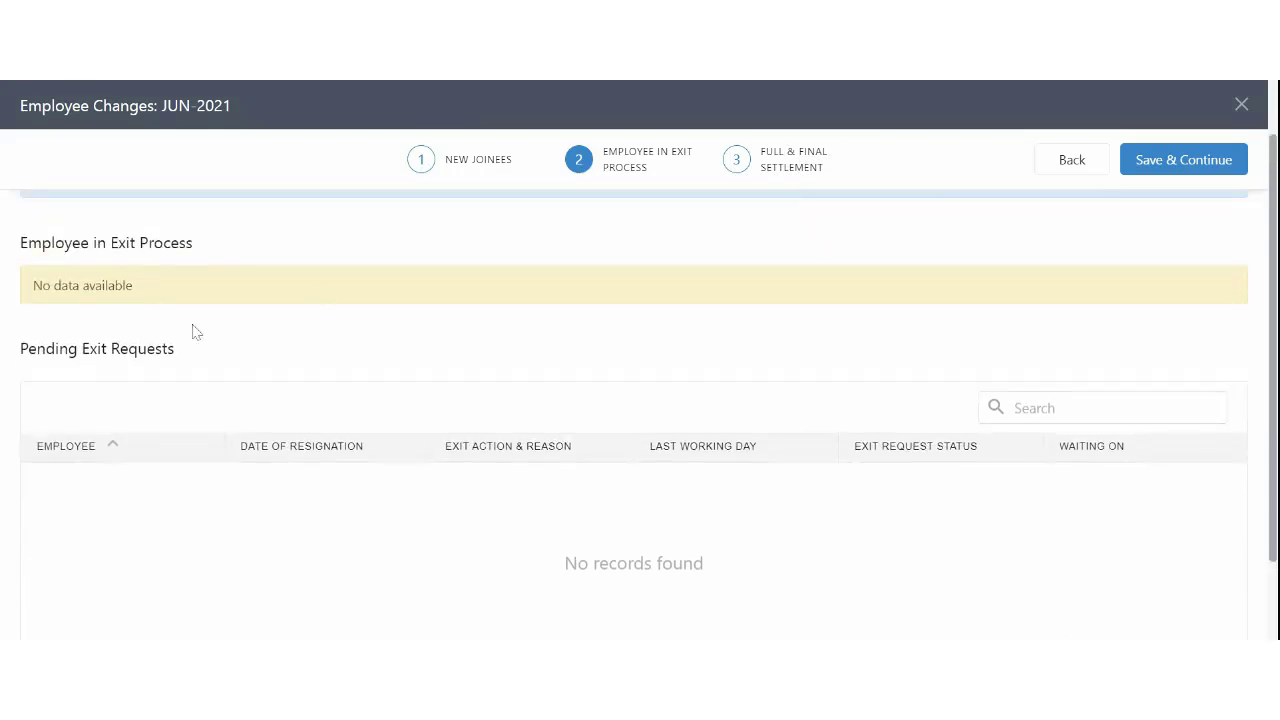
scroll(234, 399, down, 1)
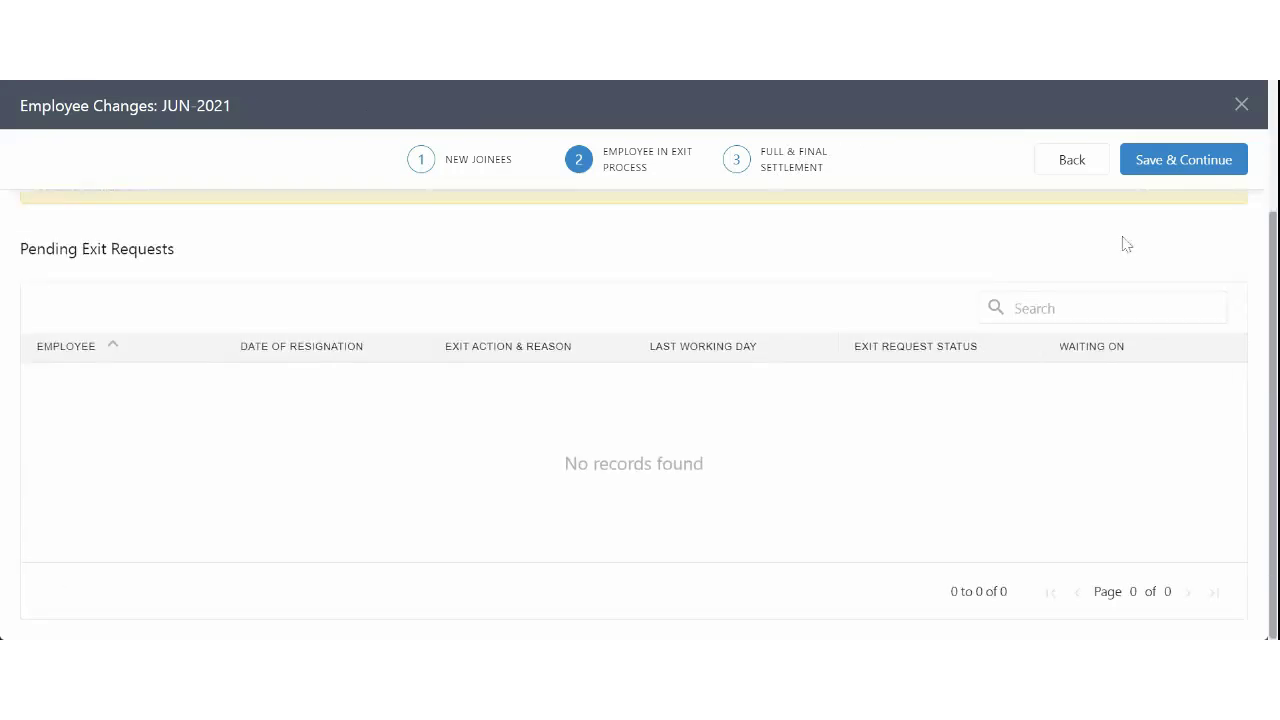
click(1185, 162)
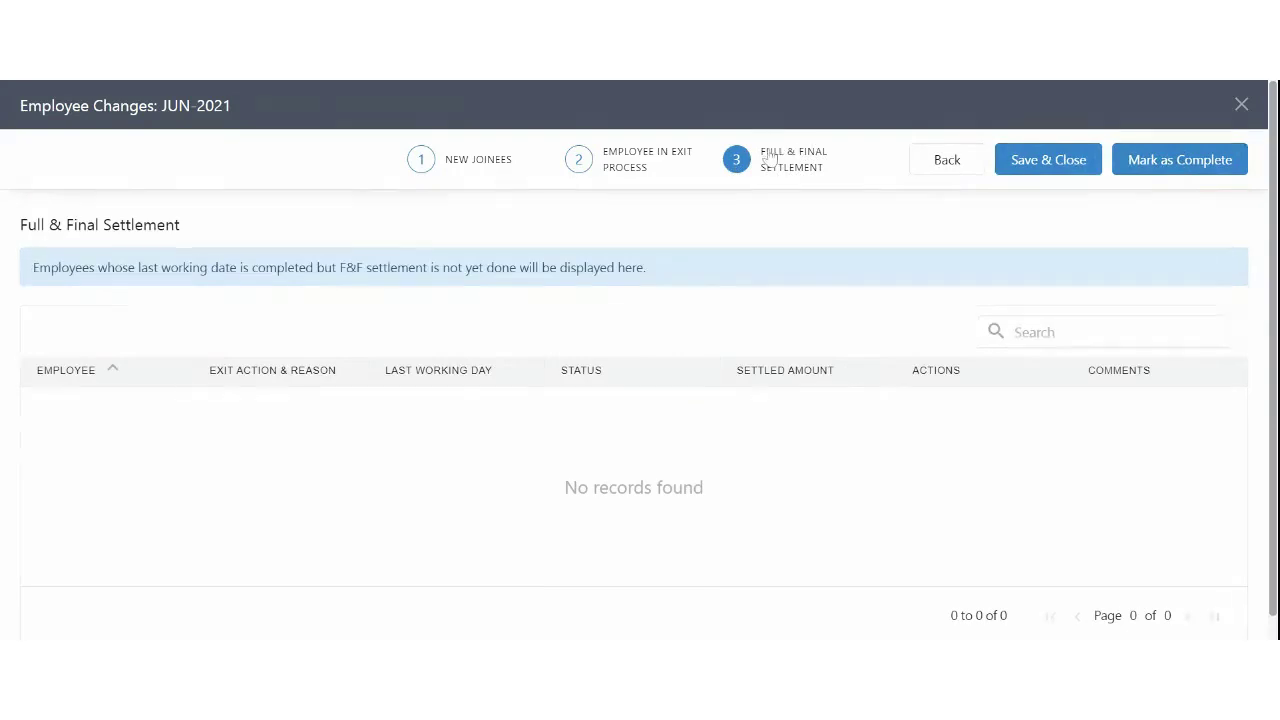
Review the Full & Final Settlement list and mark New Joinees & Exits for June 2021 as complete
drag(765, 151, 838, 194)
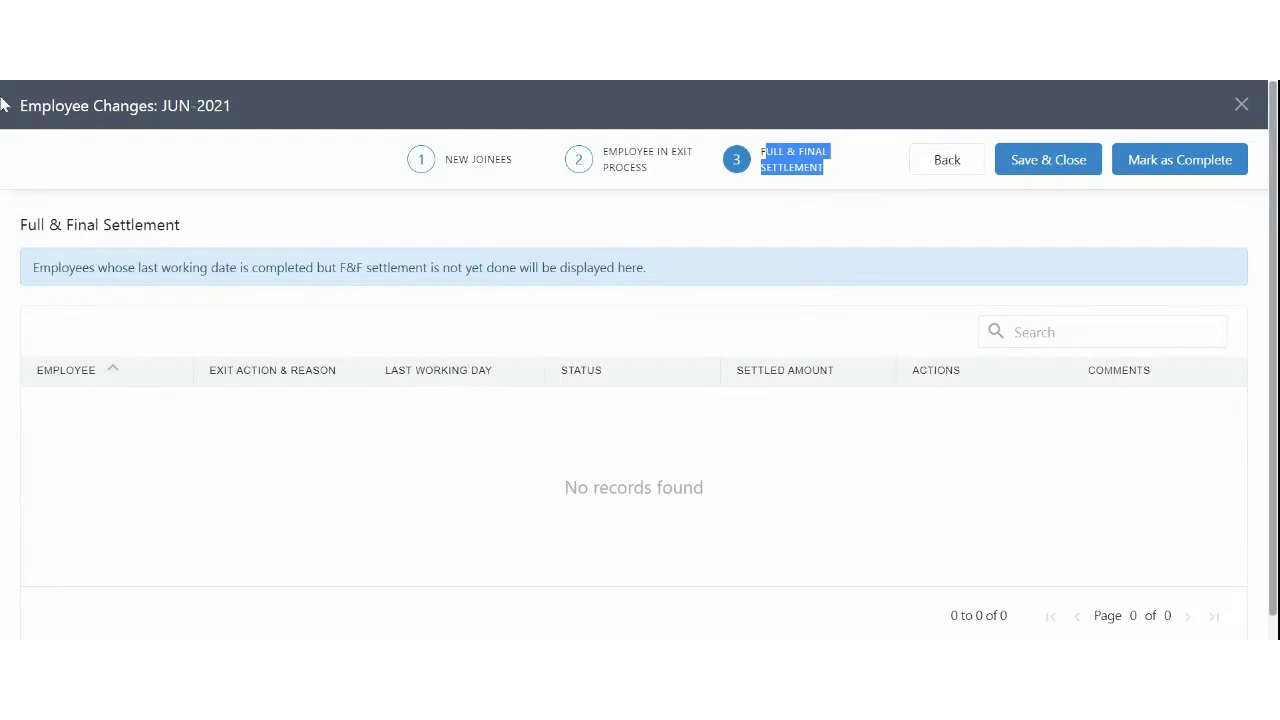
scroll(745, 415, down, 1)
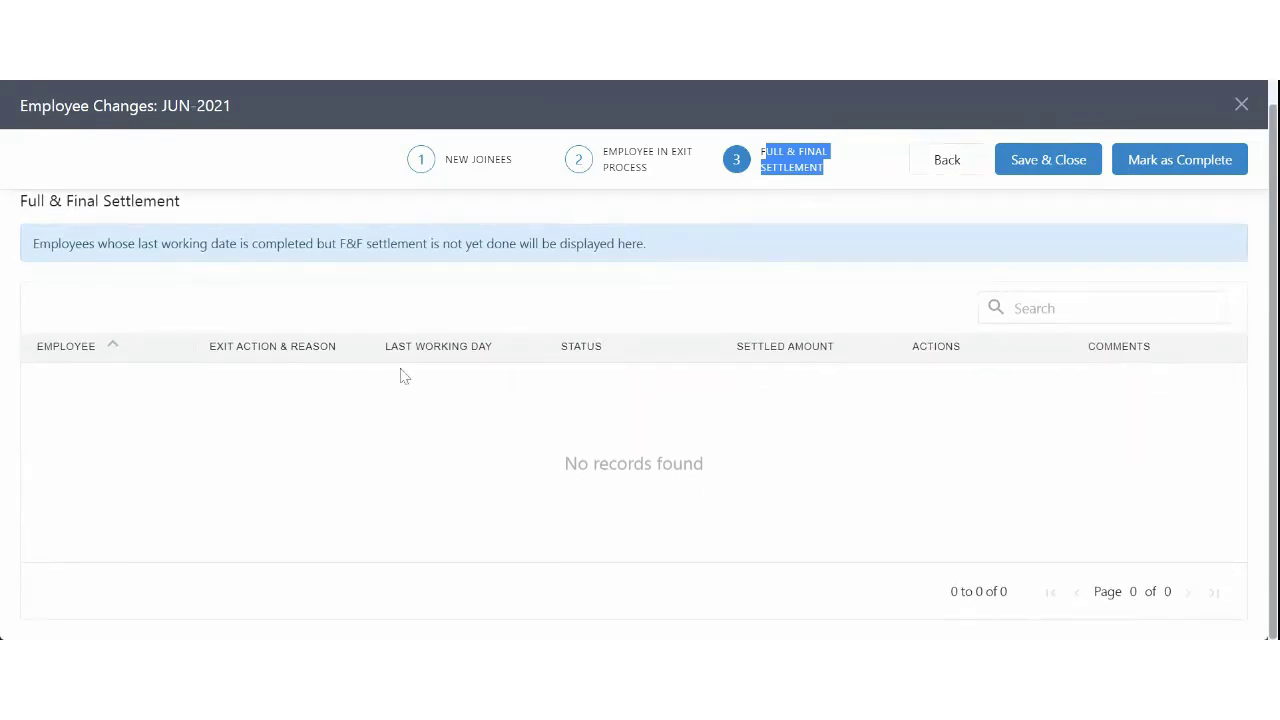
drag(250, 258, 355, 318)
click(355, 318)
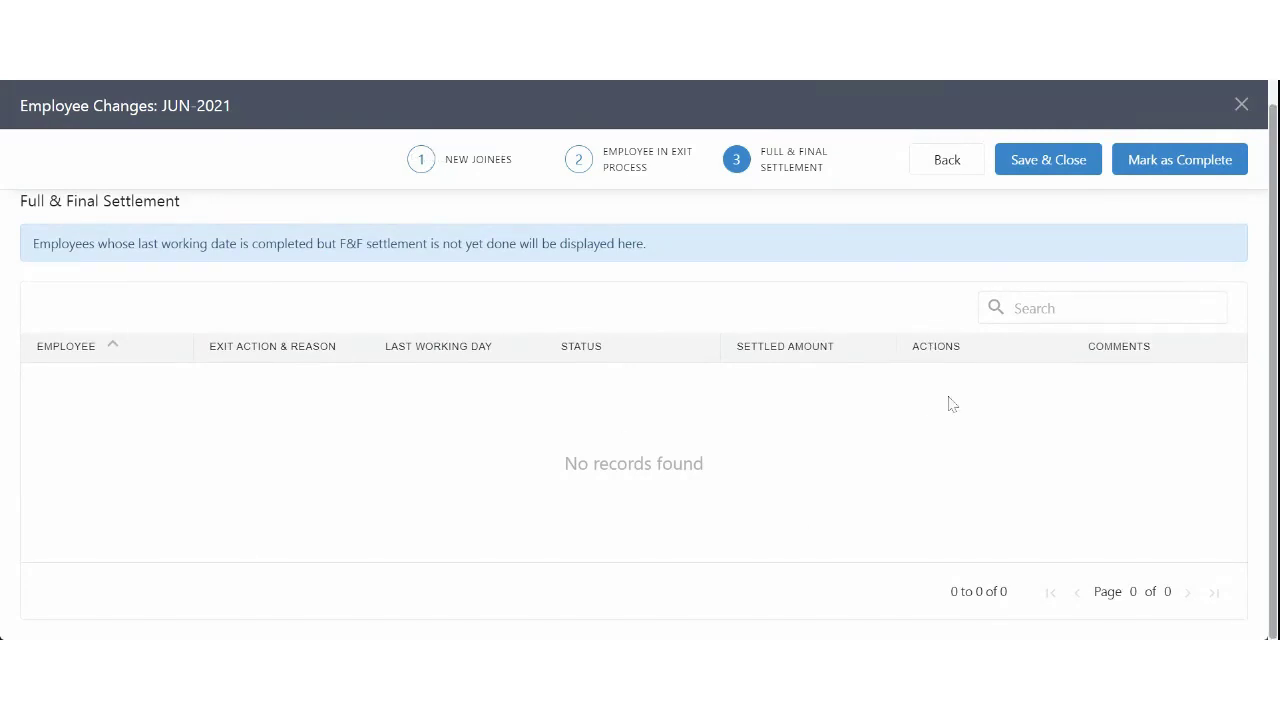
click(1141, 166)
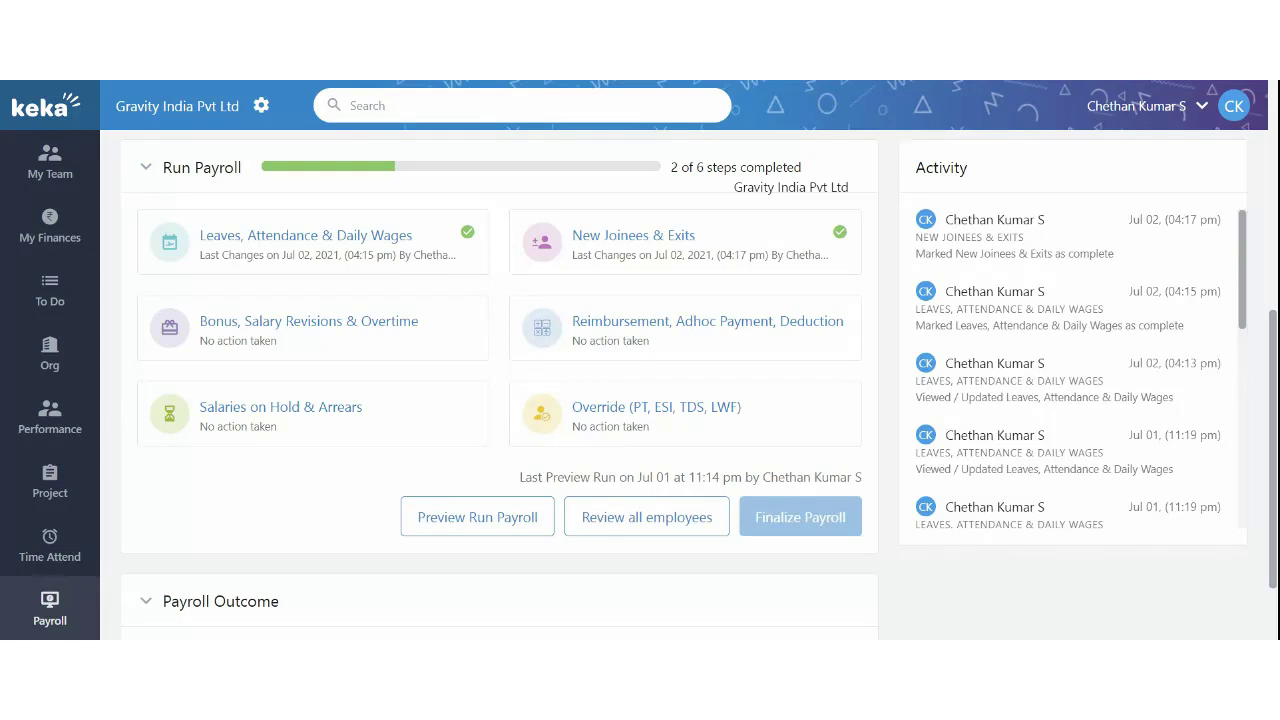
Reopen New Joinees & Exits to check the New Joinees entry, and close it to return to the payroll overview
click(633, 235)
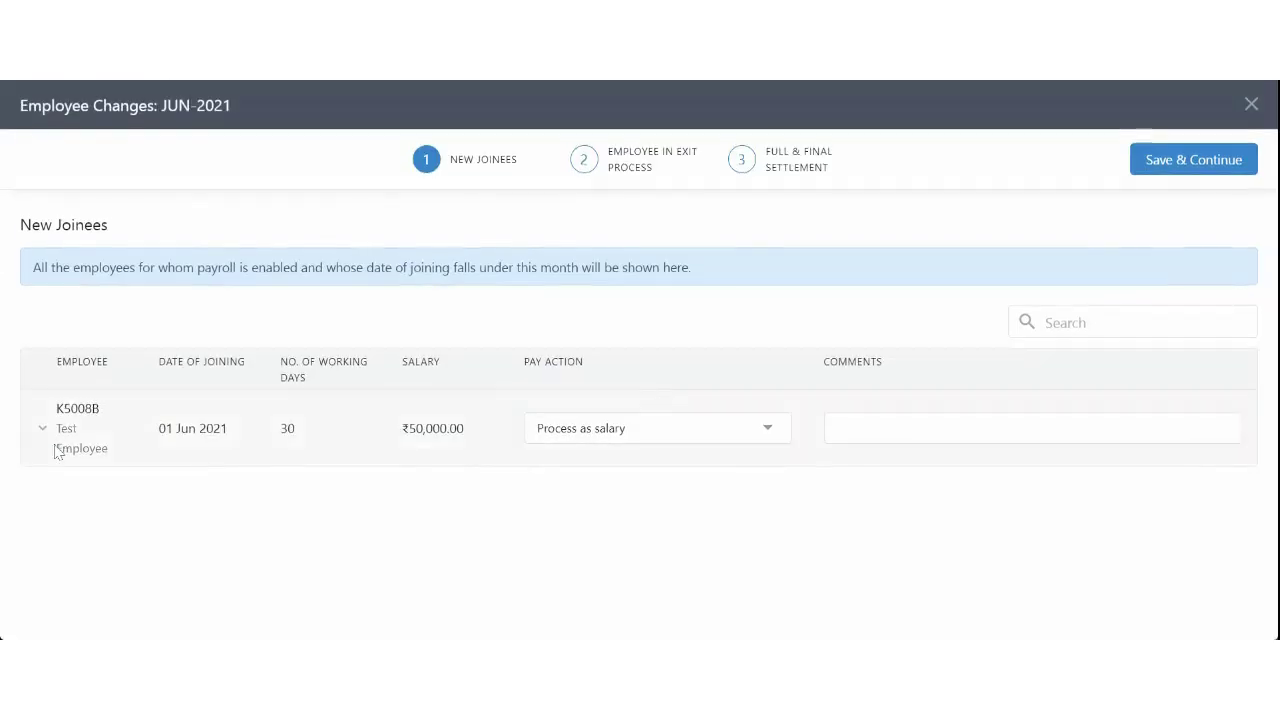
click(1157, 161)
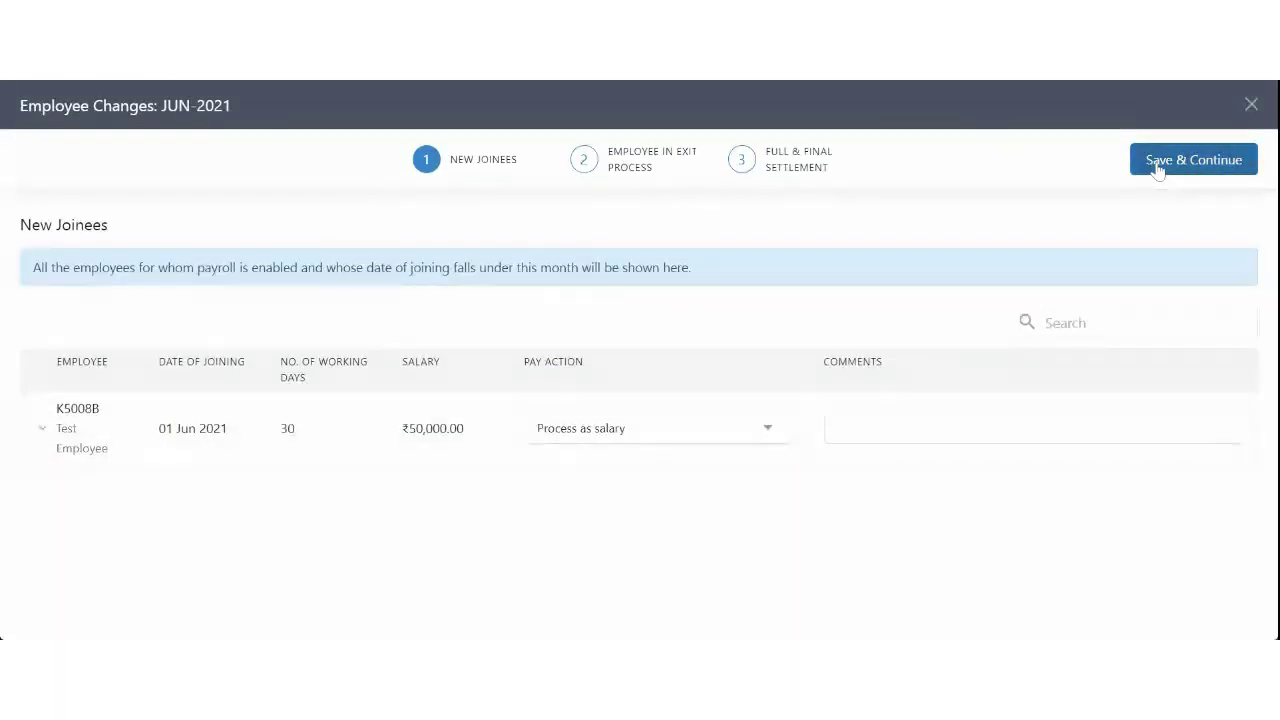
click(1250, 106)
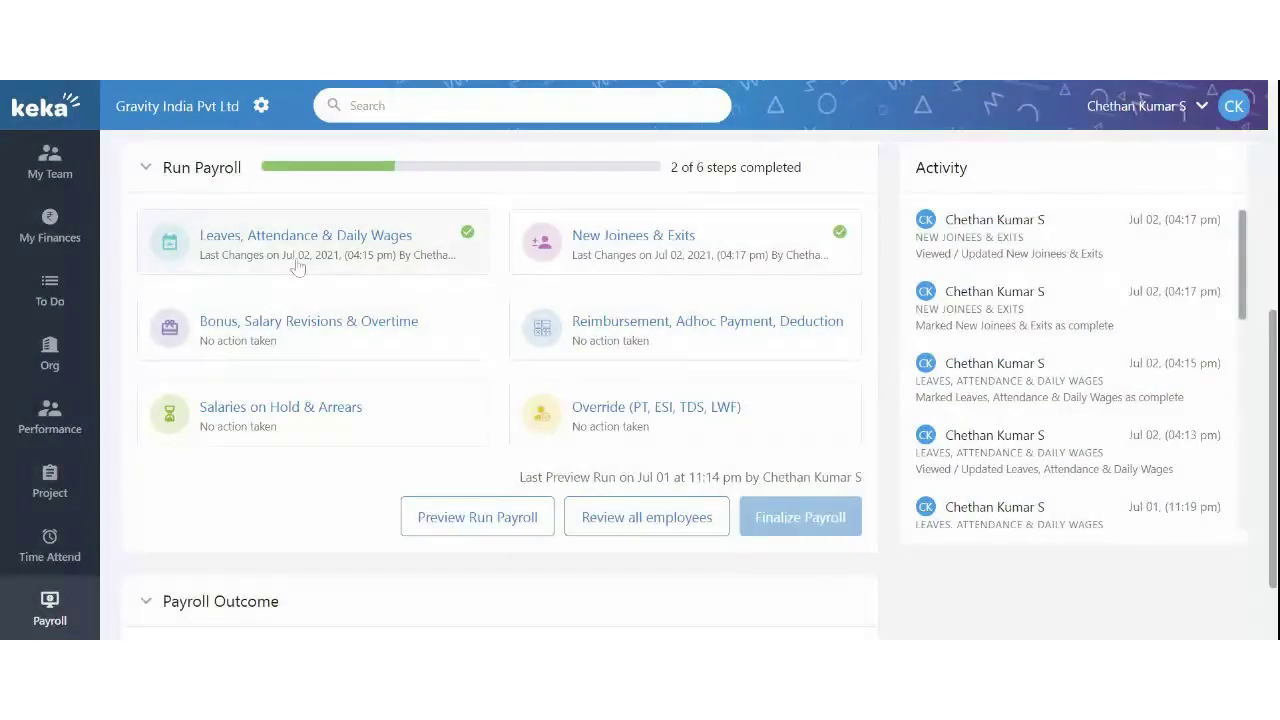
Reopen Leaves, Attendance & Daily Wages at the LOP Summary stage and download the Excel template for importing LOP days
click(297, 265)
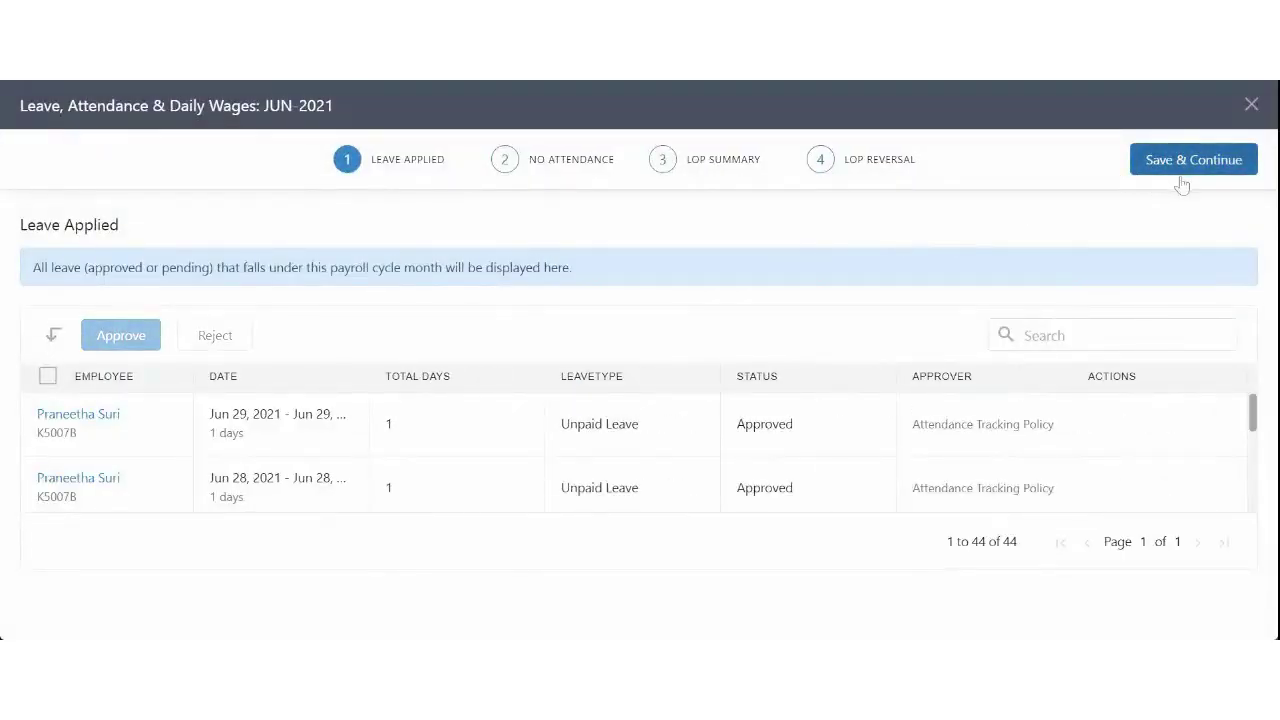
click(1181, 165)
click(1181, 166)
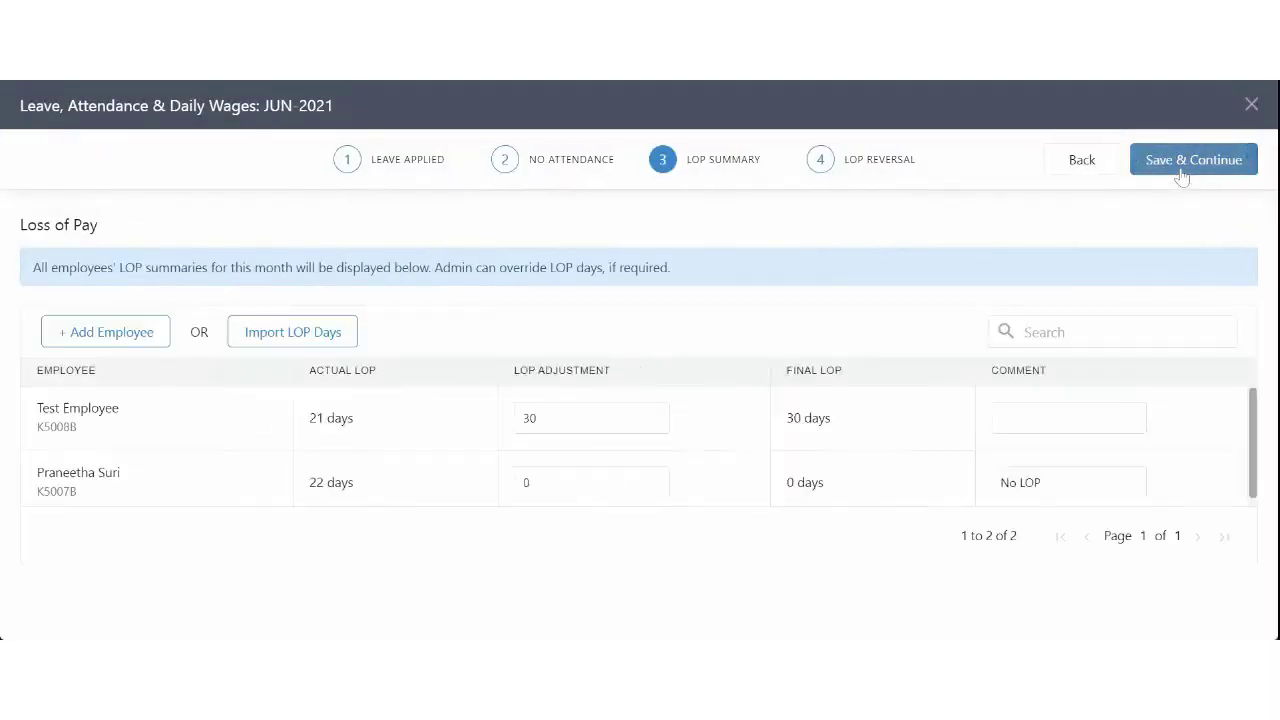
click(285, 338)
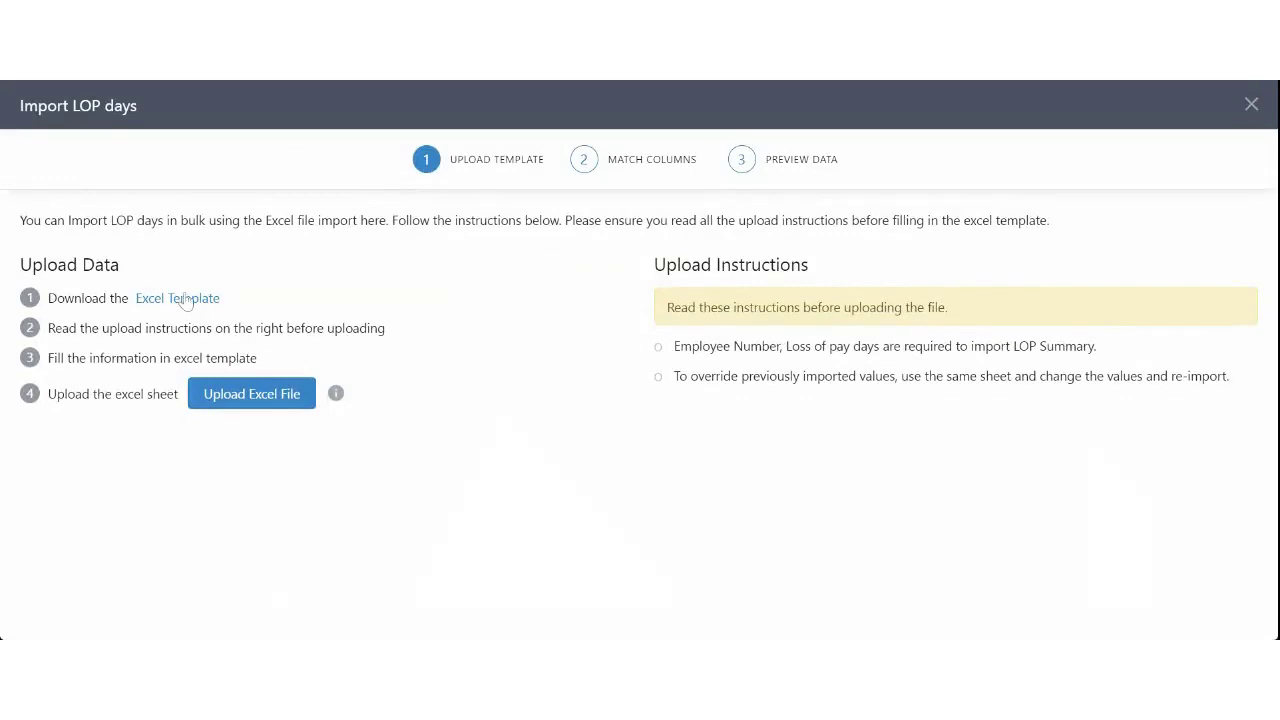
click(186, 300)
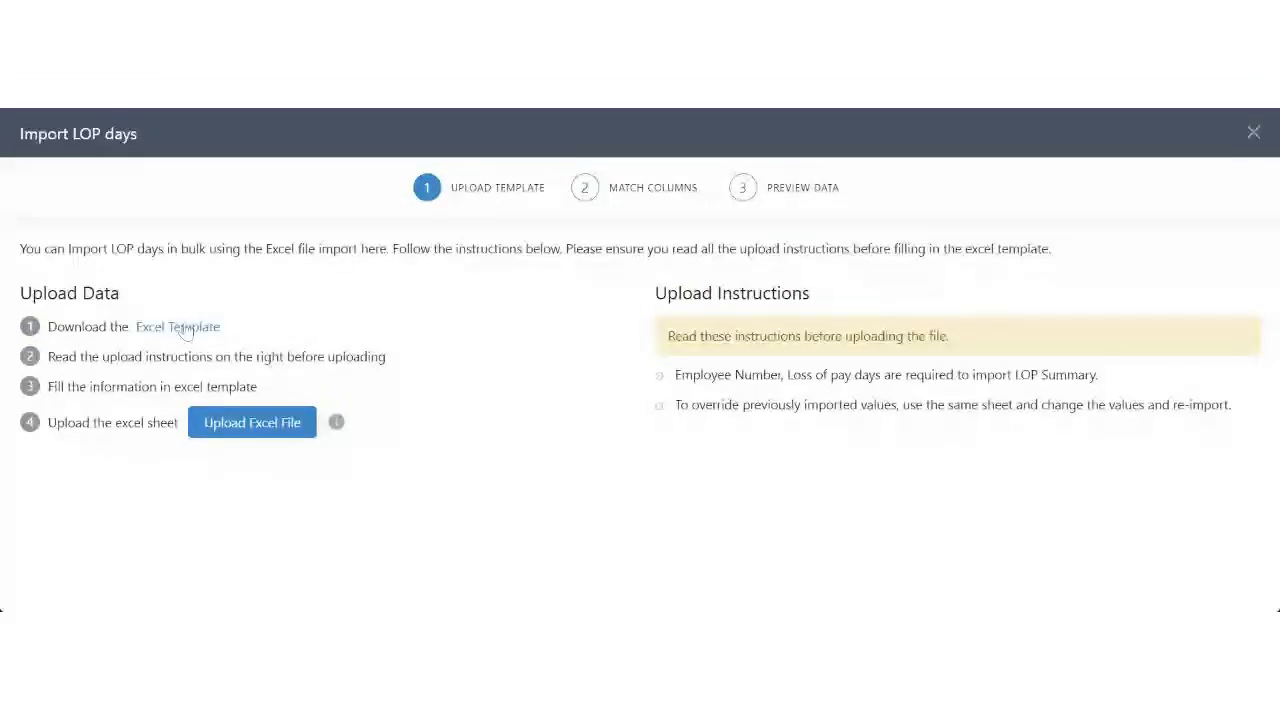
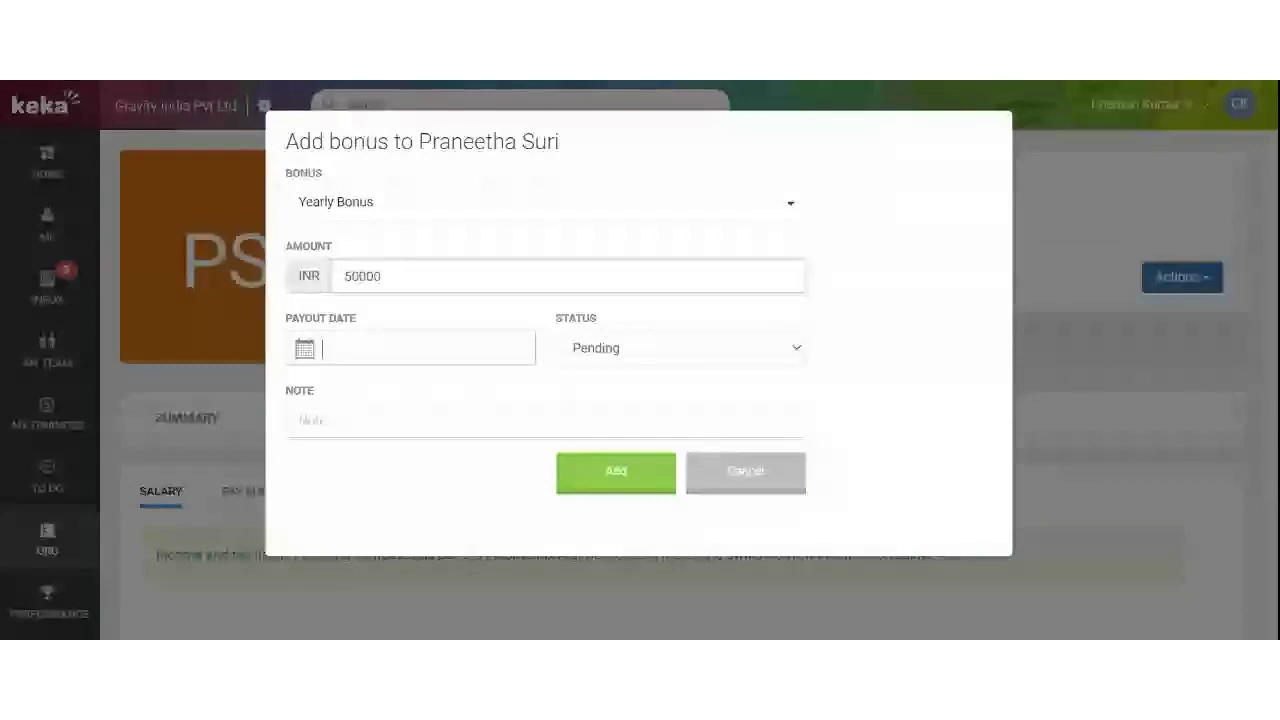
Set the payout date of the employee's 50000 INR Yearly Bonus to 30-Jun-2021, keep its status Pending, and add the bonus
click(302, 384)
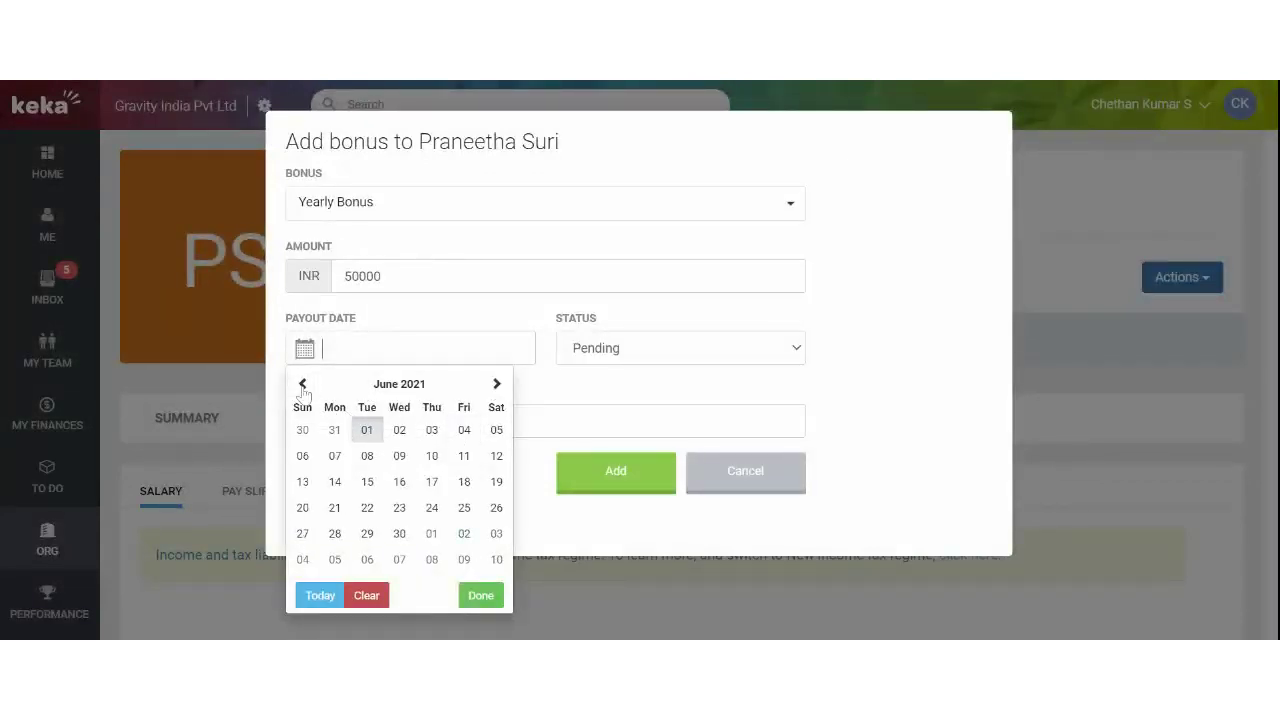
click(367, 430)
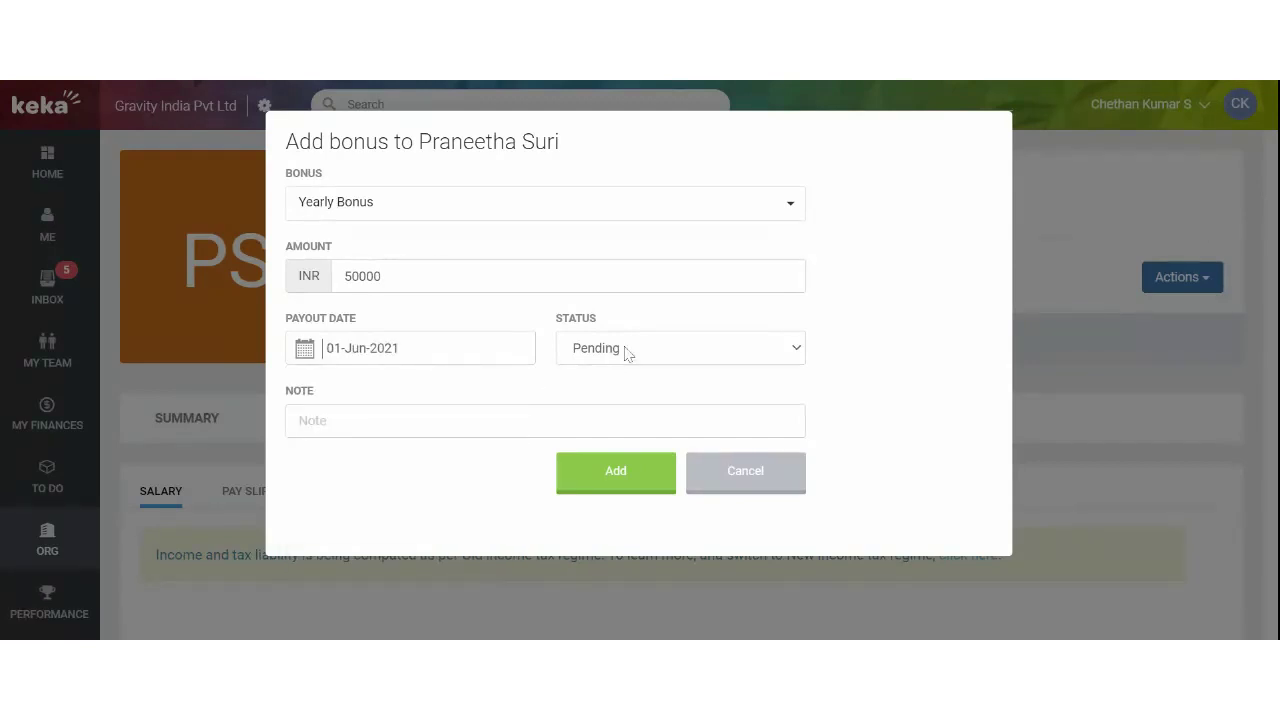
click(430, 348)
click(402, 543)
click(634, 348)
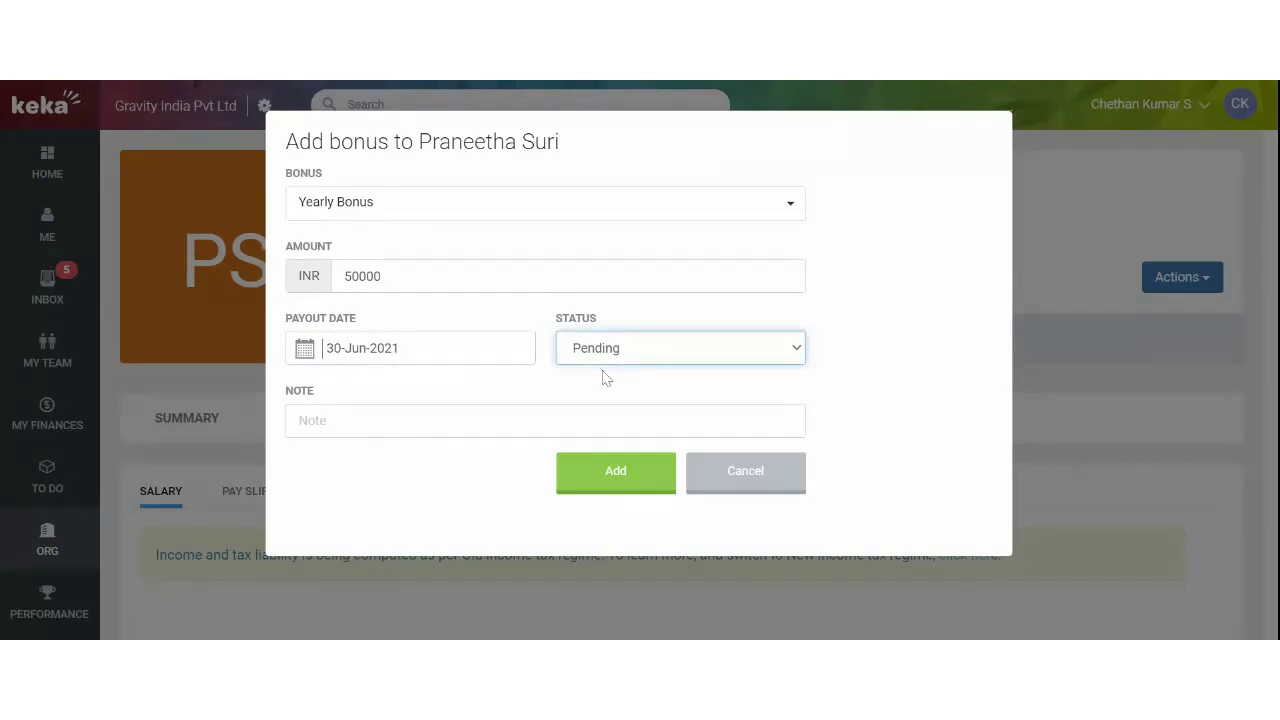
click(629, 474)
Return to Run Payroll for the Webinar Pay Group and run a payroll preview
scroll(641, 414, down, 1)
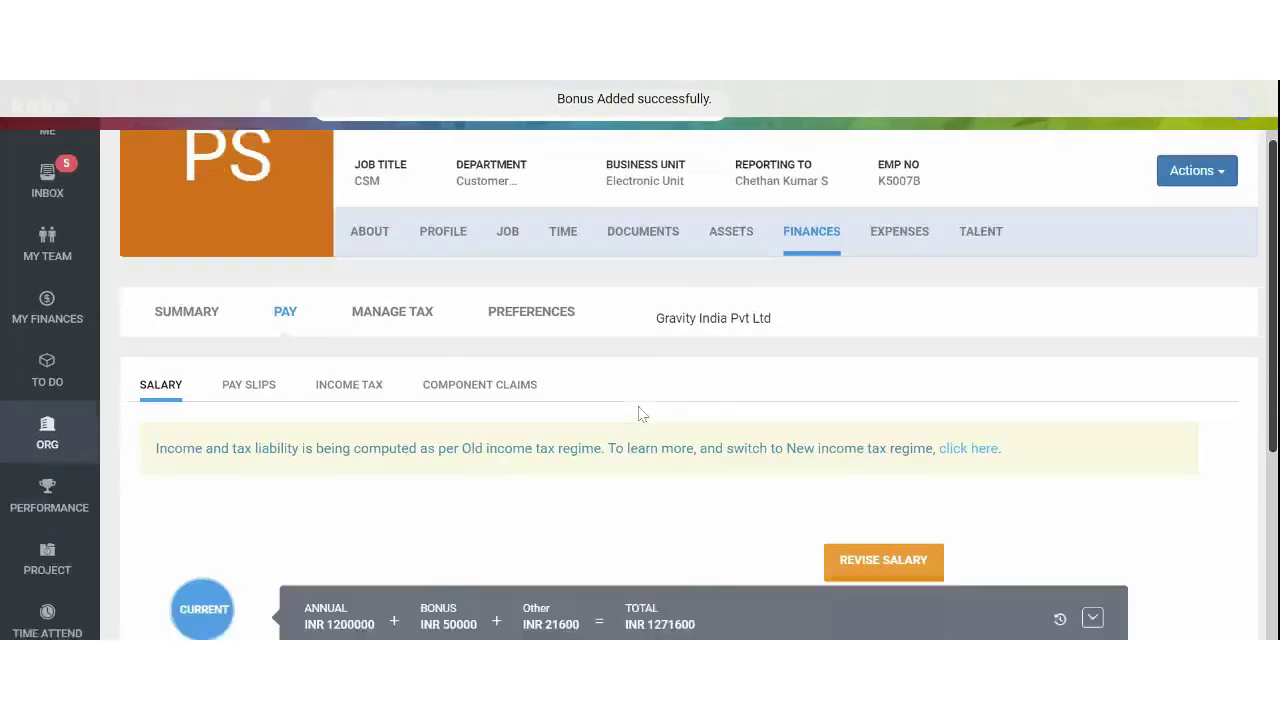
scroll(641, 414, down, 4)
mouse_move(49, 366)
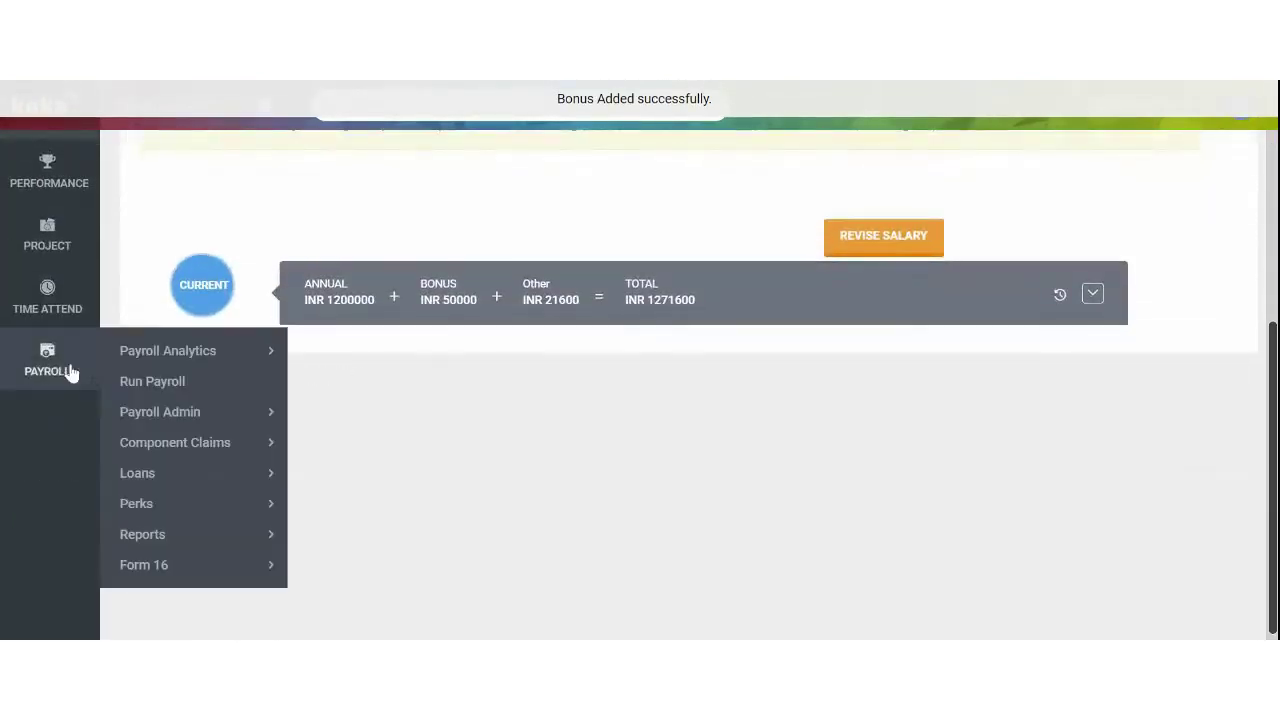
click(150, 383)
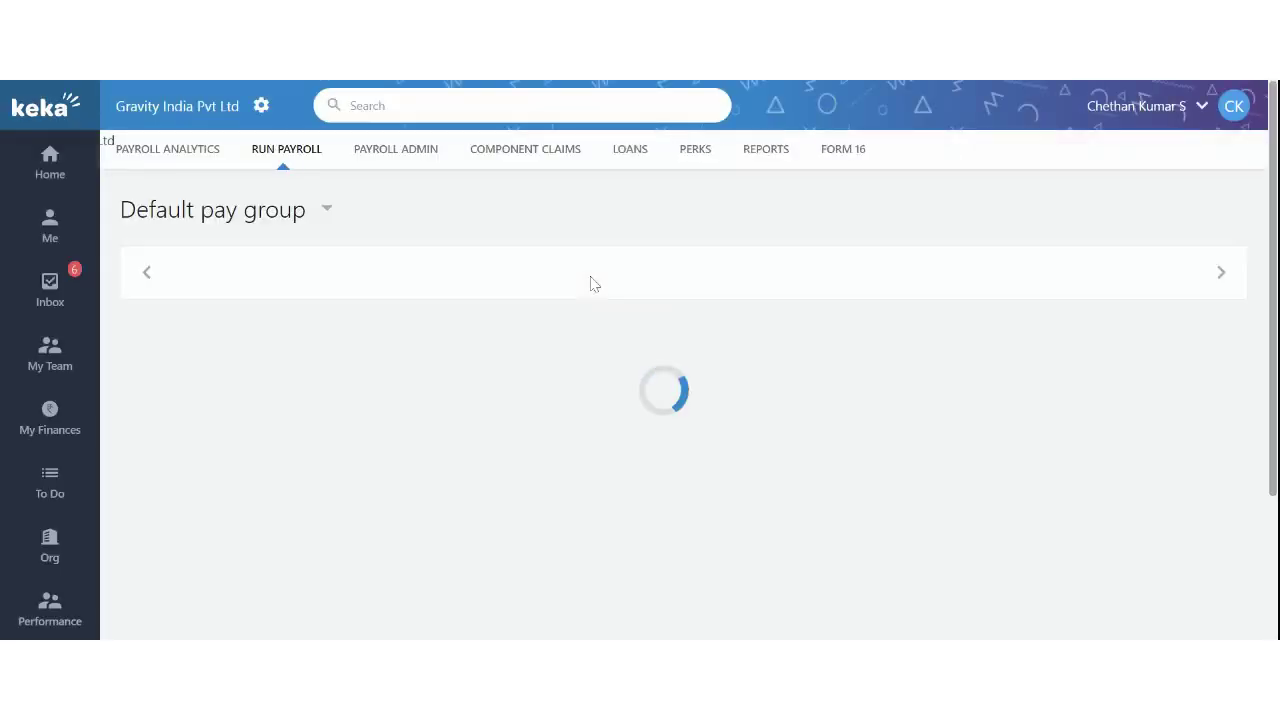
click(255, 297)
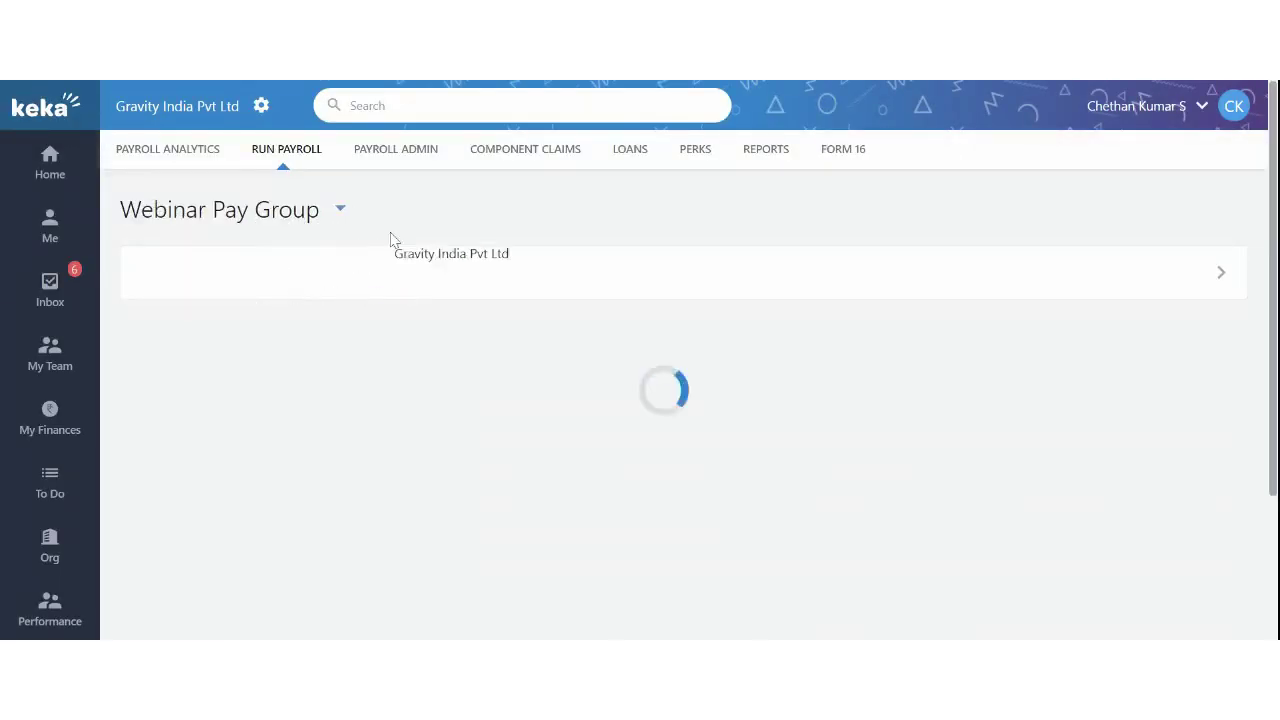
scroll(390, 357, down, 5)
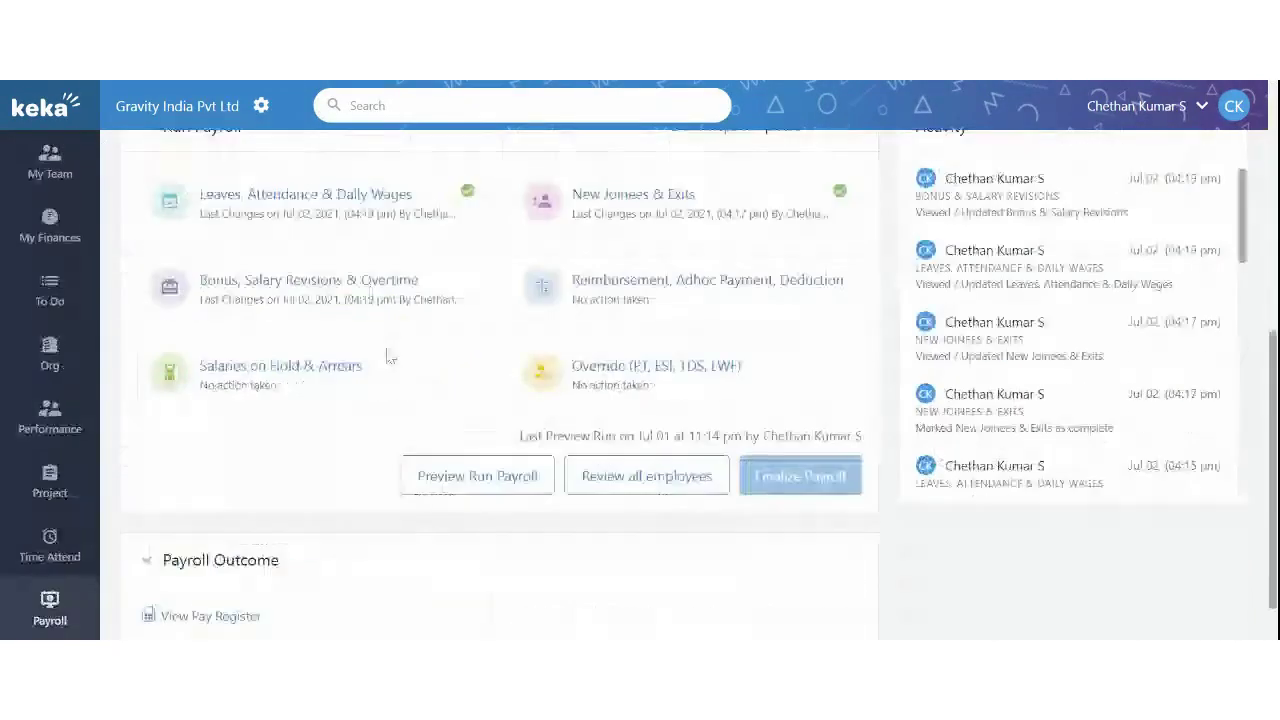
click(466, 476)
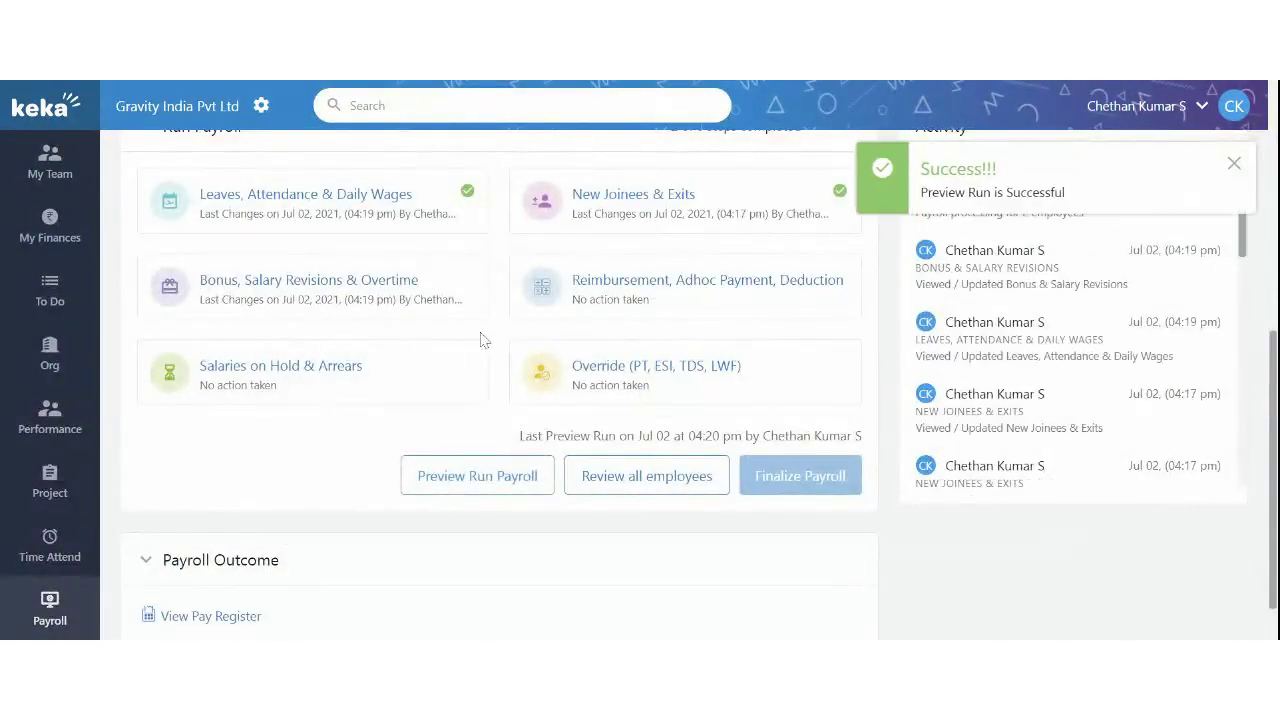
In Bonus, Salary Revisions & Overtime, set the employee's Yearly Bonus to Partially Pay at 50 percent, with the balance set to Carry Forward
click(407, 295)
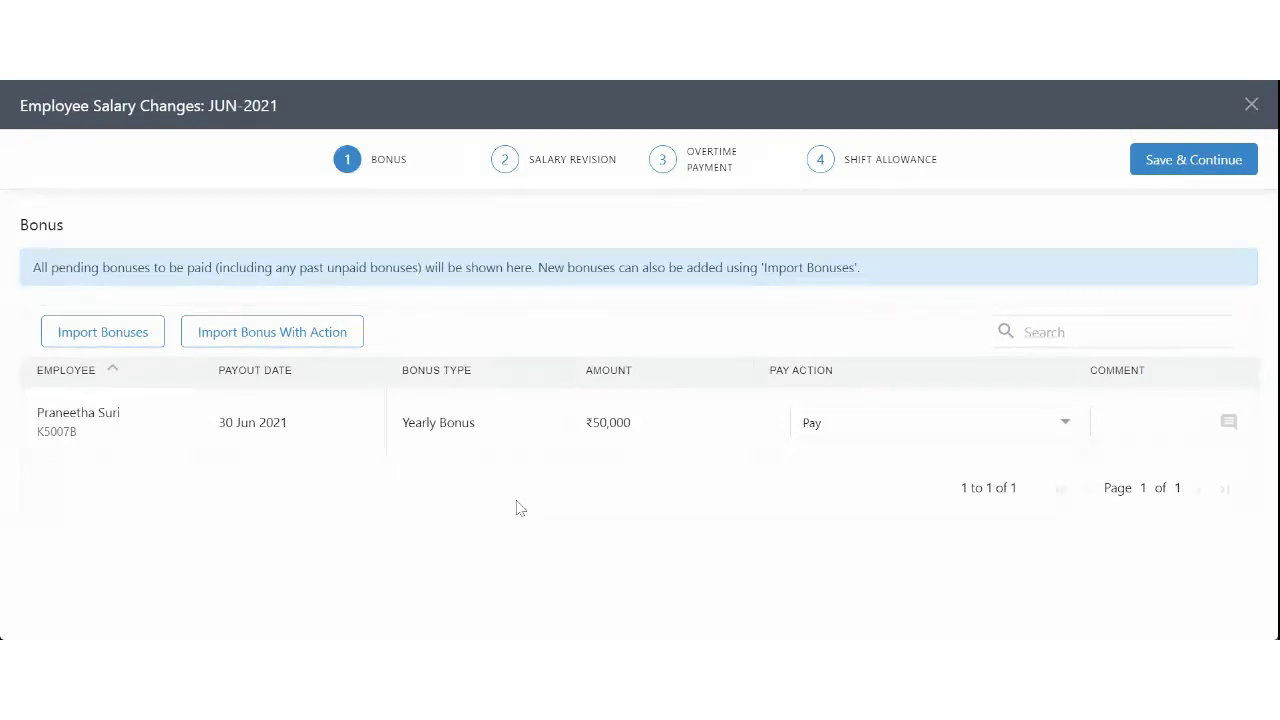
click(808, 430)
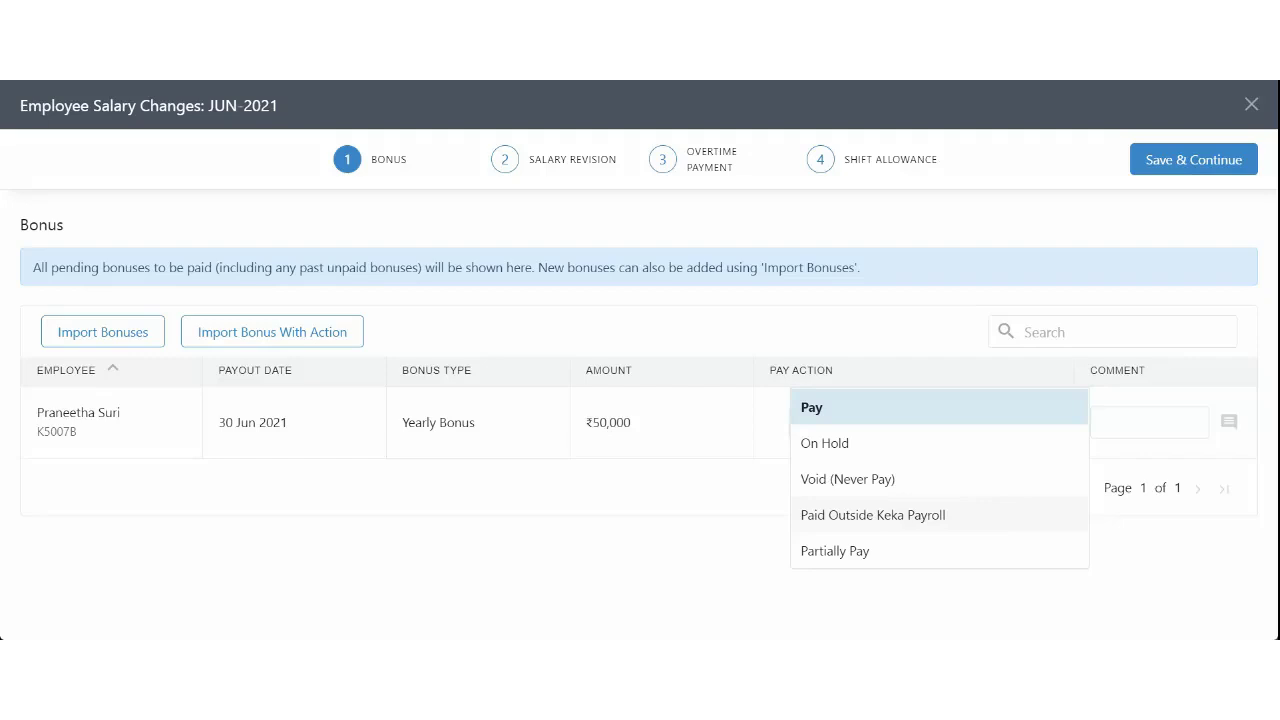
click(835, 551)
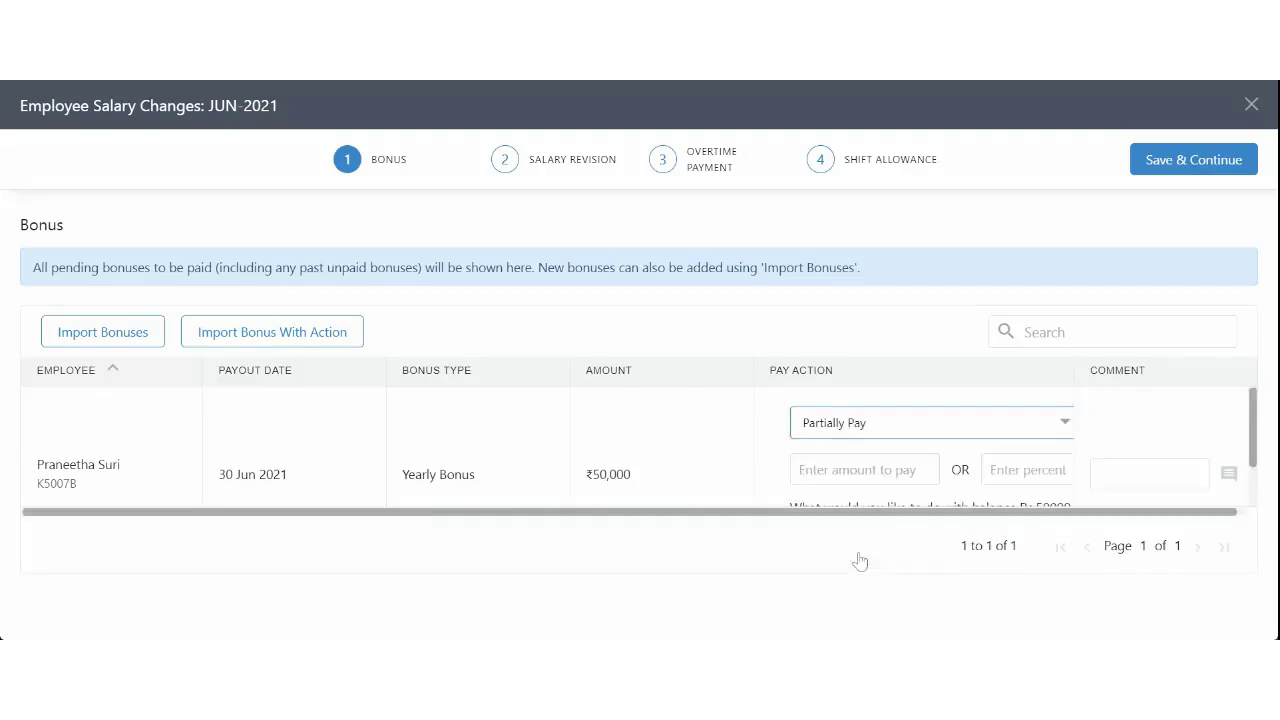
scroll(851, 421, up, 1)
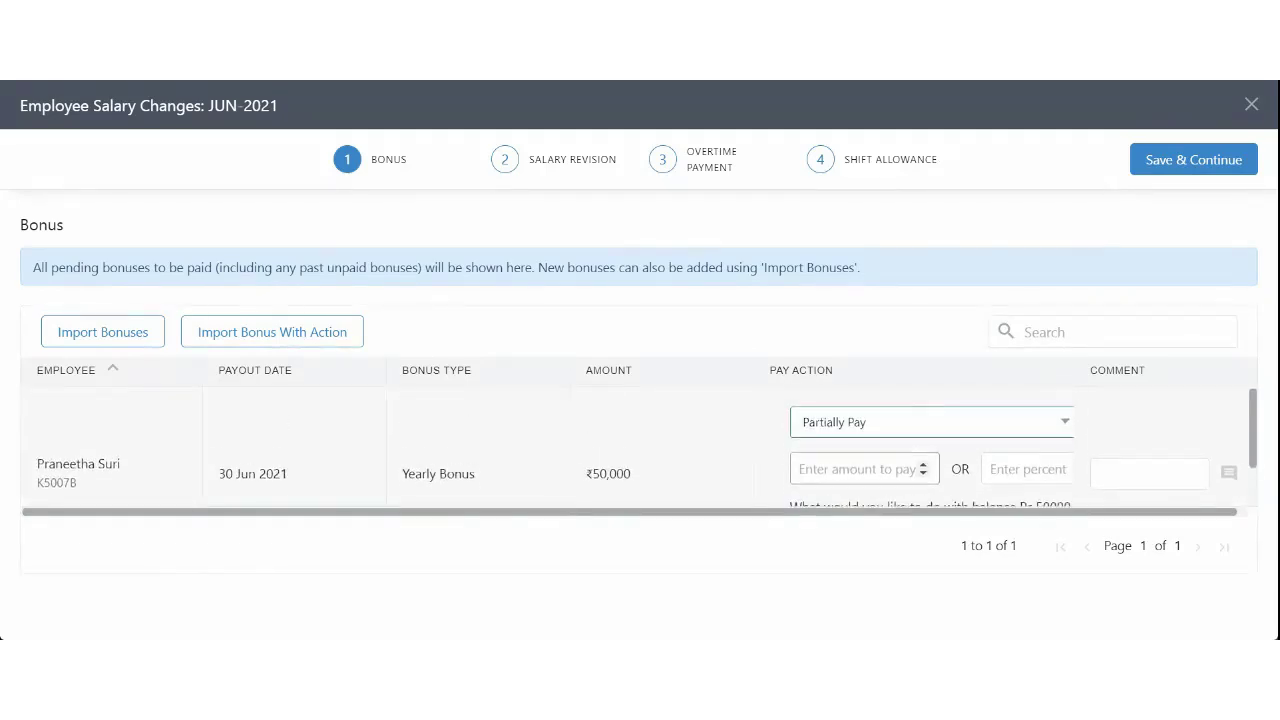
scroll(465, 453, down, 1)
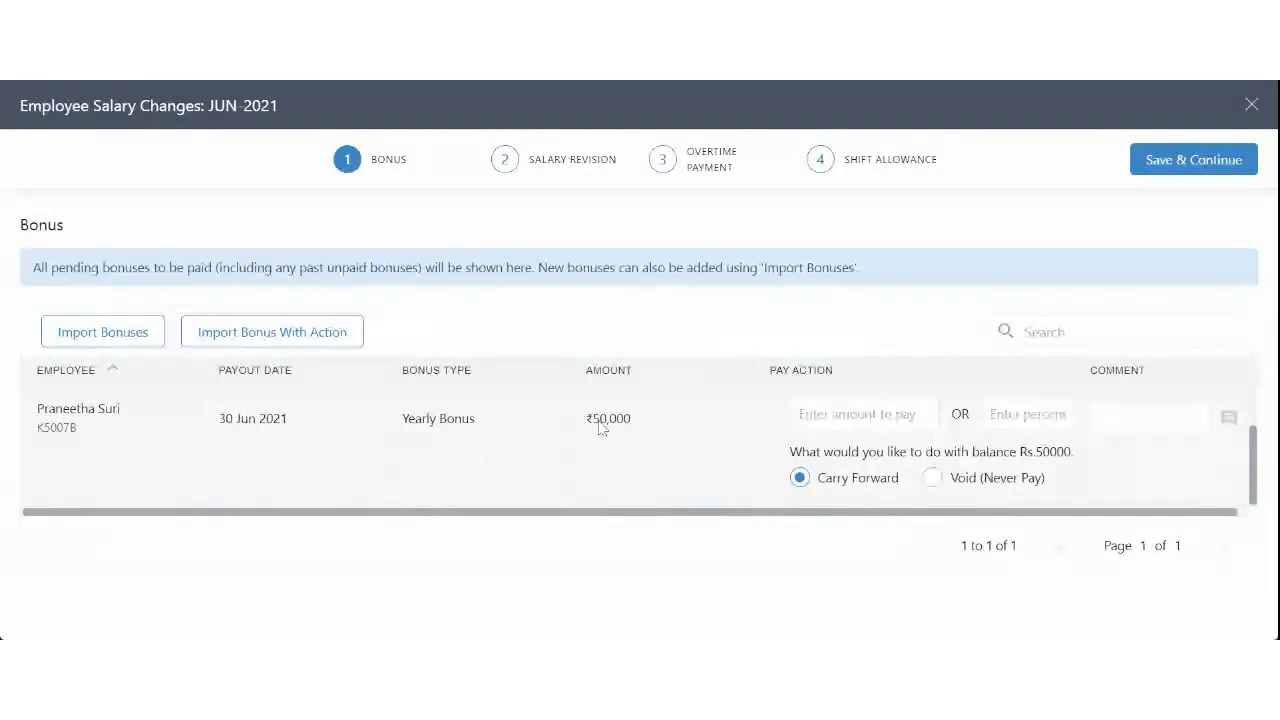
click(858, 414)
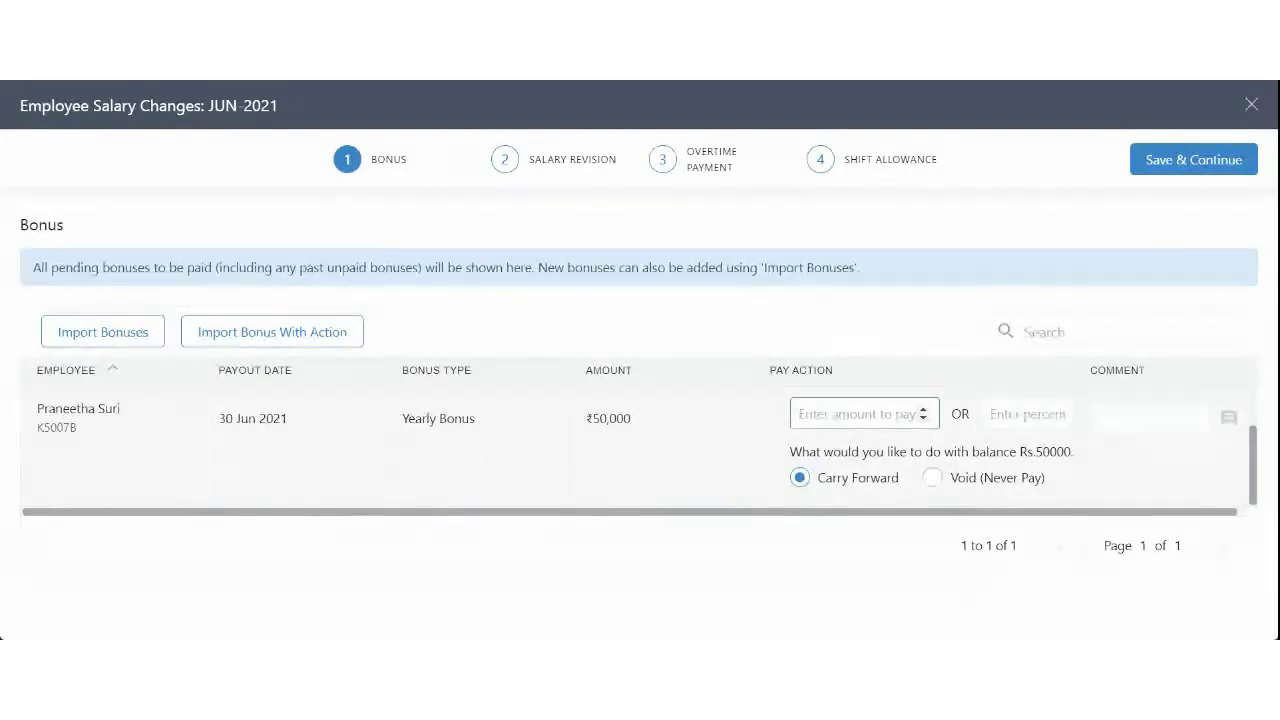
click(1027, 414)
text(50)
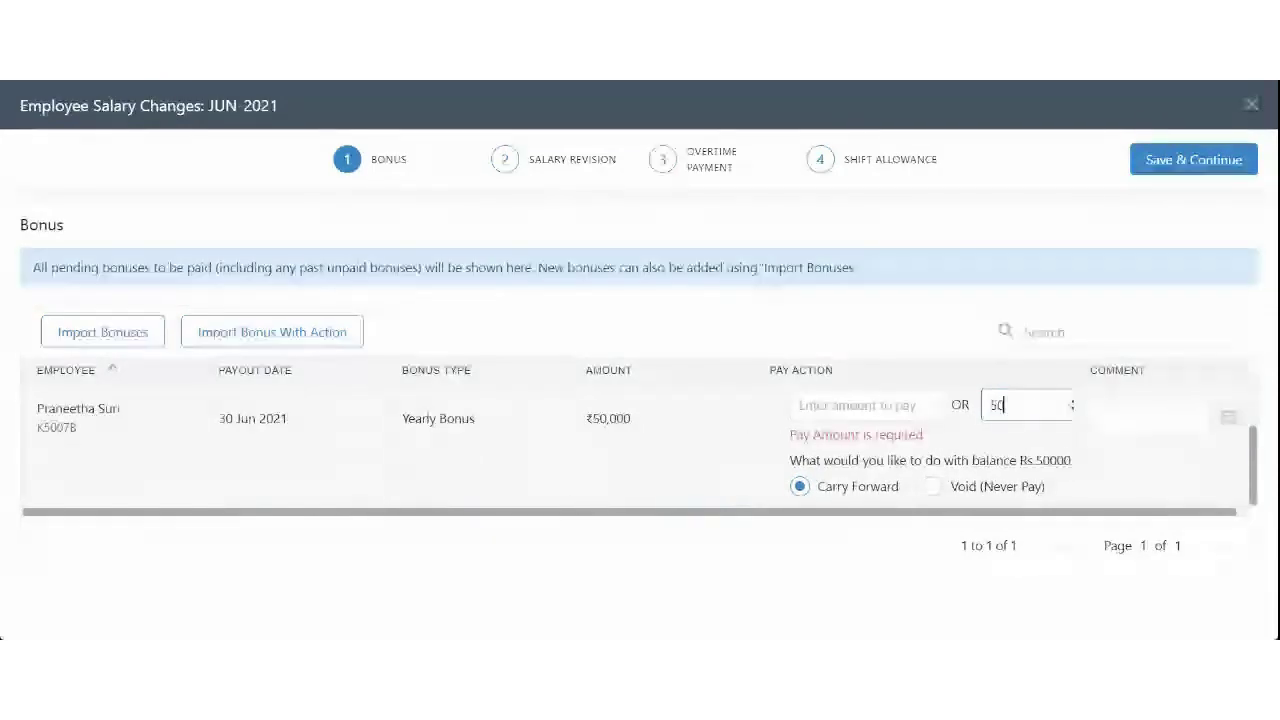
click(1003, 450)
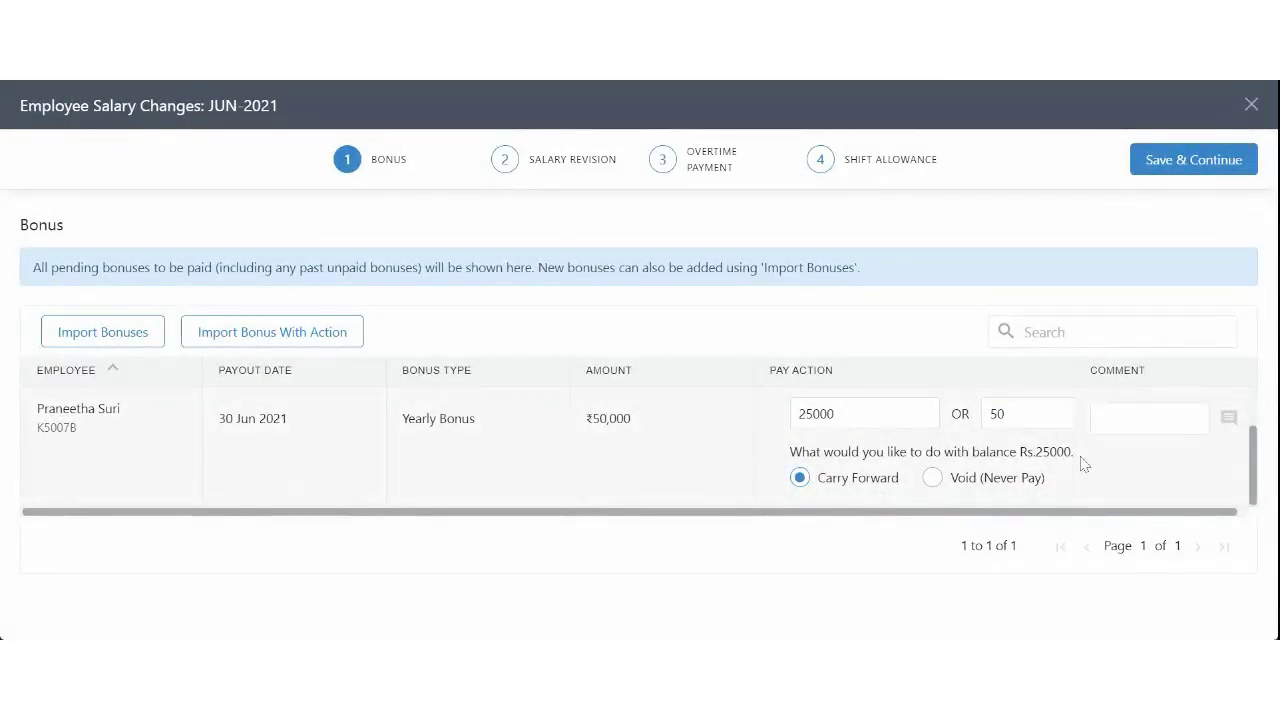
click(933, 481)
click(800, 480)
scroll(825, 475, up, 1)
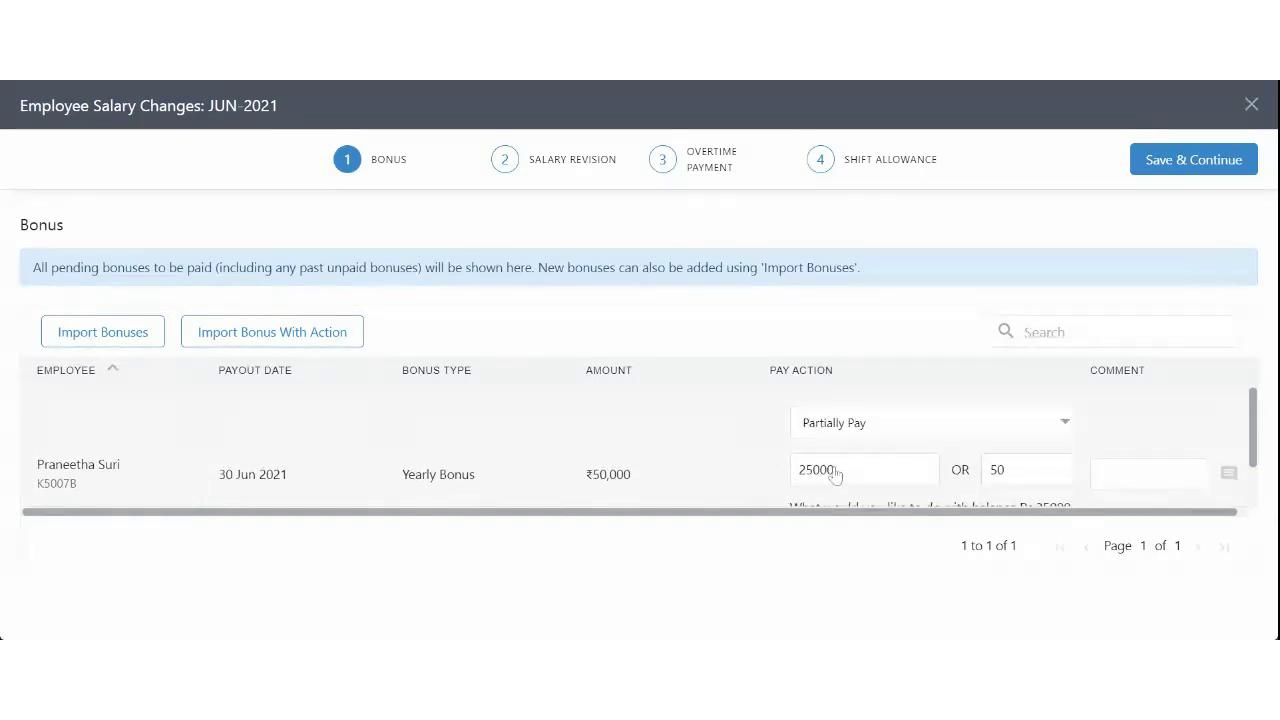
Review the Yearly Bonus's pay action options and partial payment fields, keeping Partially Pay, and view the Import Bonus With Action page
click(830, 424)
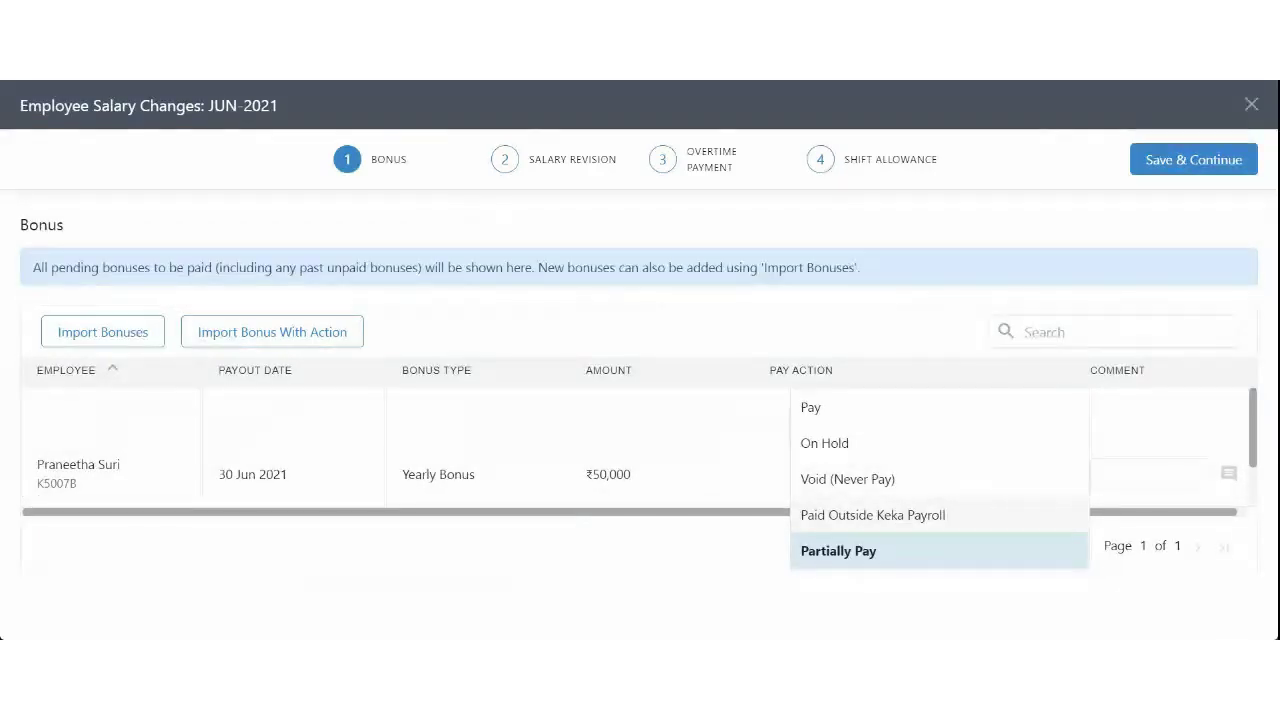
click(889, 562)
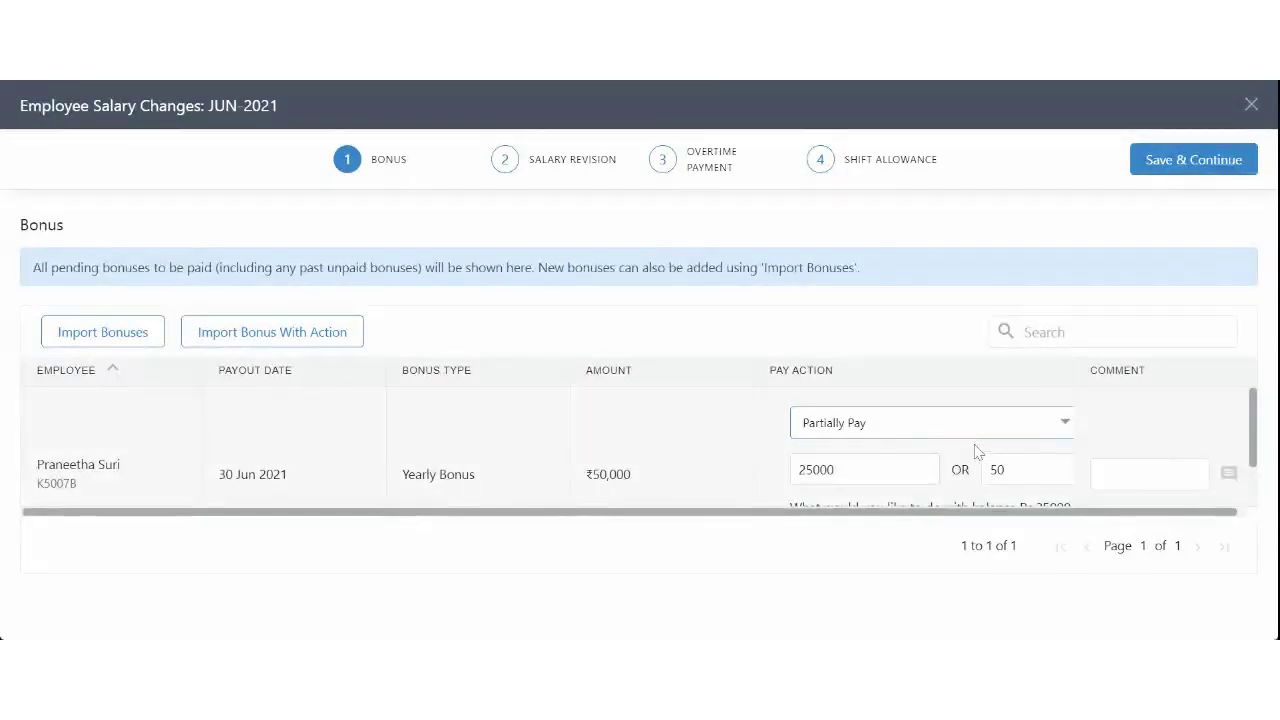
scroll(908, 445, down, 1)
drag(838, 414, 778, 410)
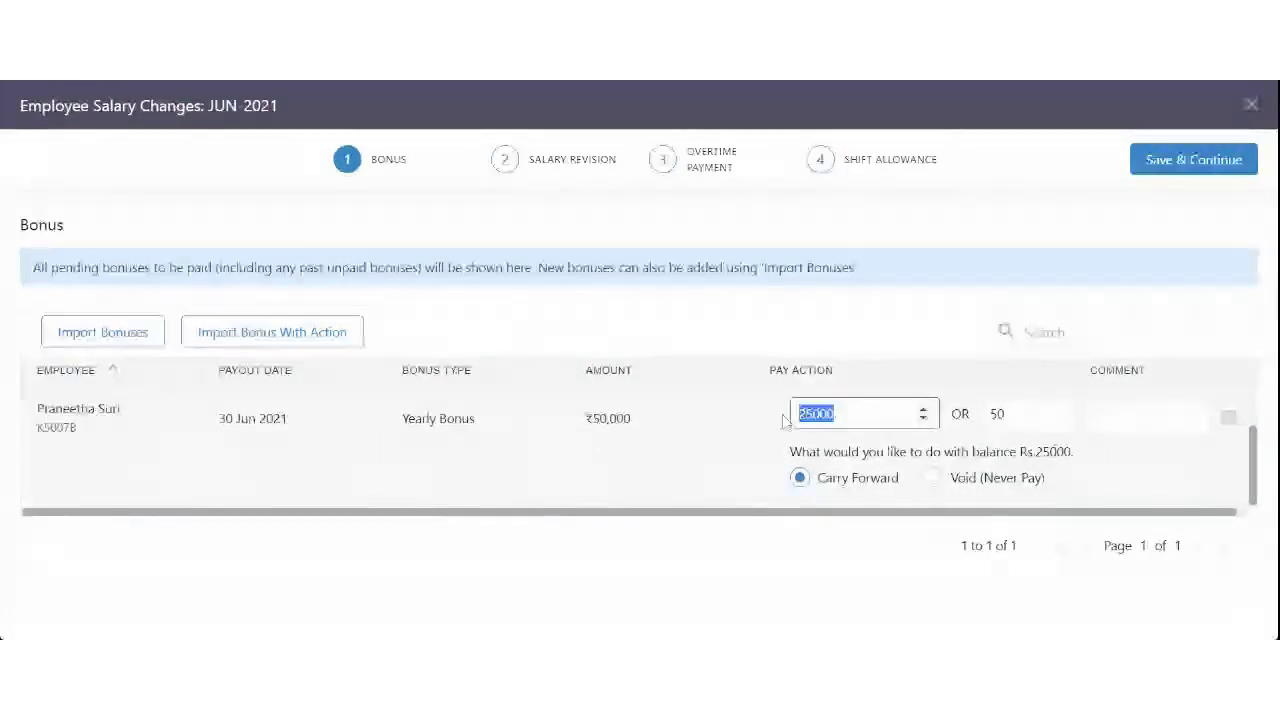
click(1003, 414)
double_click(997, 414)
click(714, 451)
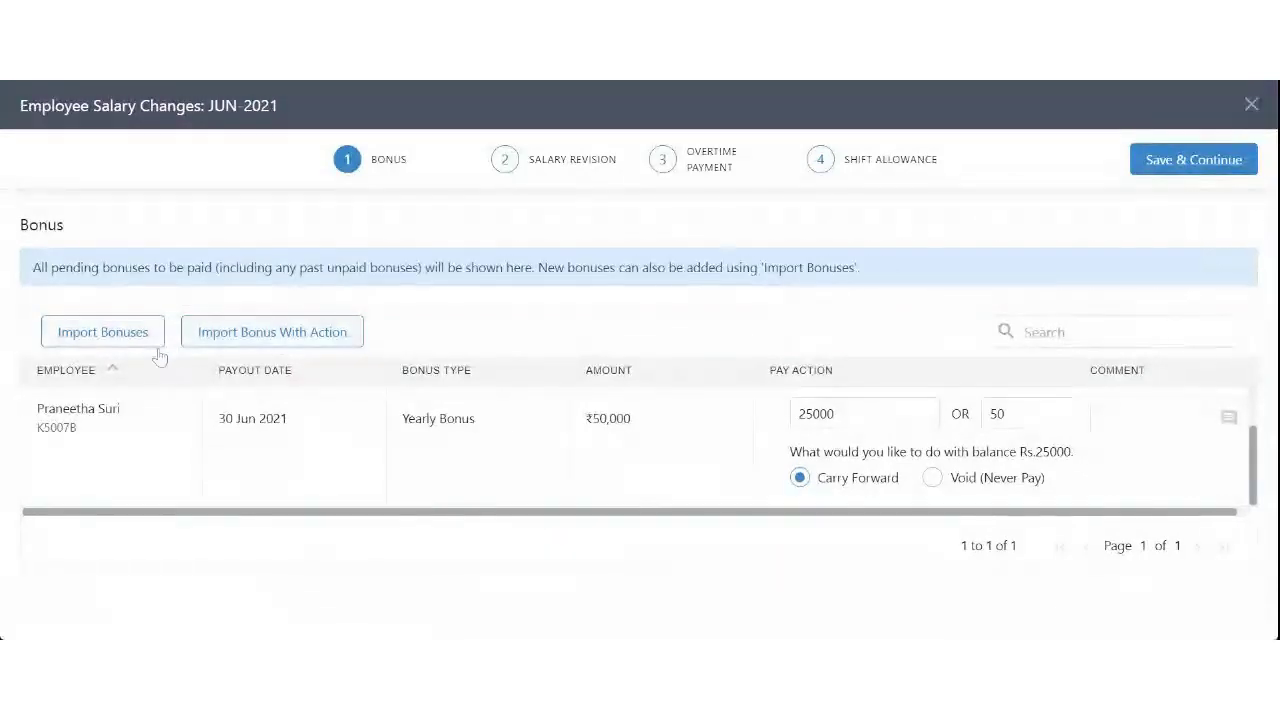
click(284, 335)
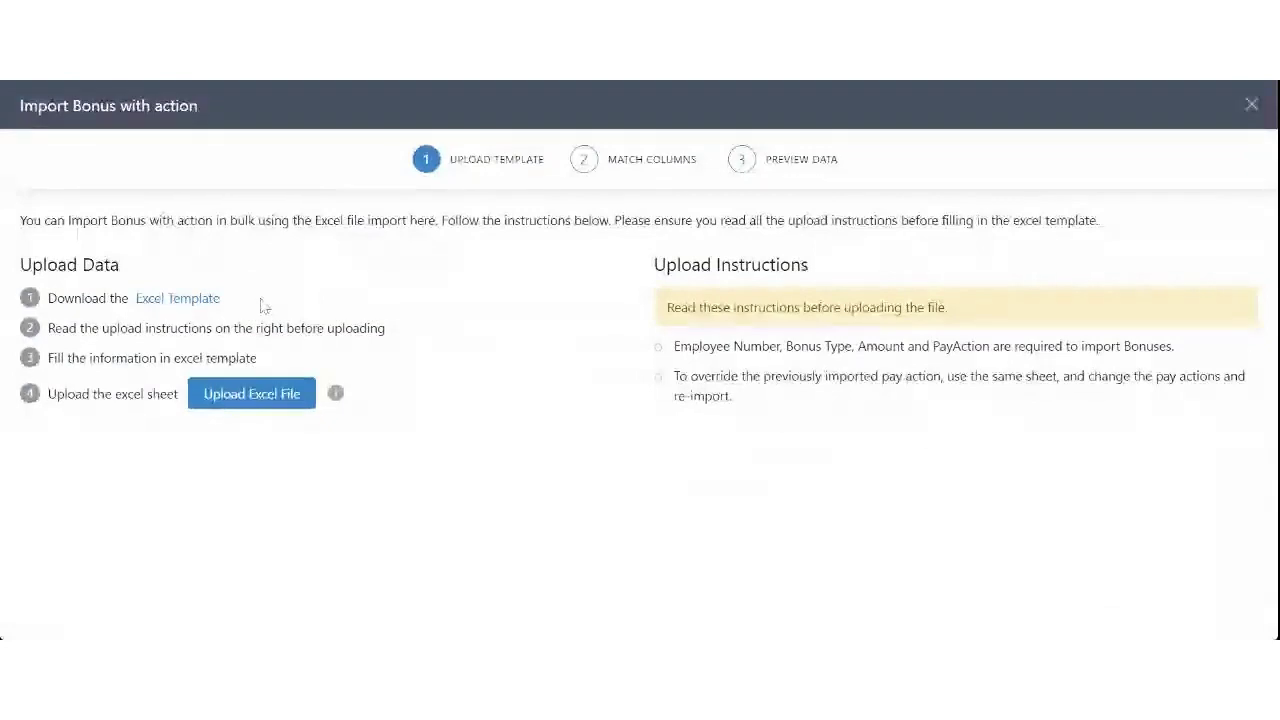
click(1251, 104)
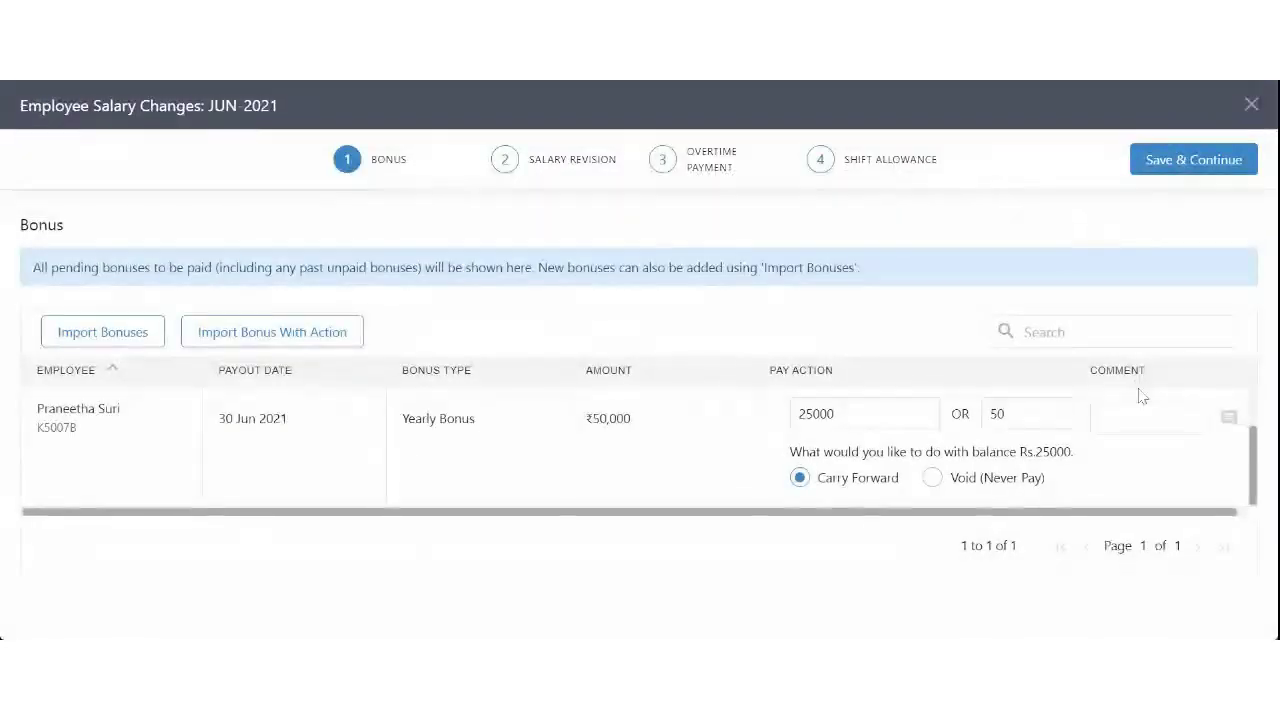
Add the comment "pay half" to the Yearly Bonus and save the Bonus stage to continue to Salary Revision
click(1150, 418)
text(pa)
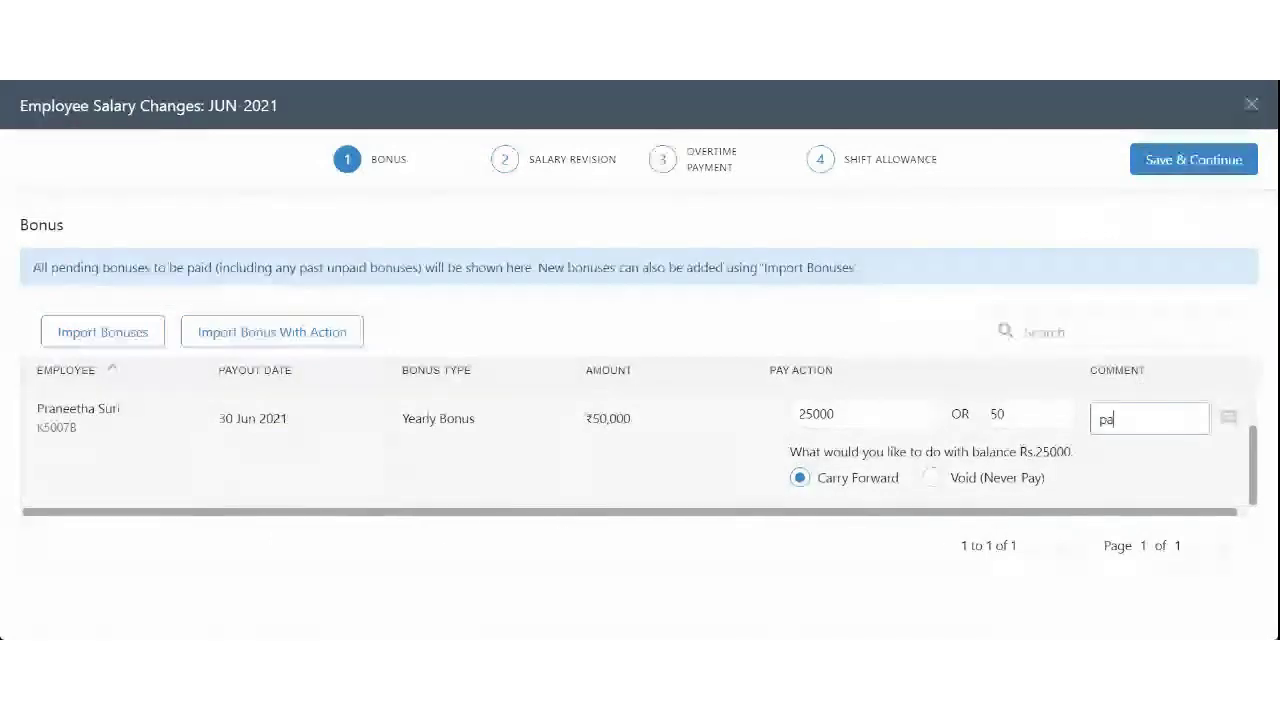
text(y half)
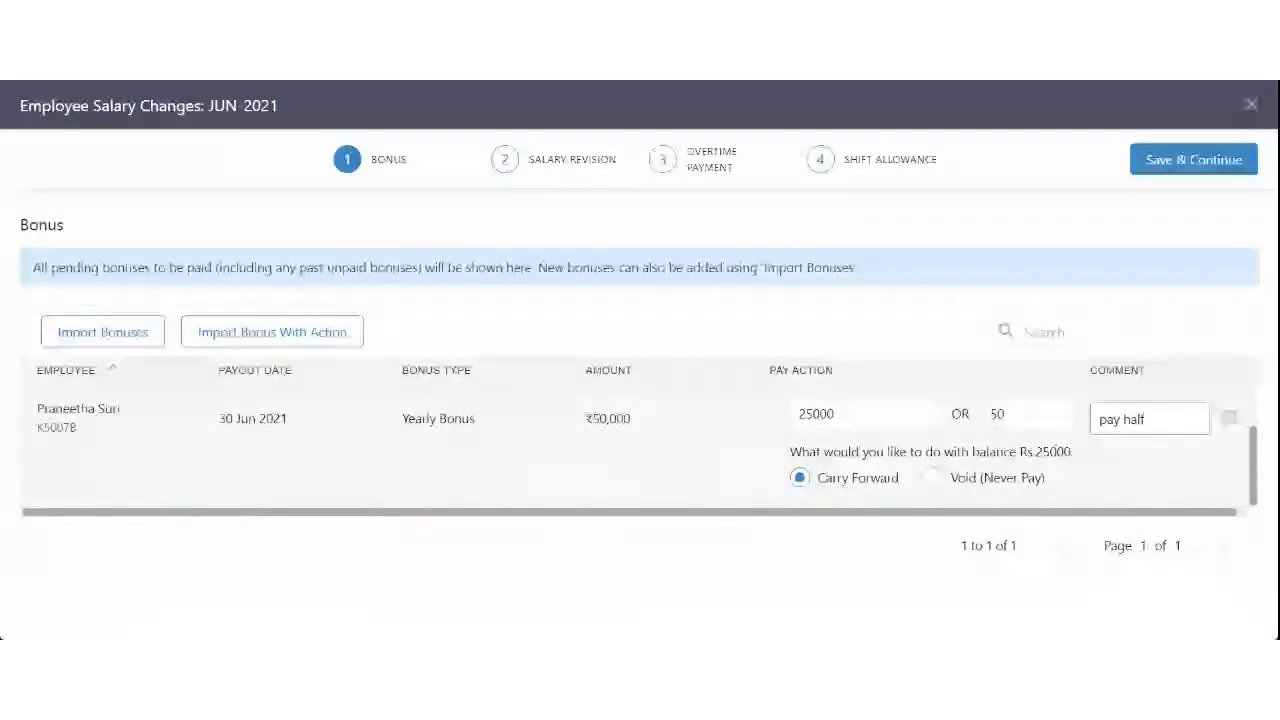
click(1214, 168)
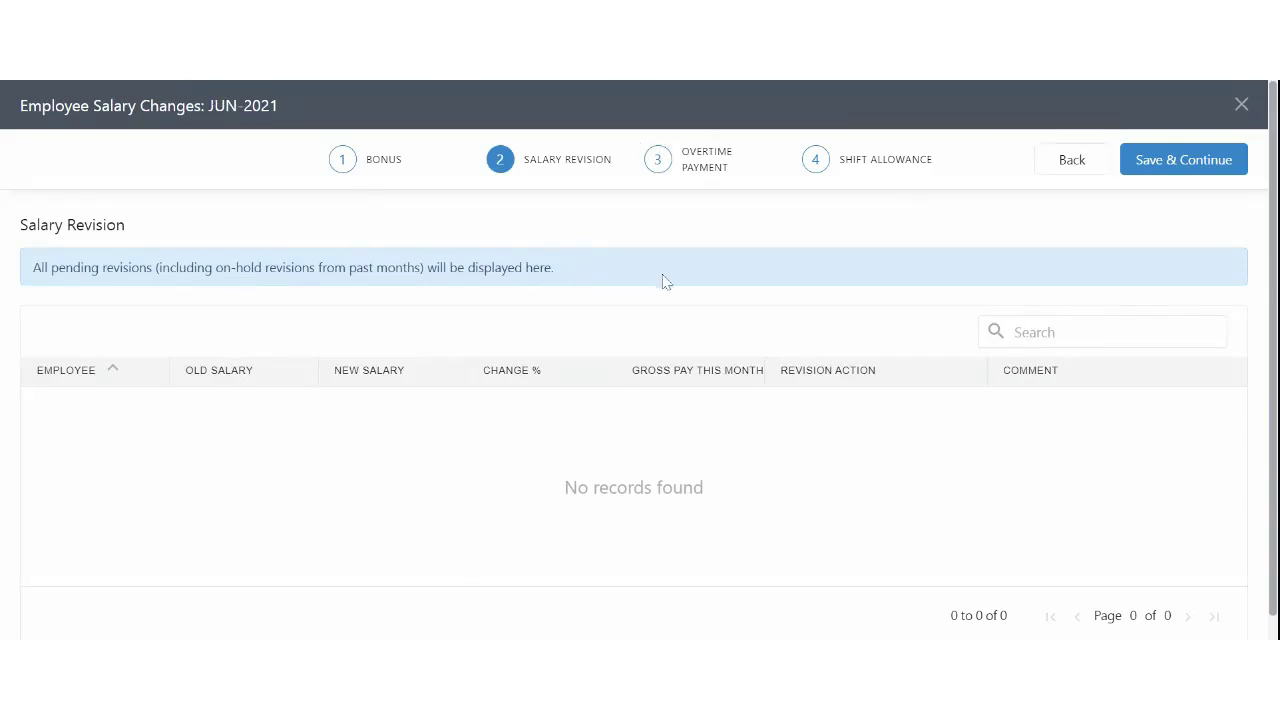
Save through the Salary Revision and Overtime Payment stages, checking the overtime import page, and mark Bonus, Salary Revisions & Overtime complete at Shift Allowance
click(1152, 166)
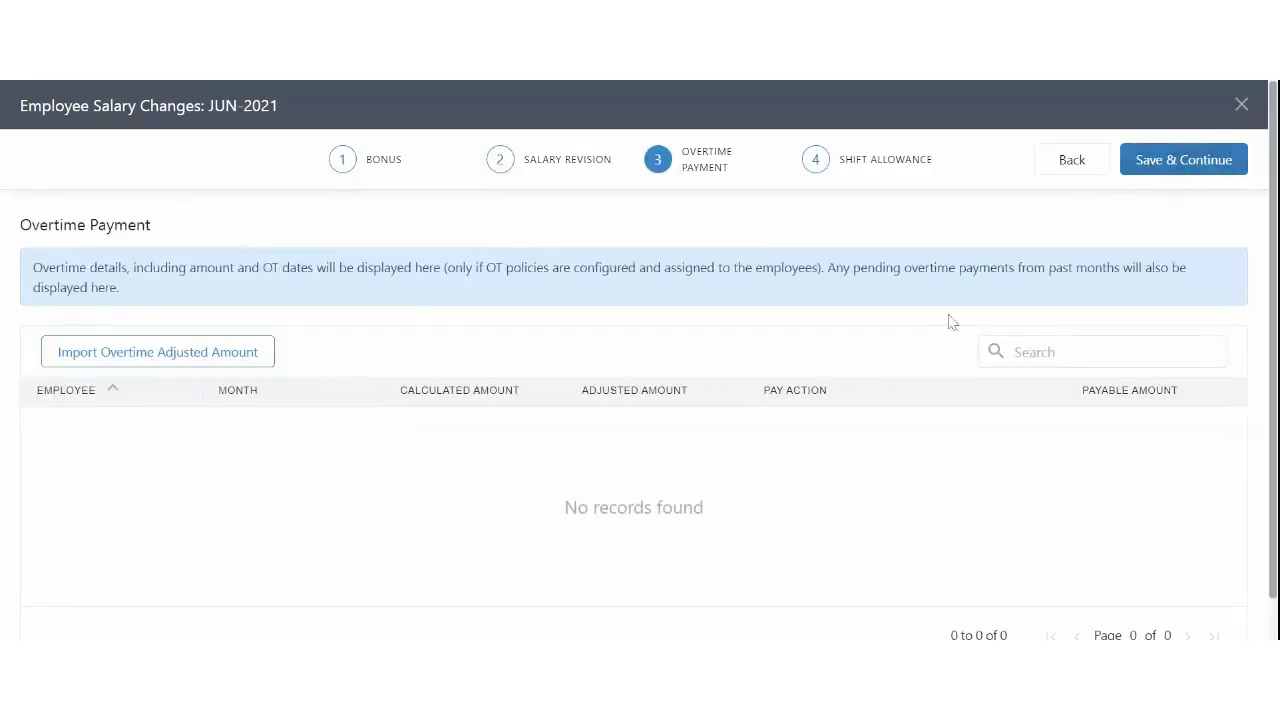
scroll(785, 340, down, 1)
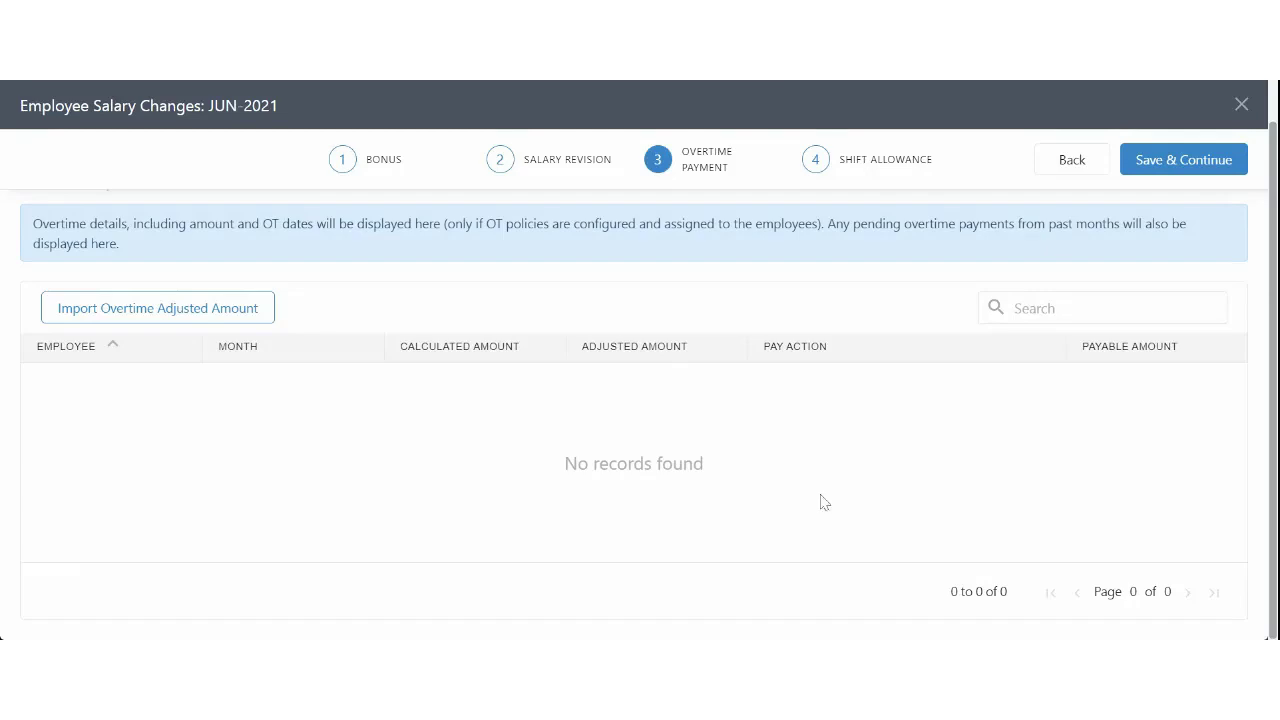
click(229, 311)
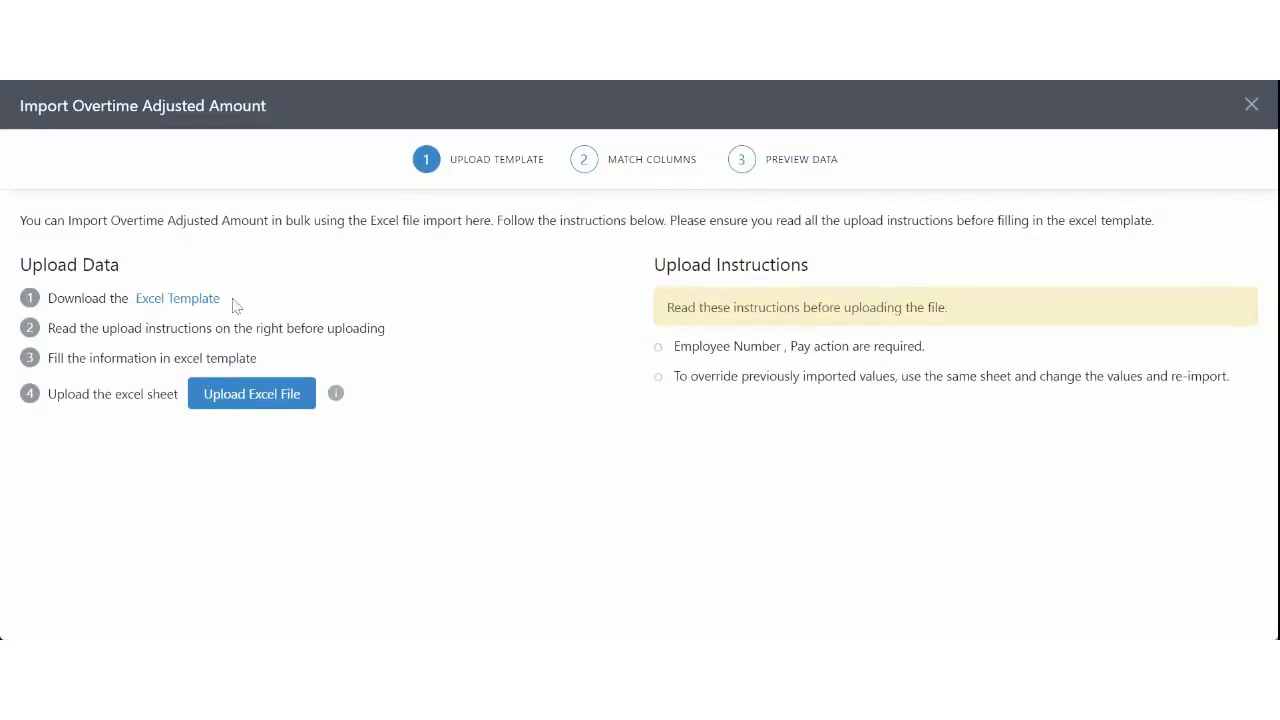
click(1250, 105)
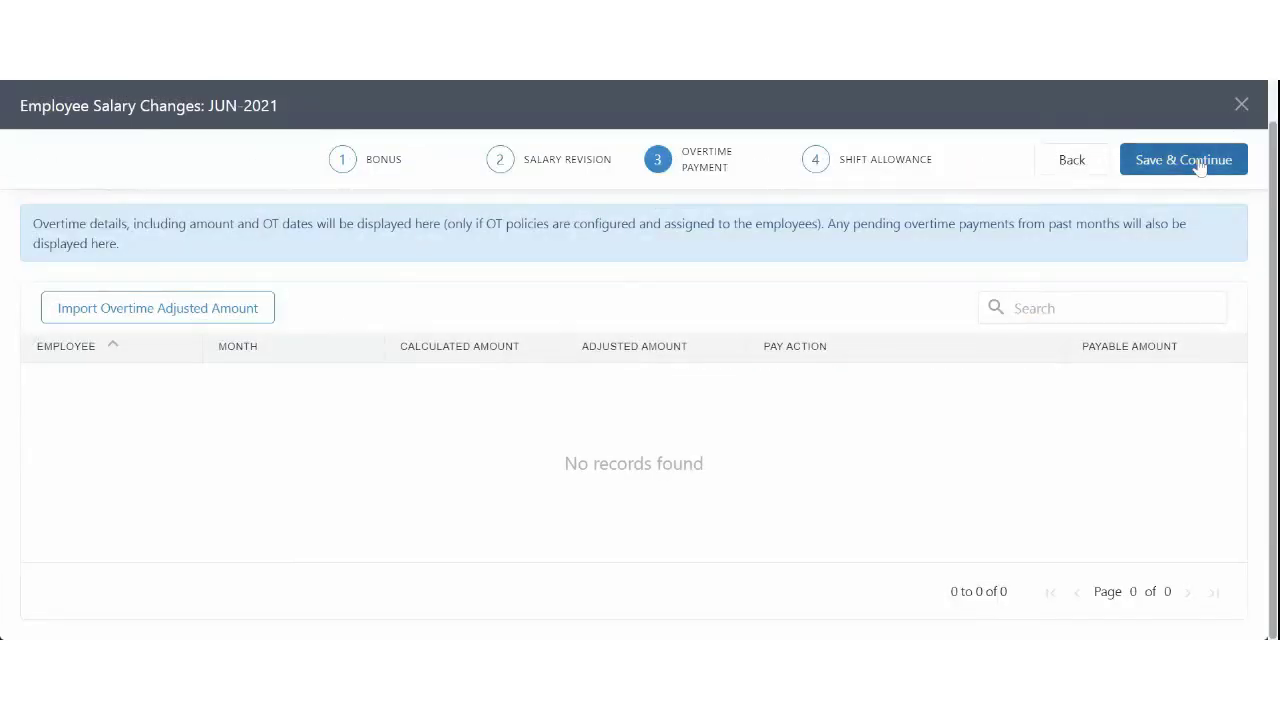
click(1200, 163)
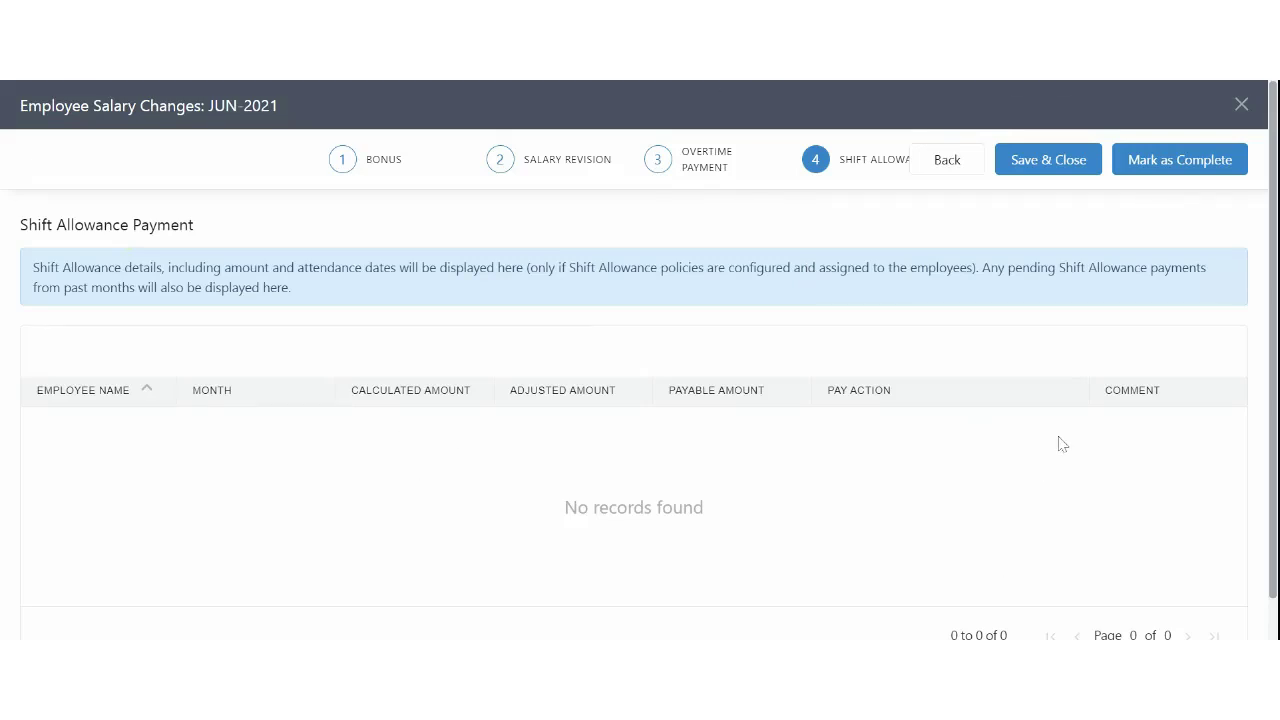
click(1164, 177)
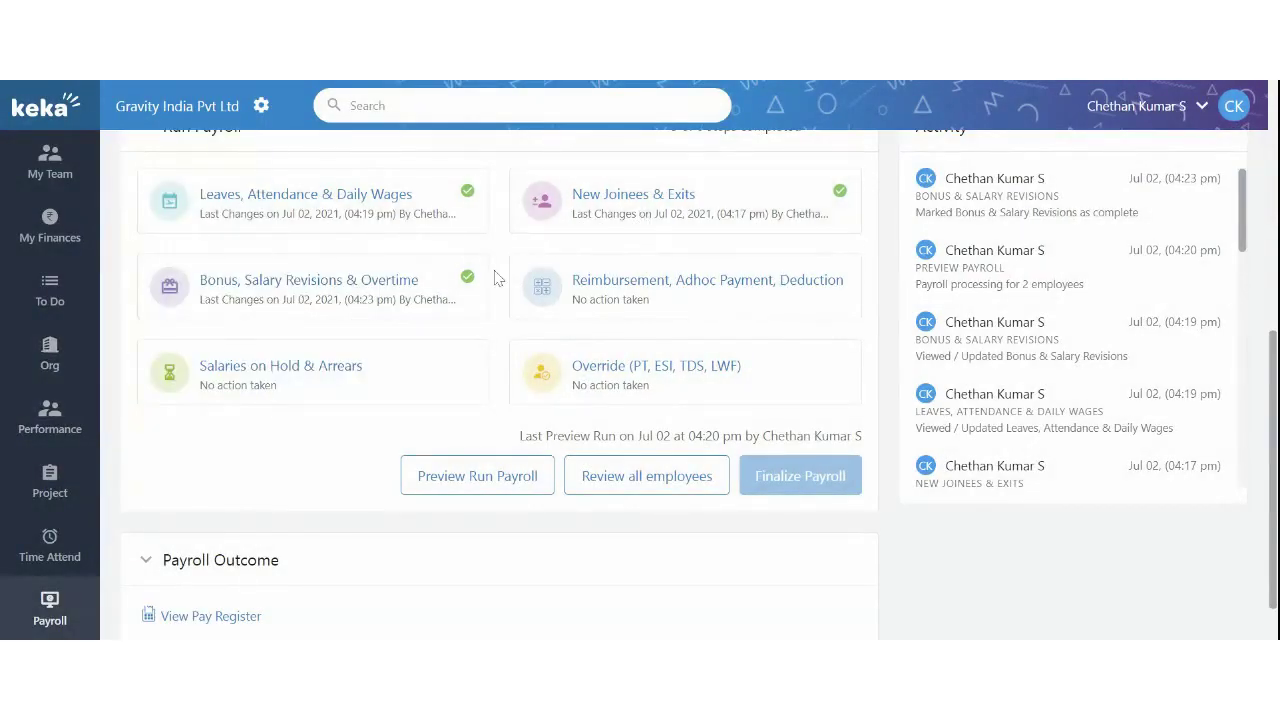
Open Reimbursement, Adhoc Payment, Deduction and save the Salary Component Claim stage to continue to Expenses
click(633, 302)
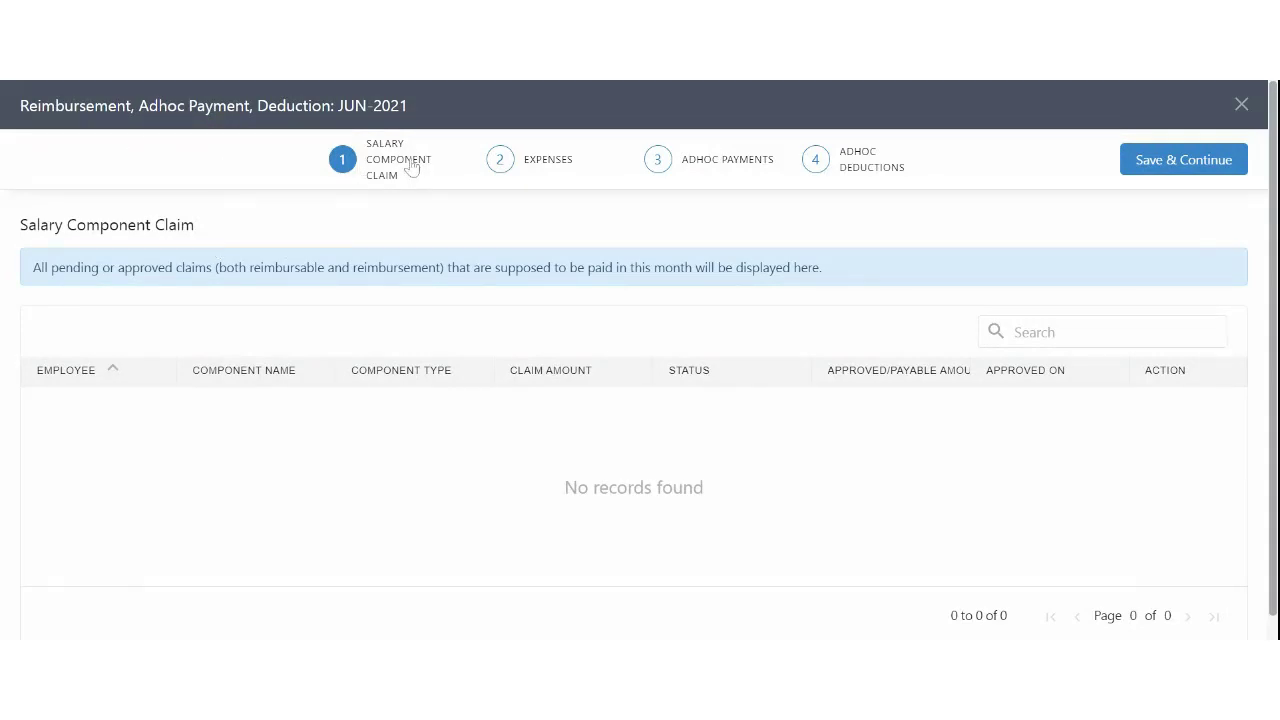
drag(366, 141, 408, 190)
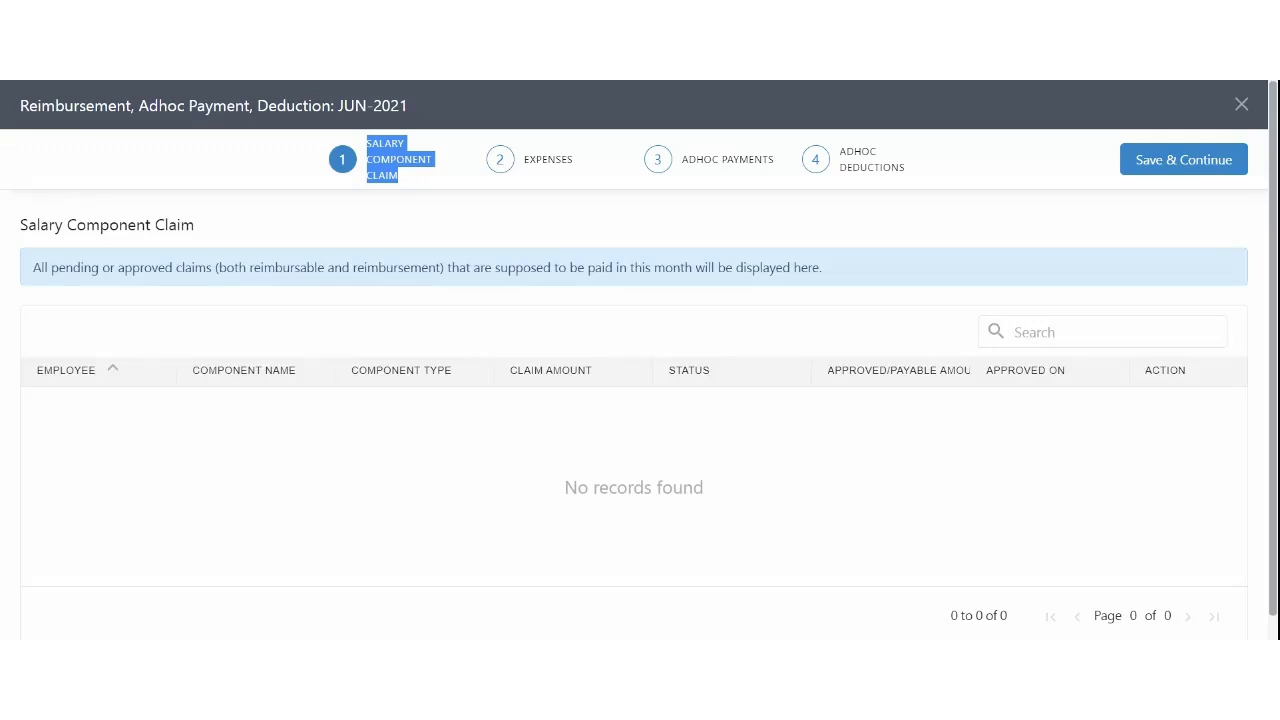
click(413, 316)
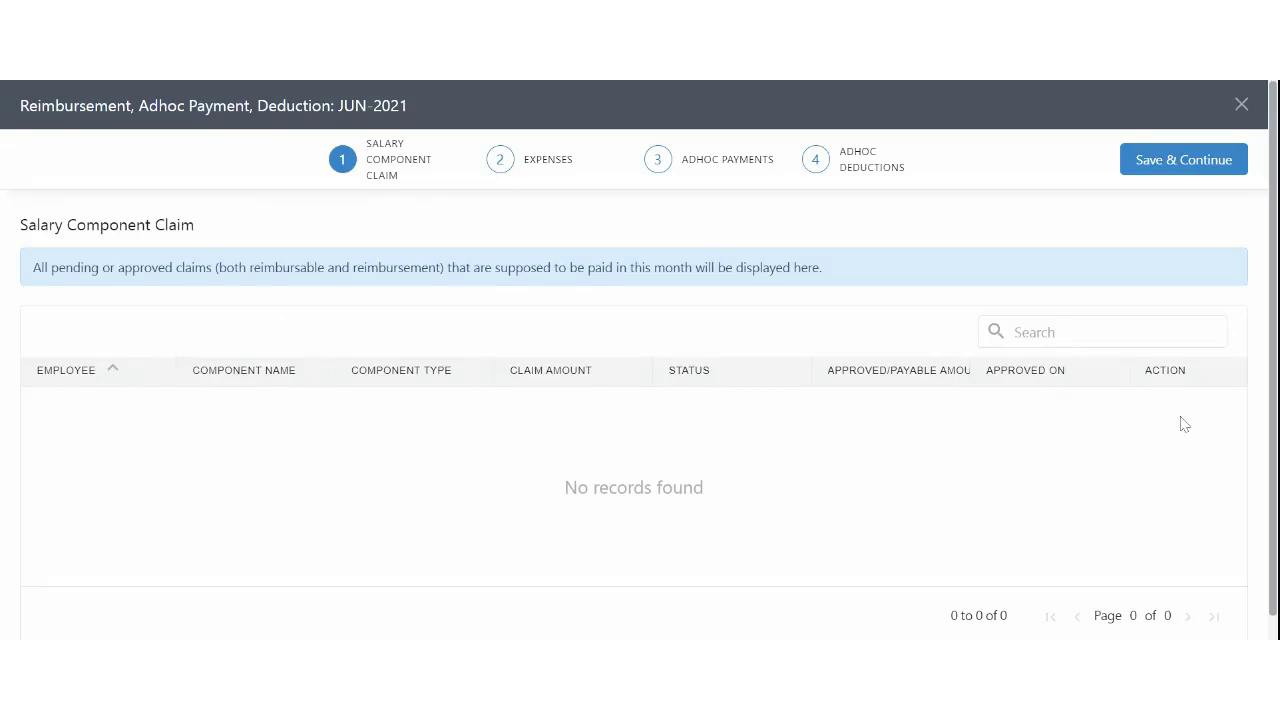
click(1186, 163)
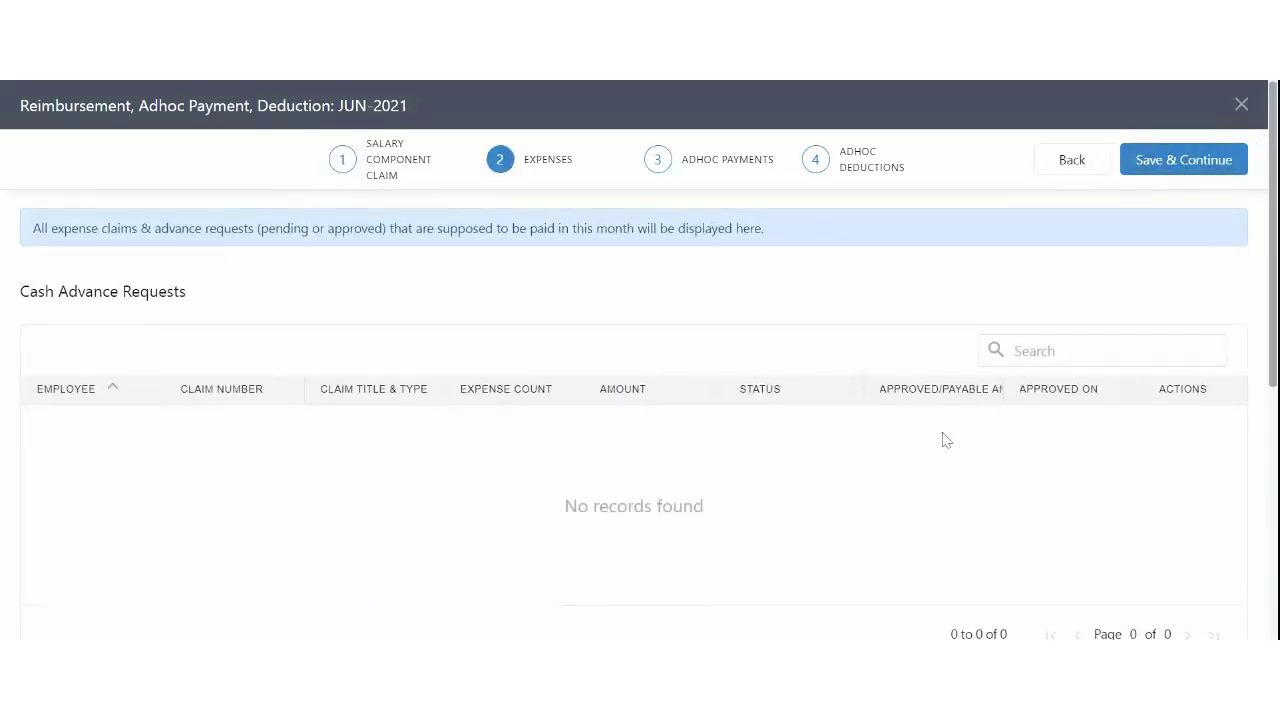
Review Cash Advance Requests and Advance Settlements and Expense Claims to be Paid, and save the Expenses stage to continue to Adhoc Payments
scroll(946, 440, down, 1)
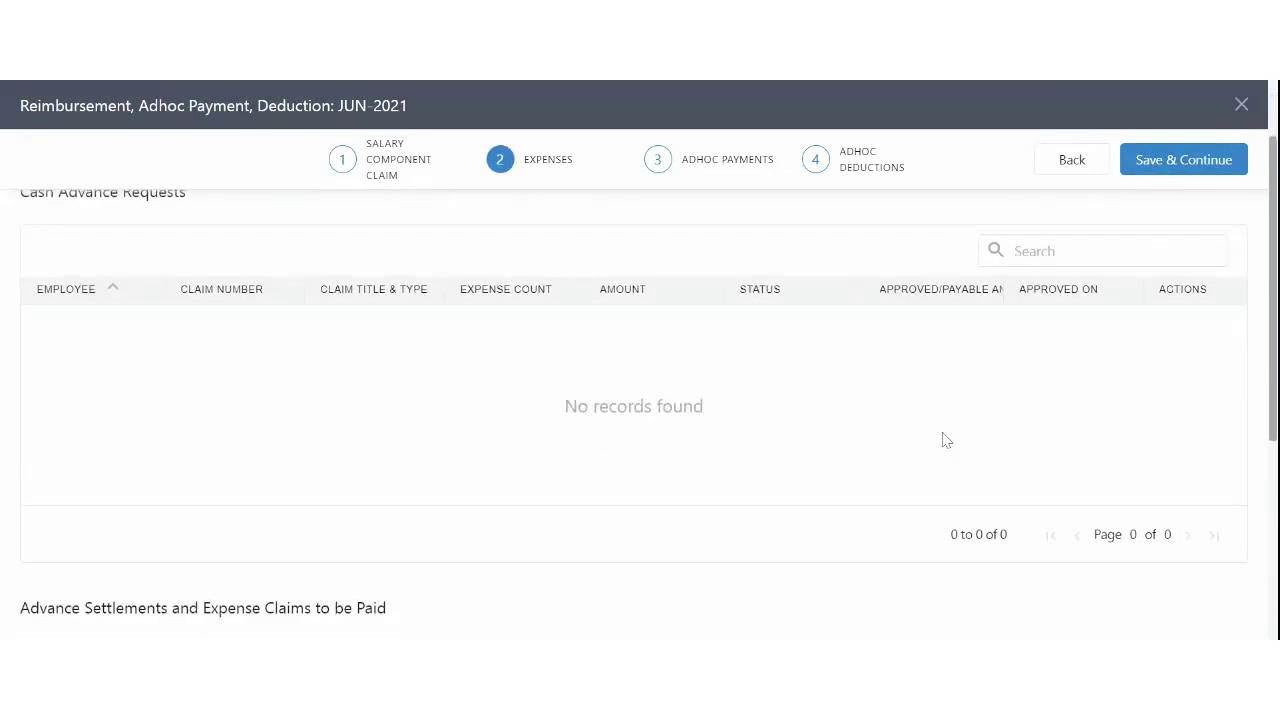
scroll(946, 440, down, 2)
scroll(946, 440, up, 2)
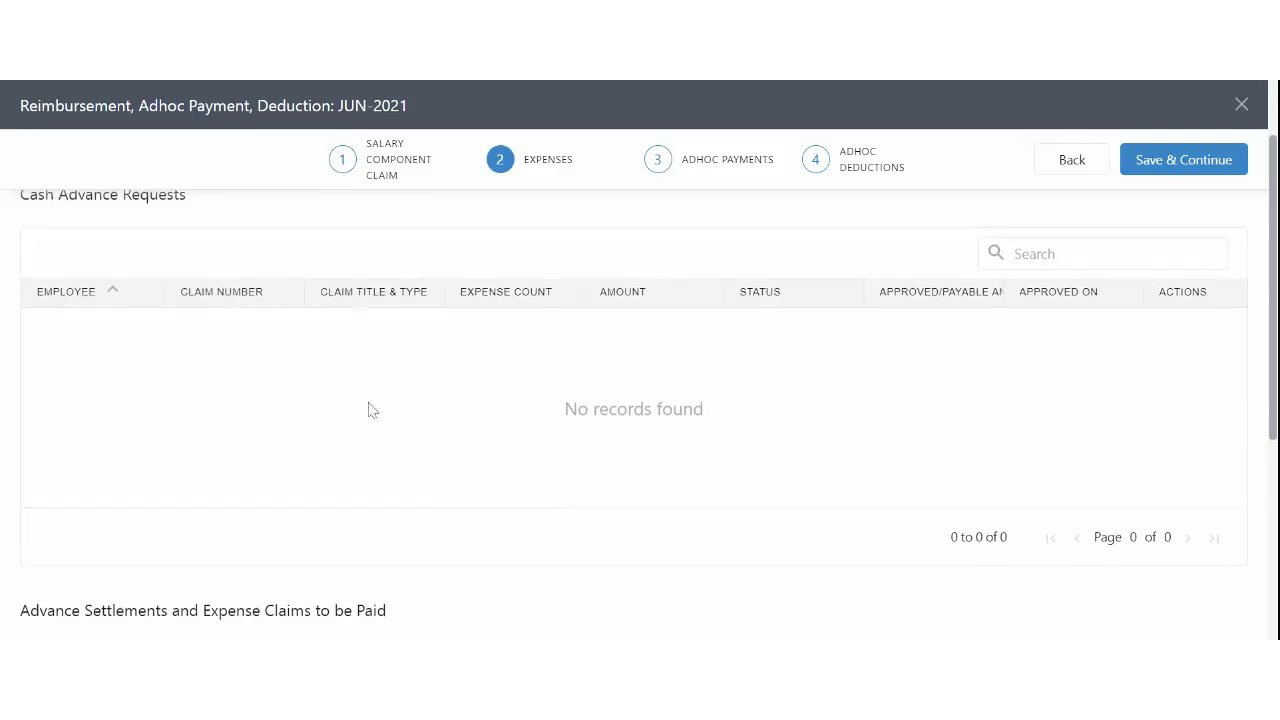
scroll(355, 370, up, 1)
scroll(668, 390, down, 5)
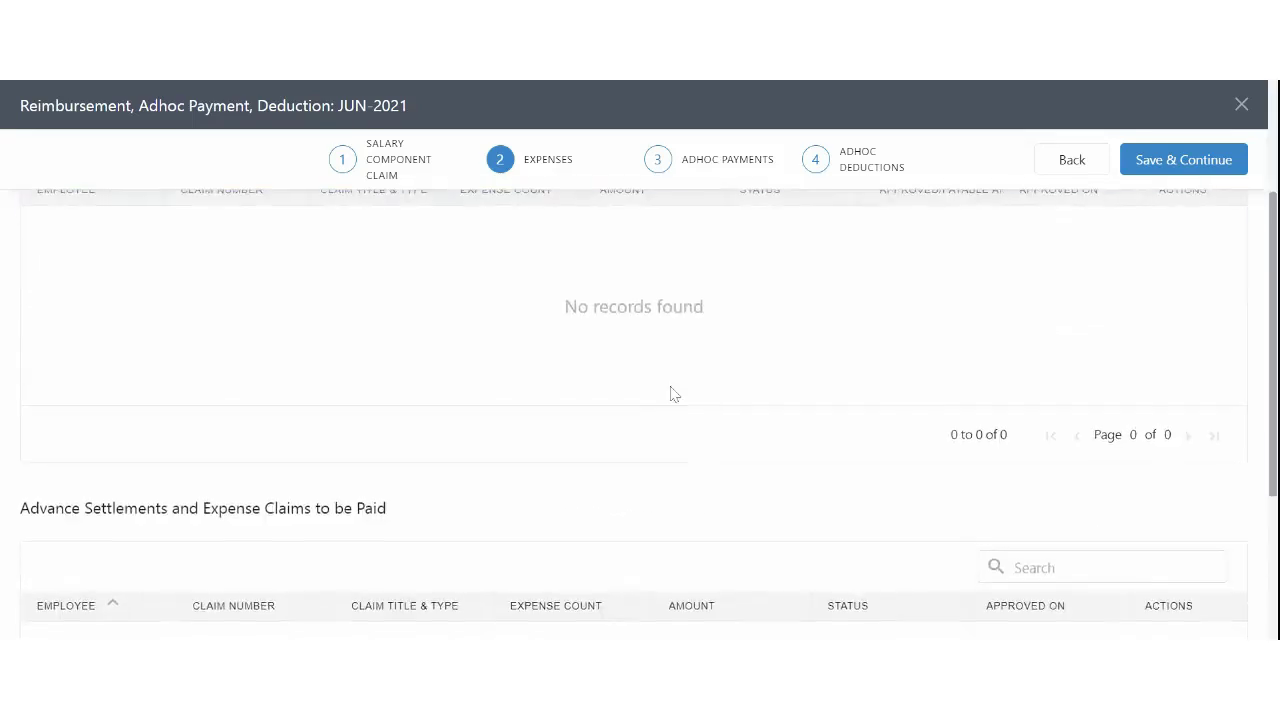
drag(72, 262, 238, 255)
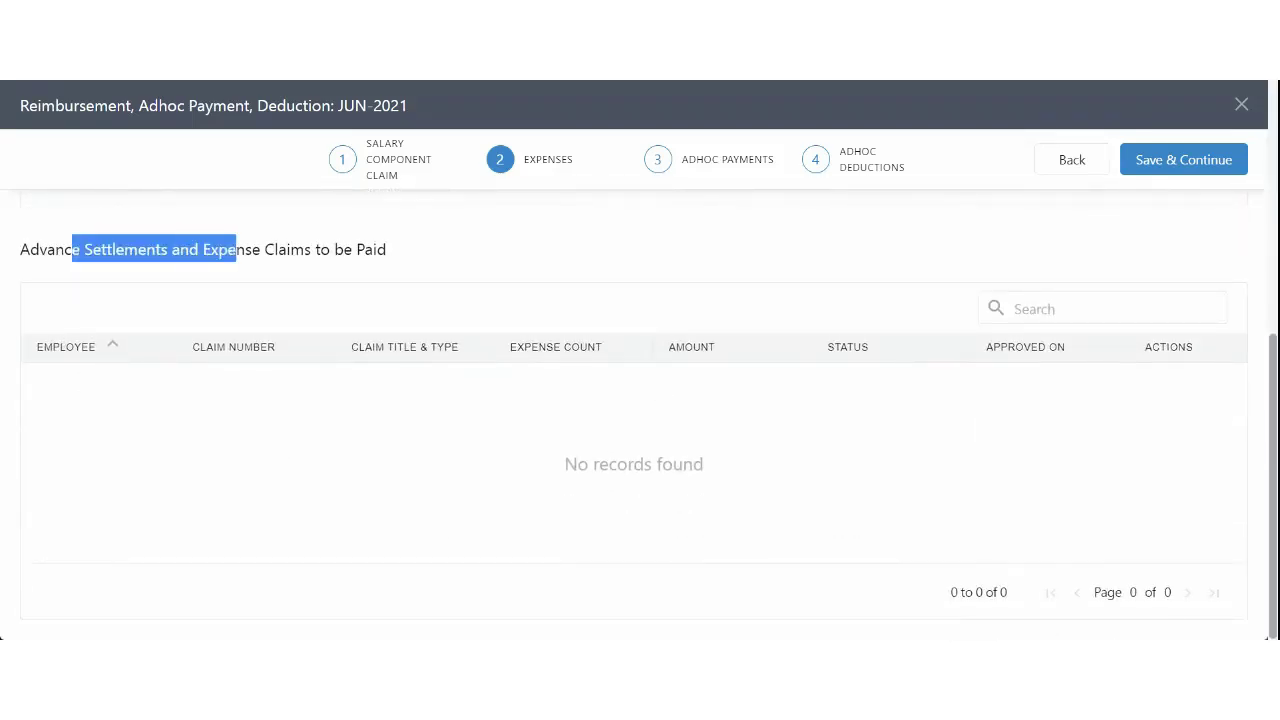
scroll(289, 334, up, 4)
drag(78, 234, 210, 258)
scroll(378, 449, up, 1)
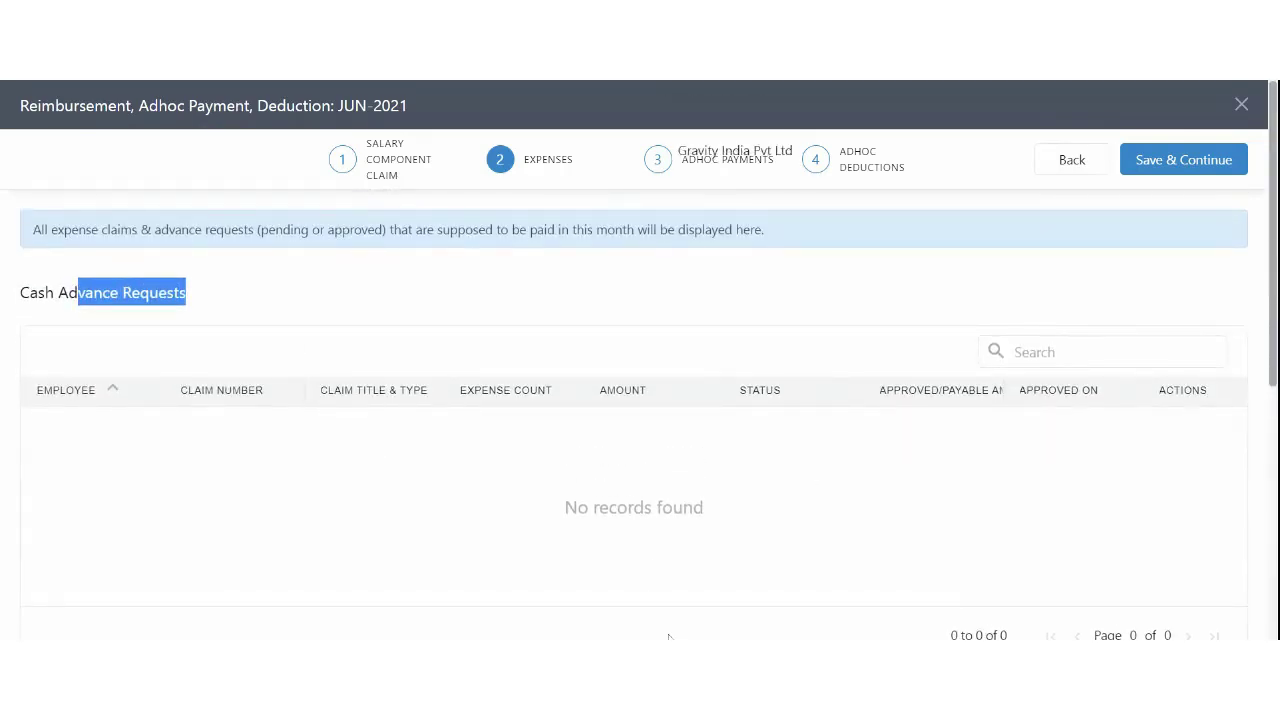
click(1218, 166)
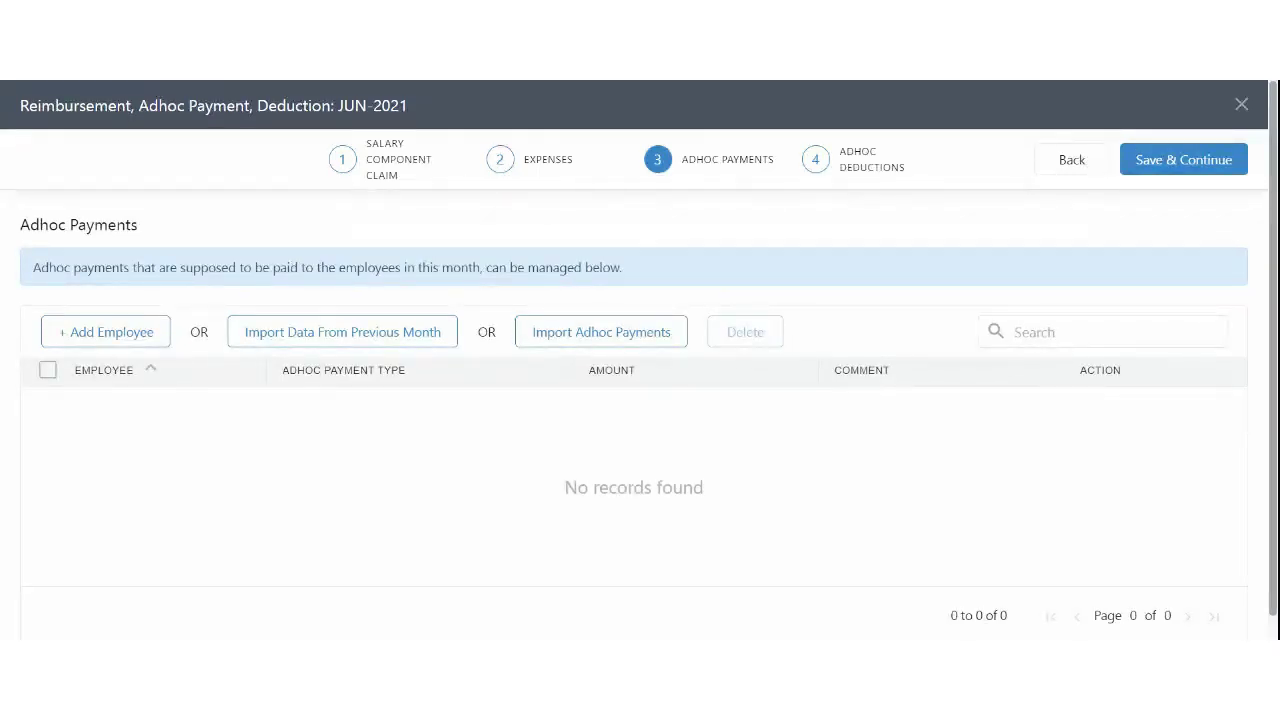
drag(684, 166, 775, 175)
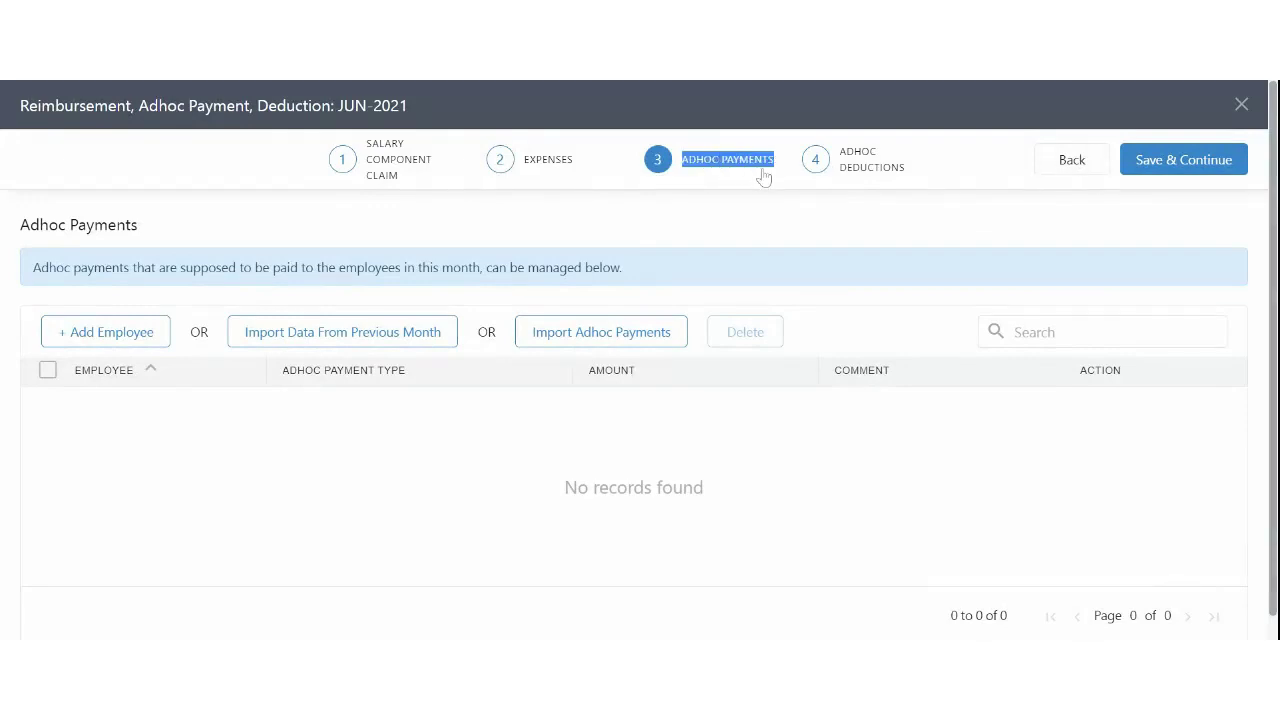
Add the employee to the Adhoc Payments list and set the payment type to Webinar Allowance
click(152, 338)
click(150, 336)
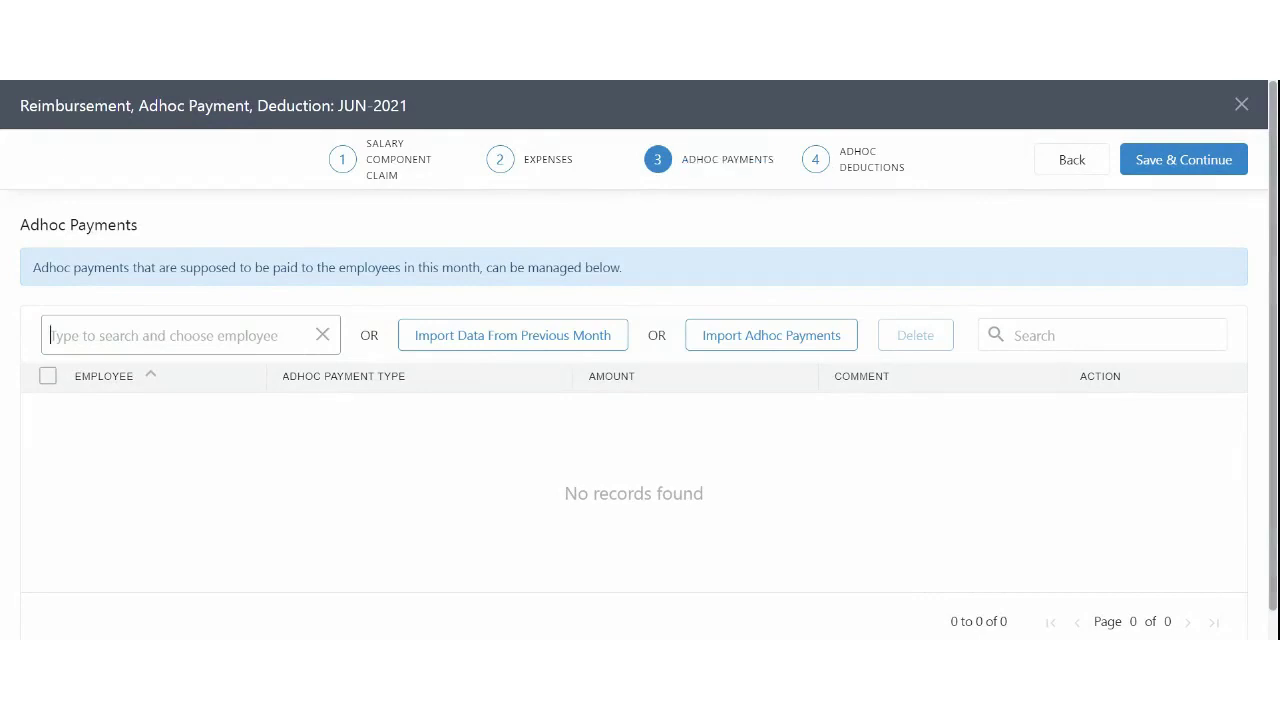
text(pran)
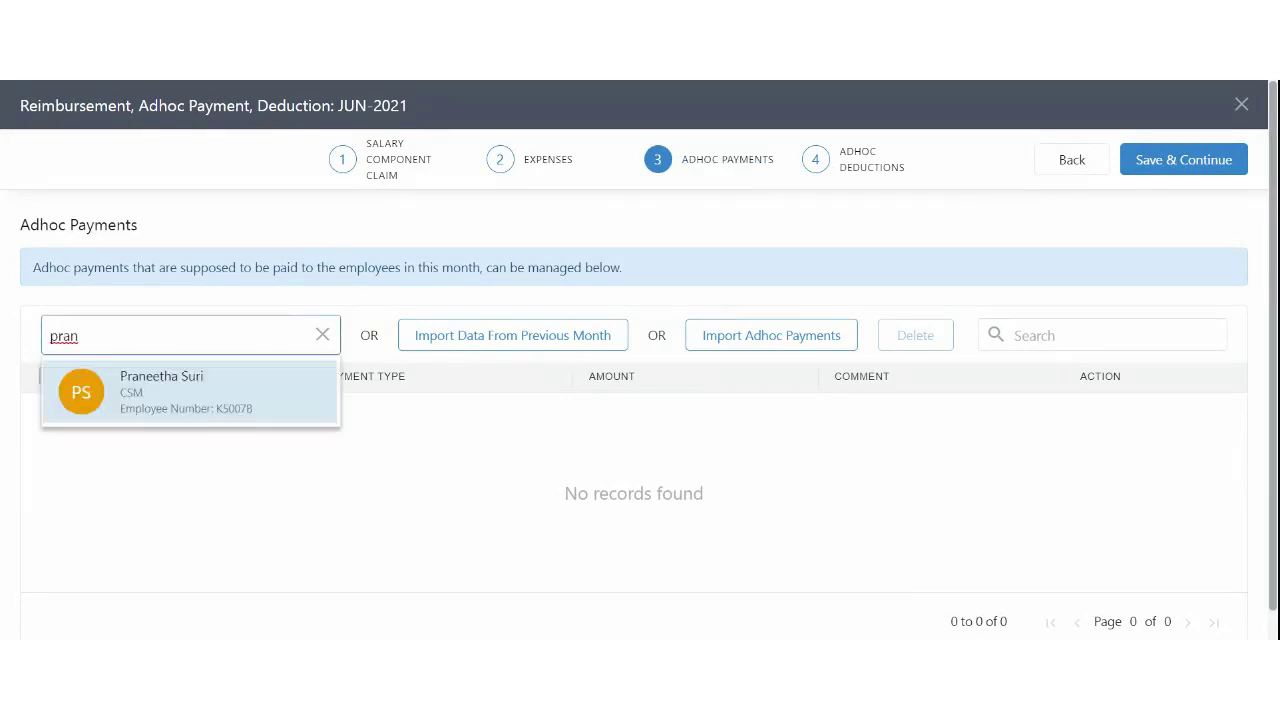
click(178, 390)
click(386, 434)
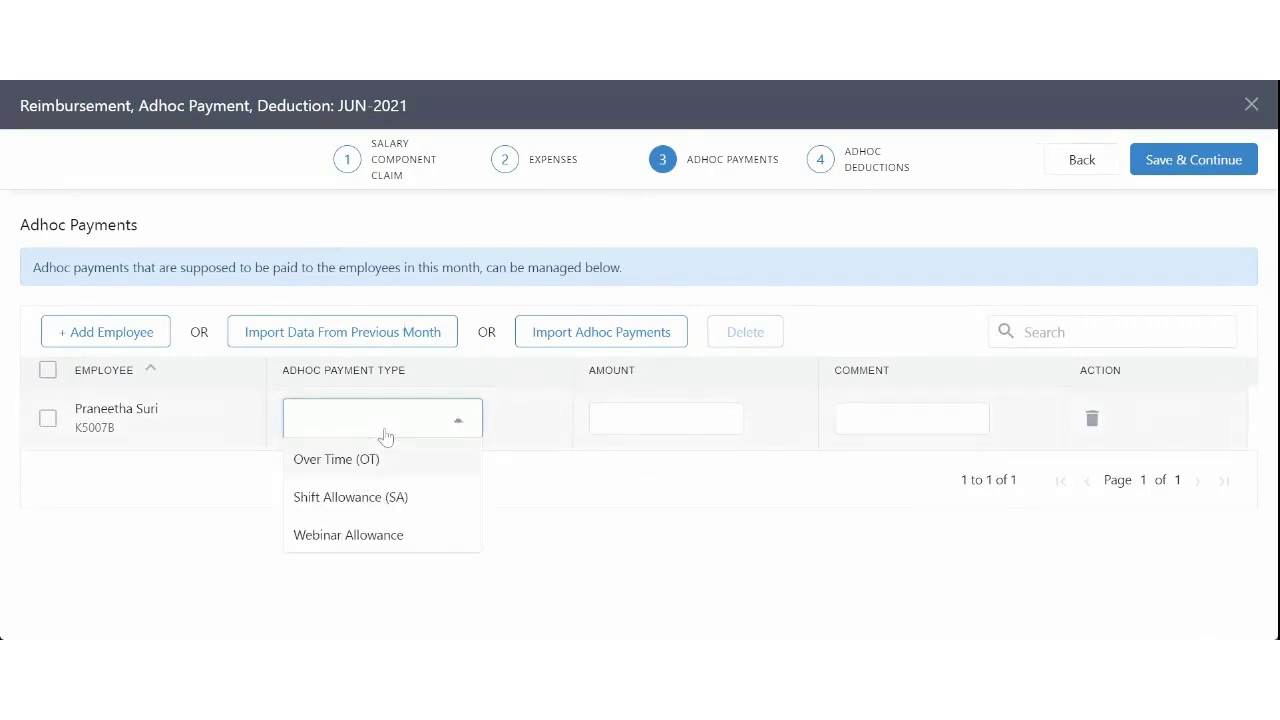
click(345, 540)
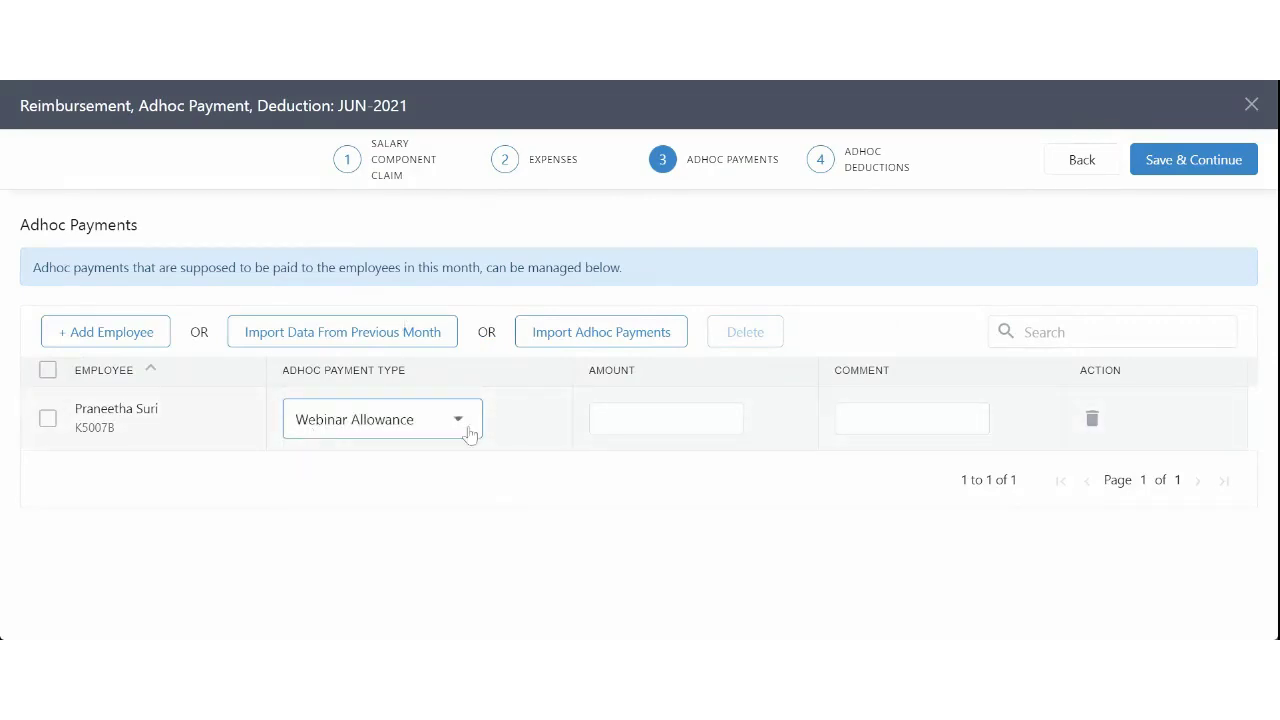
Set the Webinar Allowance amount to 5000 and add the comment "allowance"
click(660, 418)
text(5000)
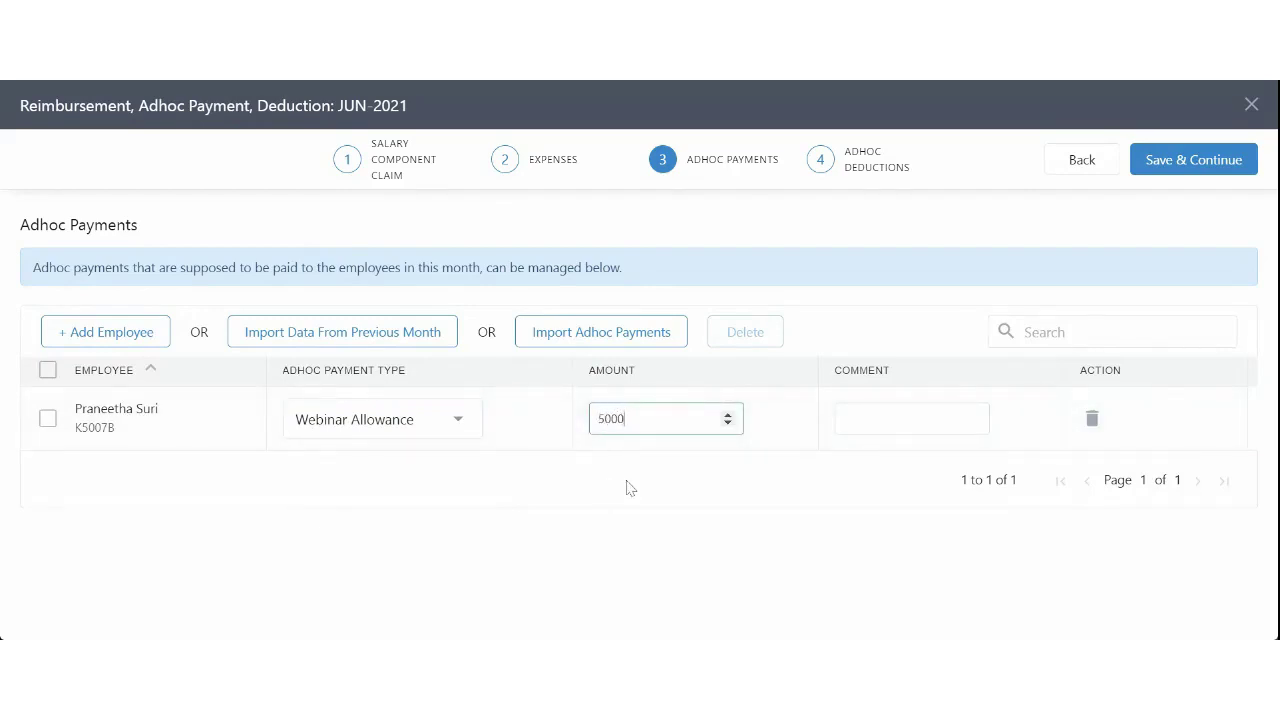
key(Tab)
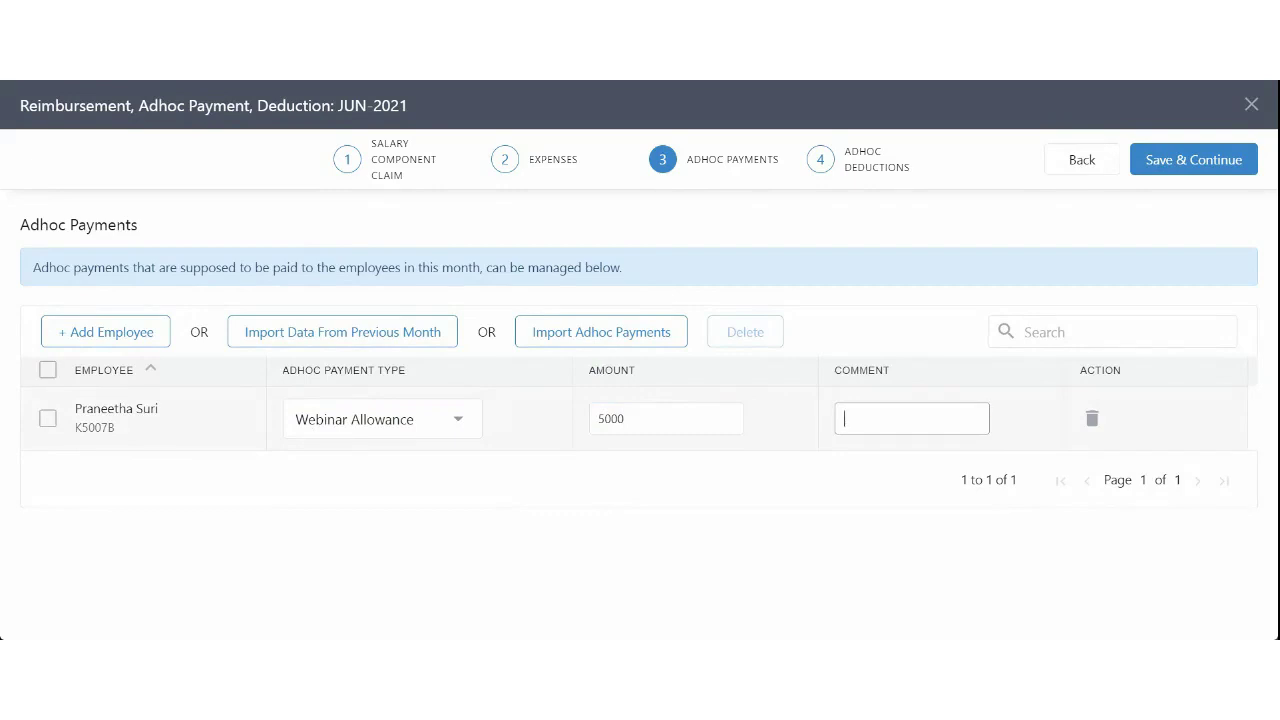
text(allowance)
click(852, 485)
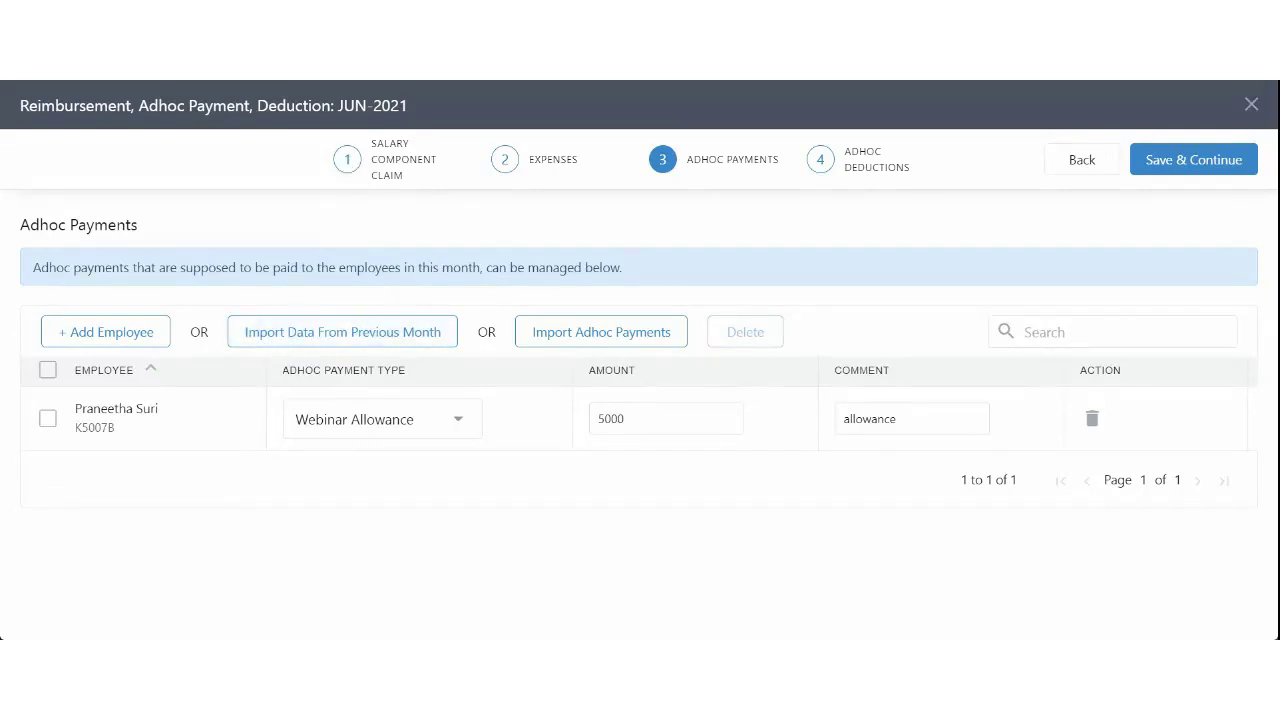
Examine the bulk import page for adhoc payments, including its Excel template and upload instructions, and return to the Adhoc Payments list
drag(338, 105, 414, 109)
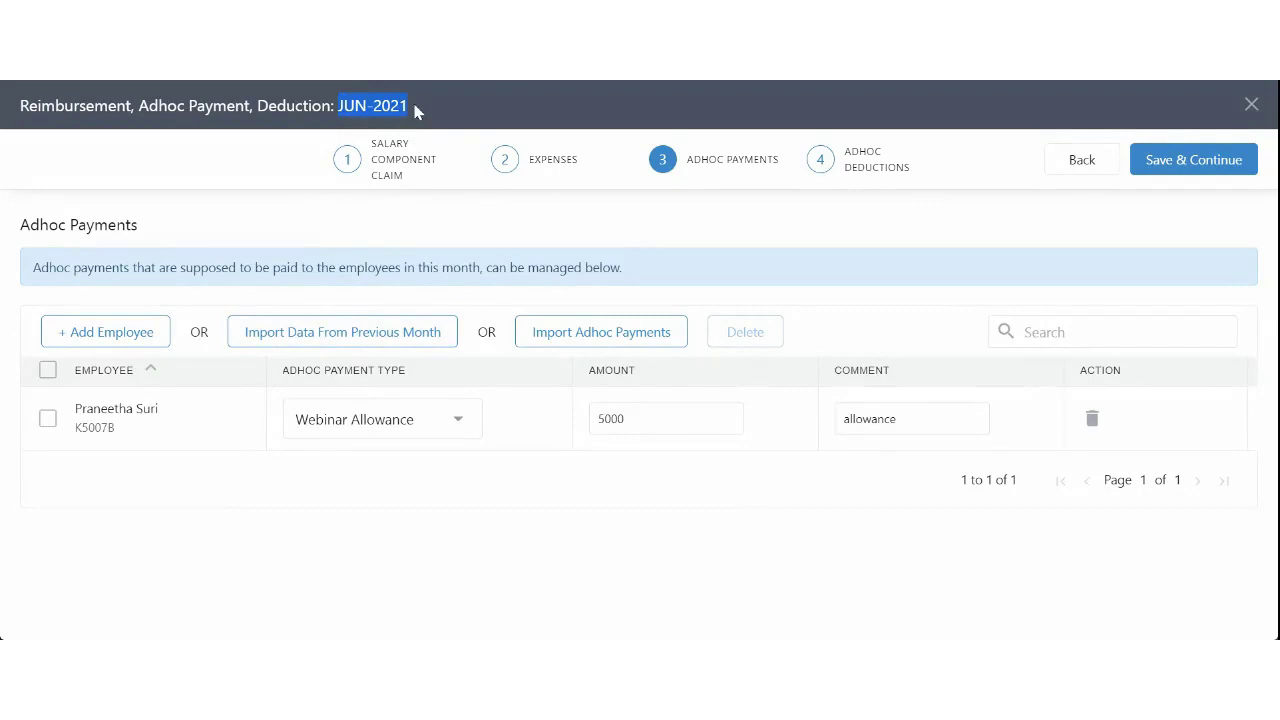
click(335, 300)
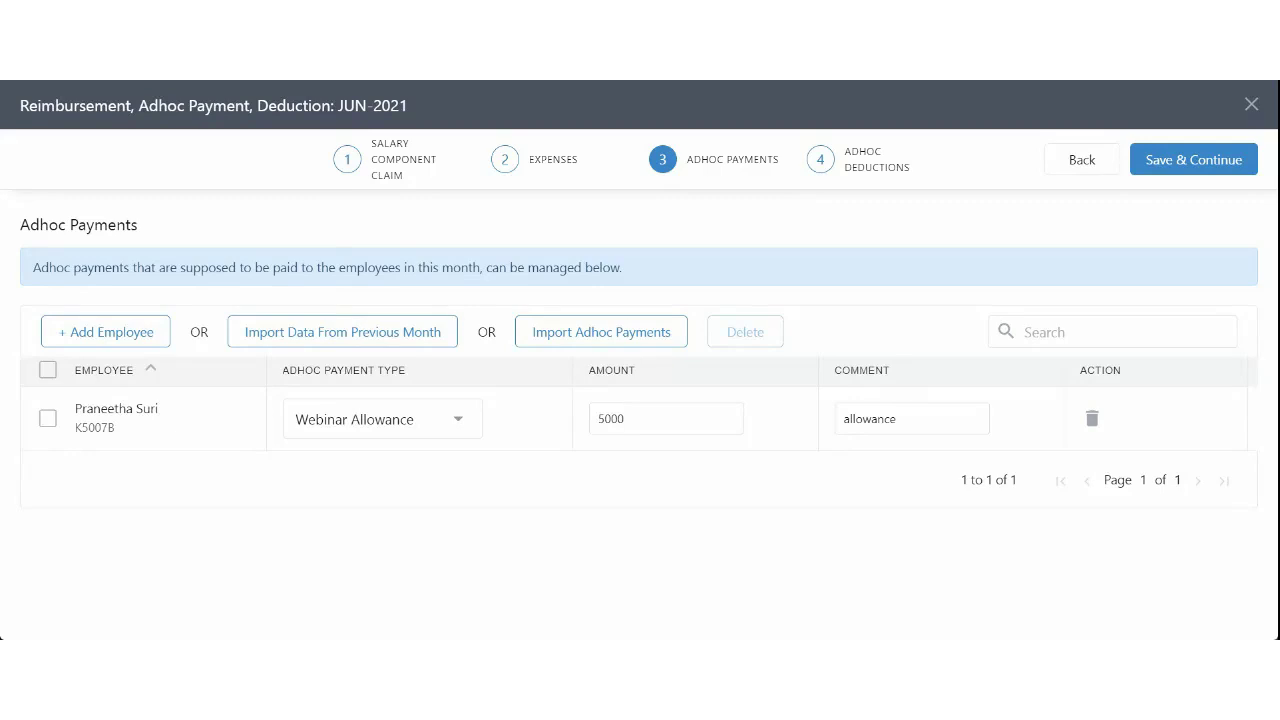
click(319, 346)
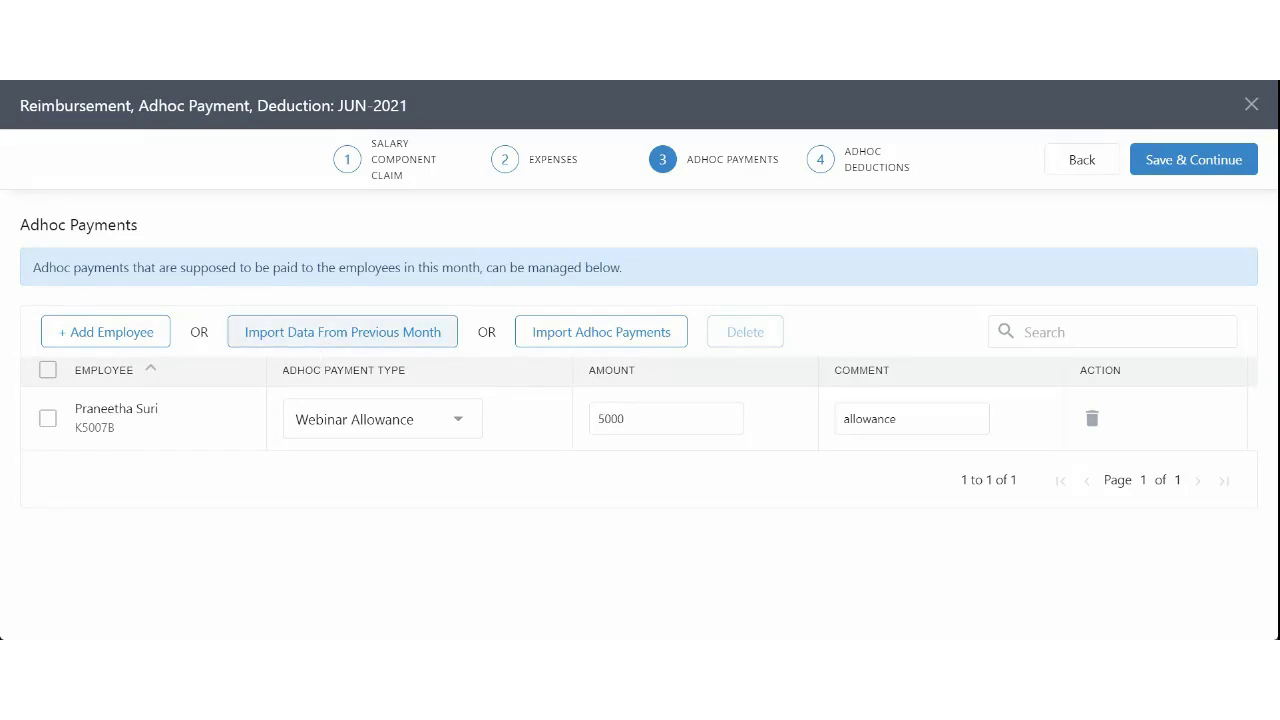
click(538, 332)
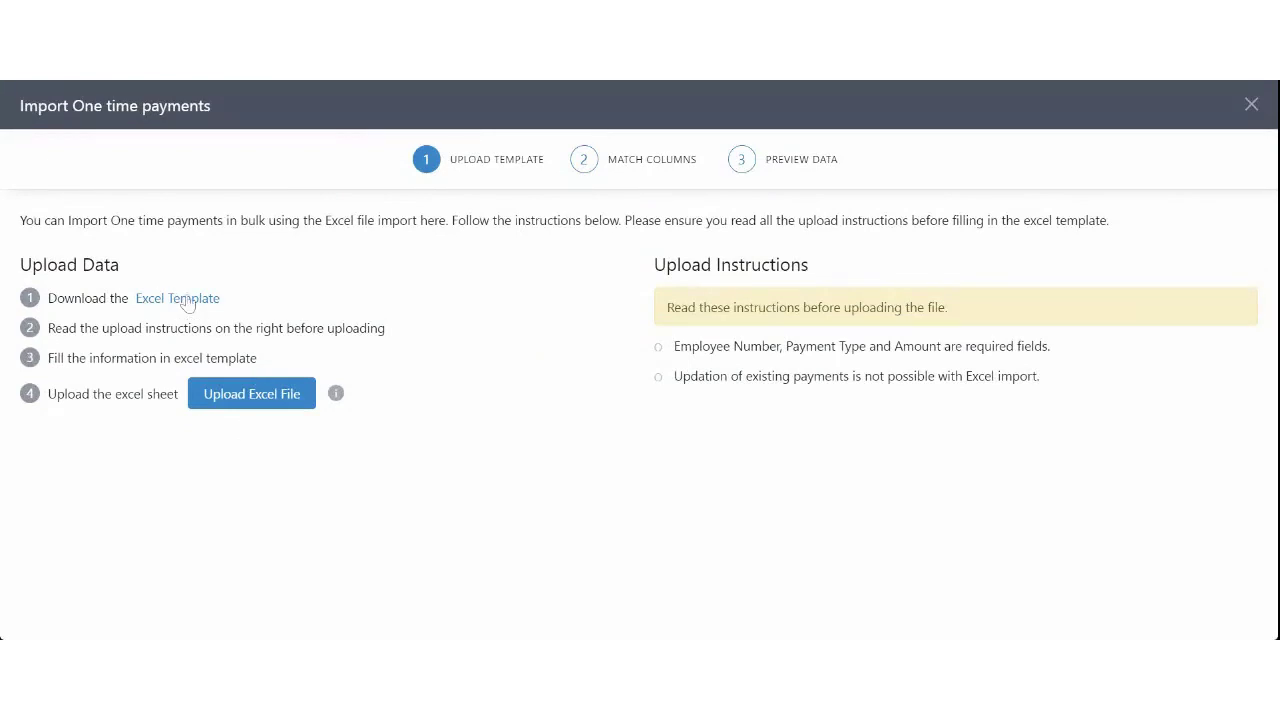
click(1251, 105)
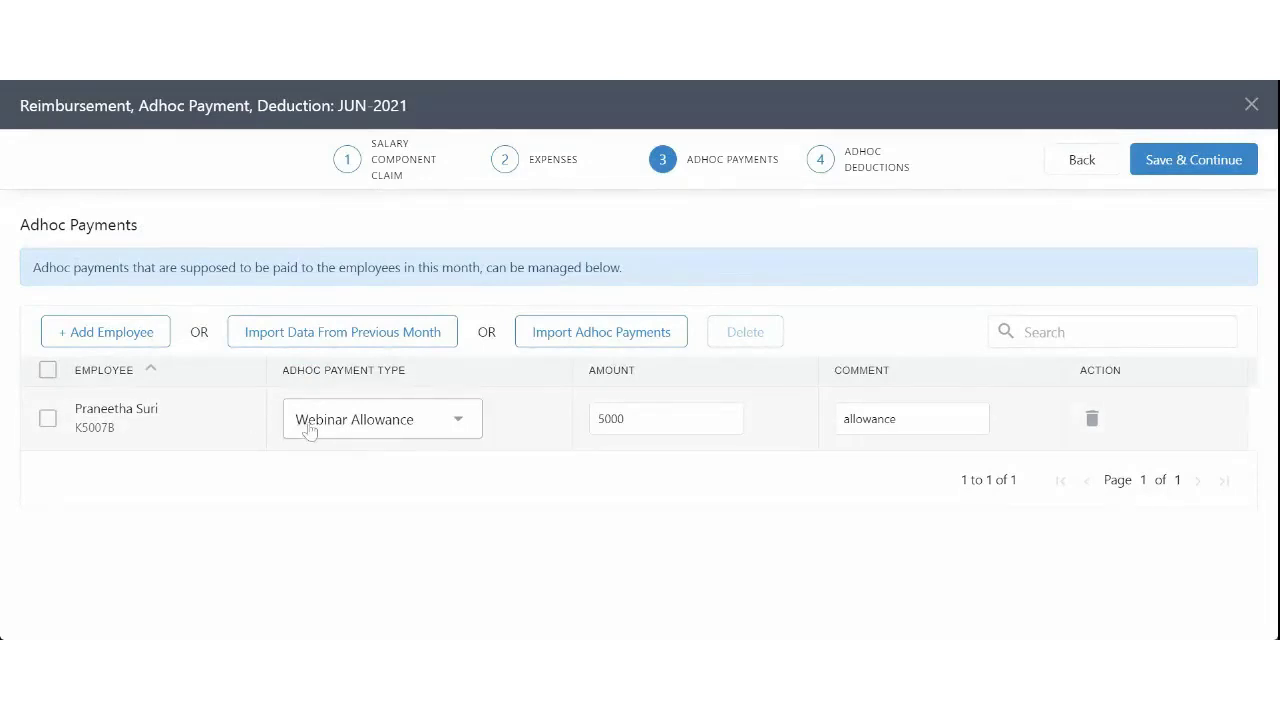
click(624, 418)
drag(624, 418, 566, 425)
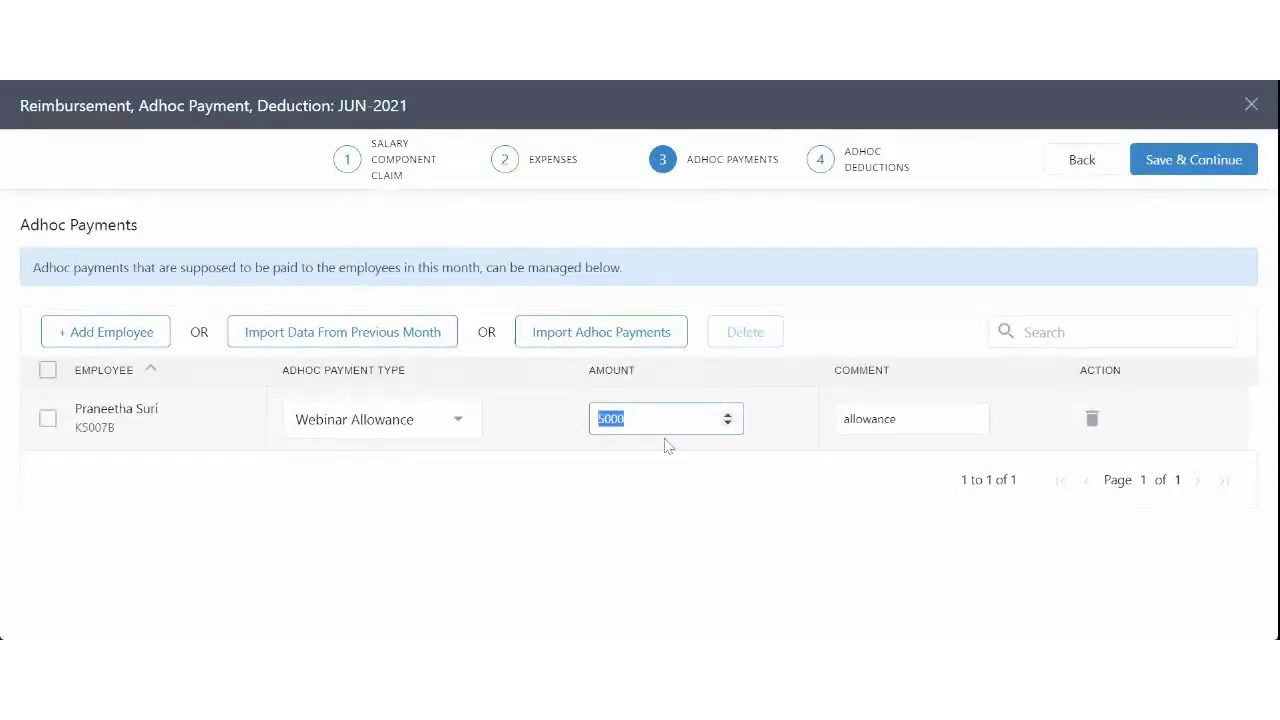
click(600, 333)
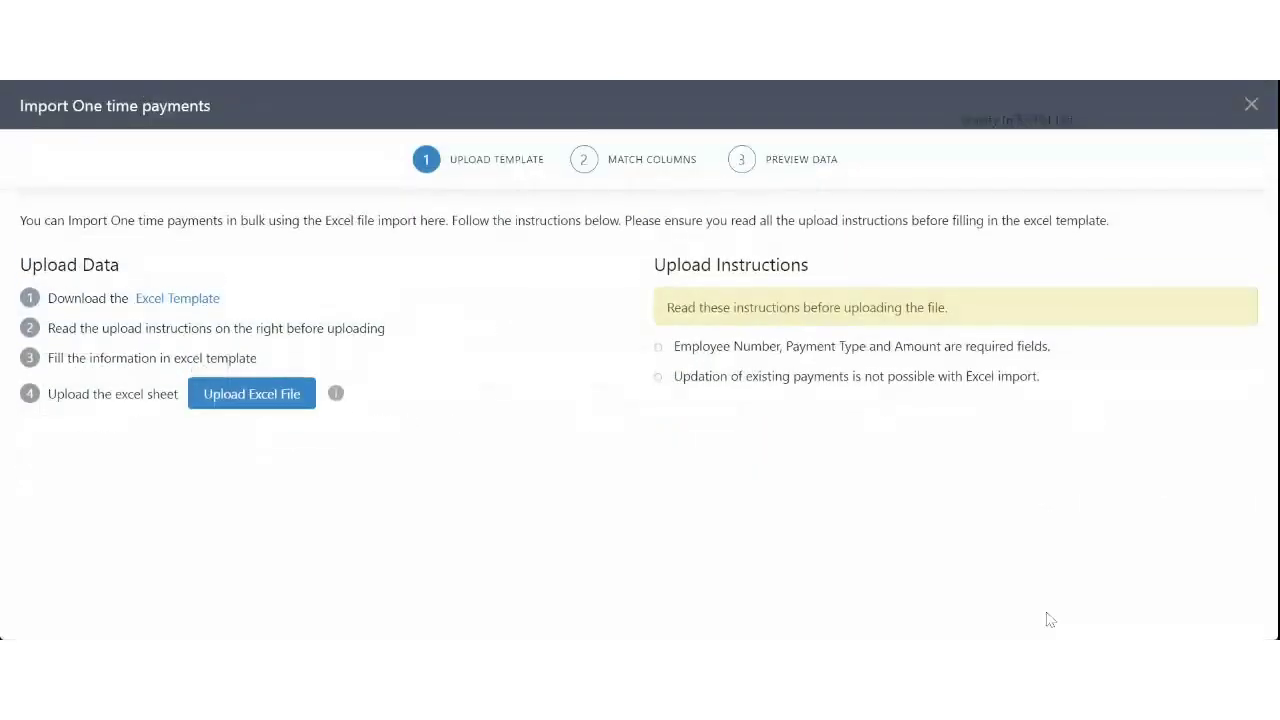
click(1251, 104)
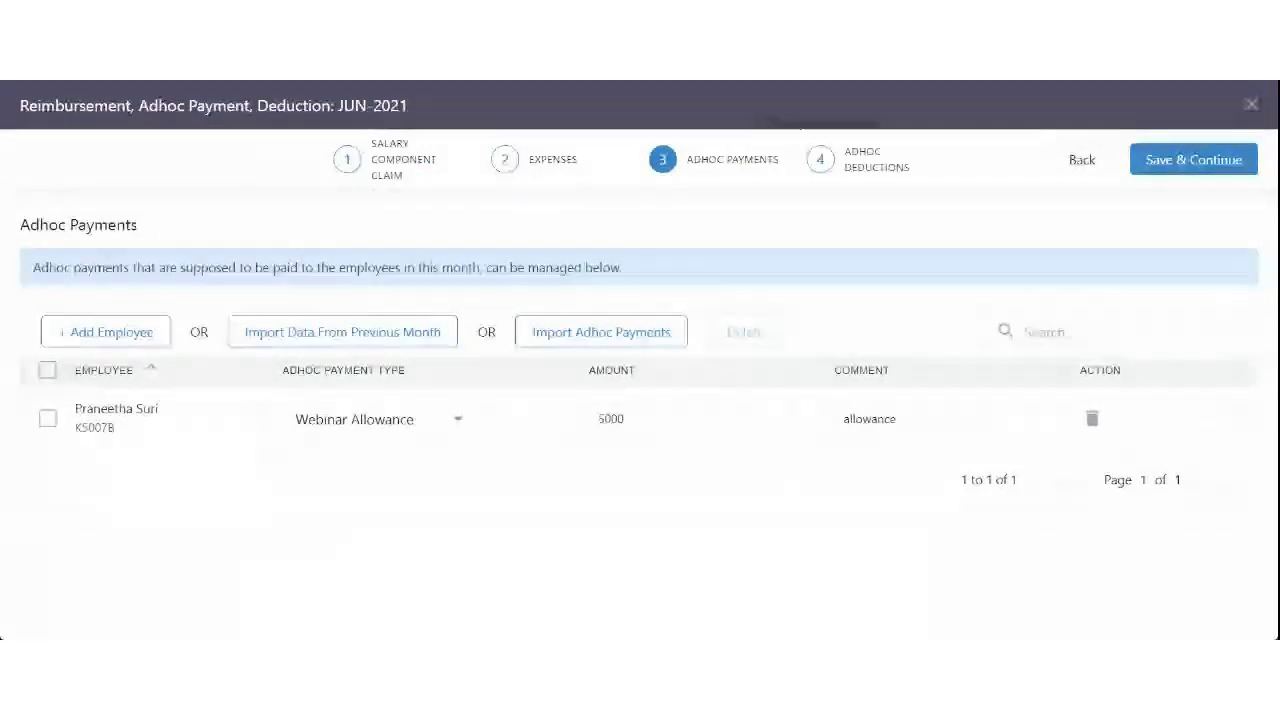
Save the Adhoc Payments stage and add the employee to Adhoc Deductions with the type Webinar Deductions
click(1219, 170)
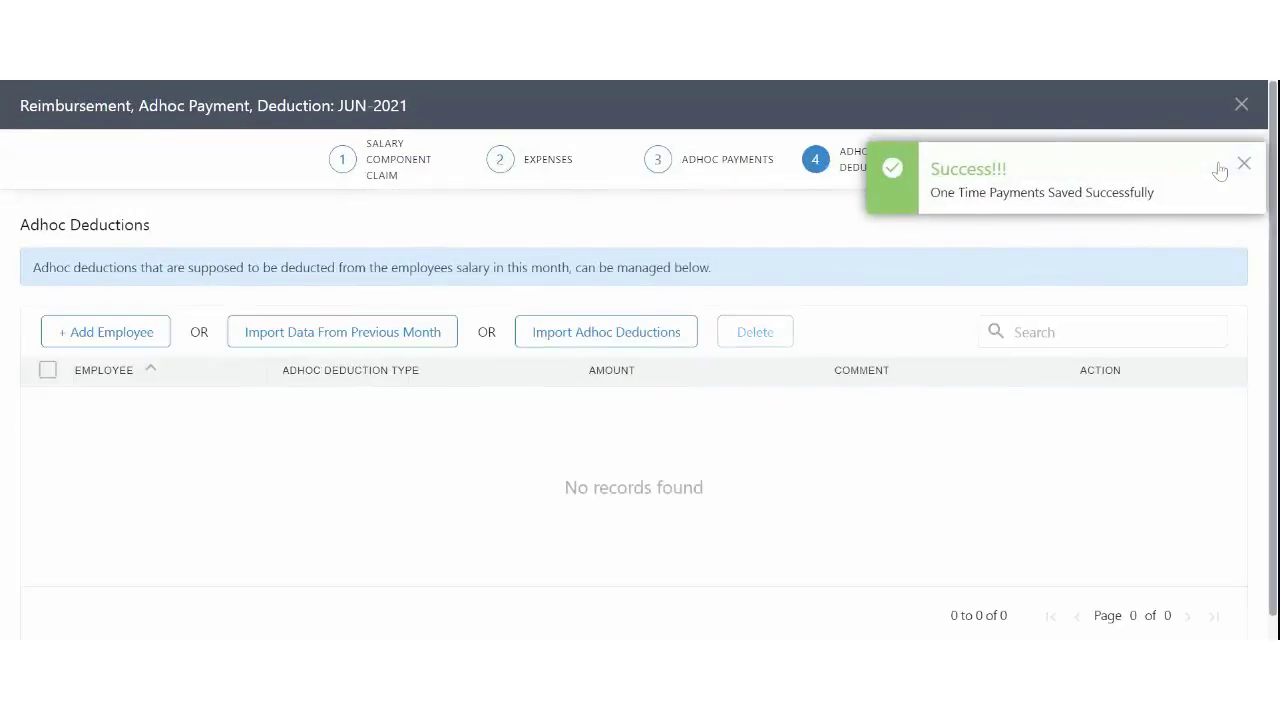
click(1243, 163)
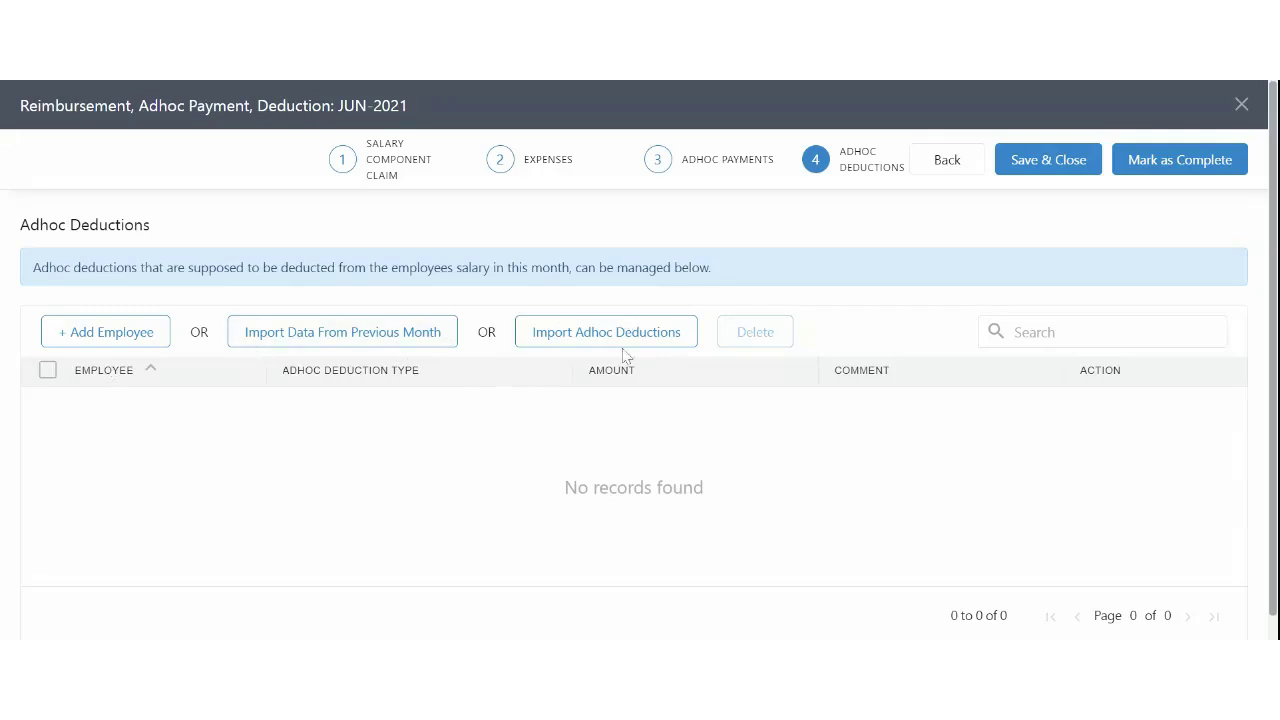
click(128, 340)
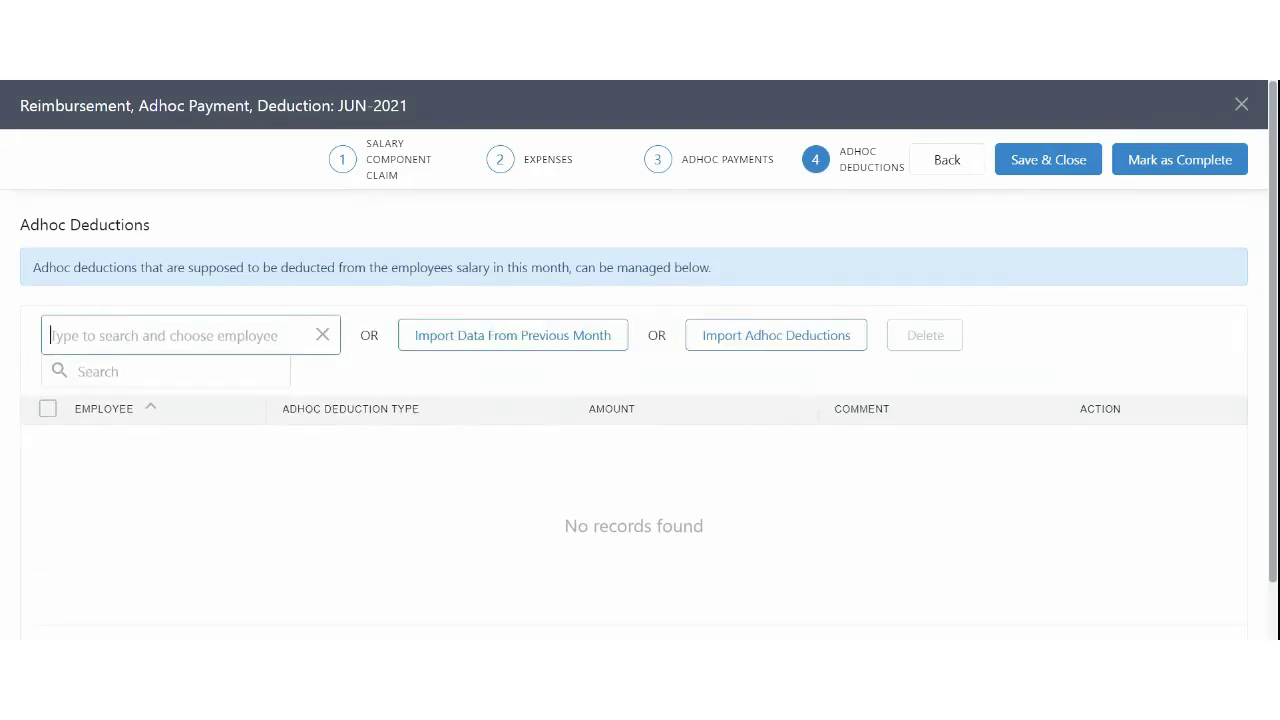
text(Pran)
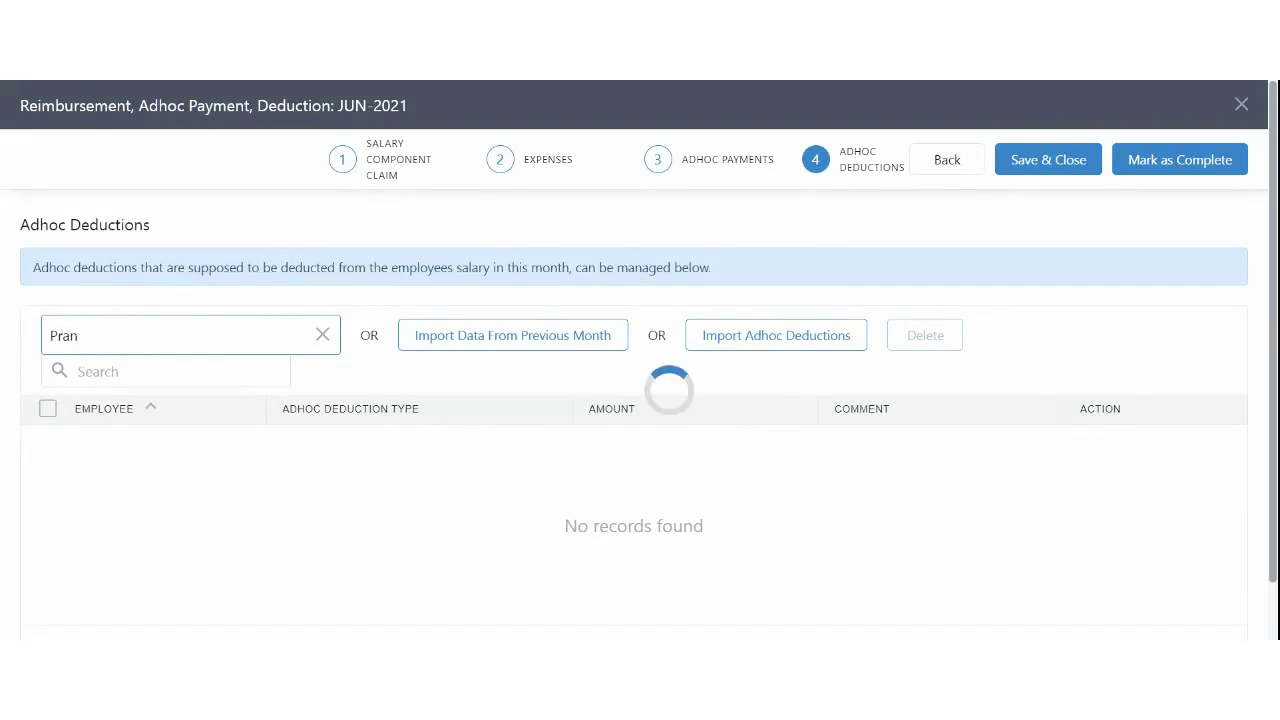
click(128, 380)
click(352, 418)
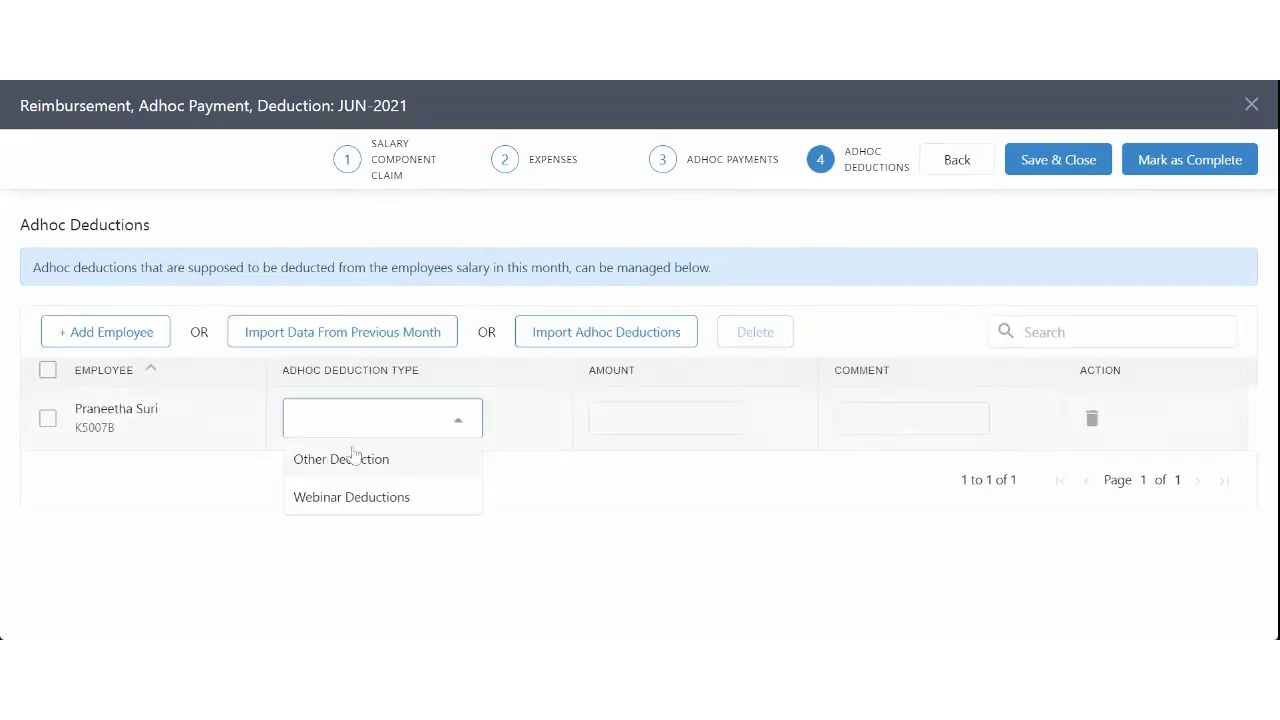
click(351, 497)
Set the Webinar Deductions amount to 1000 with the comment "test" and mark Reimbursement, Adhoc Payment, Deduction as complete
click(600, 418)
text(1)
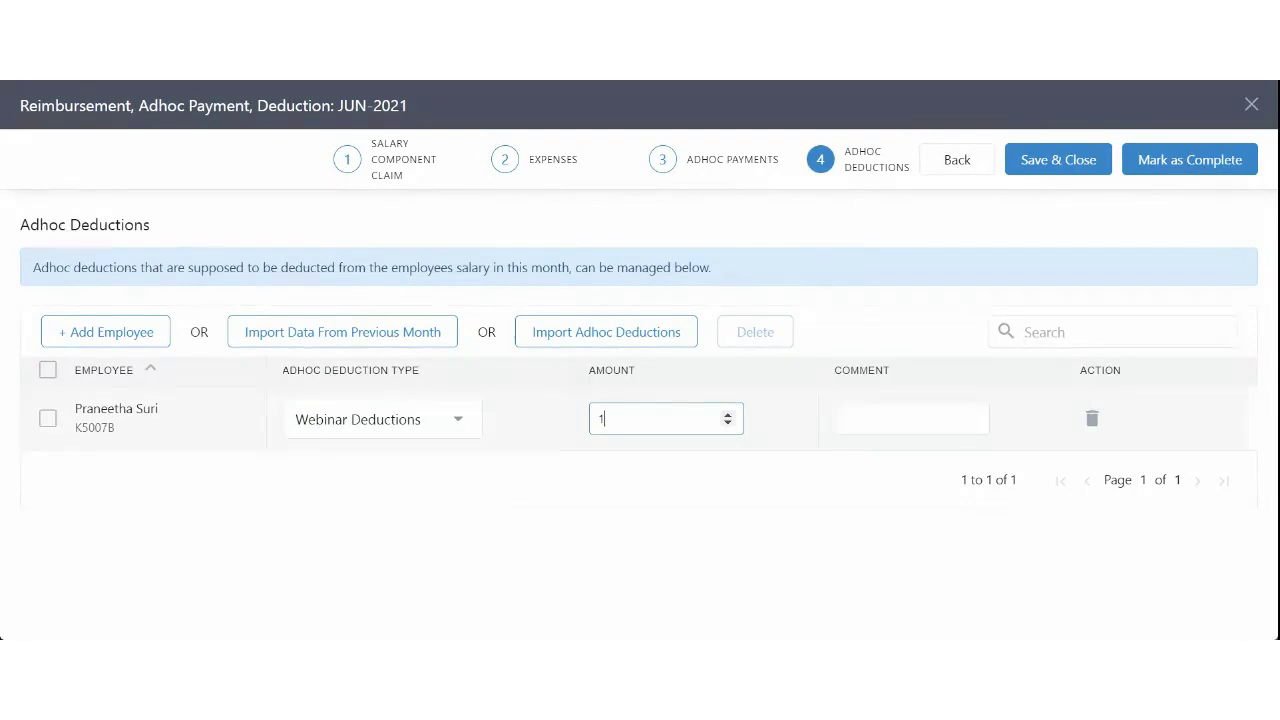
text(000)
key(Tab)
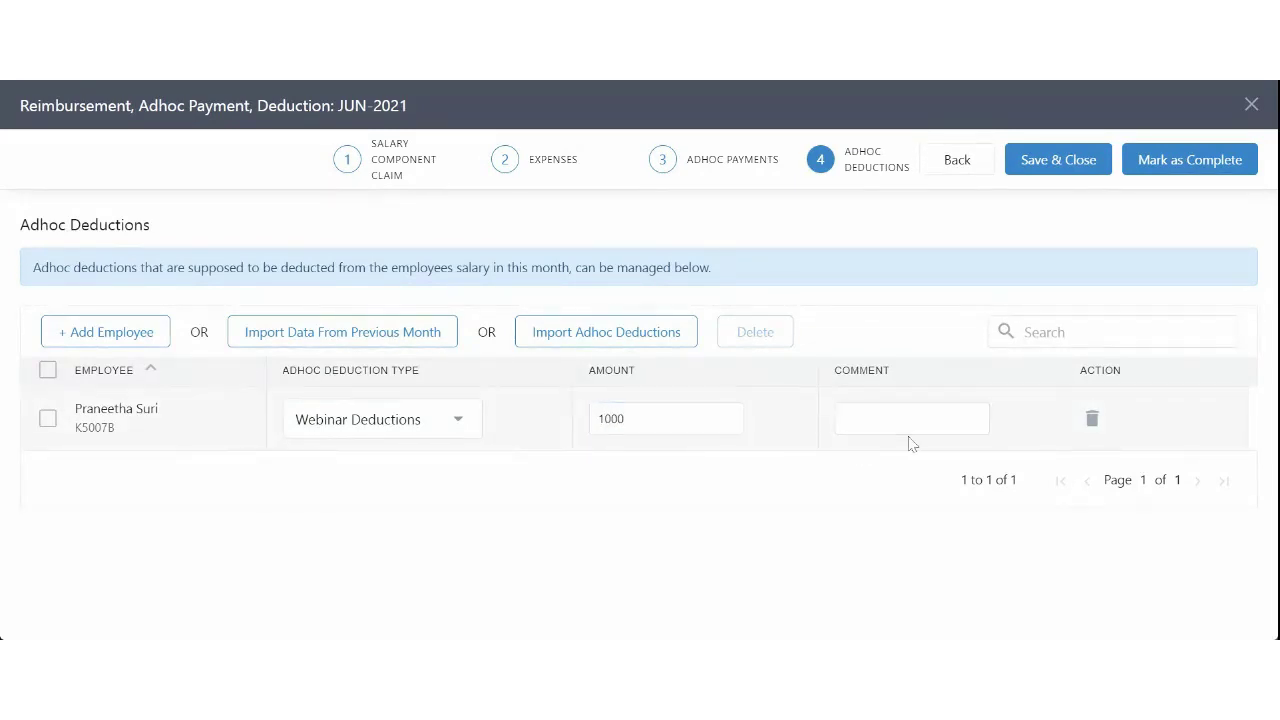
click(909, 430)
text(test)
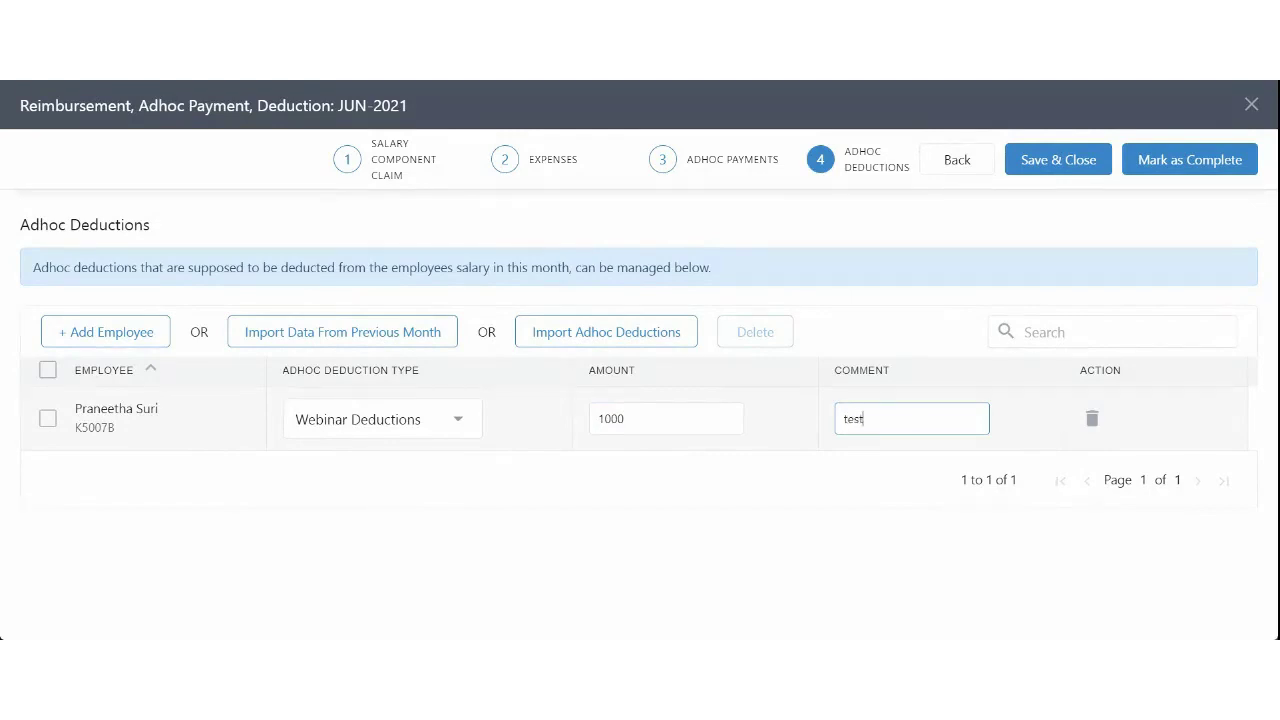
click(1150, 172)
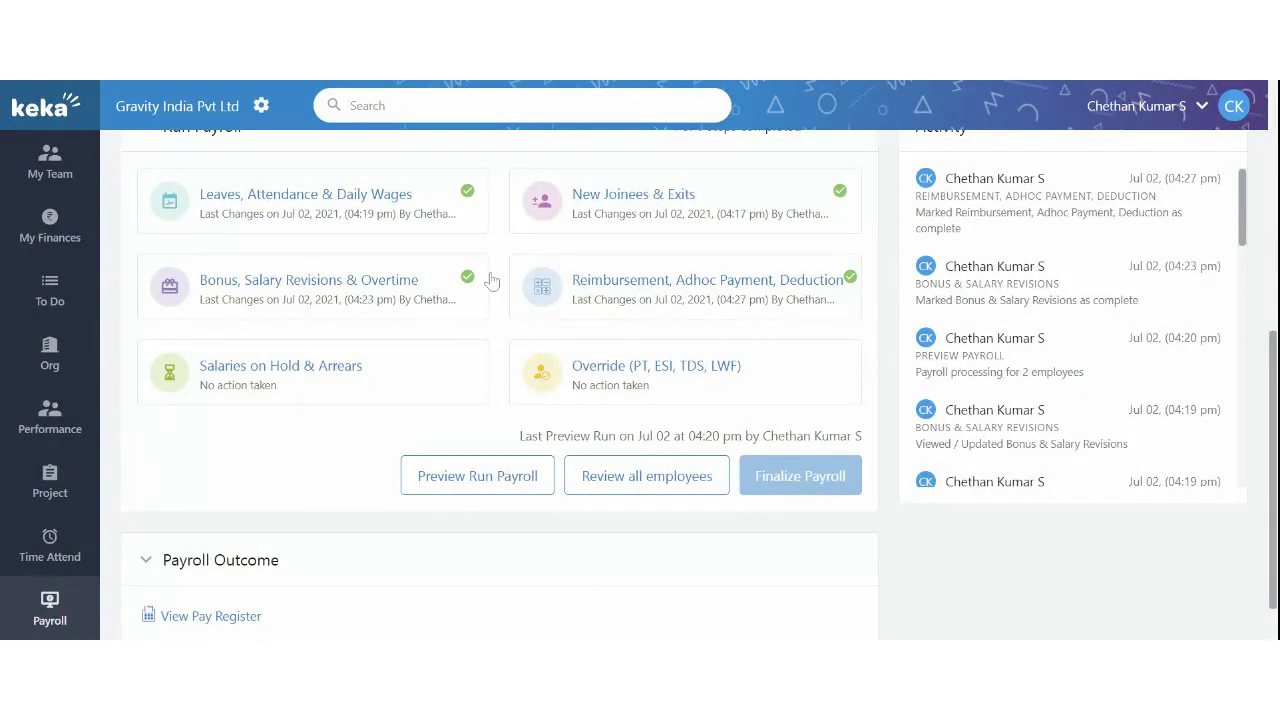
Open Salaries on Hold & Arrears and save through Salary Processing on Hold and Salary Payout on Hold without adding employees, continuing to Arrears
click(297, 383)
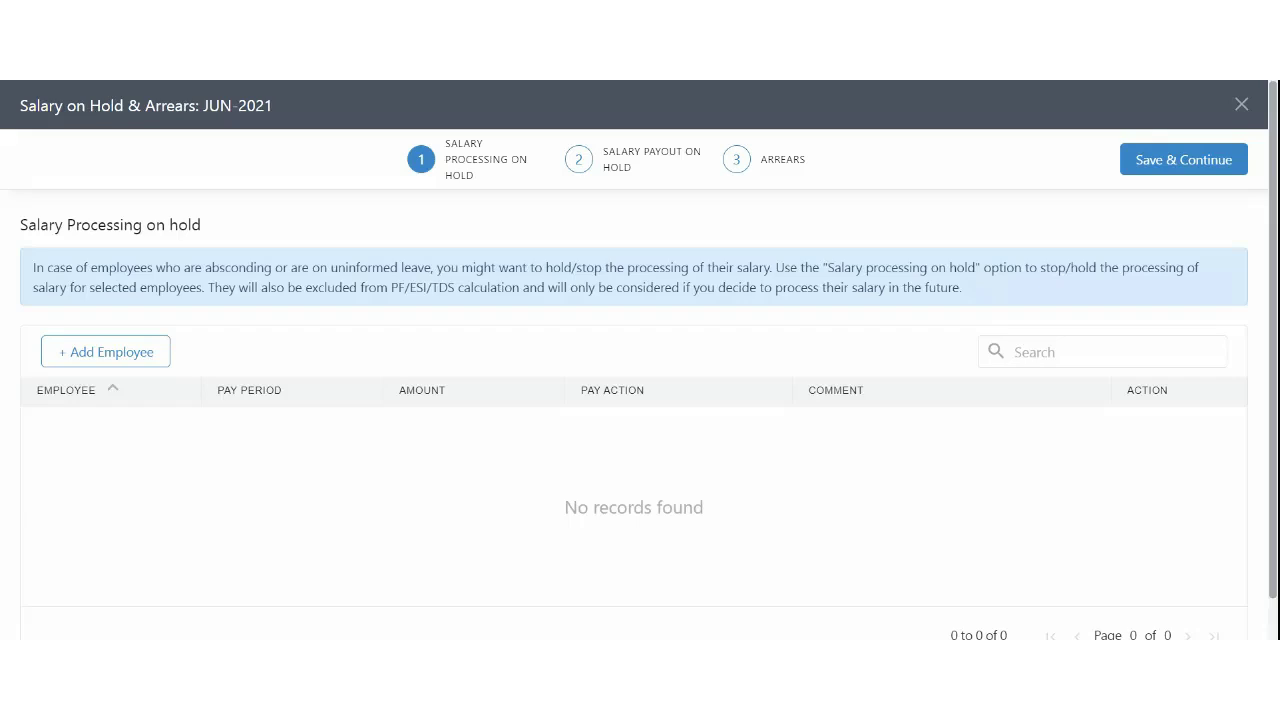
click(140, 355)
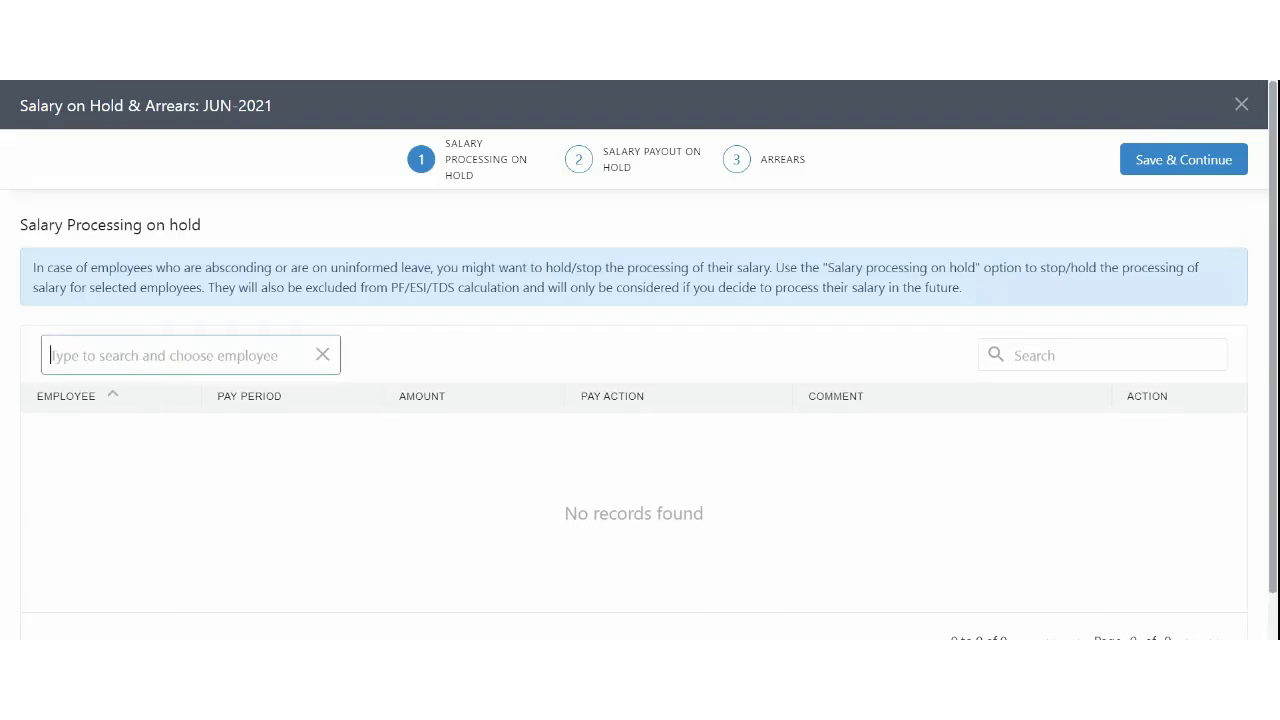
click(323, 355)
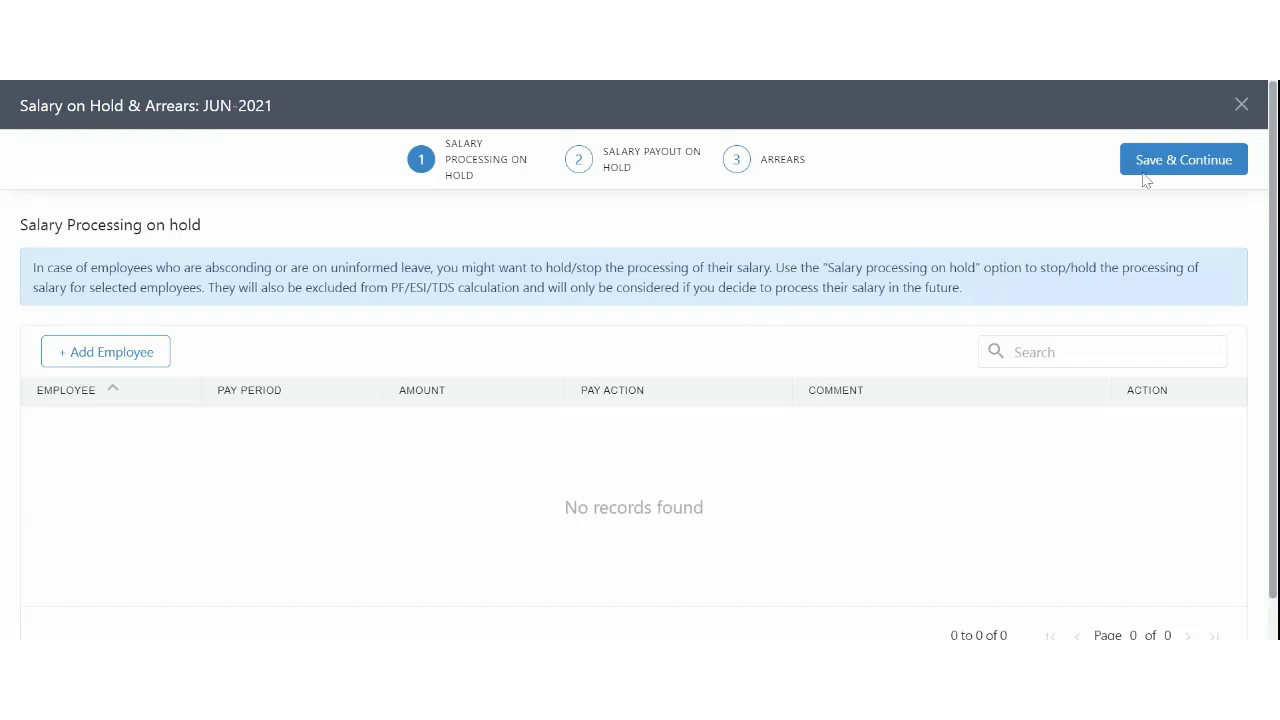
click(1195, 163)
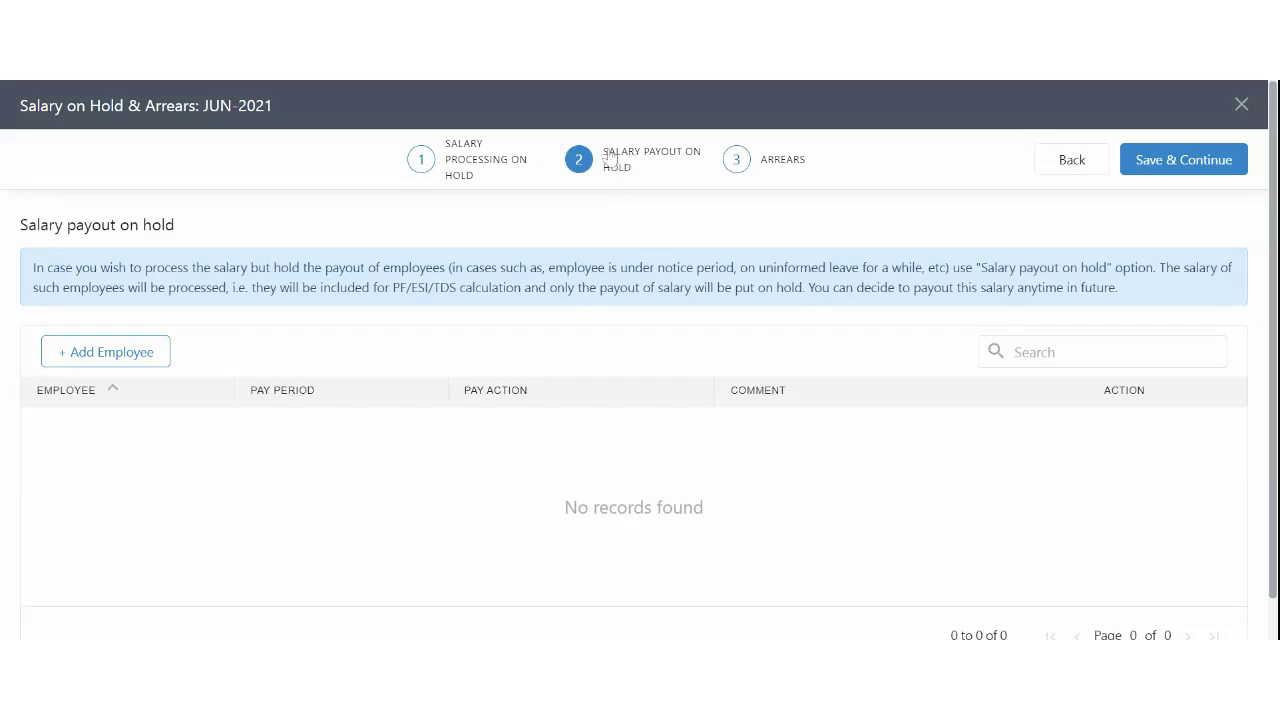
drag(606, 151, 641, 176)
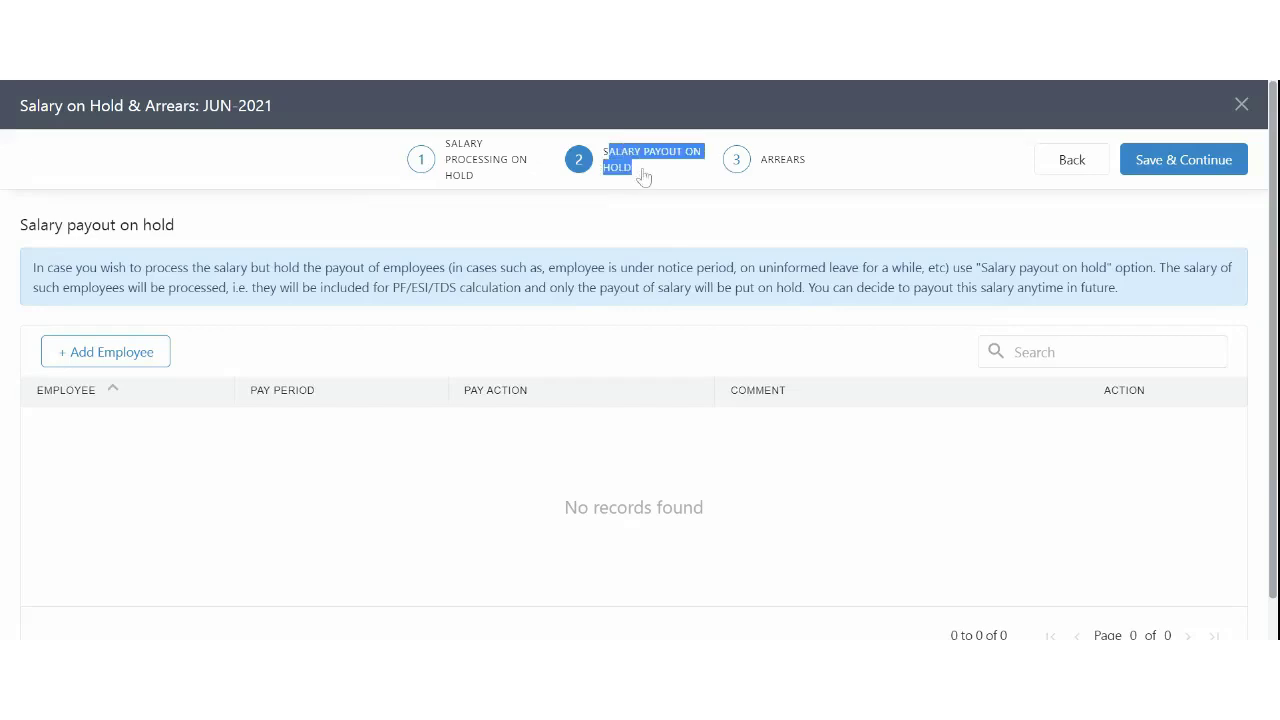
click(1195, 166)
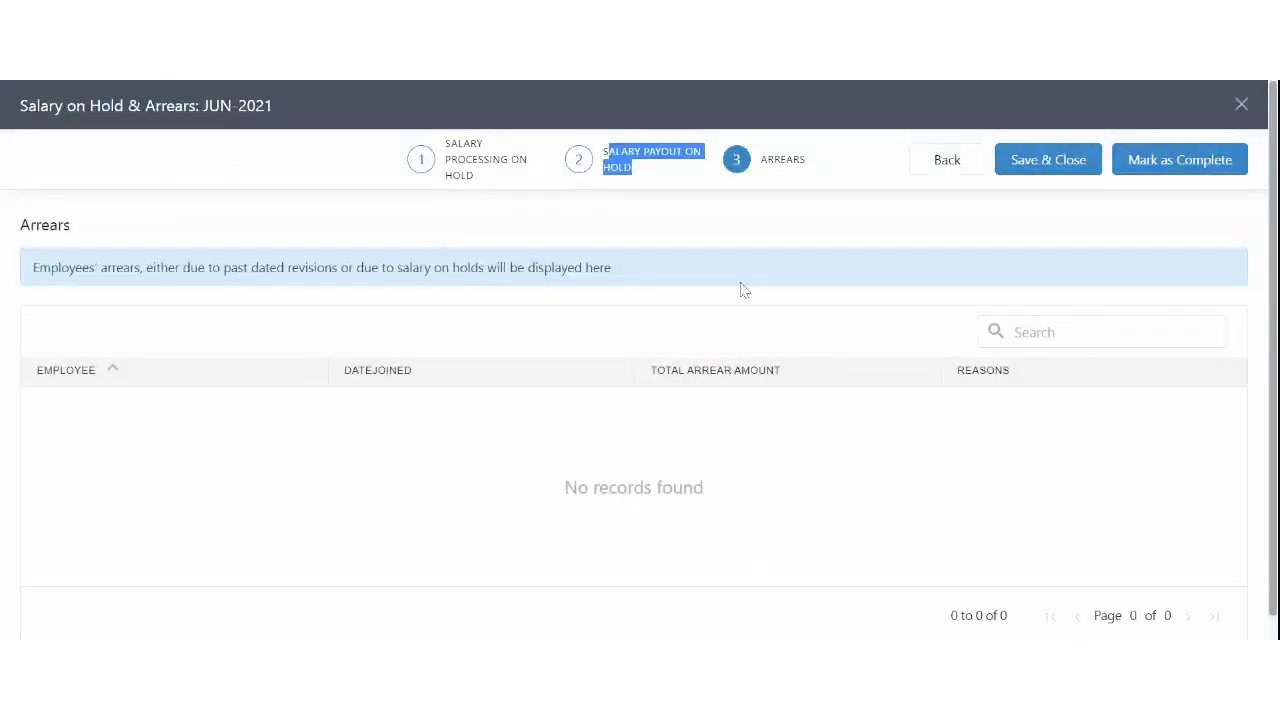
Review the June 2021 Arrears list and mark Salaries on Hold & Arrears as complete
drag(208, 106, 257, 106)
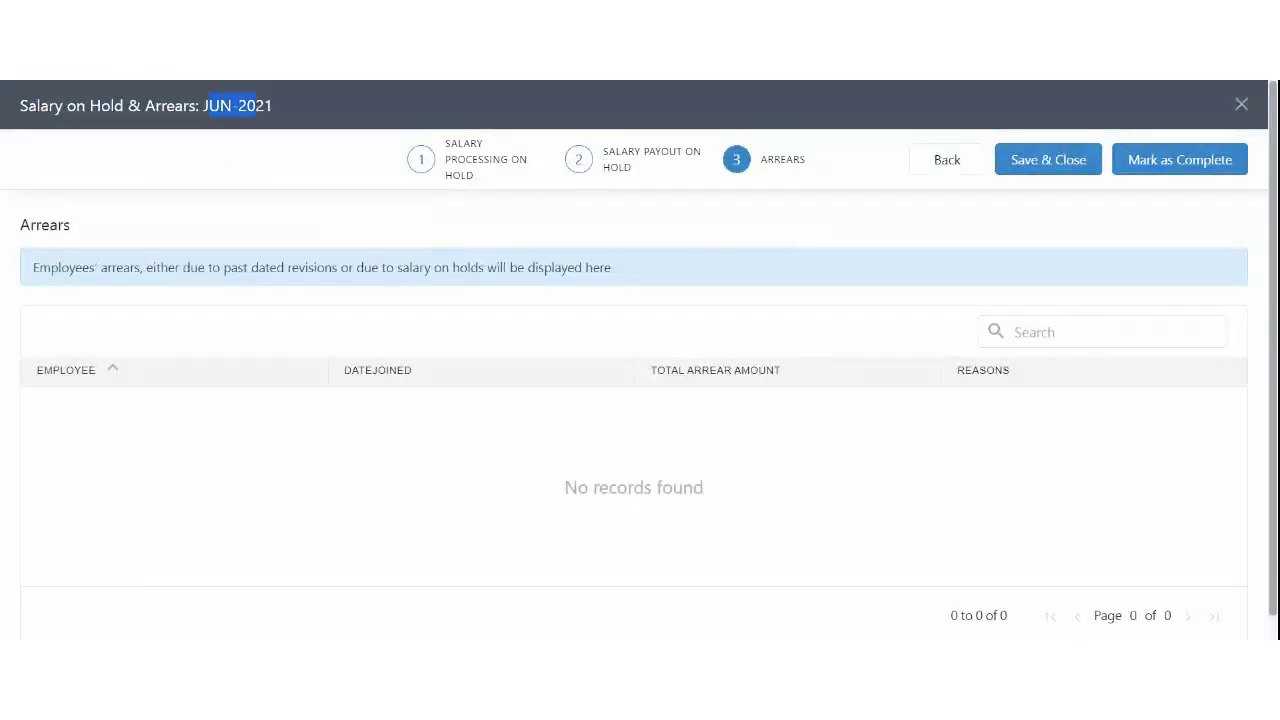
click(283, 192)
scroll(546, 474, down, 1)
scroll(546, 474, up, 1)
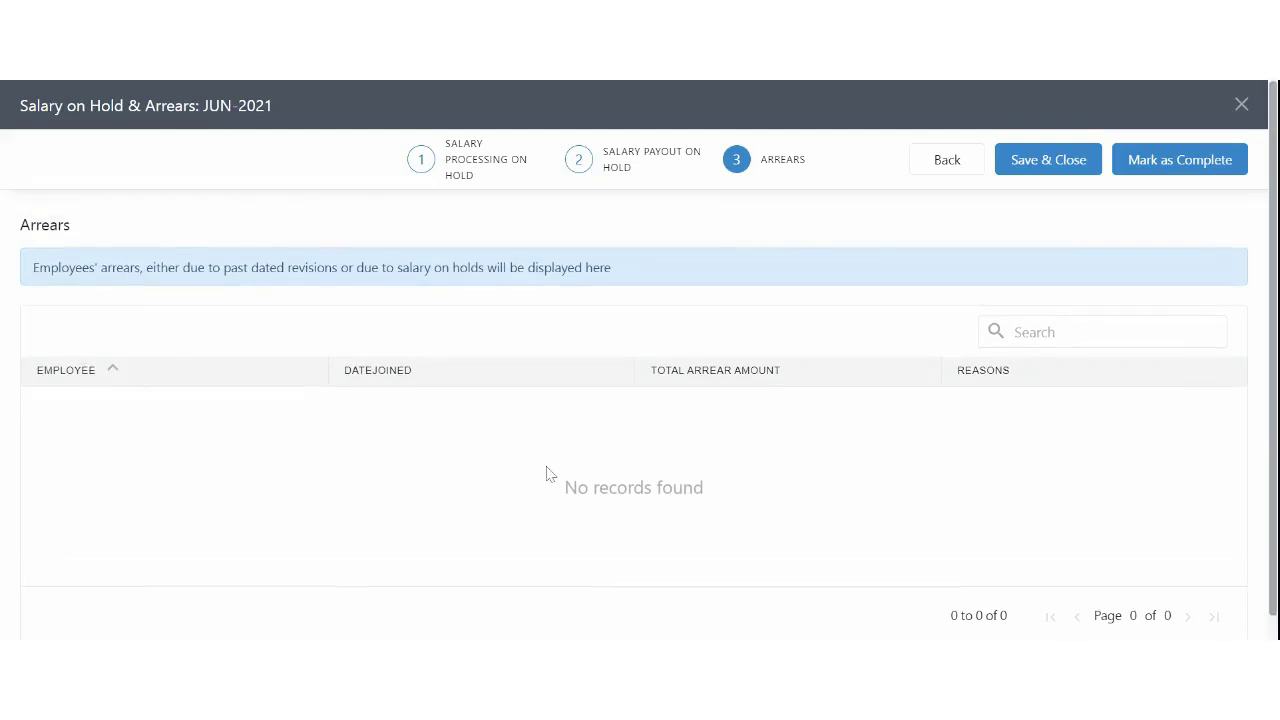
scroll(546, 474, down, 1)
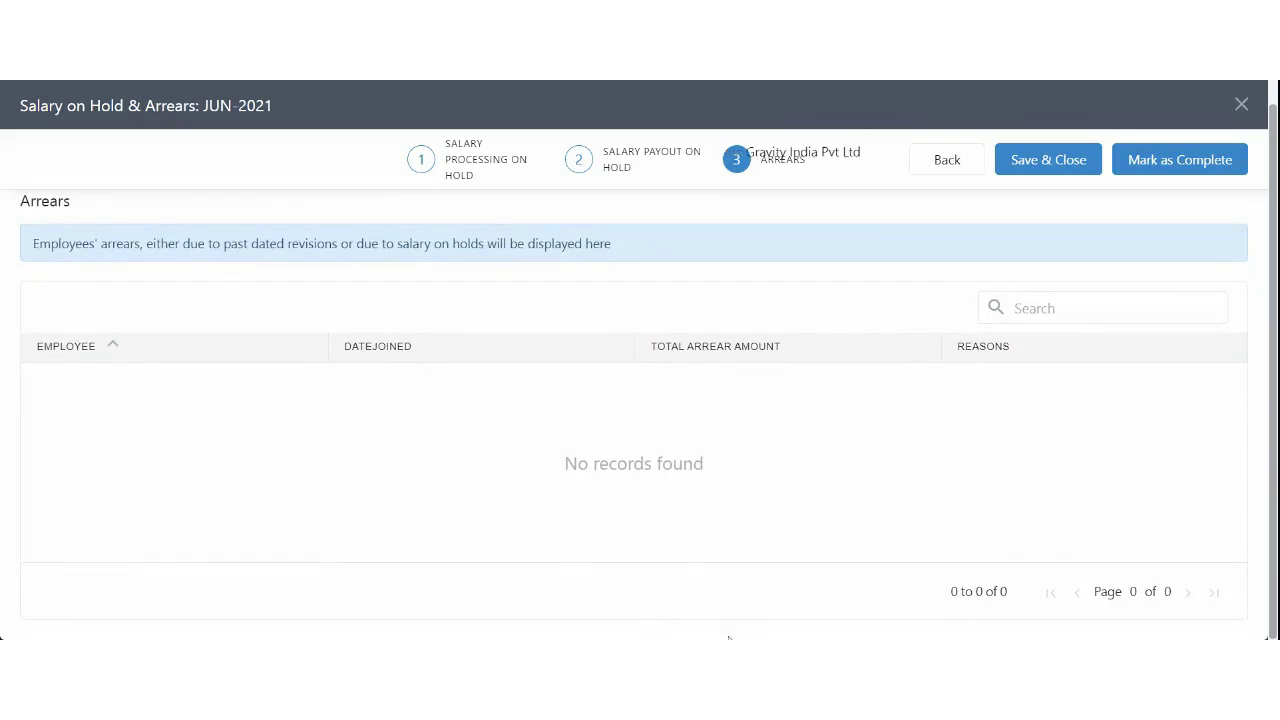
click(1150, 160)
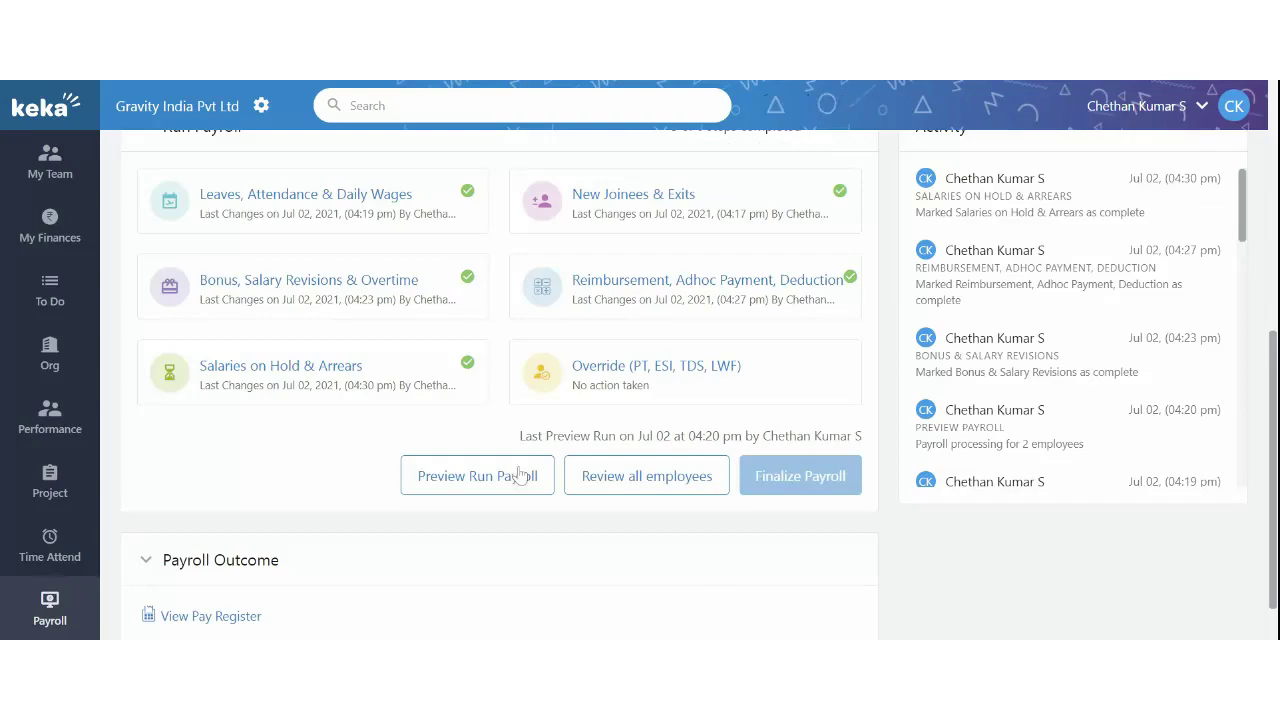
Reopen Salaries on Hold & Arrears, save through its three stages without adding employees, and open Override (PT, ESI, TDS, LWF)
click(370, 386)
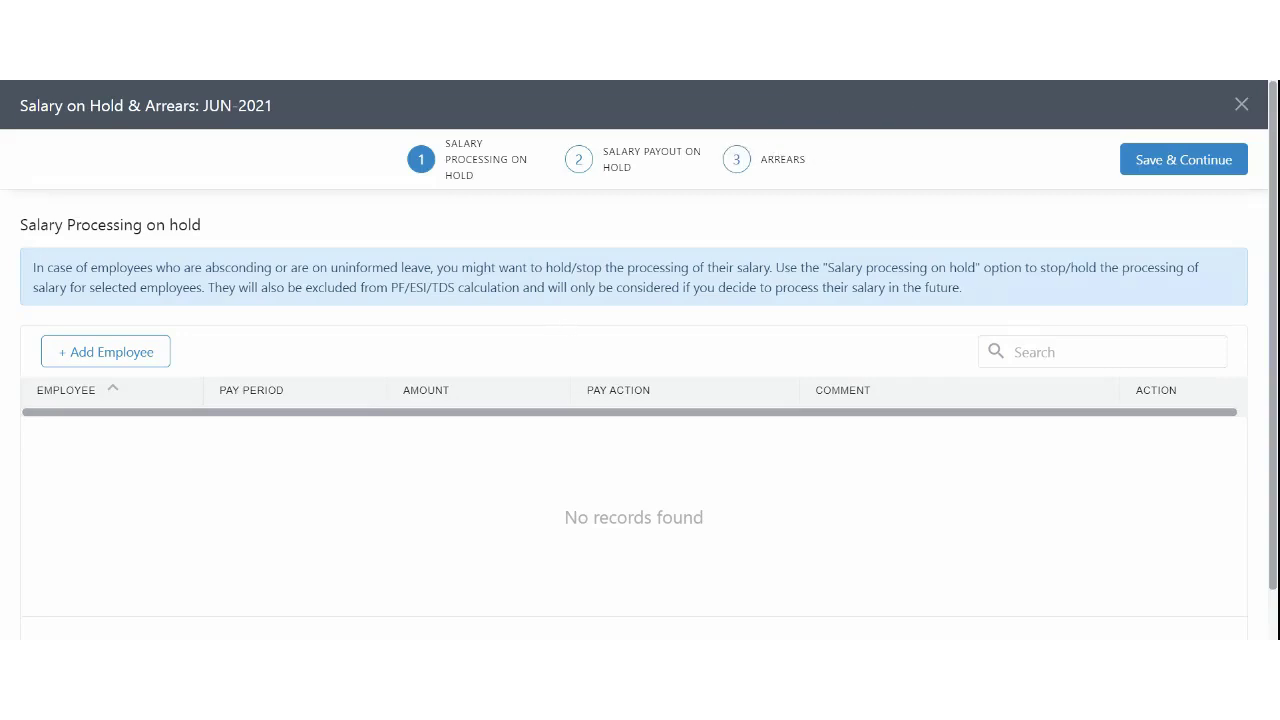
click(1159, 172)
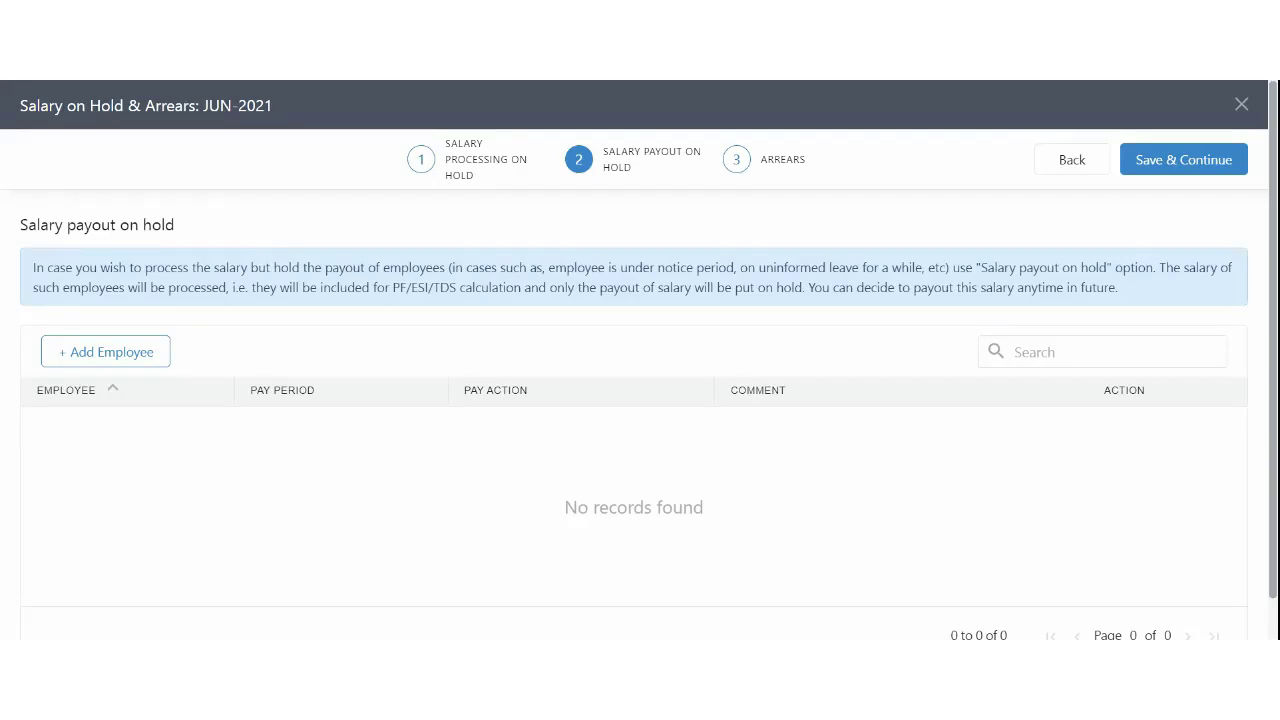
click(1153, 174)
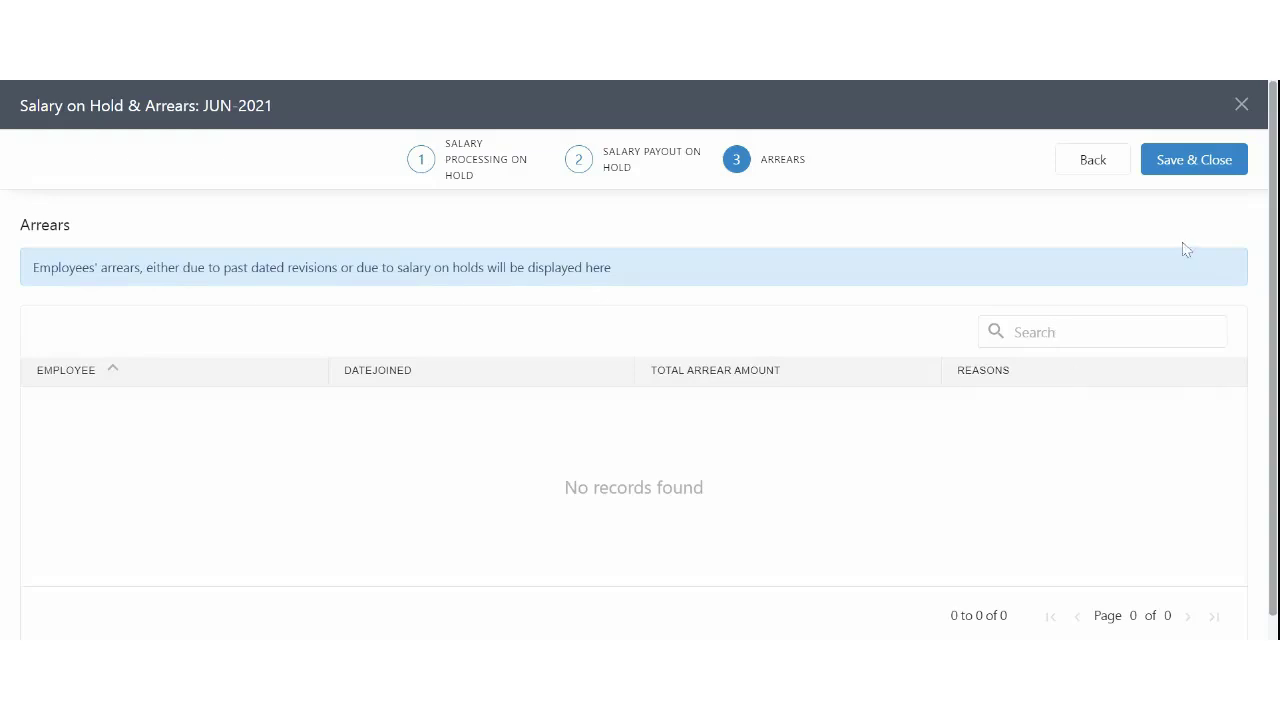
click(1194, 160)
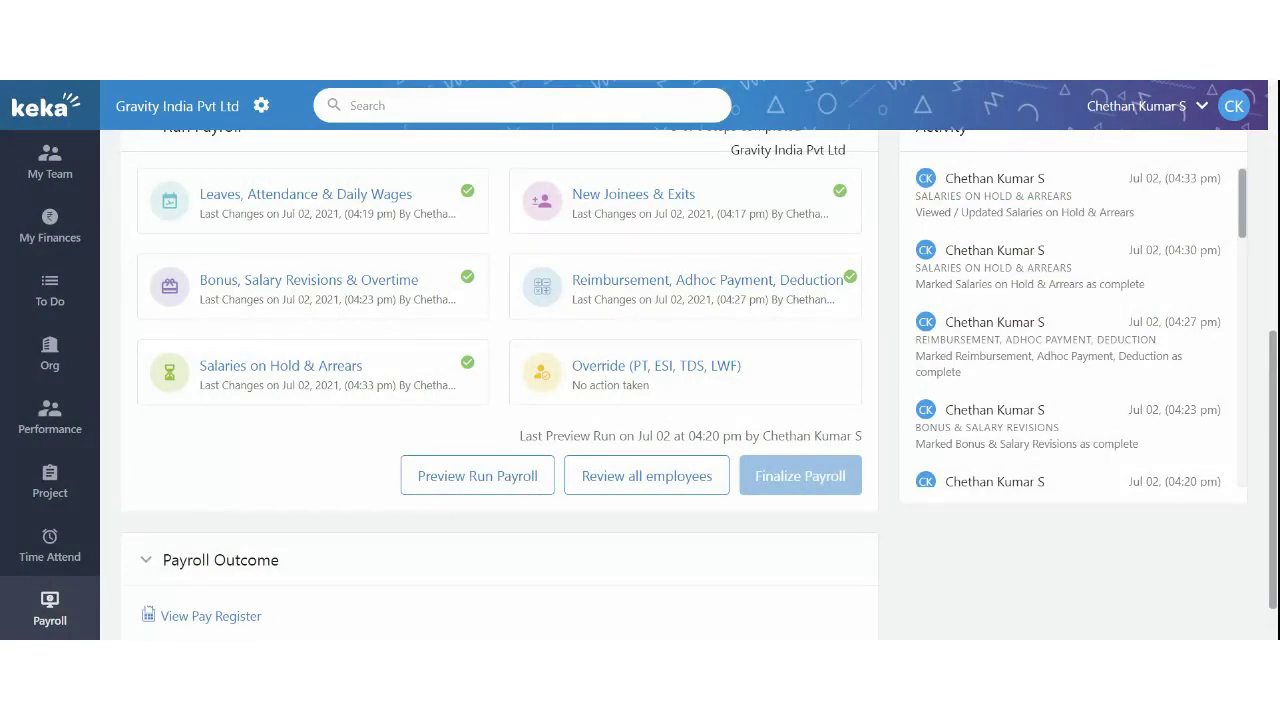
click(648, 372)
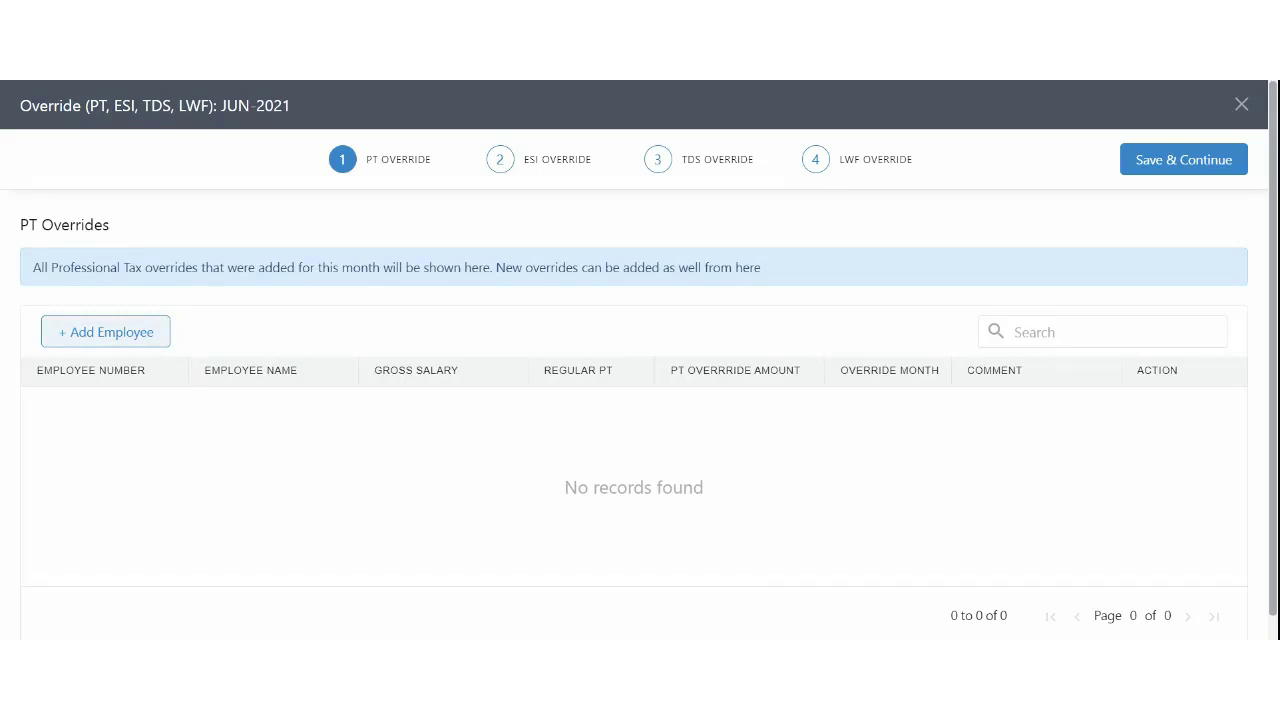
Add the CSM employee to PT Overrides with a June 2021 override amount of 300
click(113, 345)
click(113, 347)
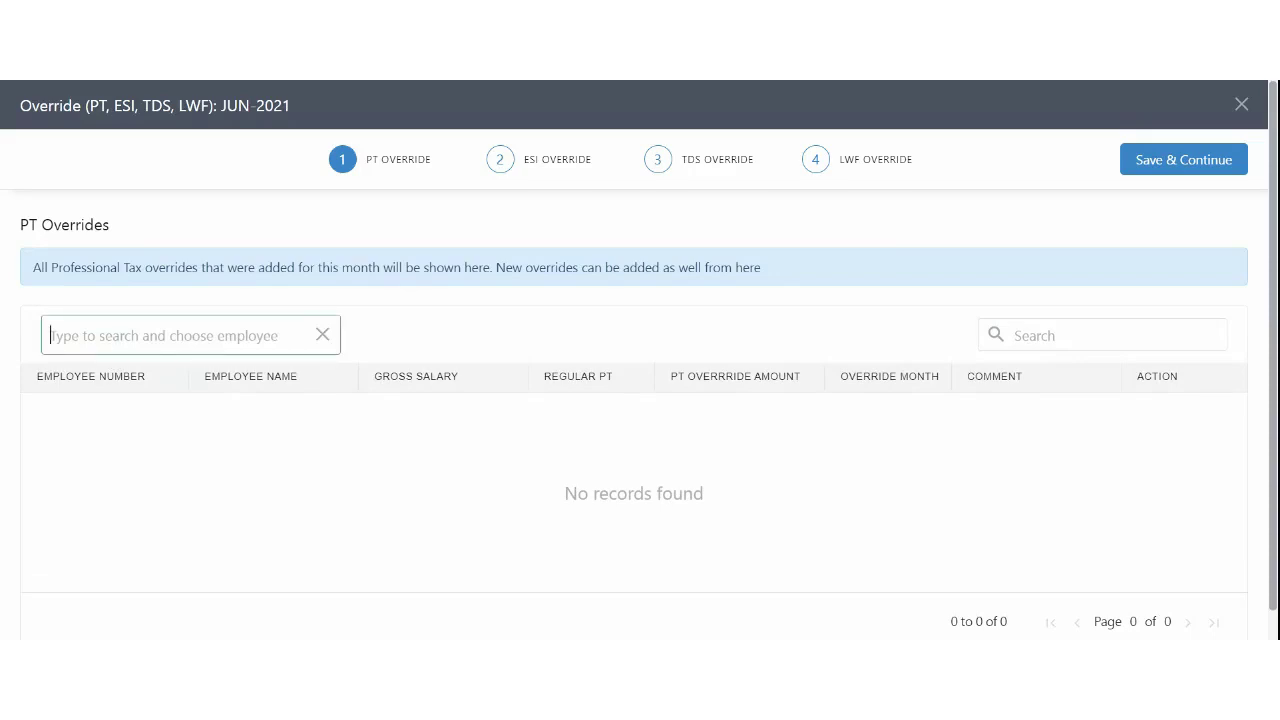
text(pran)
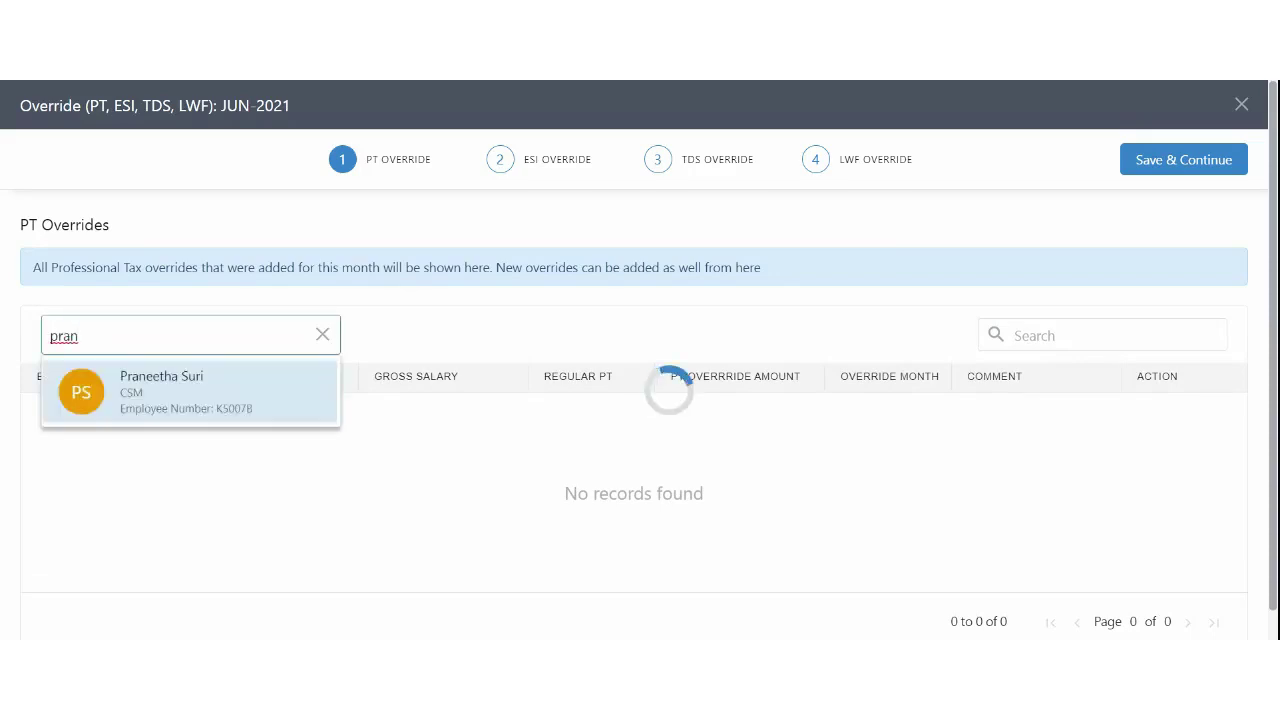
click(149, 385)
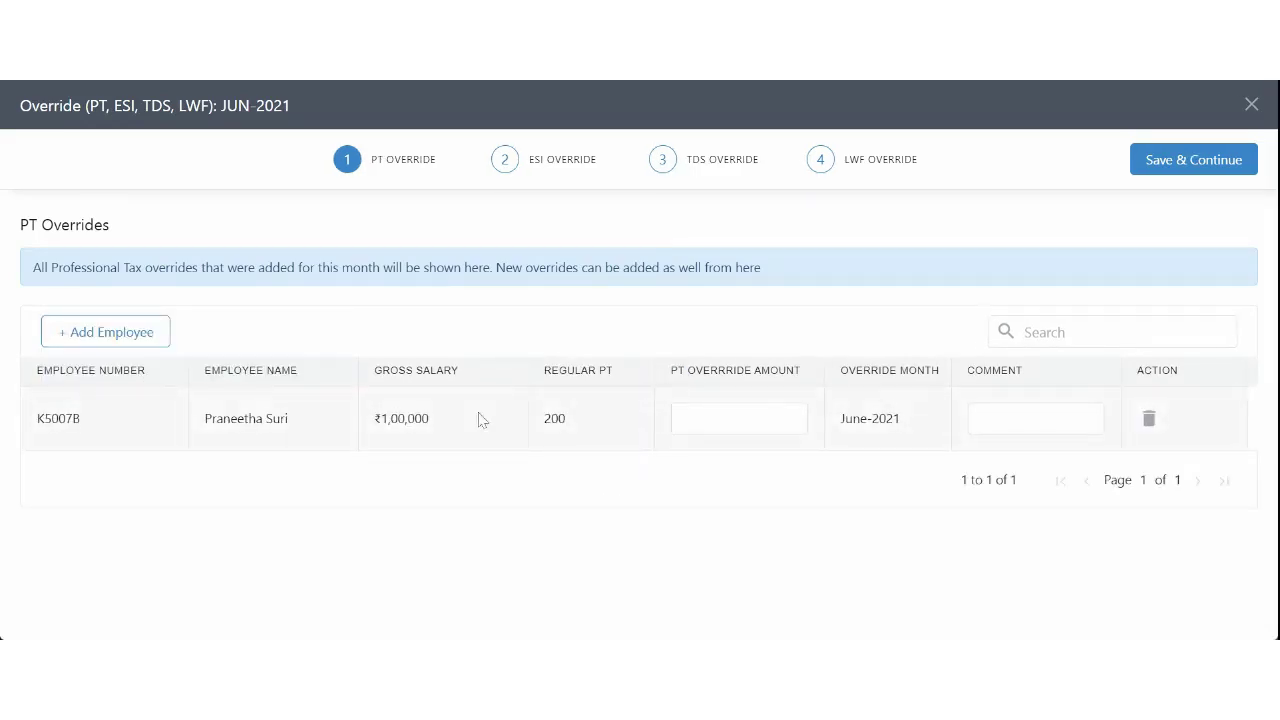
click(730, 418)
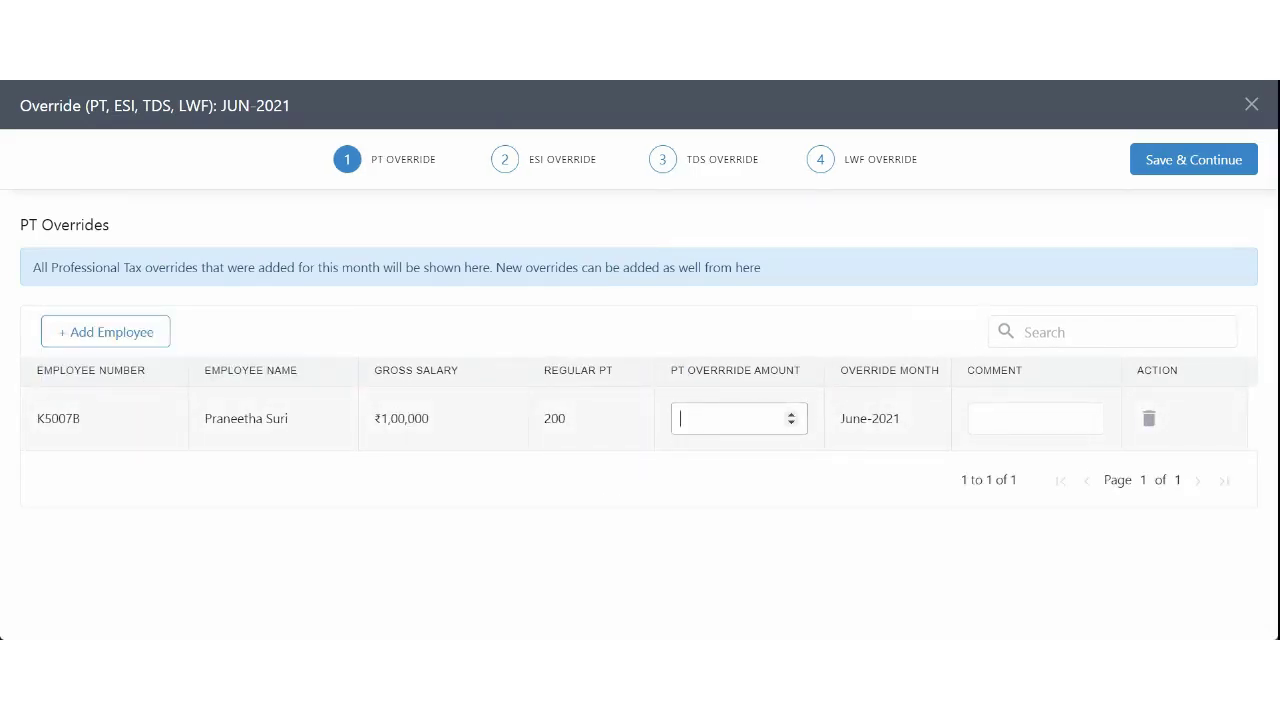
click(566, 420)
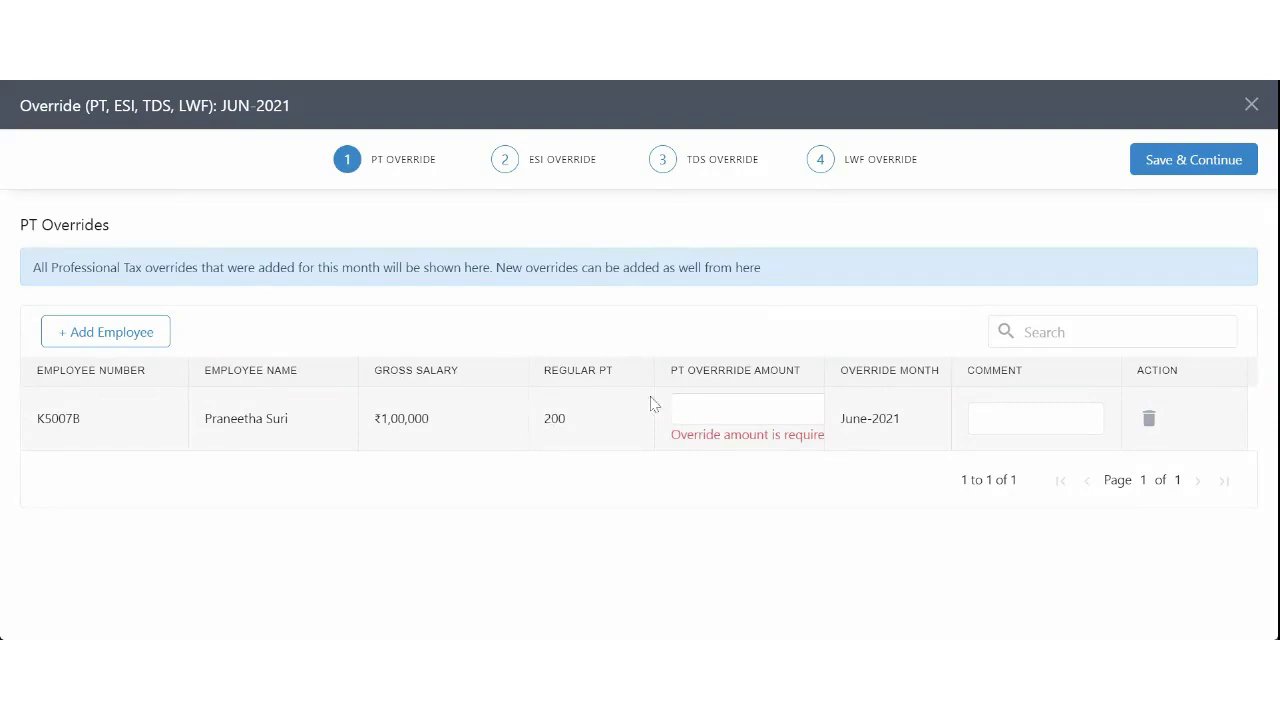
click(740, 410)
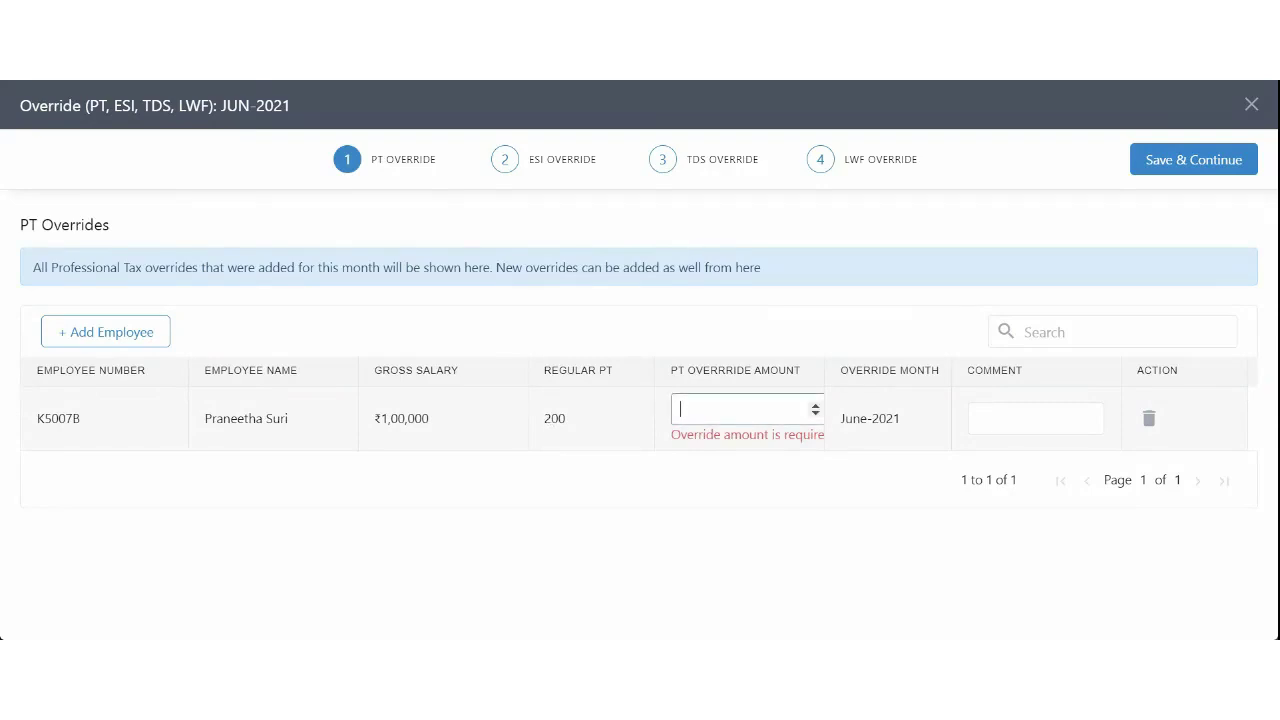
text(300)
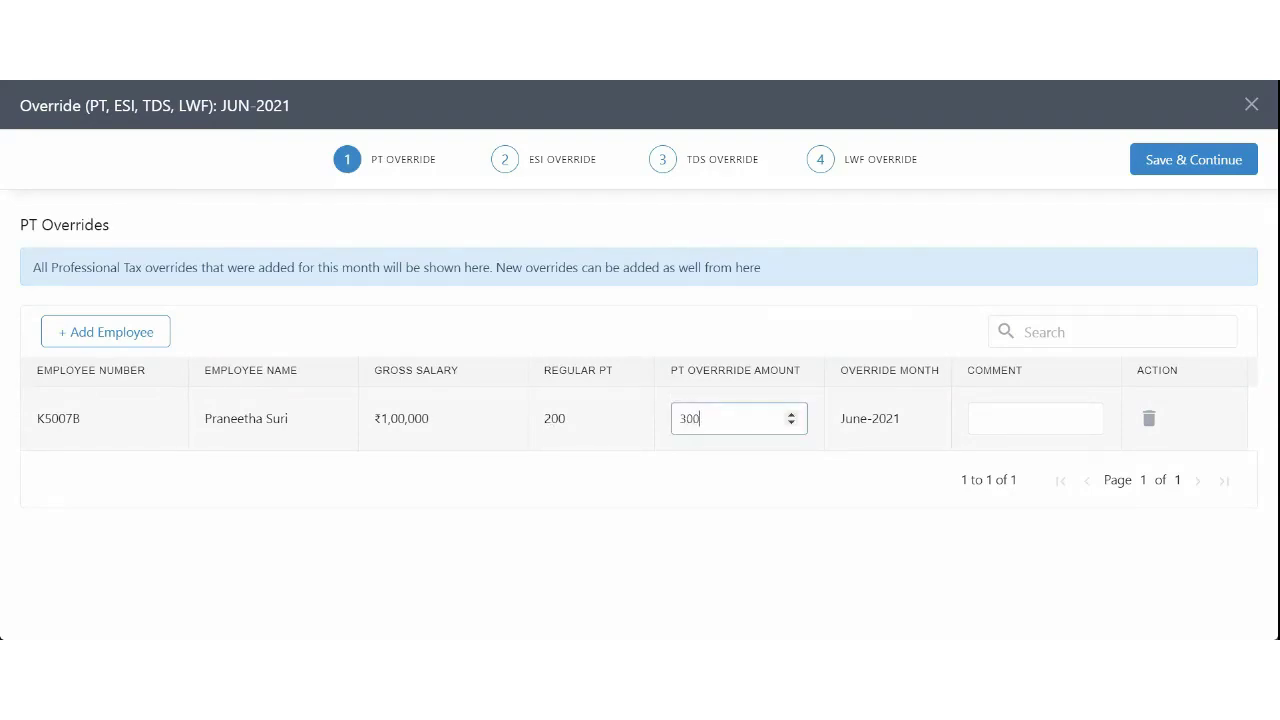
click(980, 419)
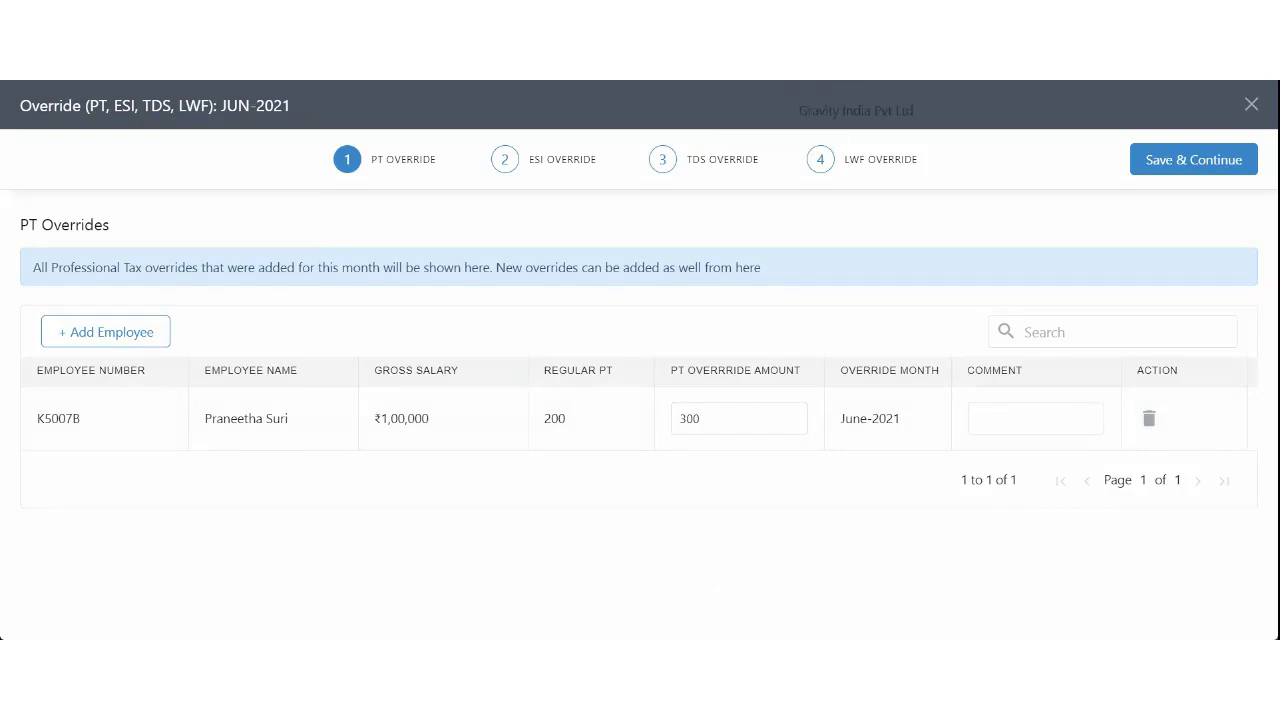
Delete the employee's PT override entry
click(1150, 419)
click(908, 250)
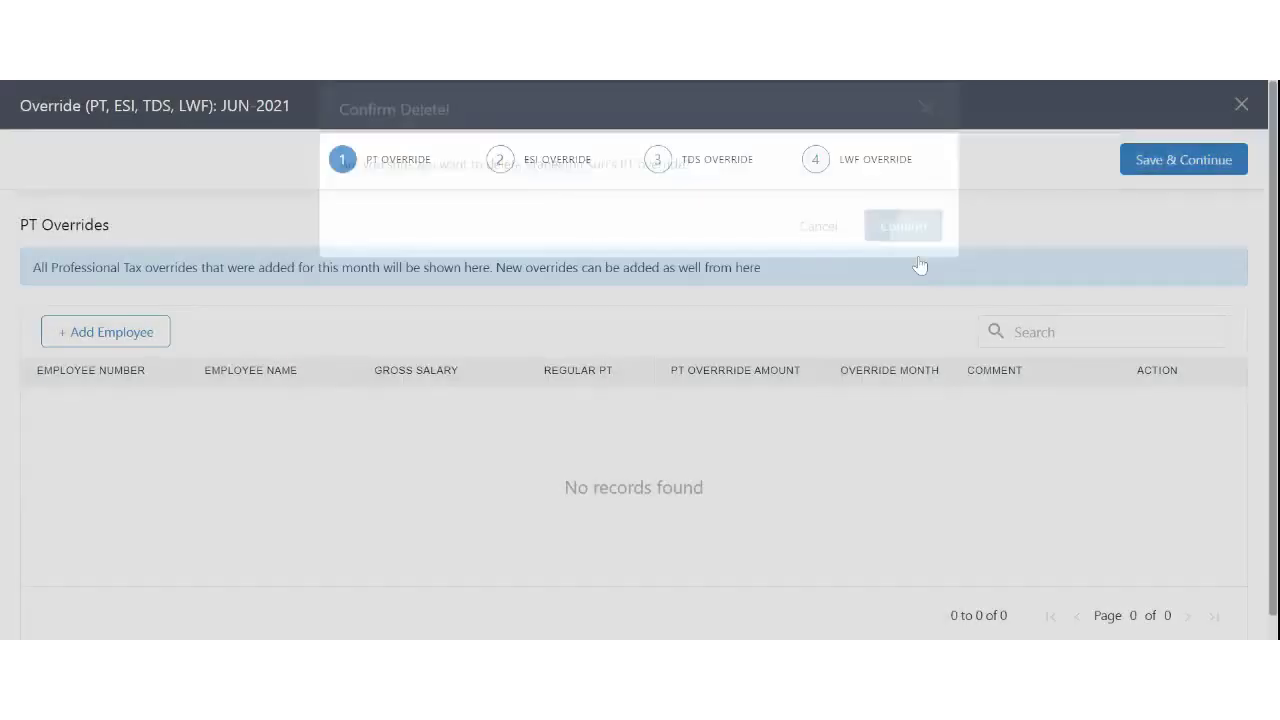
Save through PT Override and ESI Override without entries, continuing to TDS Overrides
click(1243, 164)
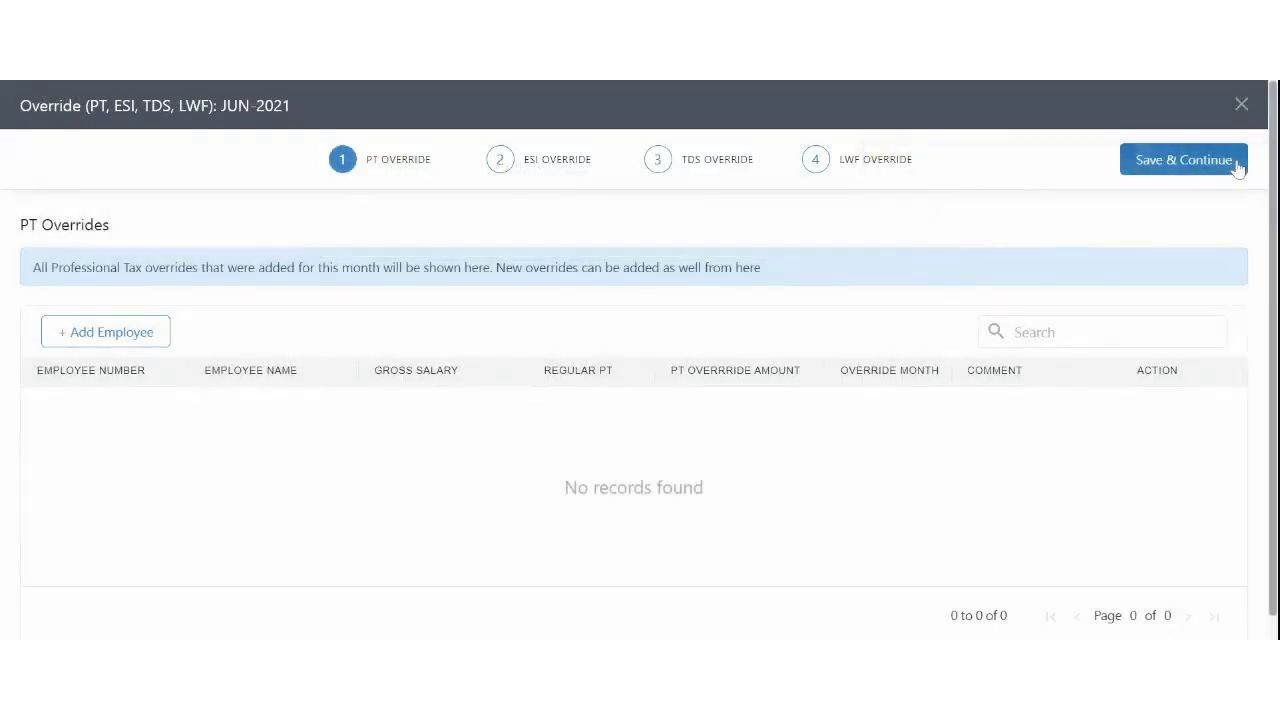
click(1237, 166)
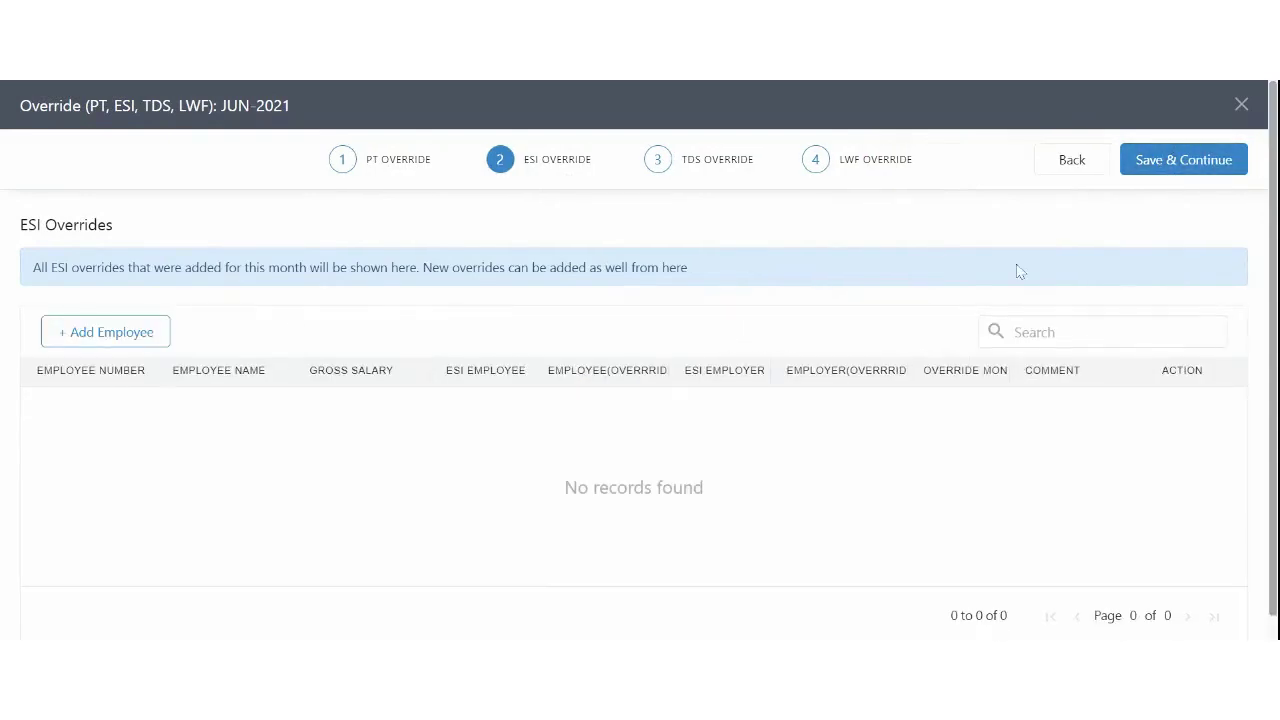
click(1155, 170)
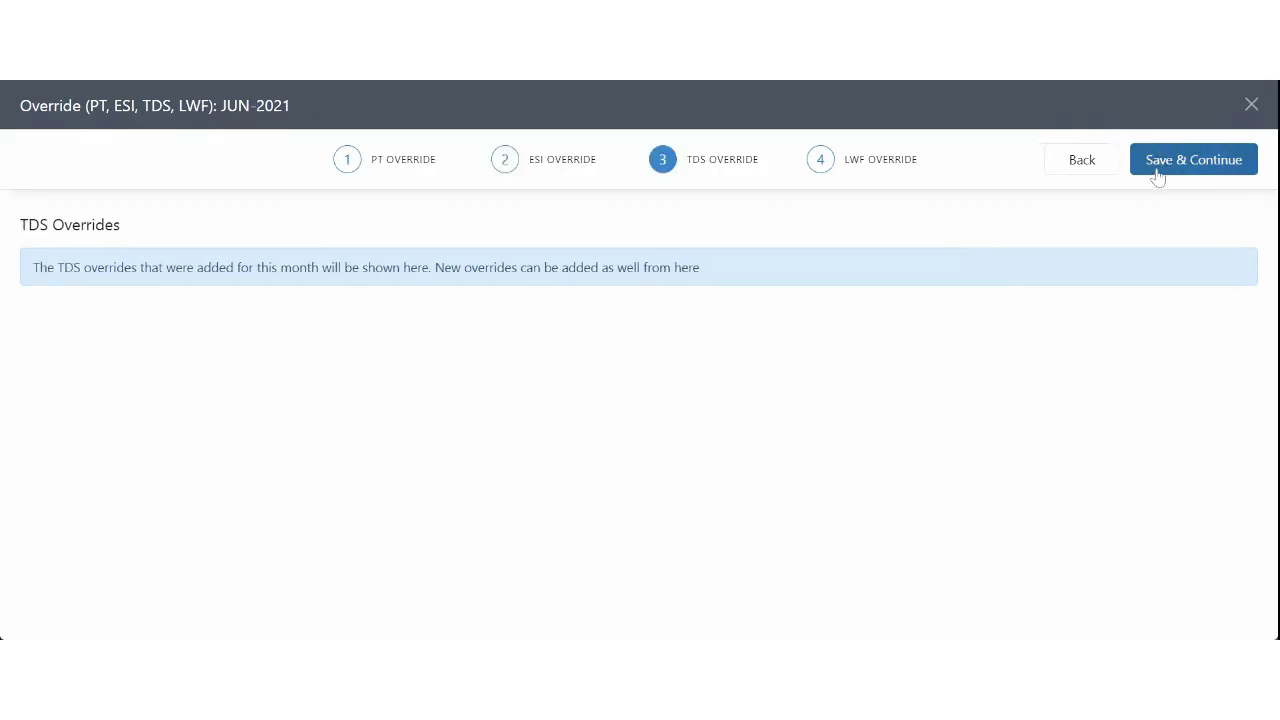
Add the CSM employee to TDS Overrides and set the June 2021 TDS override amount to 0
click(157, 338)
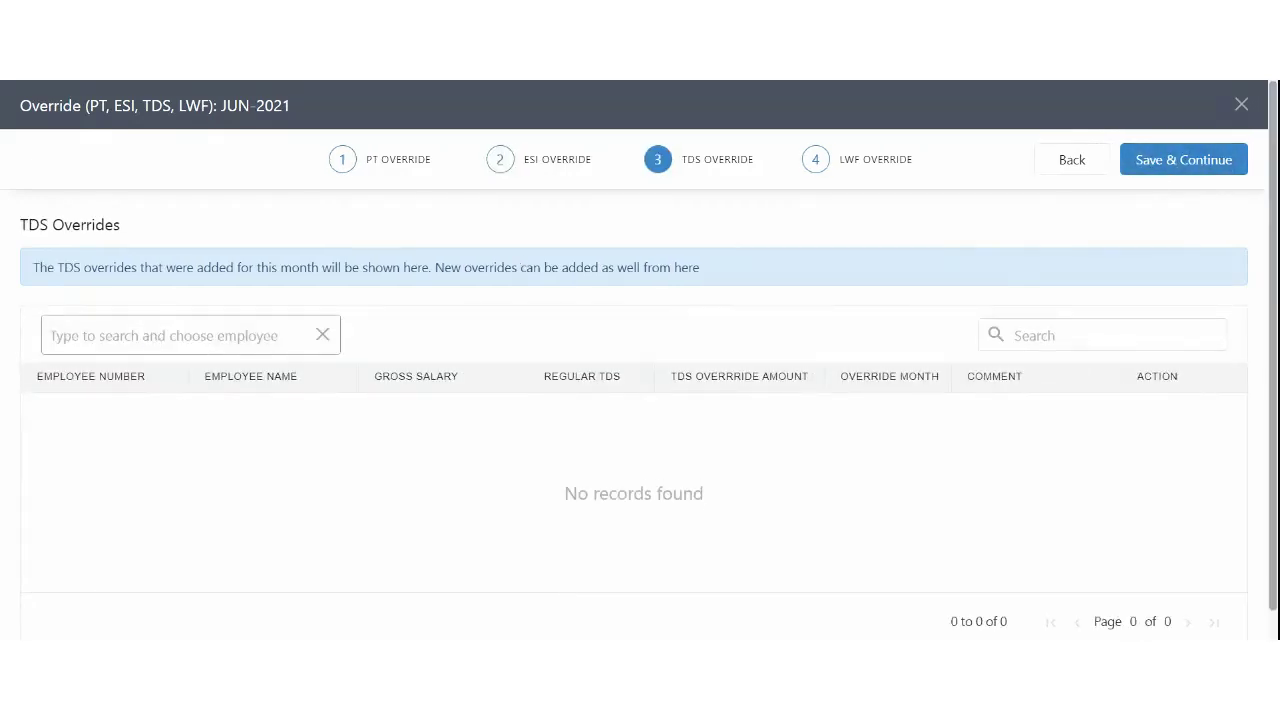
text(prane)
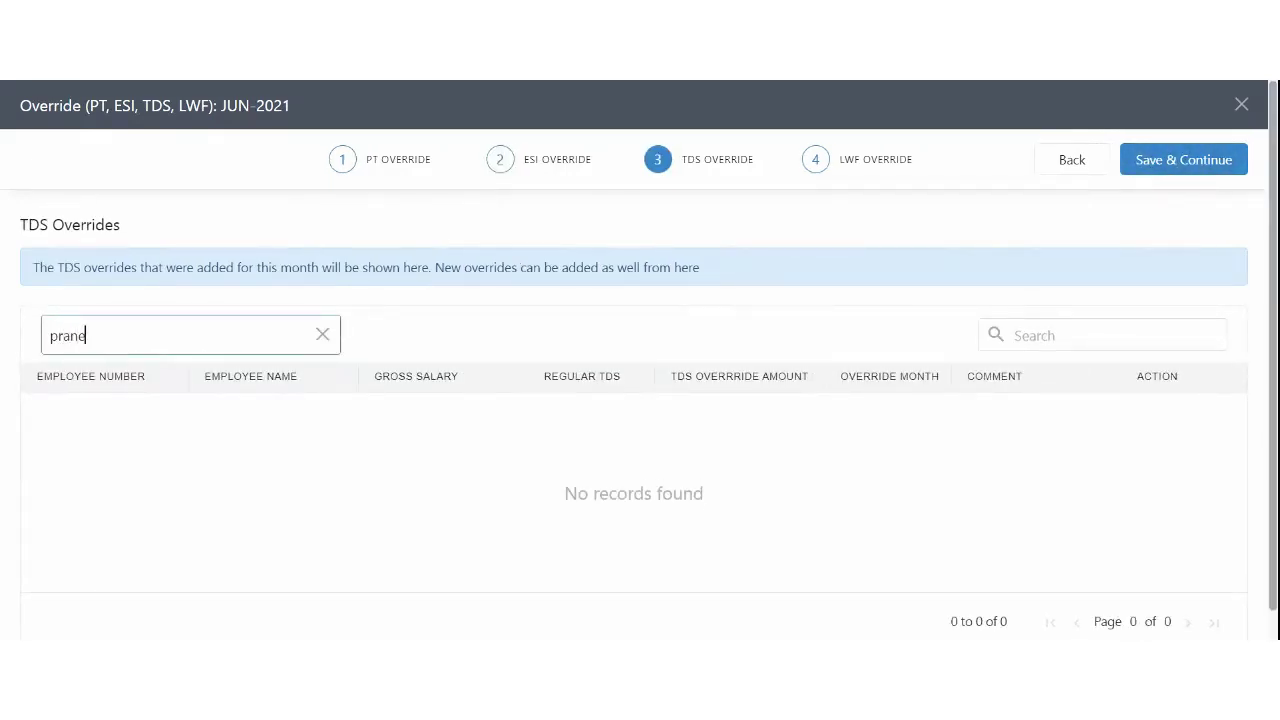
text(e)
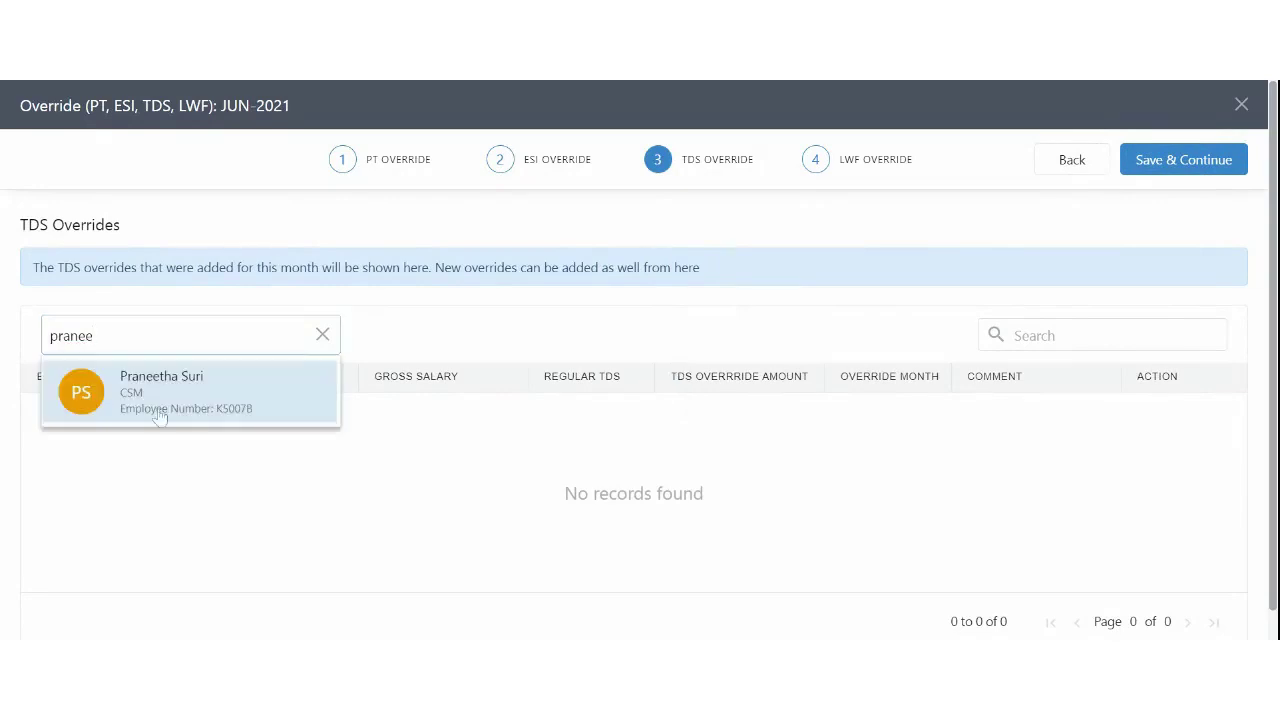
click(158, 416)
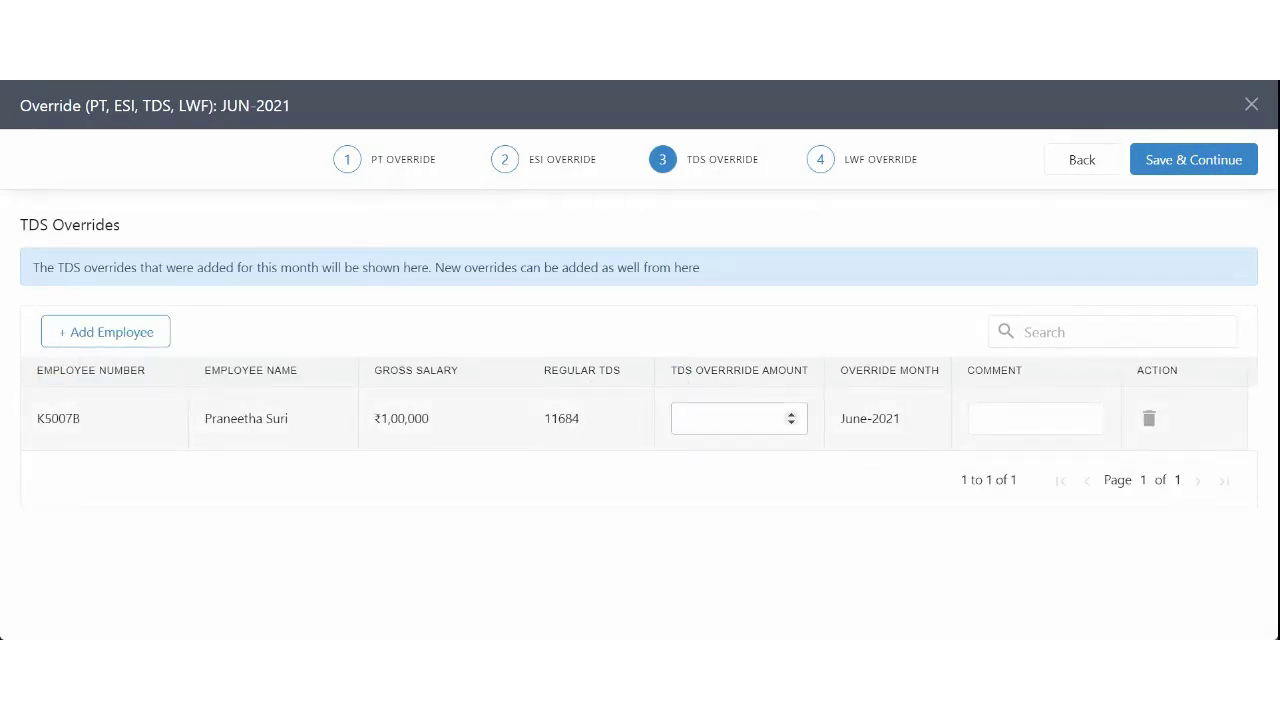
click(680, 418)
text(0)
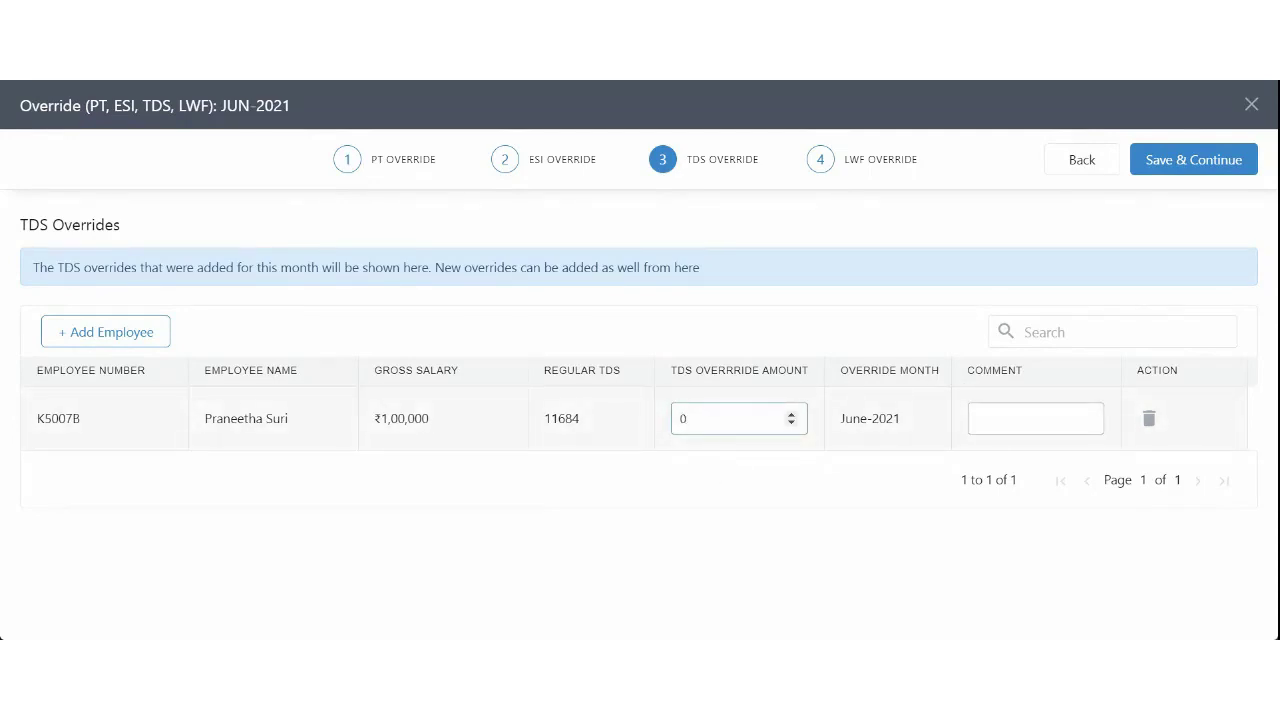
click(990, 418)
click(862, 420)
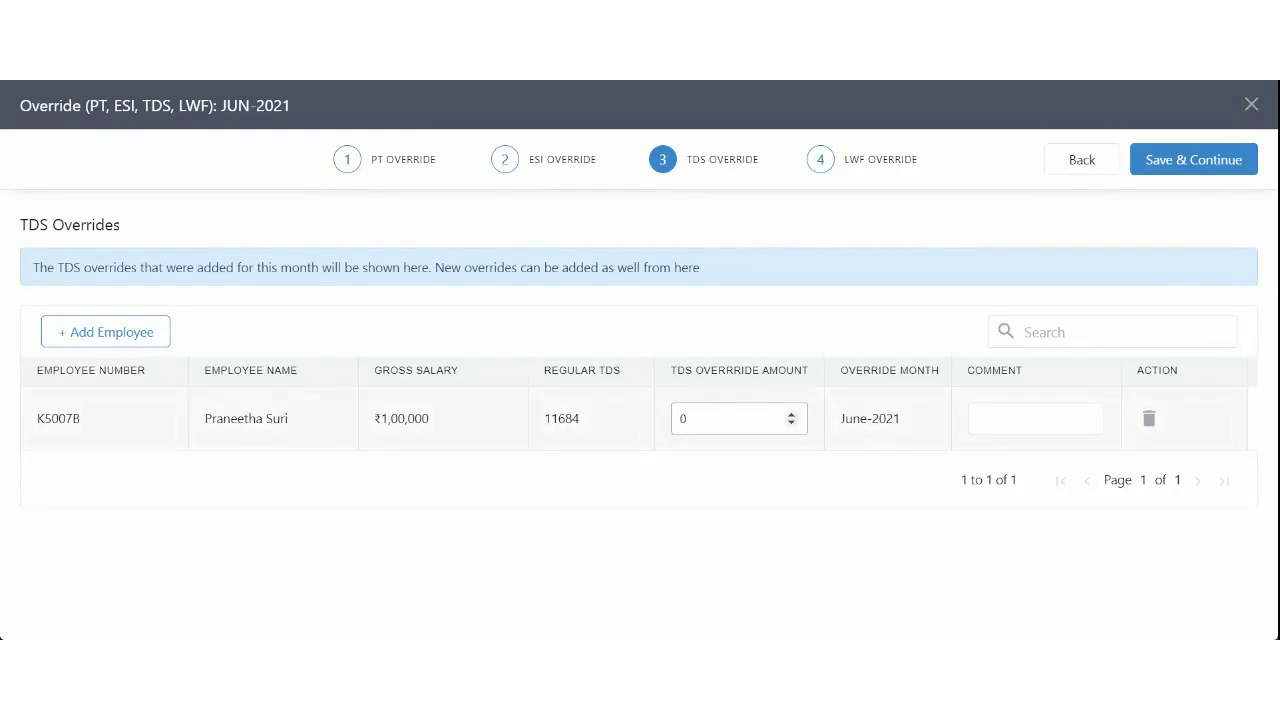
Enter the comment "Manual Override" for the employee's TDS override
double_click(685, 418)
click(988, 418)
text(Man)
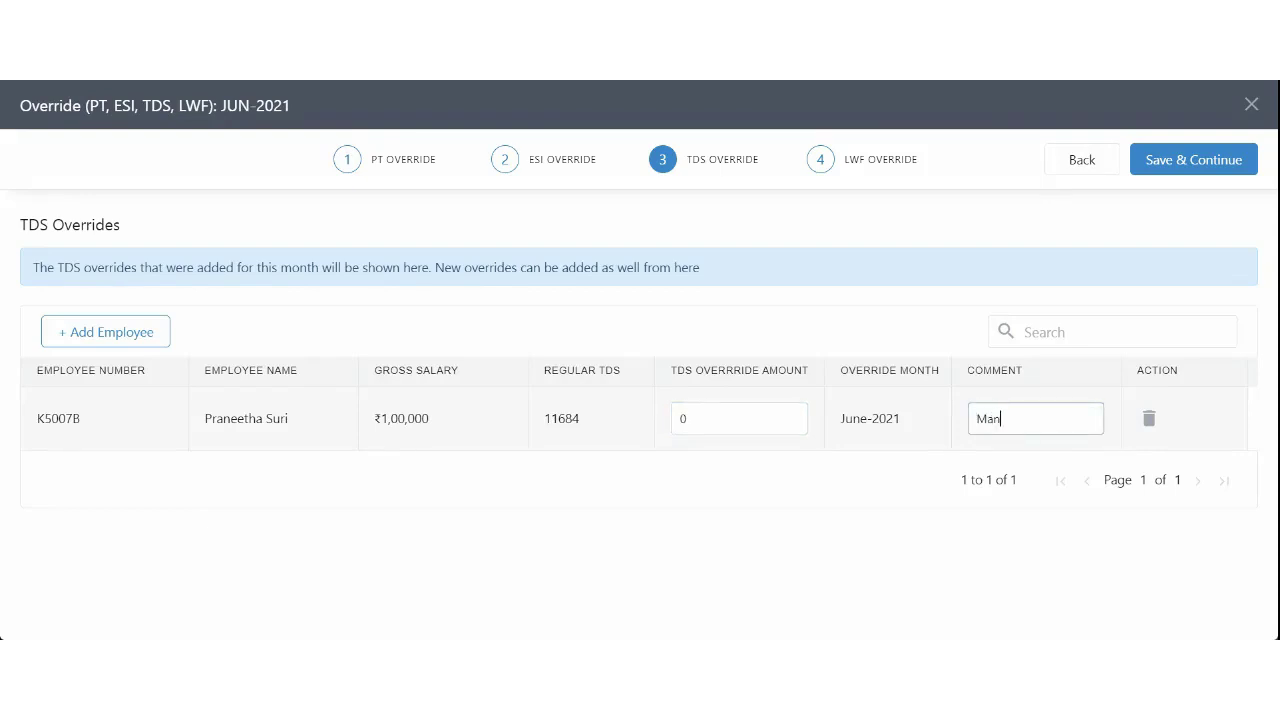
text(iua)
key(BackSpace)
key(BackSpace)
text(ual Override)
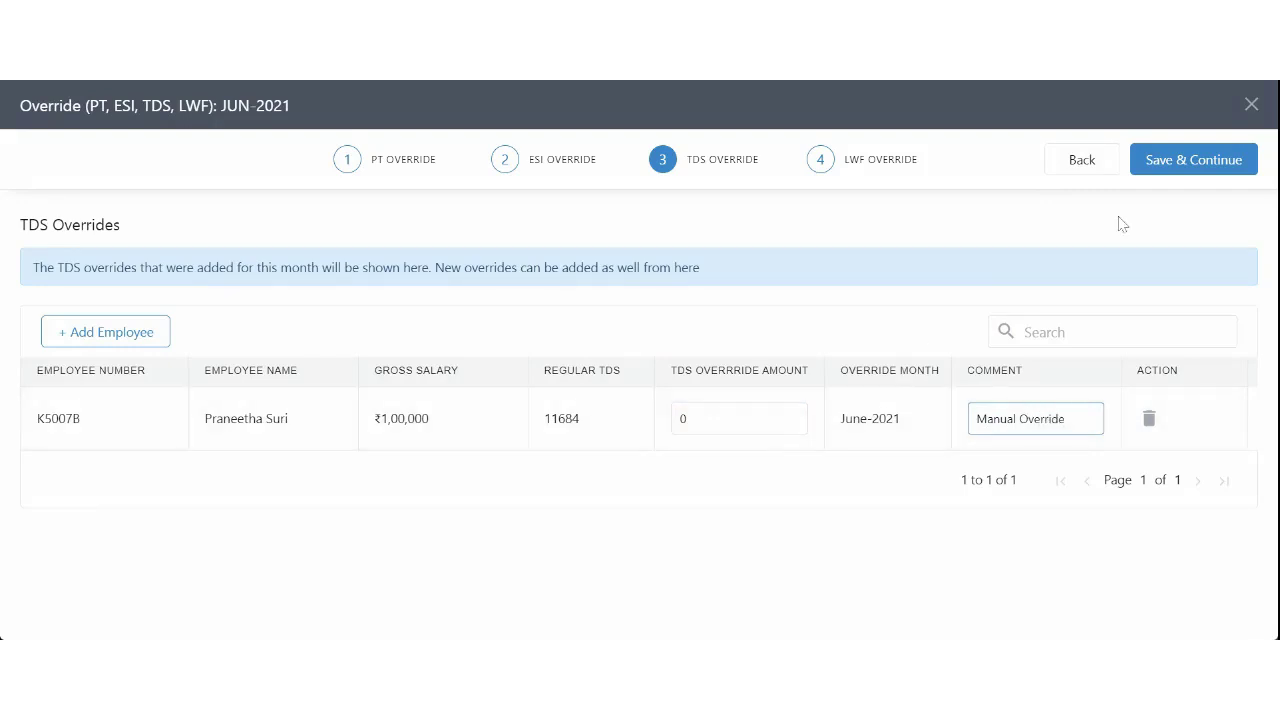
Save the TDS override, leave LWF Overrides without entries, and mark Override (PT, ESI, TDS, LWF) as complete
click(1182, 178)
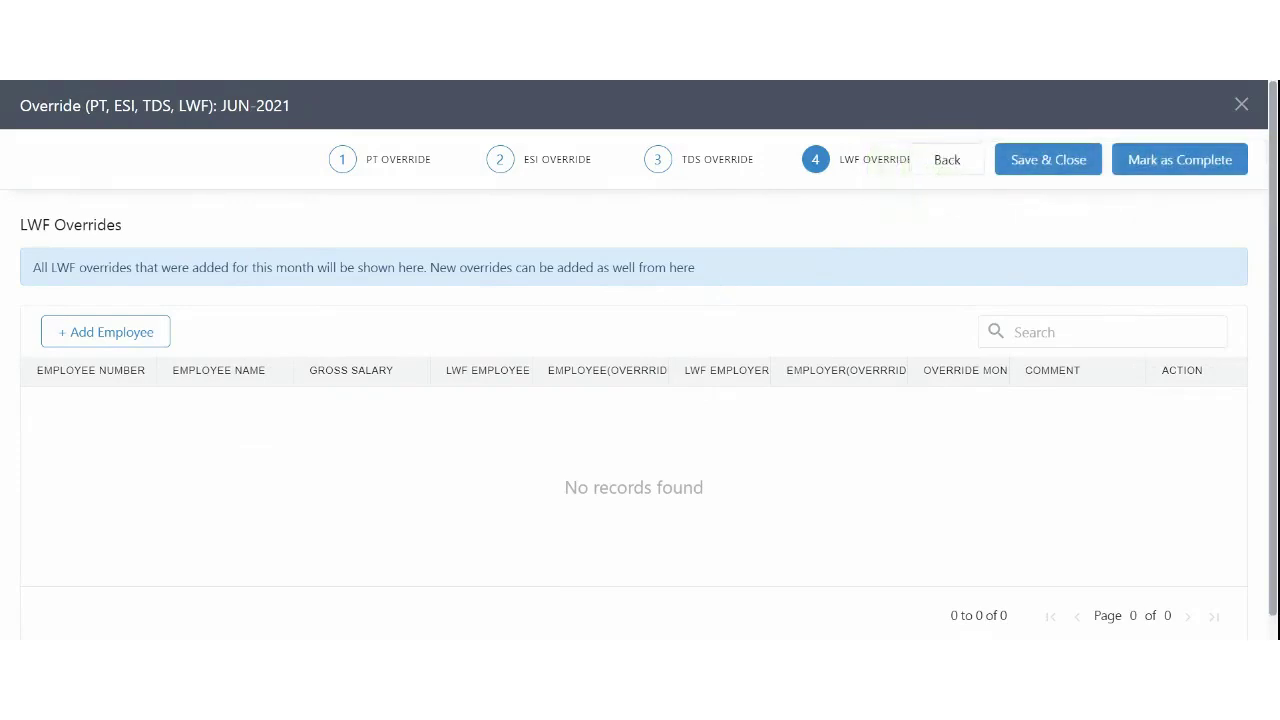
drag(457, 267, 661, 284)
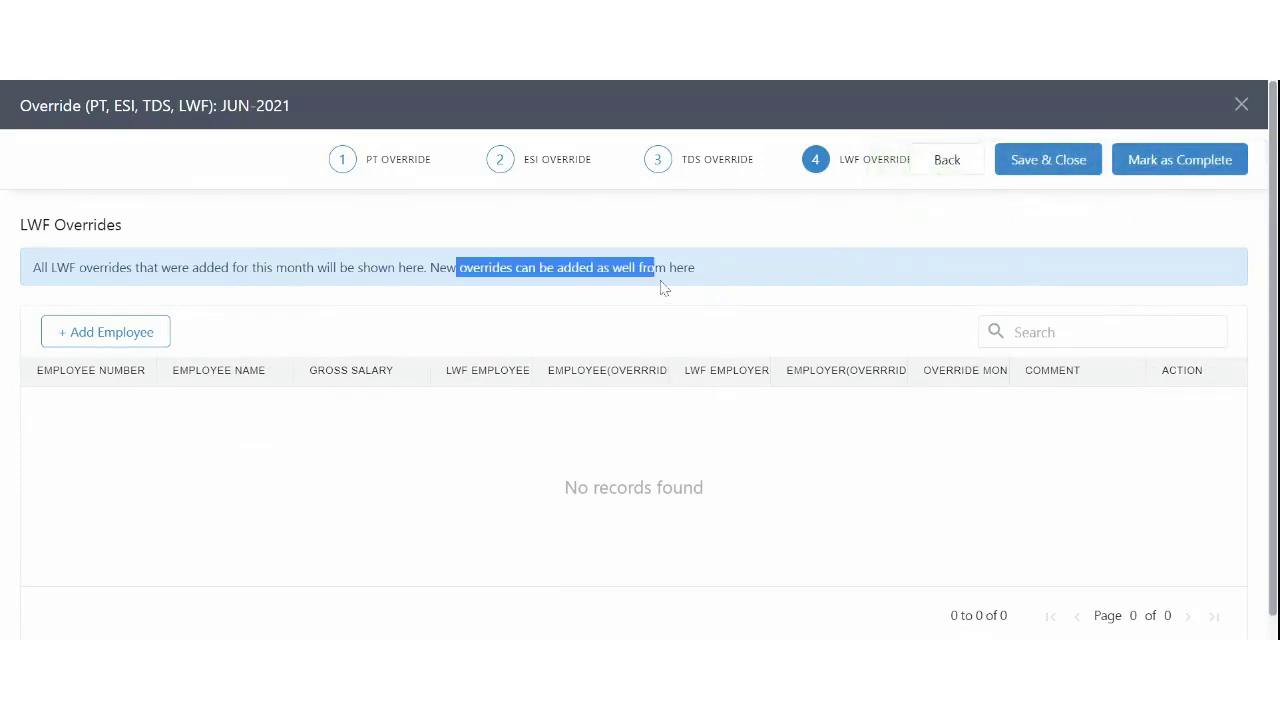
click(568, 314)
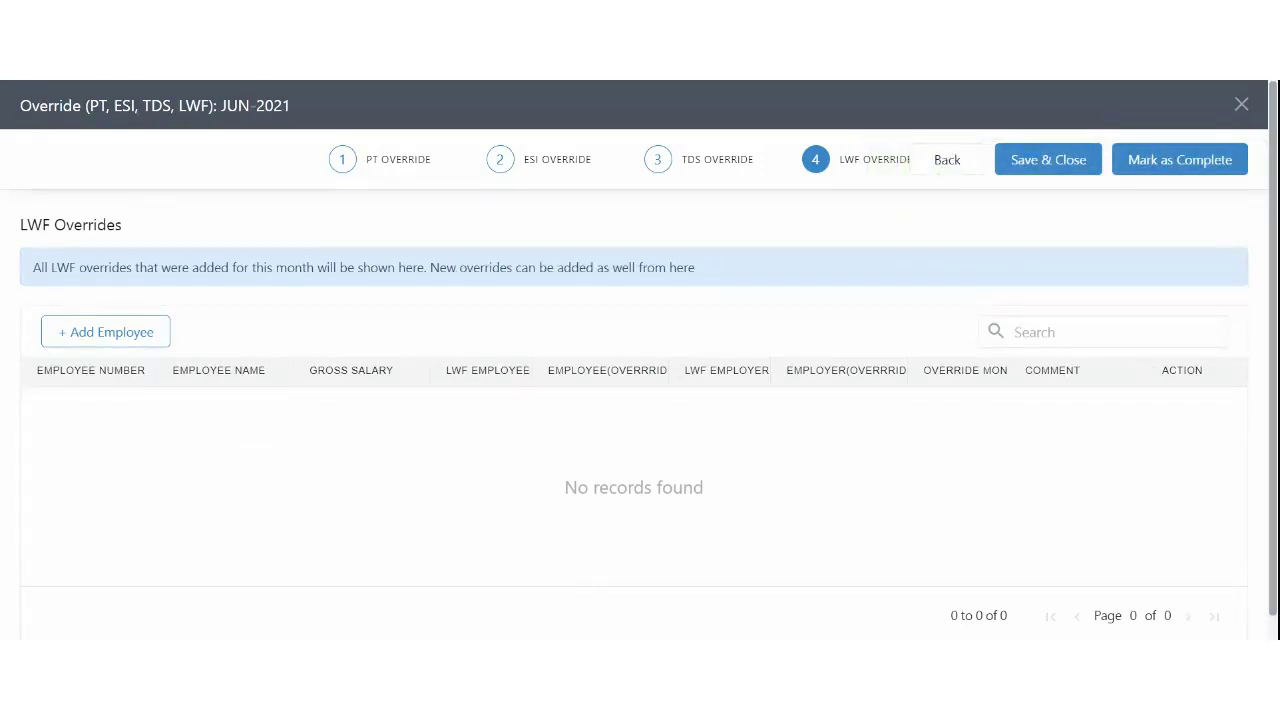
click(1200, 162)
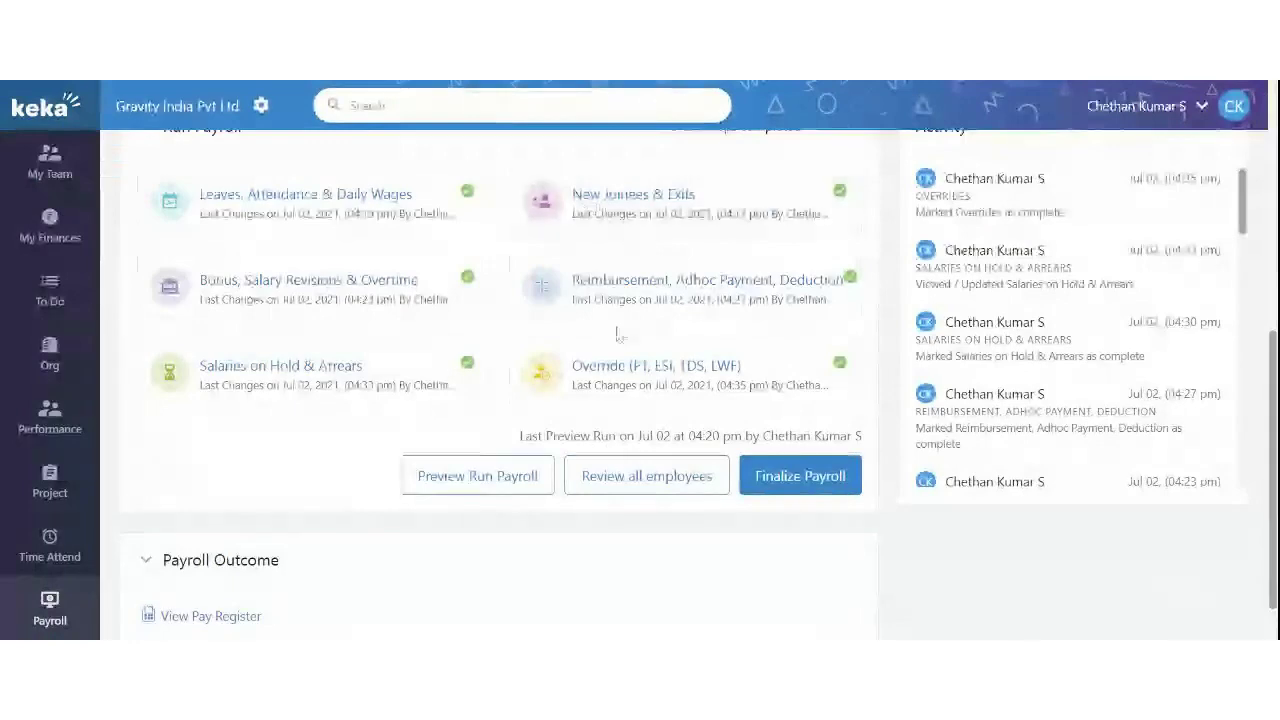
Reopen Leaves, Attendance & Daily Wages for June 2021 and continue past leave and no-attendance to the LOP Summary
scroll(612, 336, up, 1)
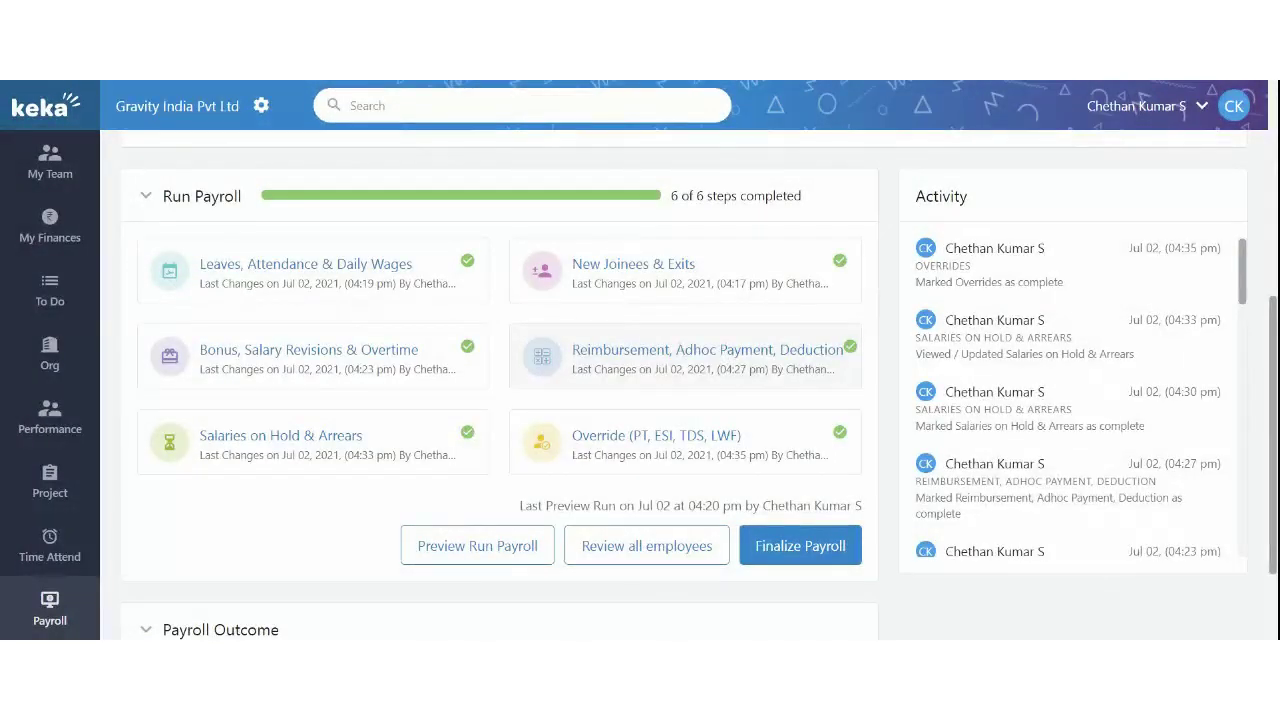
scroll(683, 364, up, 1)
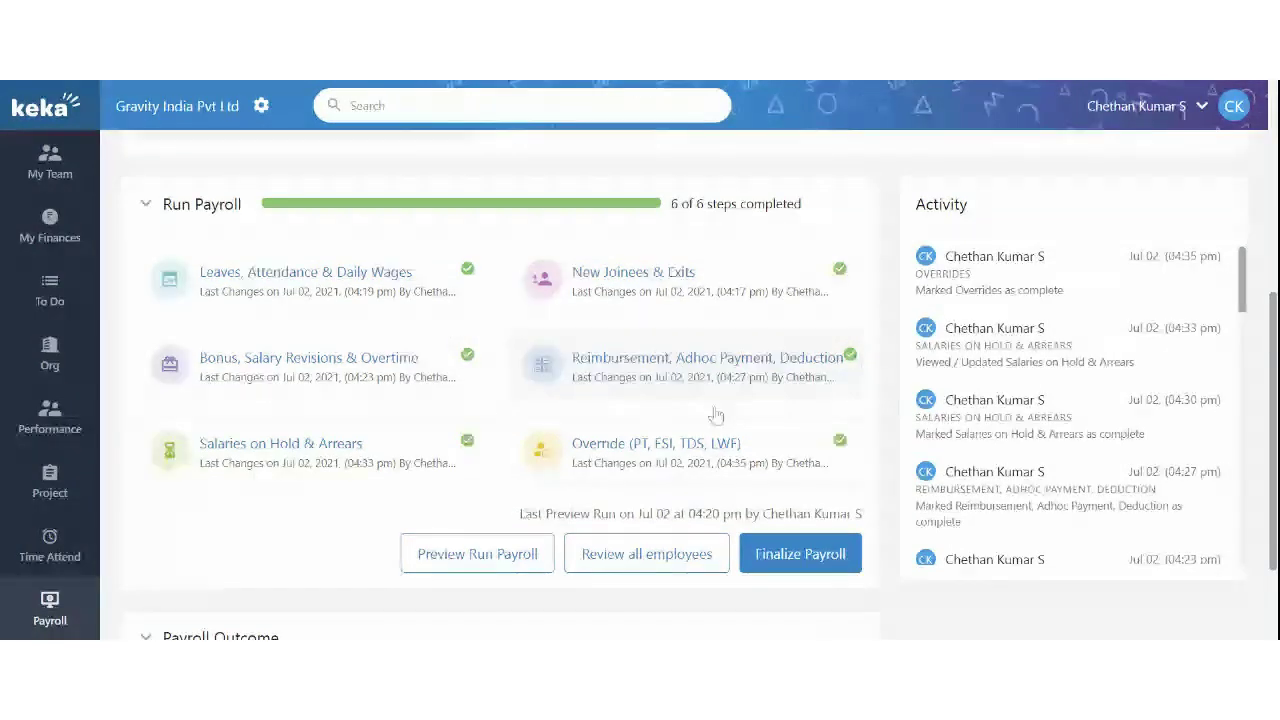
click(316, 290)
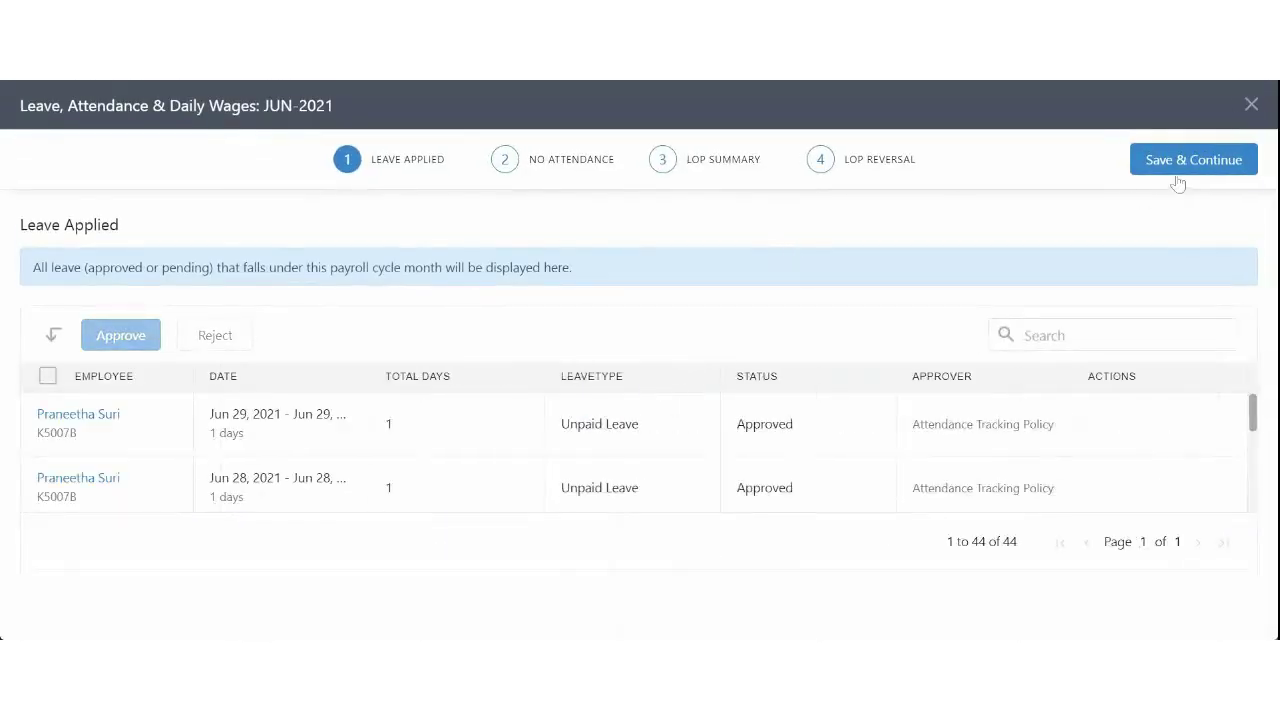
click(1199, 170)
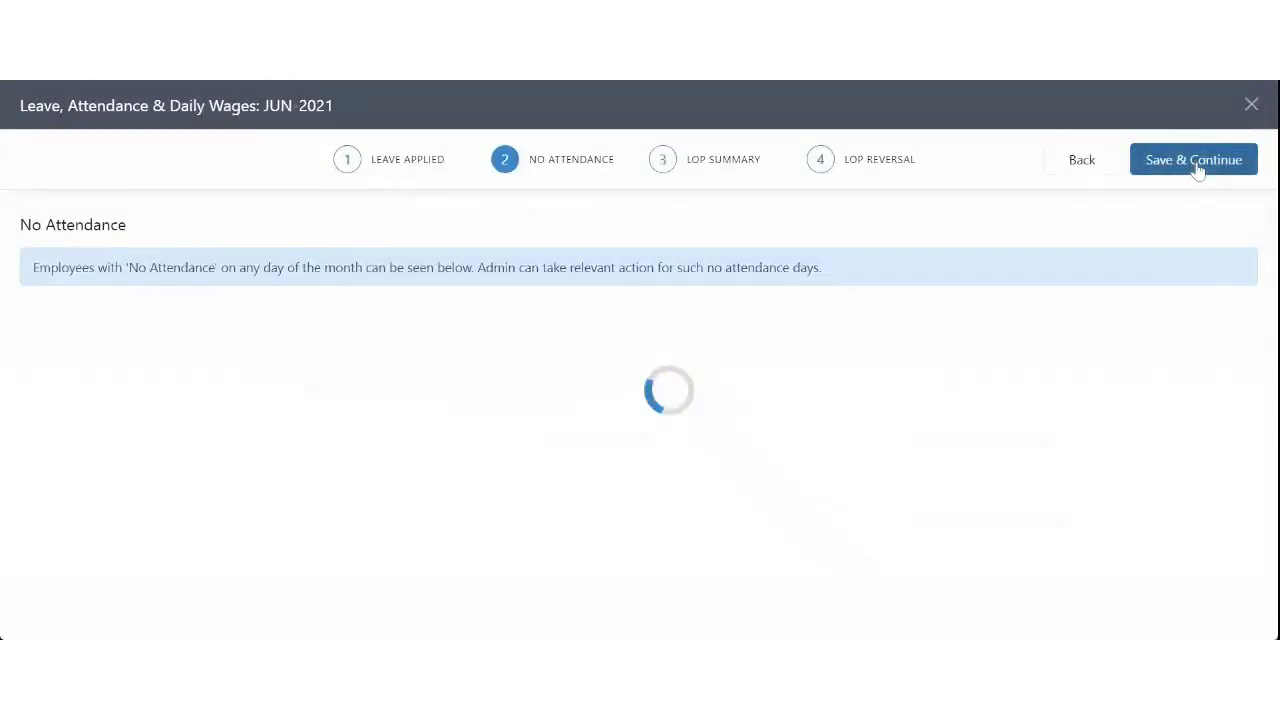
click(1199, 170)
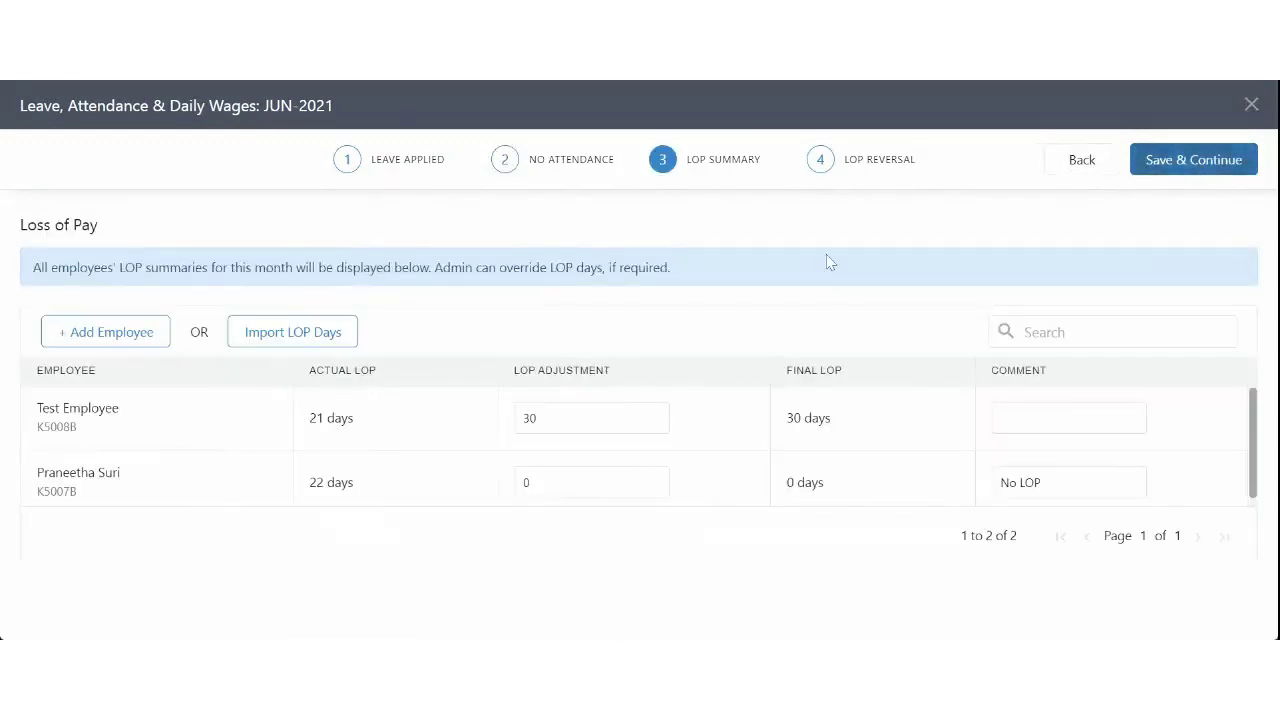
Set the LOP adjustment to 2 for the employee commented "No LOP", then save through LOP Reversal without entries
click(533, 472)
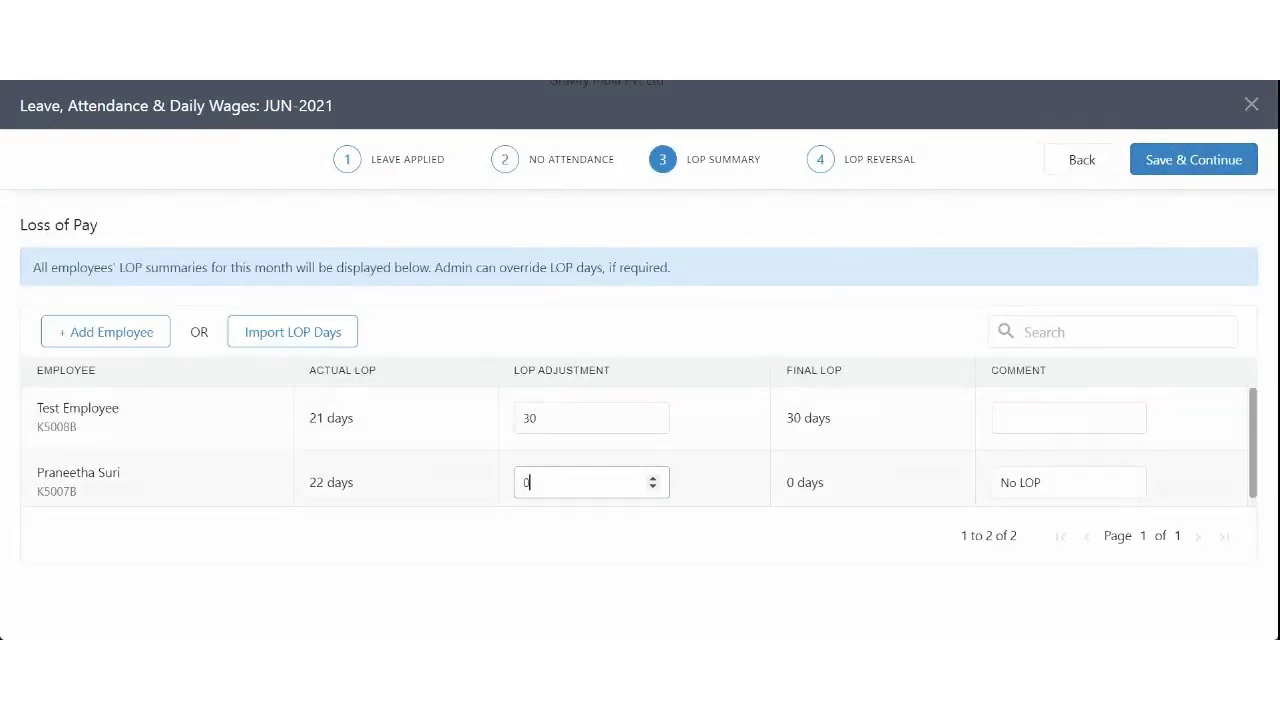
key(BackSpace)
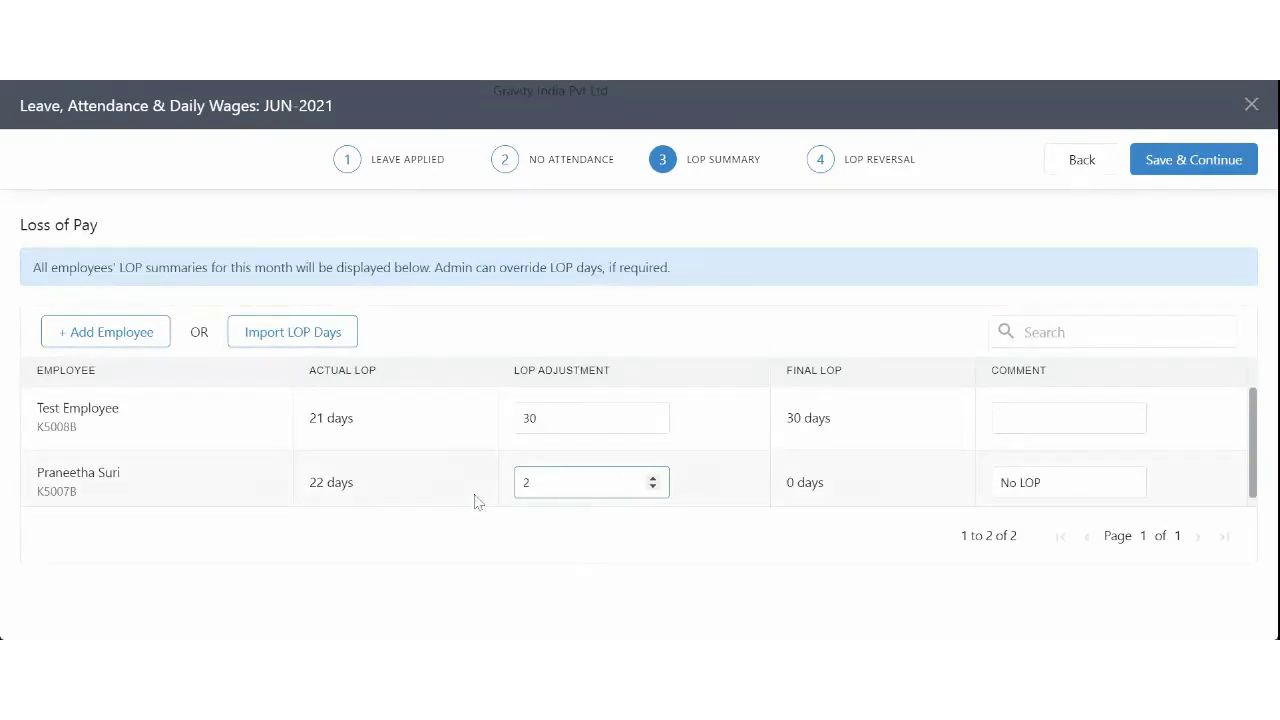
click(1203, 158)
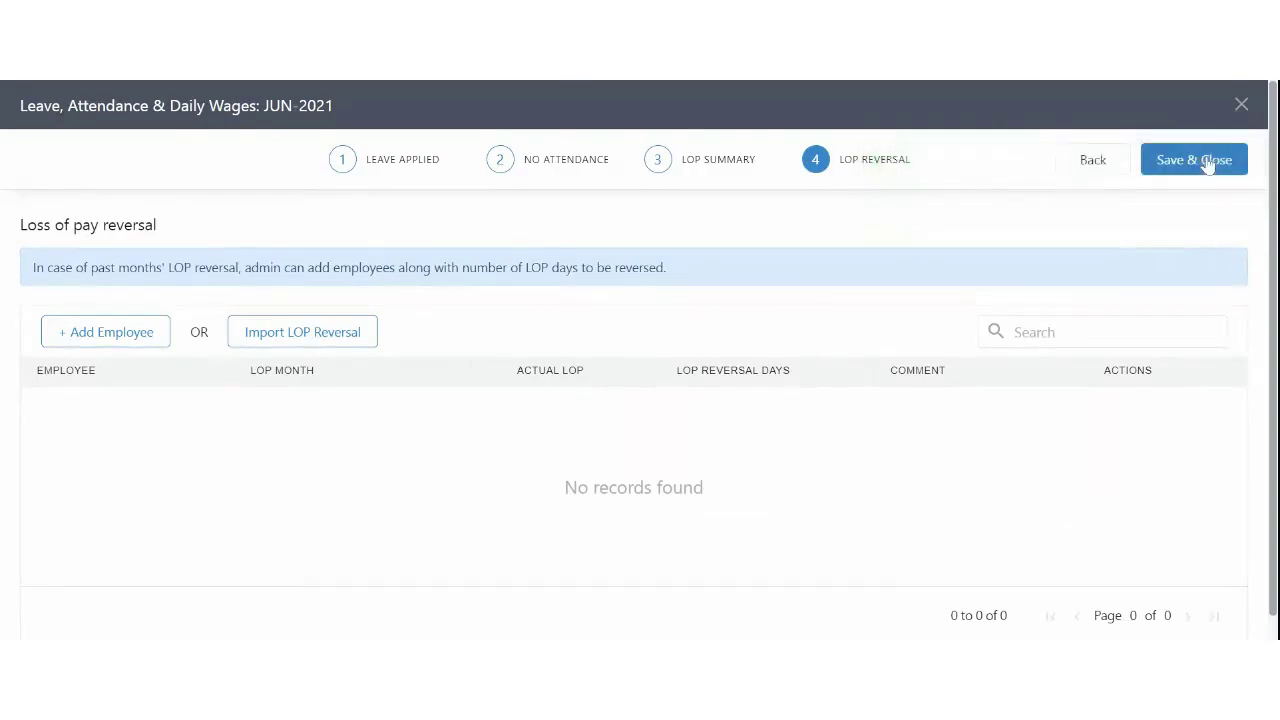
click(1205, 162)
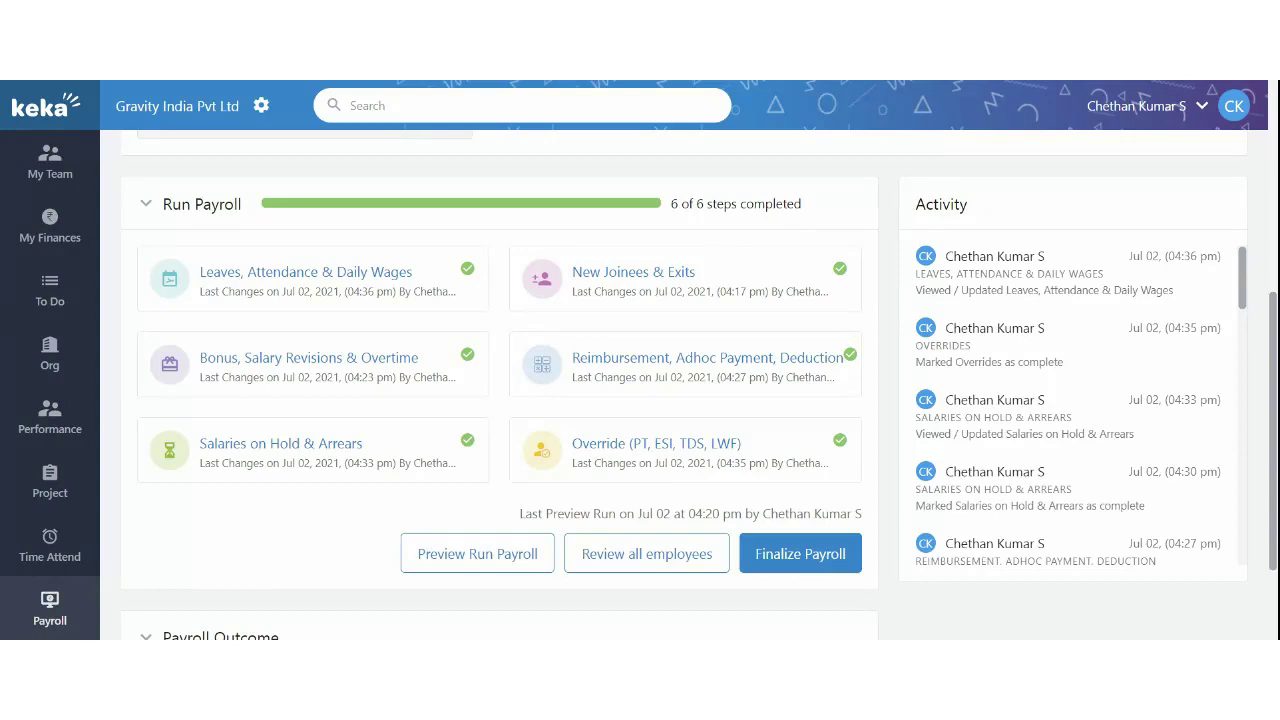
Run the payroll preview for June 2021 with the updated loss of pay
scroll(480, 460, down, 1)
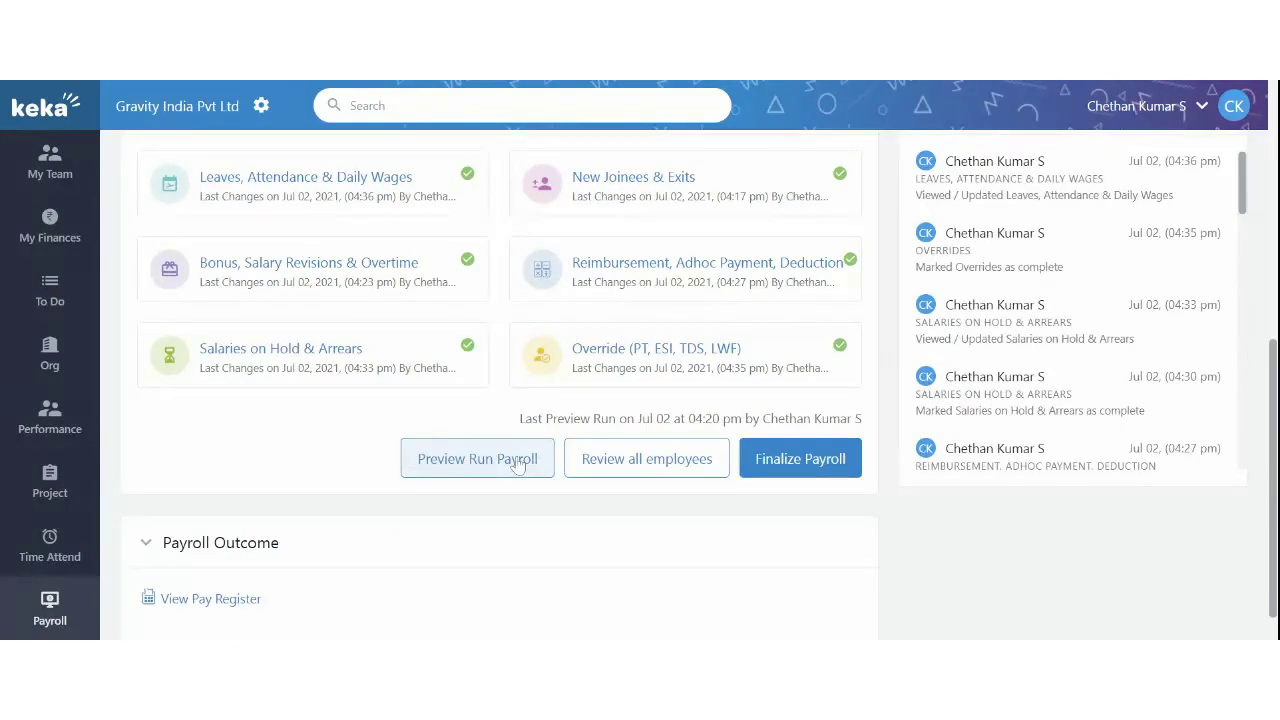
click(519, 462)
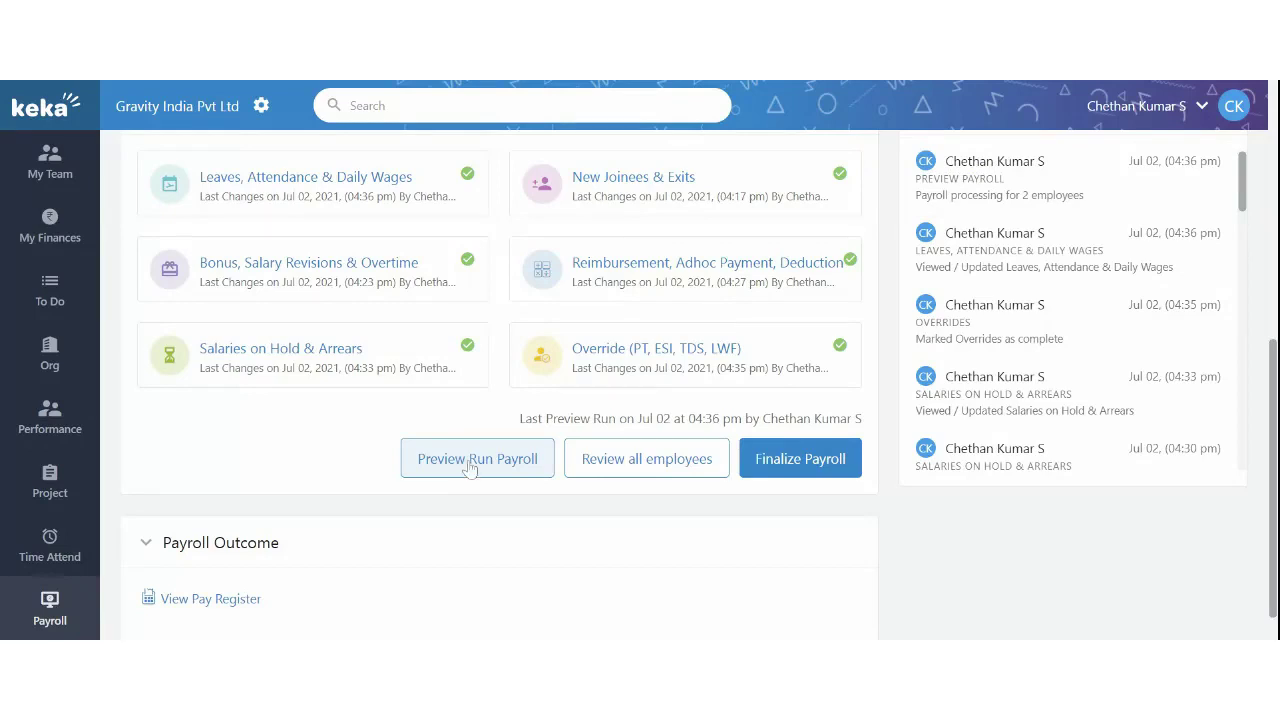
scroll(470, 468, up, 2)
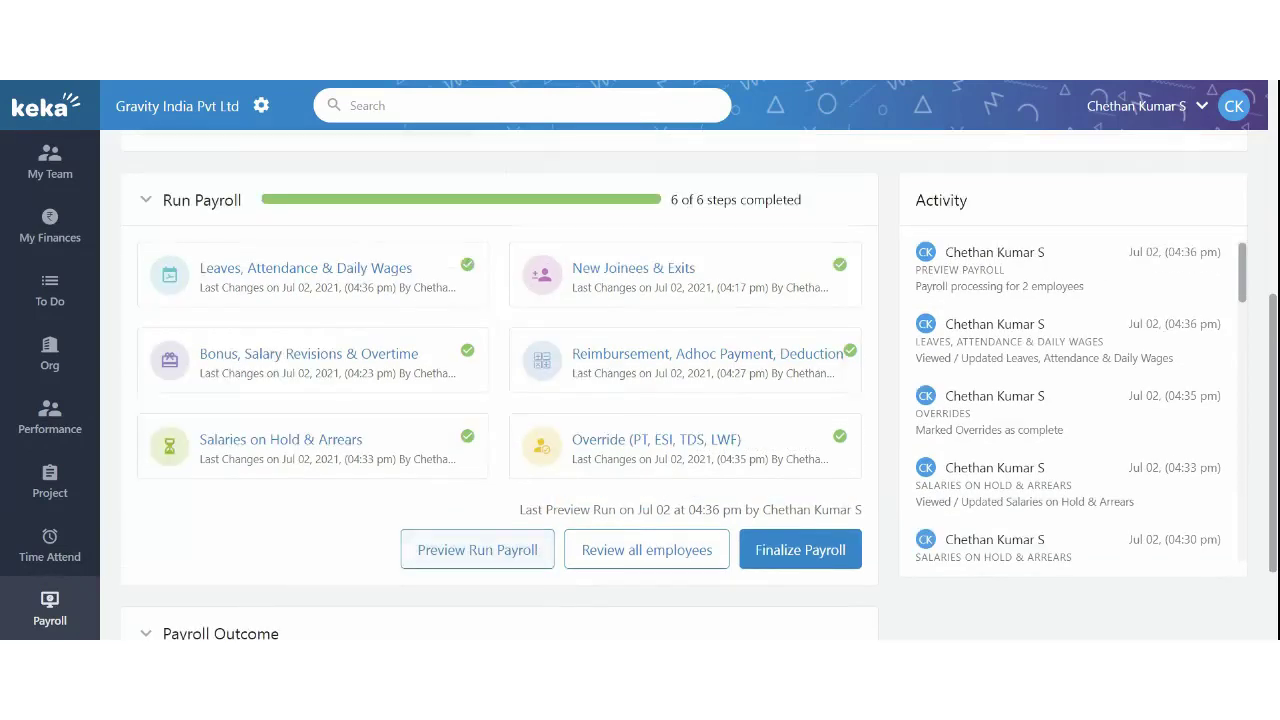
scroll(420, 498, down, 2)
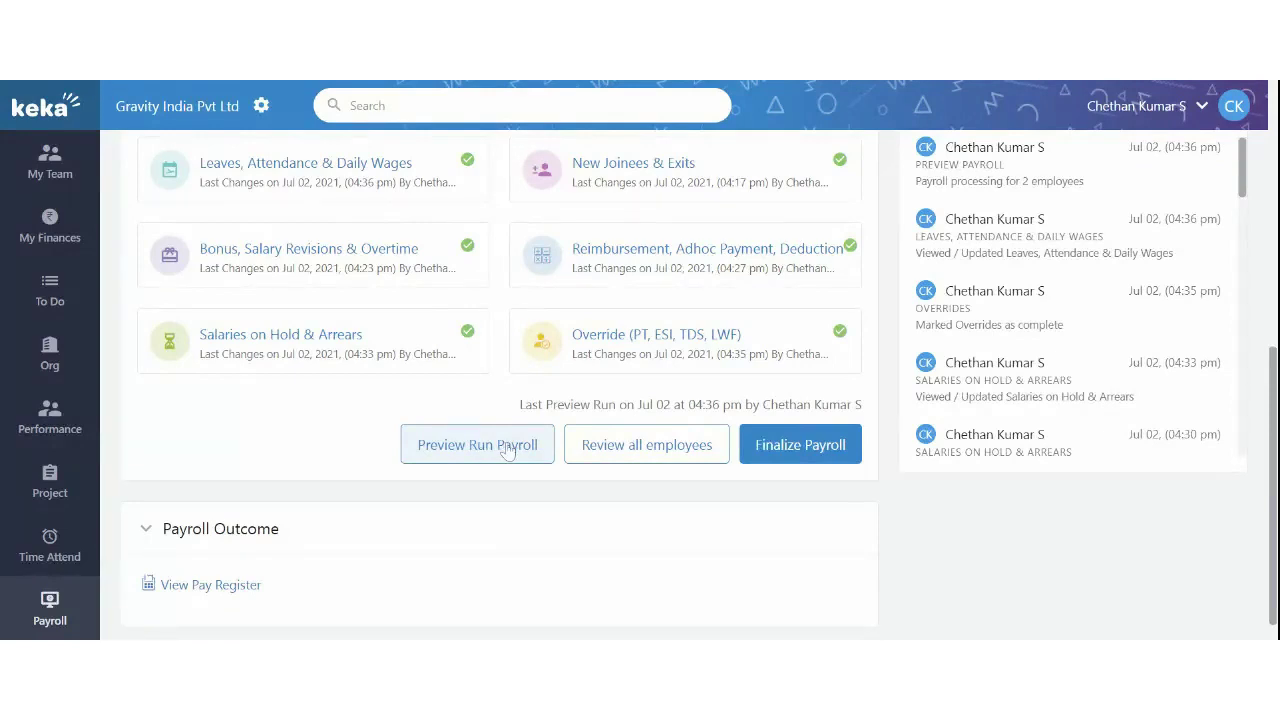
Check the June 2021 pay register, close it, and rerun the payroll preview
scroll(340, 470, down, 1)
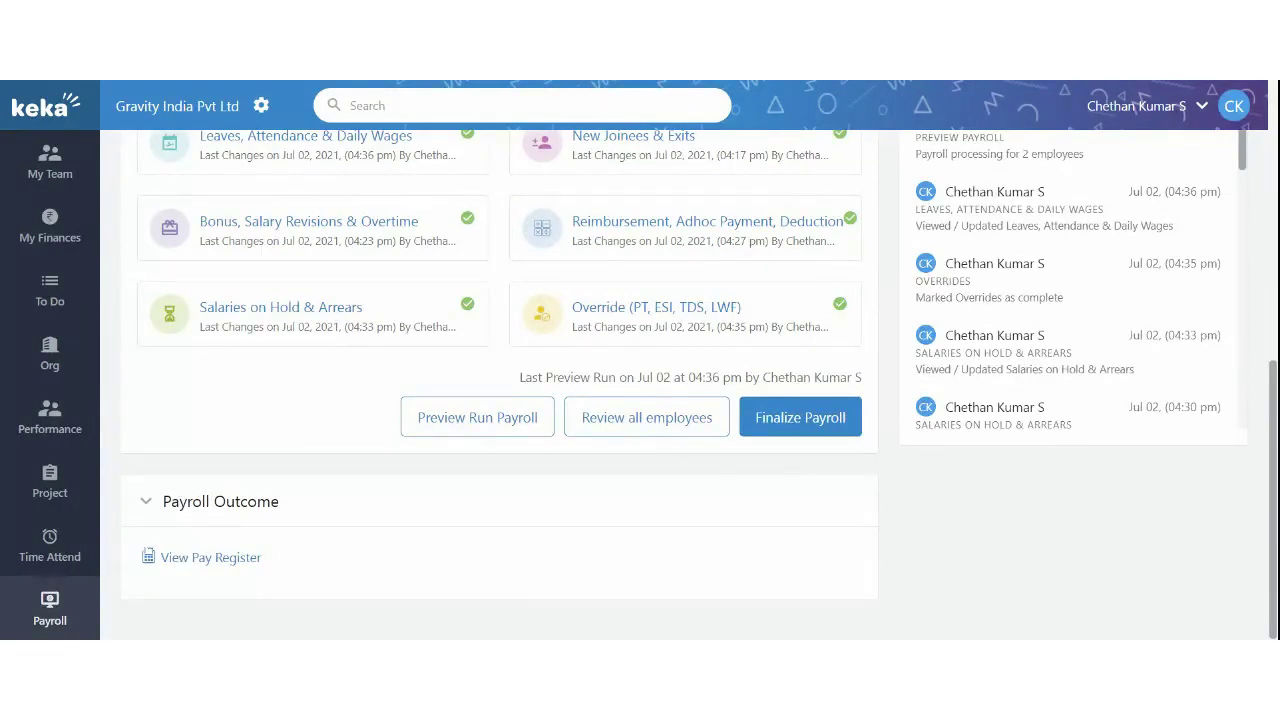
click(178, 557)
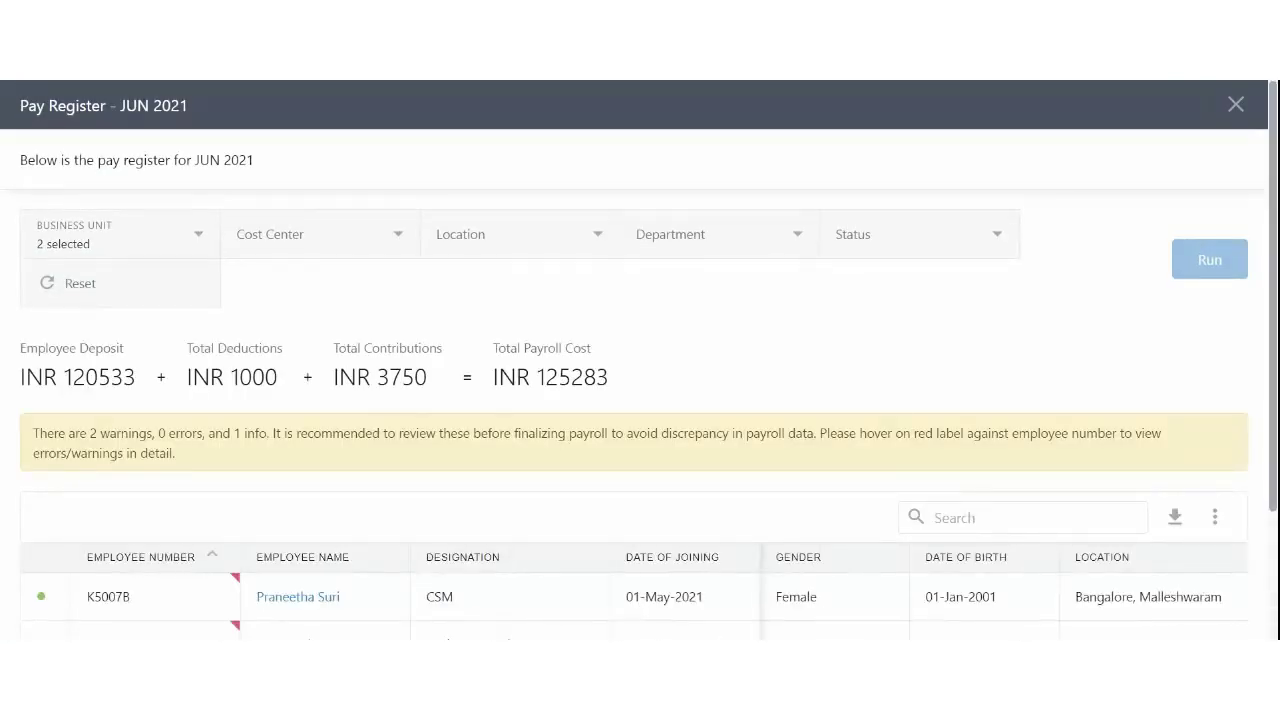
click(1236, 105)
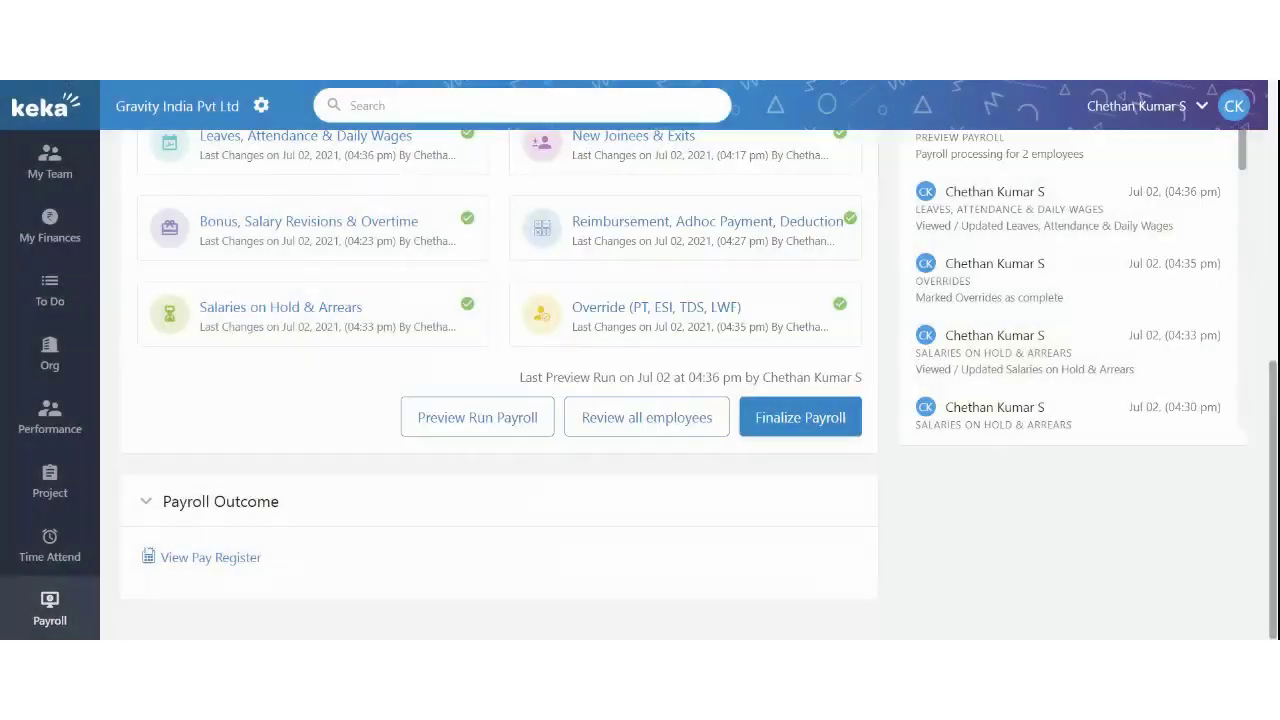
click(503, 428)
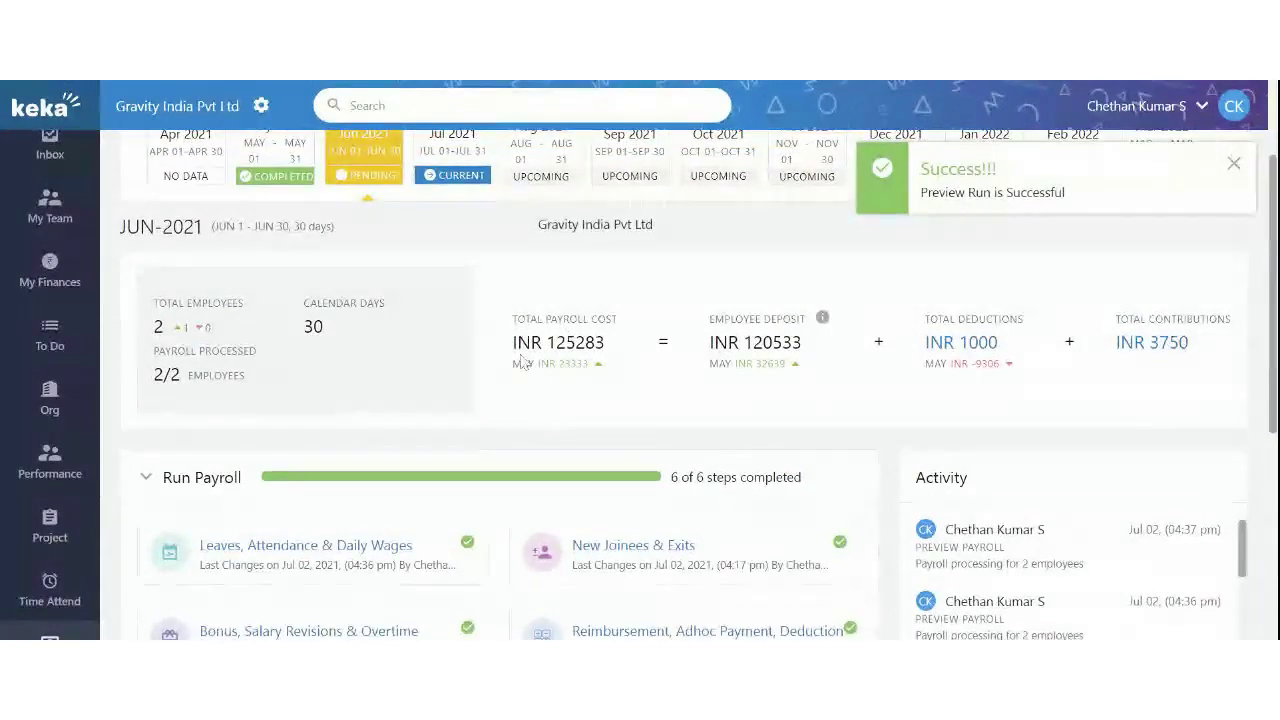
Examine June's total payroll cost and employee deposit, plus the breakdowns of total deductions and total contributions
drag(521, 361, 1213, 360)
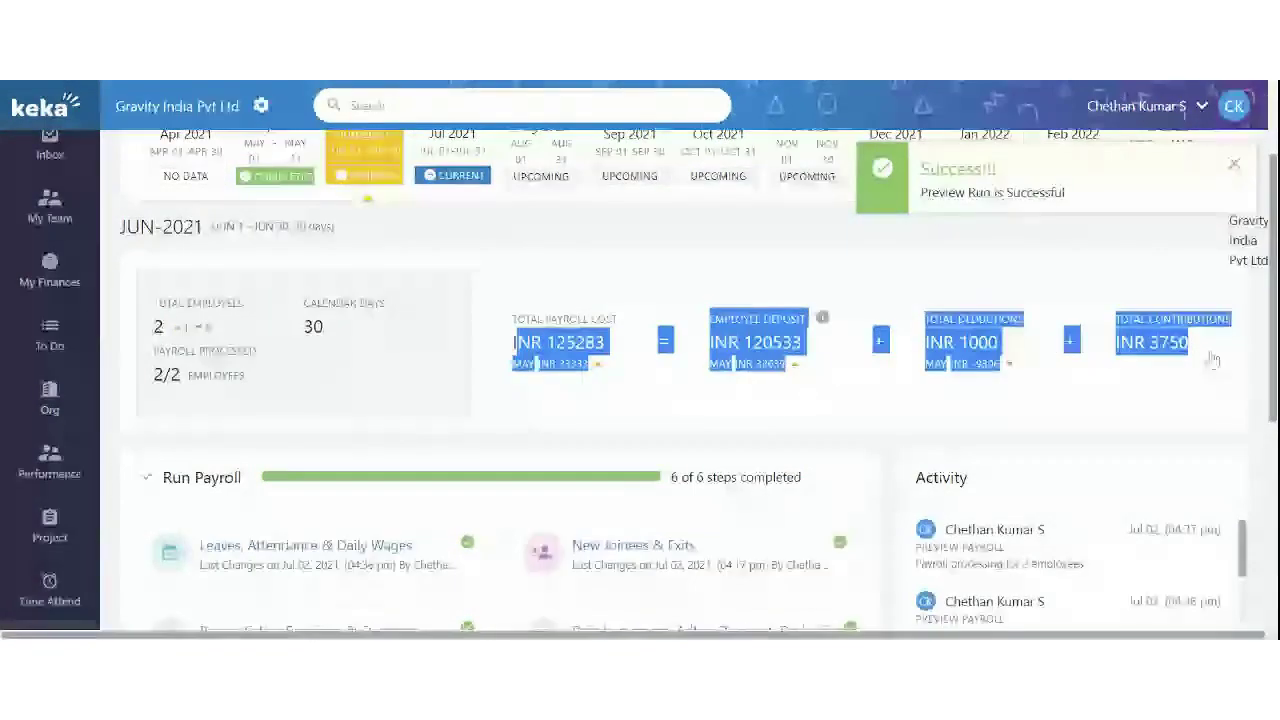
click(820, 391)
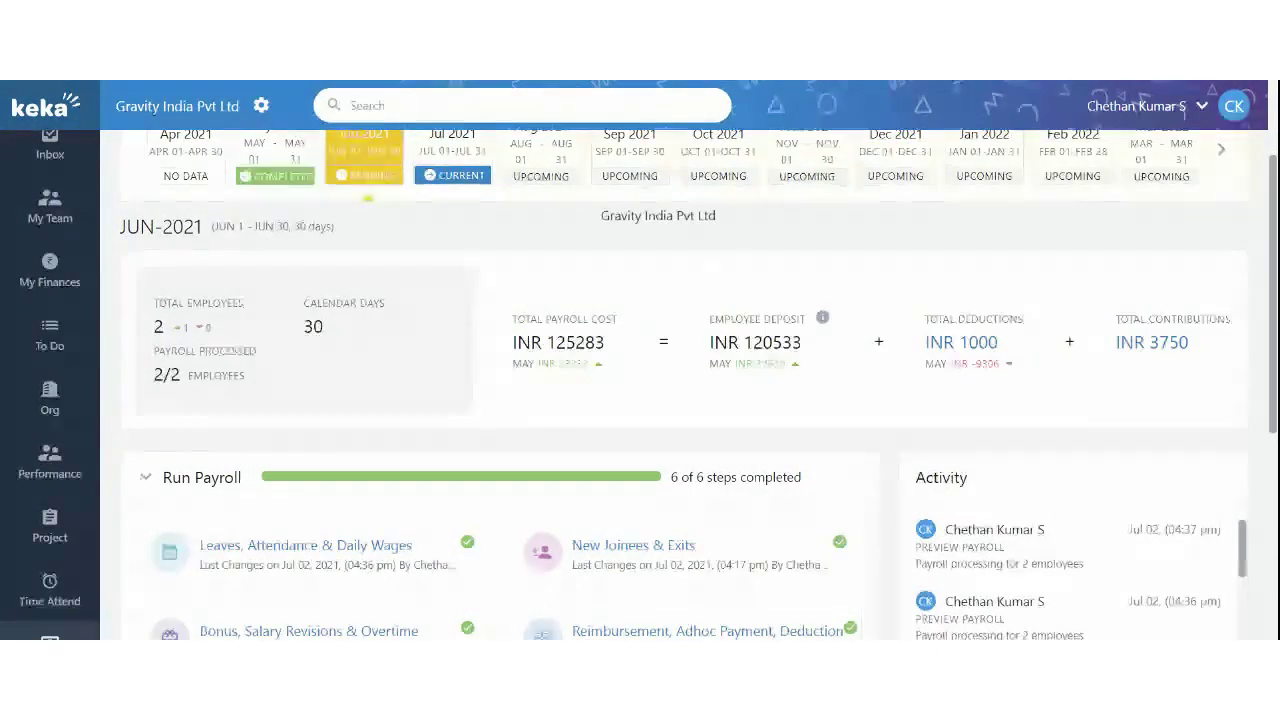
drag(556, 342, 755, 390)
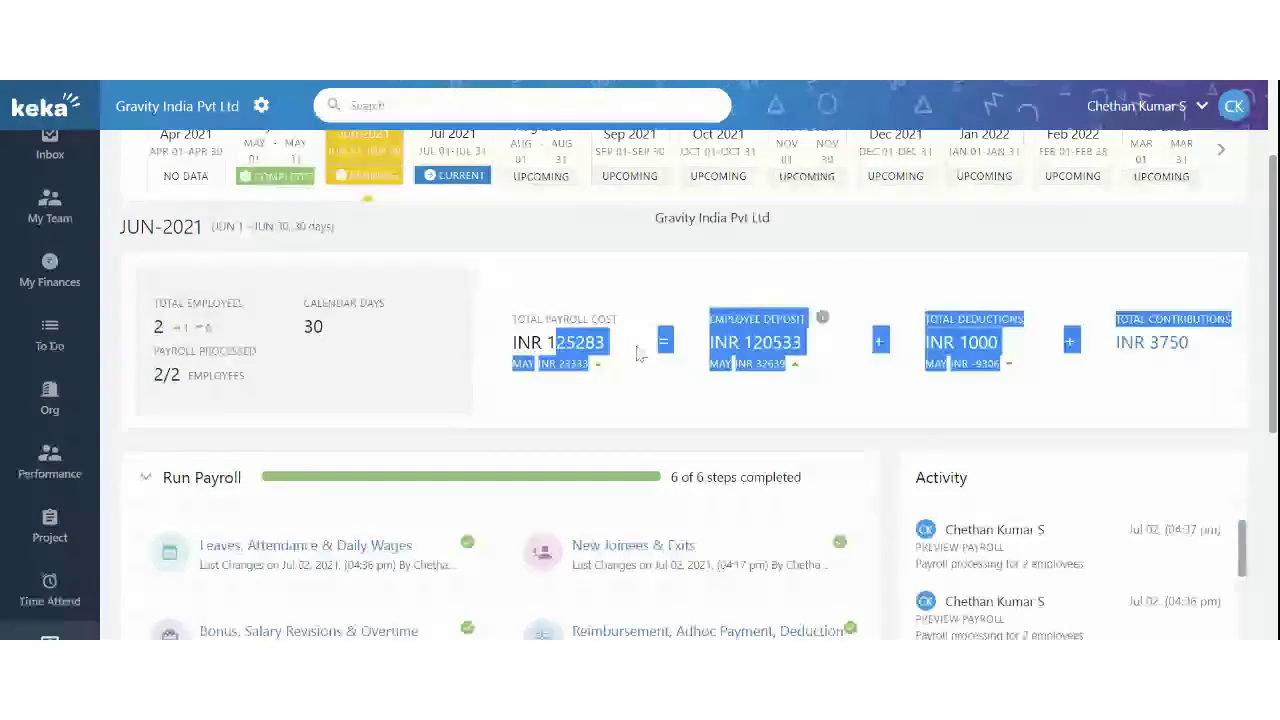
click(755, 390)
drag(762, 342, 828, 346)
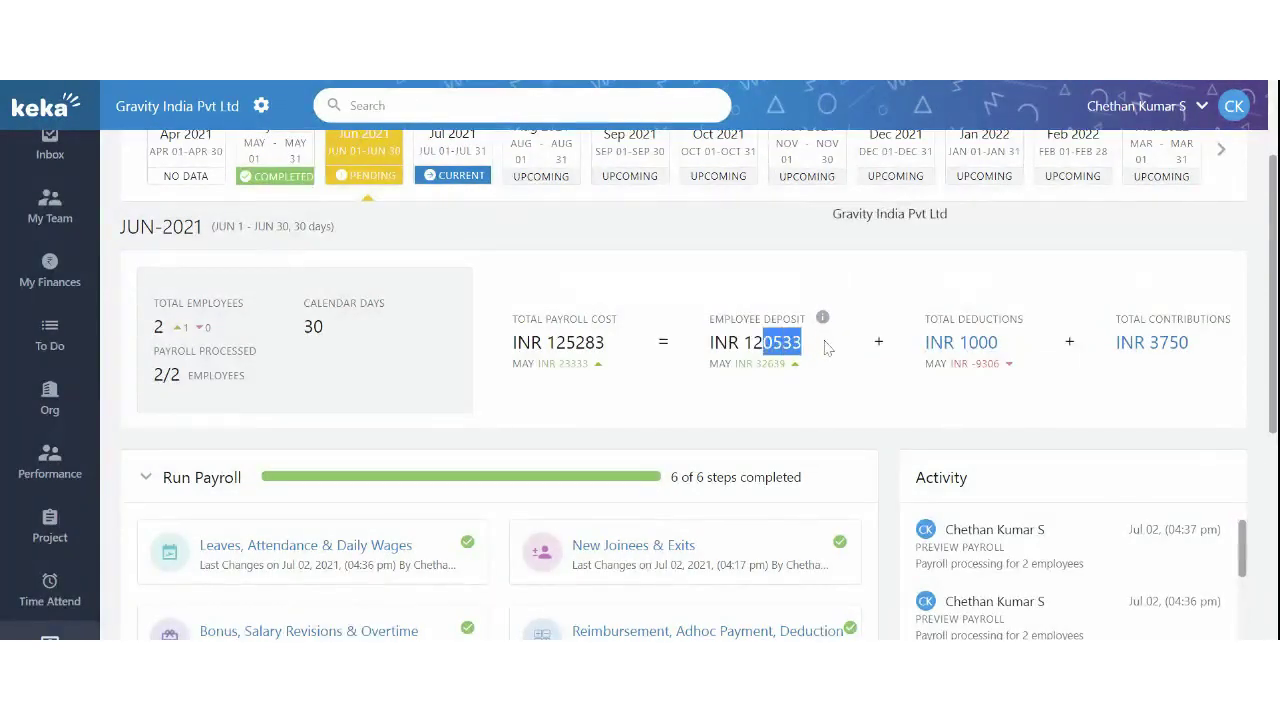
click(967, 345)
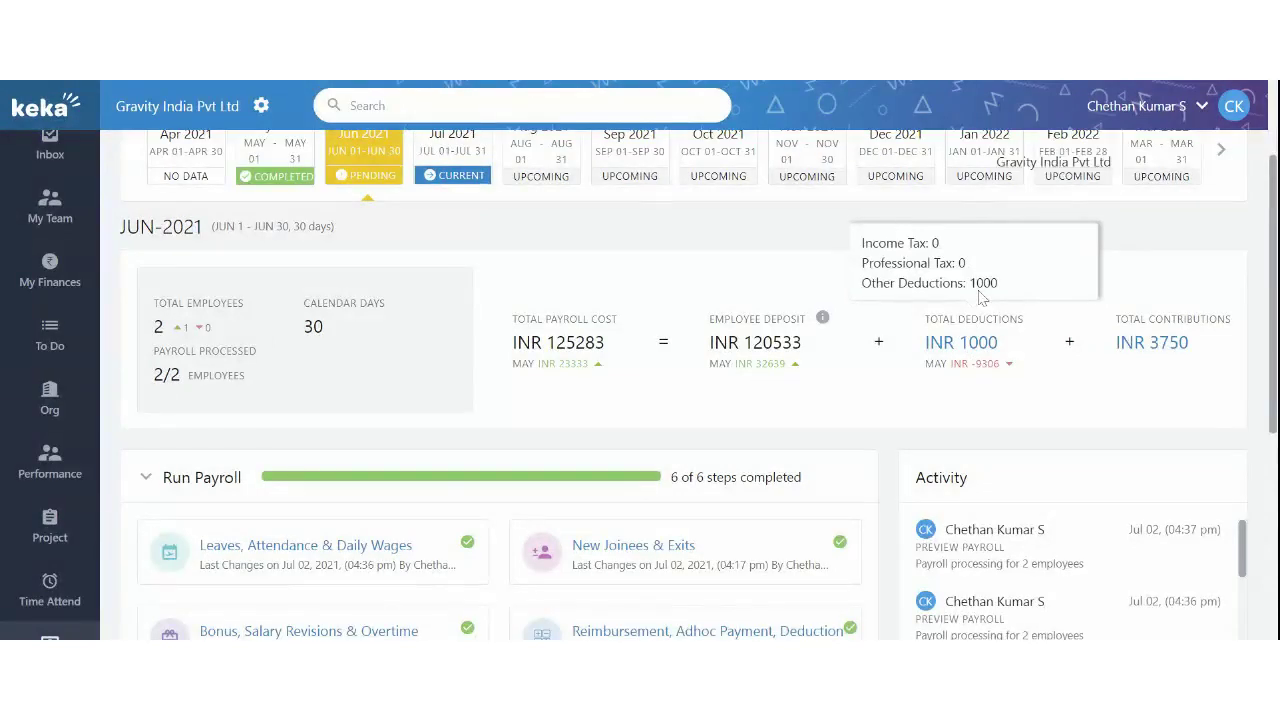
drag(968, 283, 1006, 285)
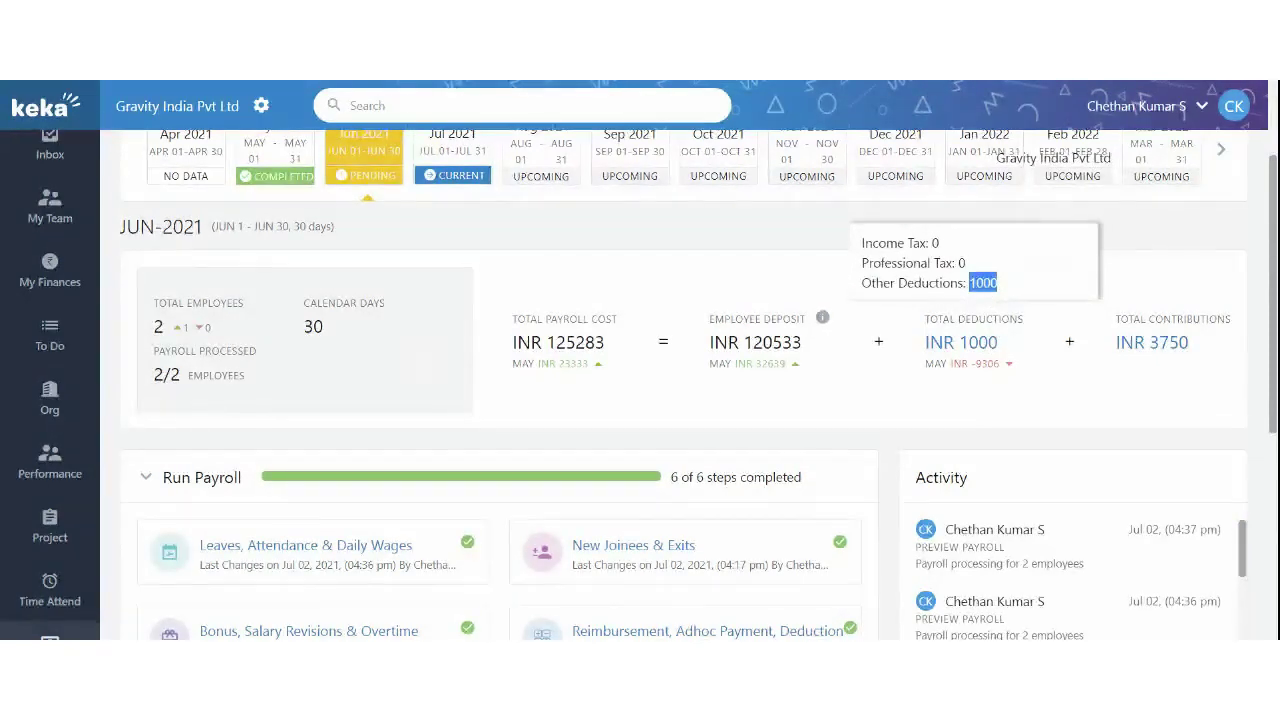
mouse_move(1178, 350)
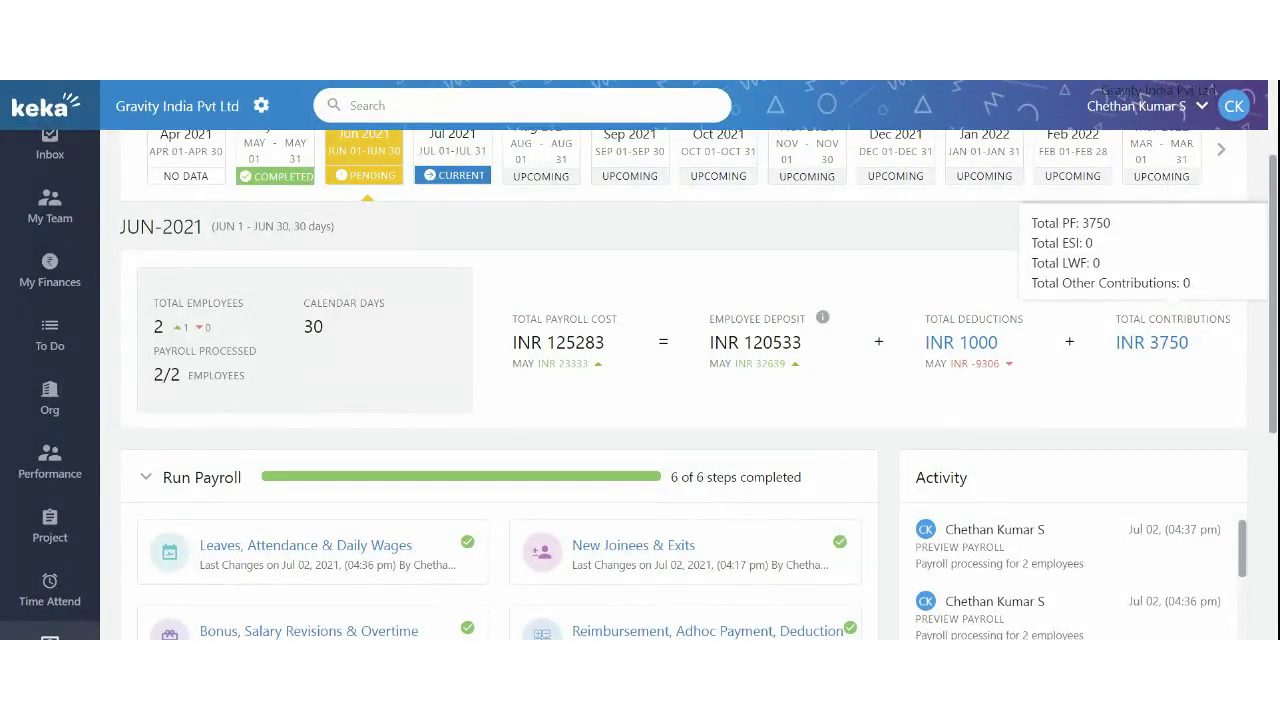
drag(1082, 223, 1120, 250)
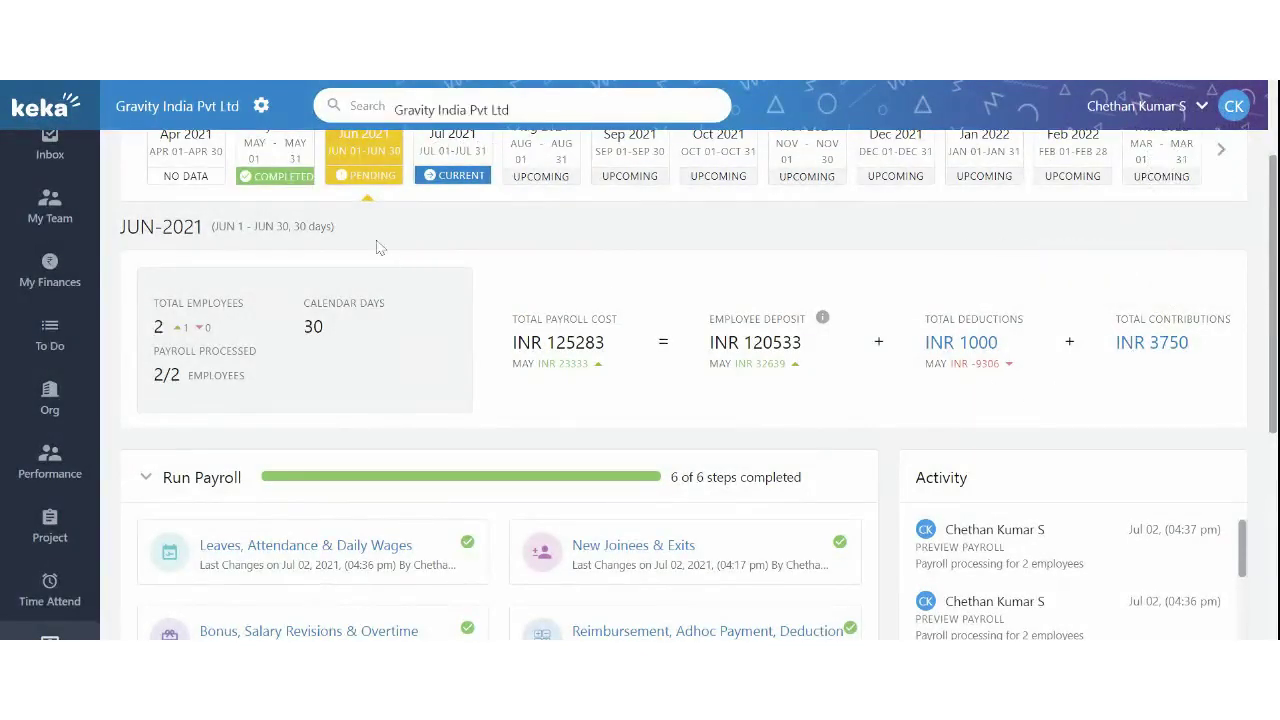
Review the processed employee count, the payroll cost summary and the six Run Payroll steps before finalizing
drag(187, 390, 152, 346)
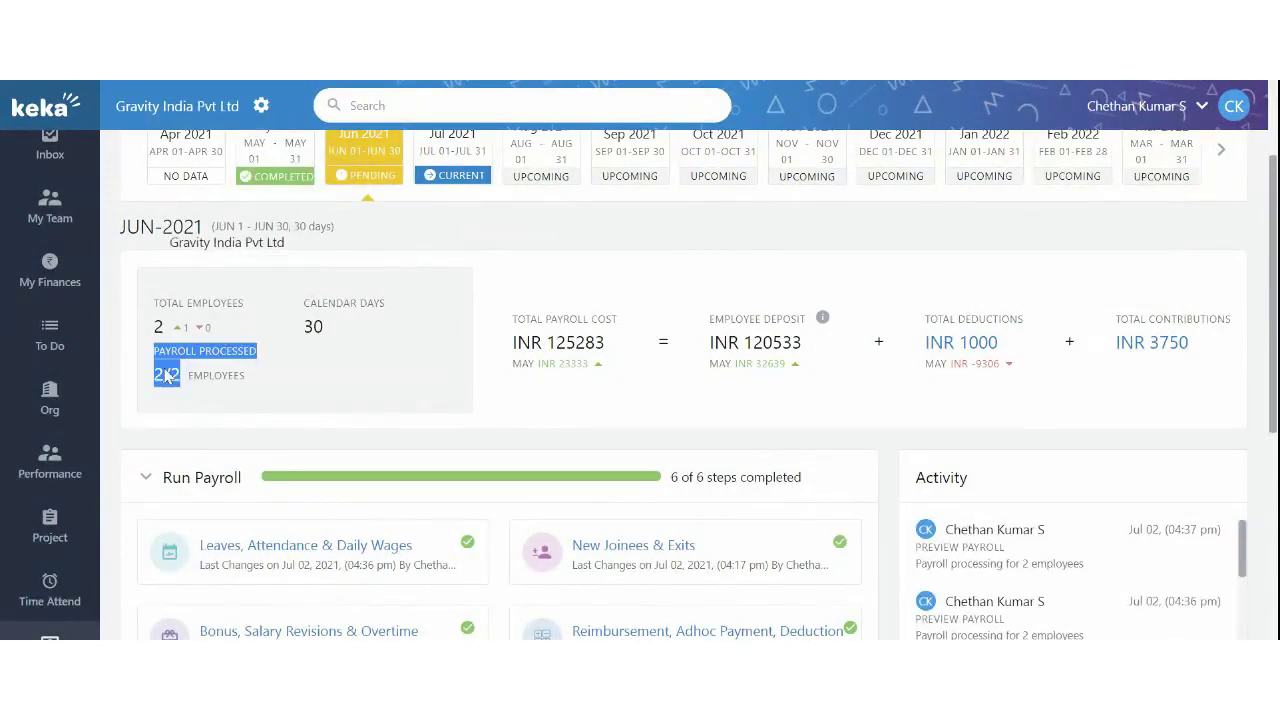
click(350, 407)
drag(548, 342, 1163, 343)
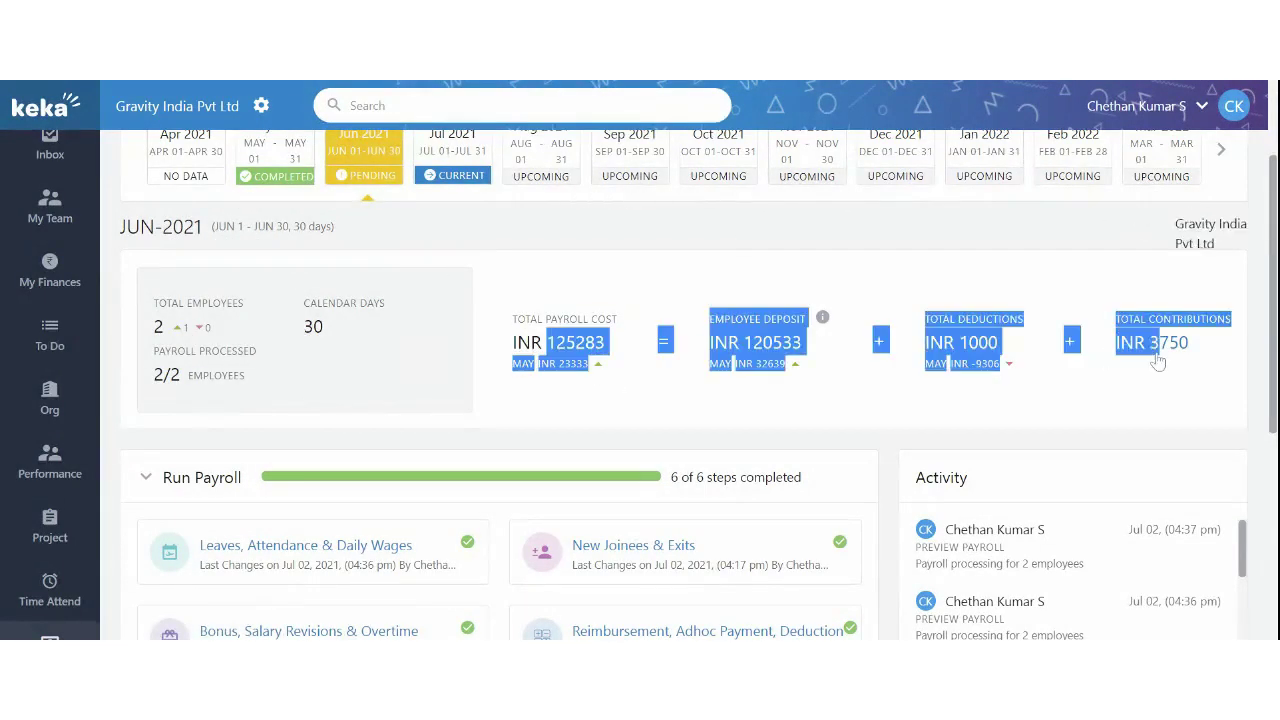
scroll(1093, 350, down, 3)
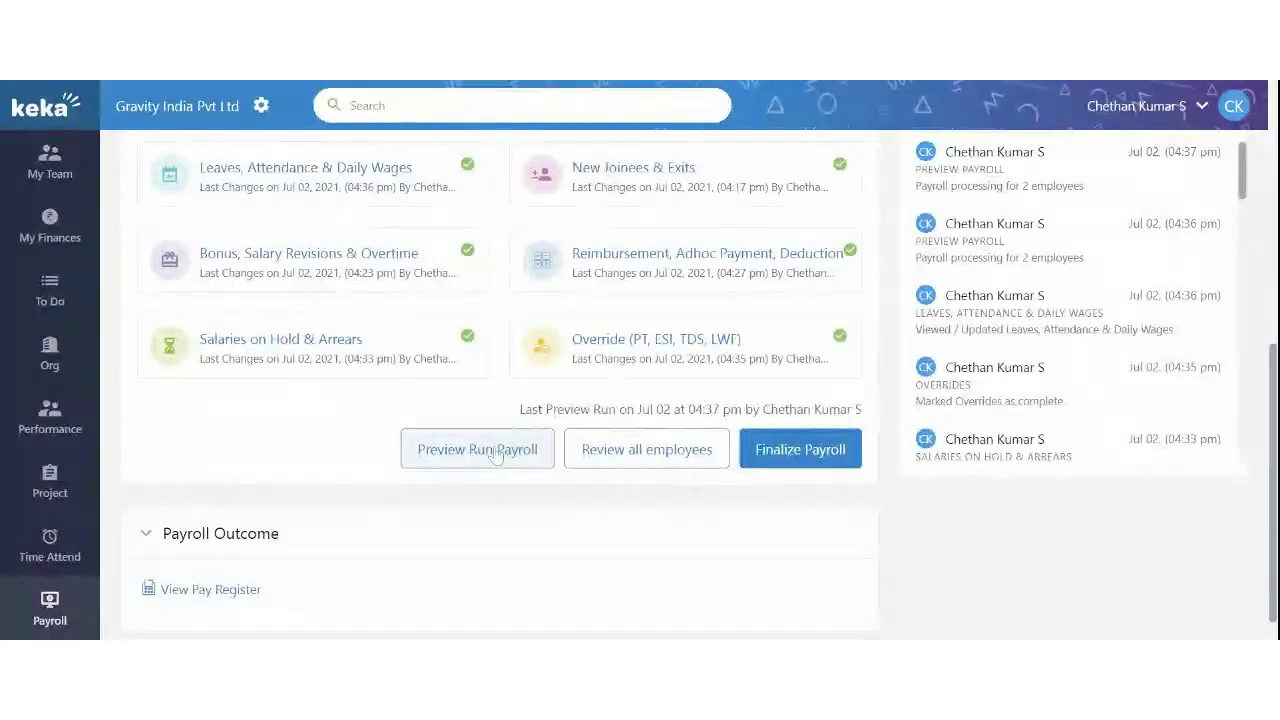
scroll(435, 460, up, 1)
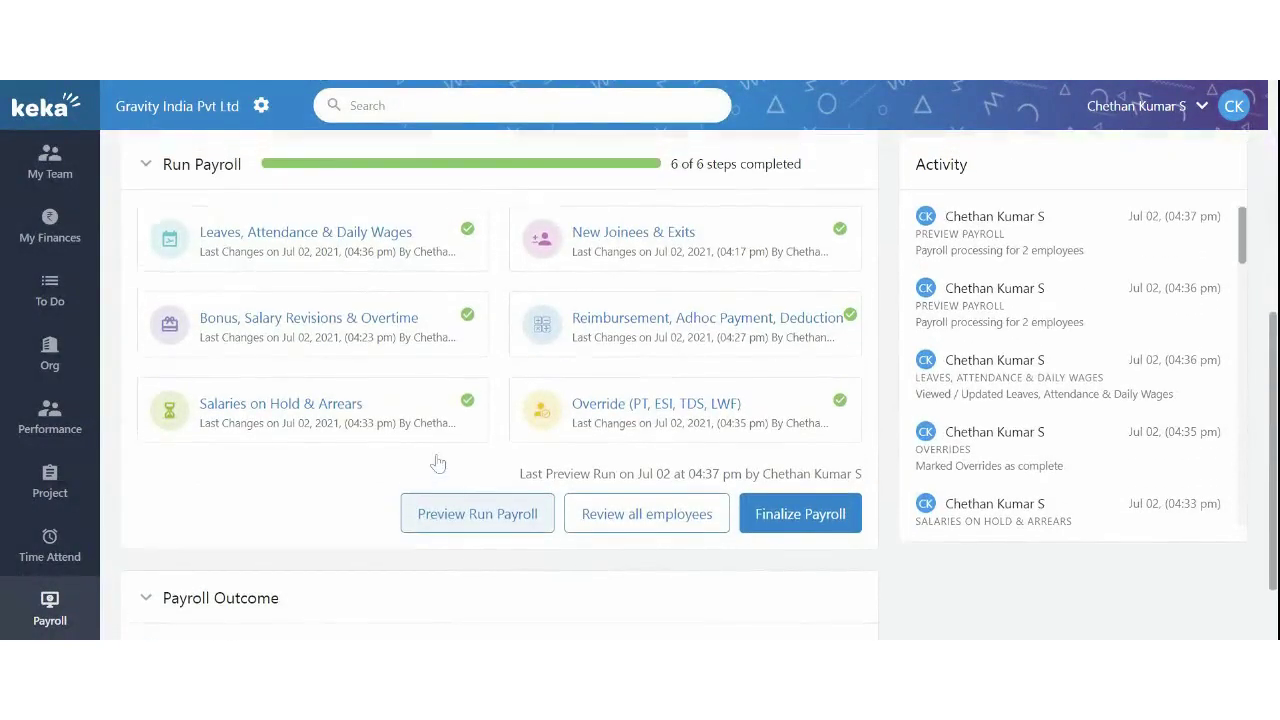
scroll(768, 366, up, 1)
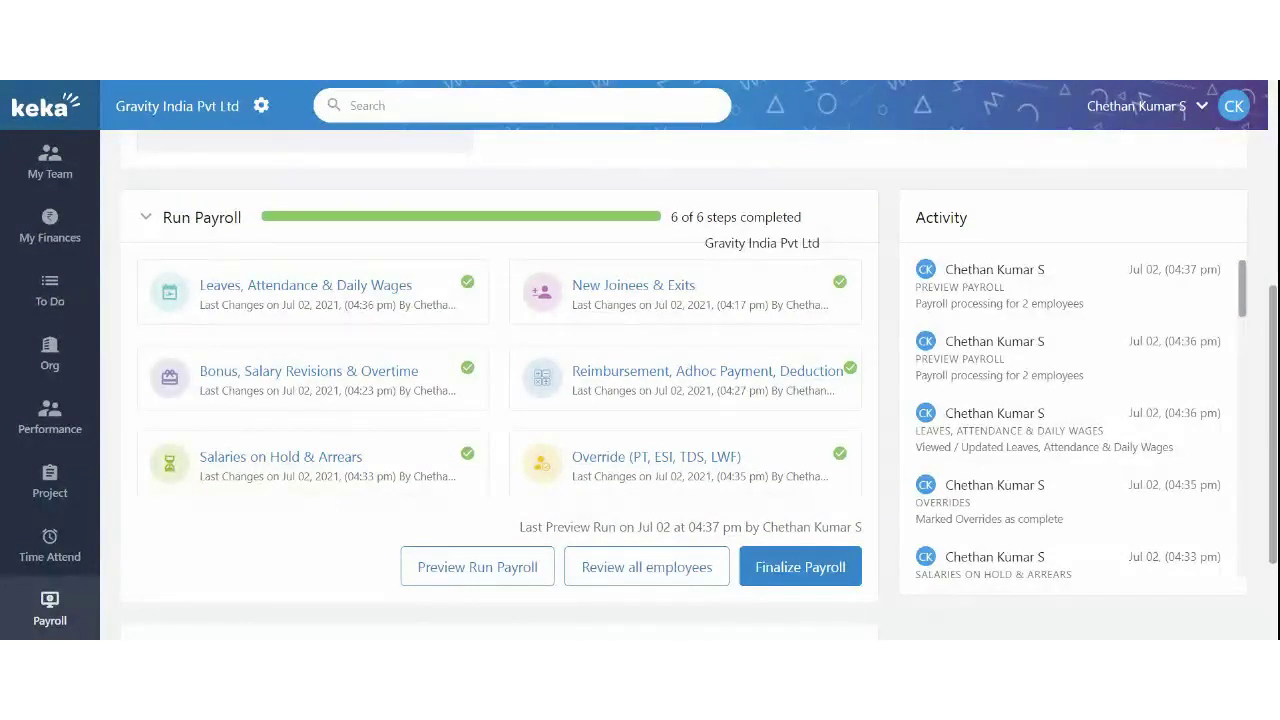
Try to finalize the June 2021 payroll, read the processing message, and close the finalization dialog
scroll(620, 410, down, 2)
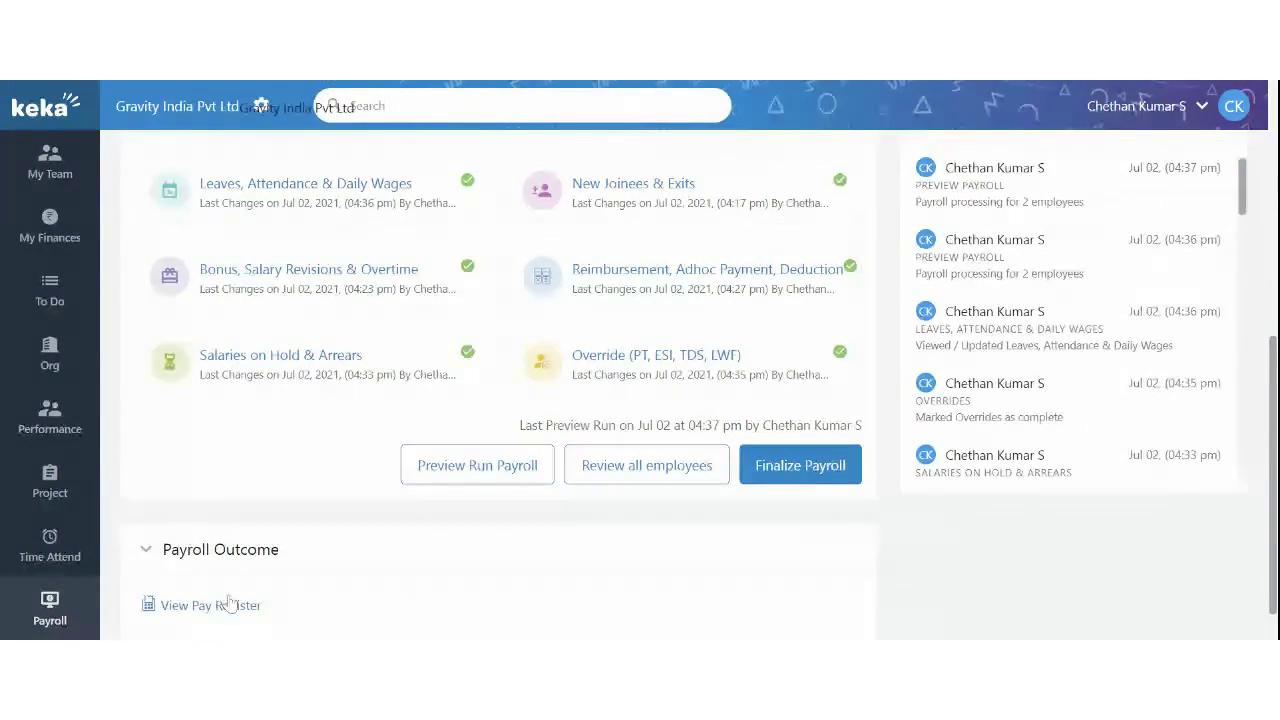
click(802, 467)
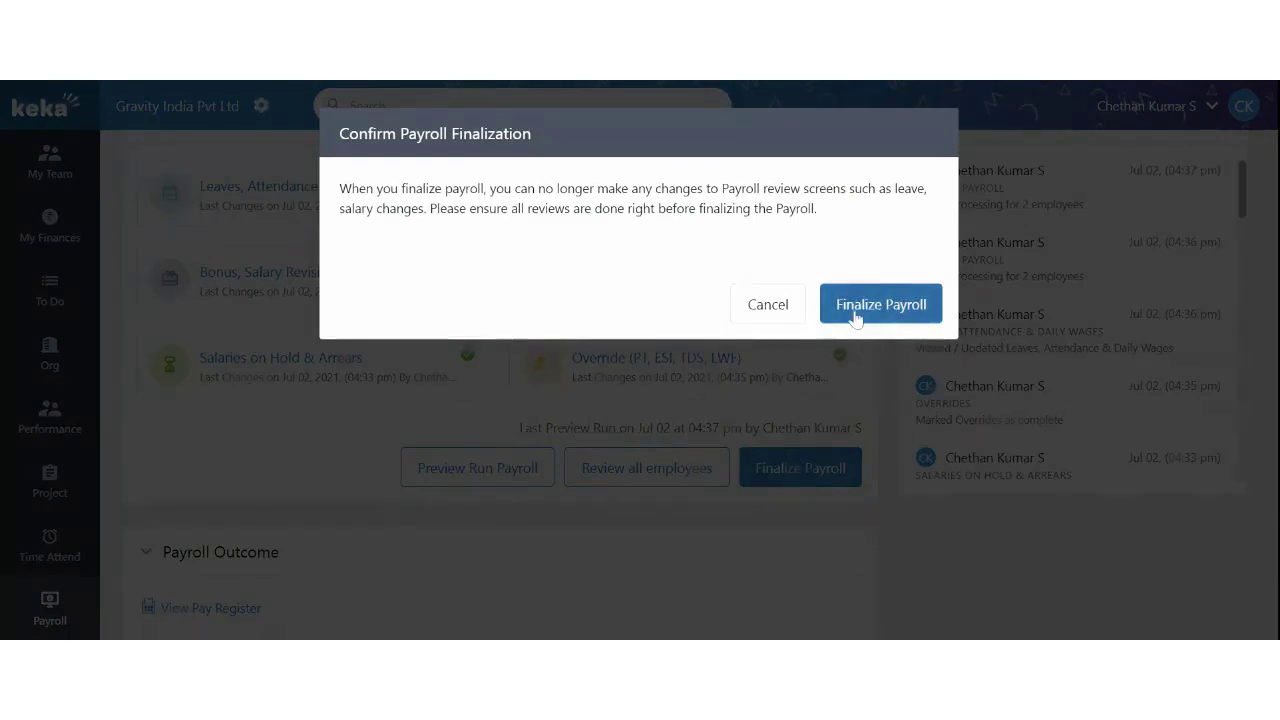
click(853, 313)
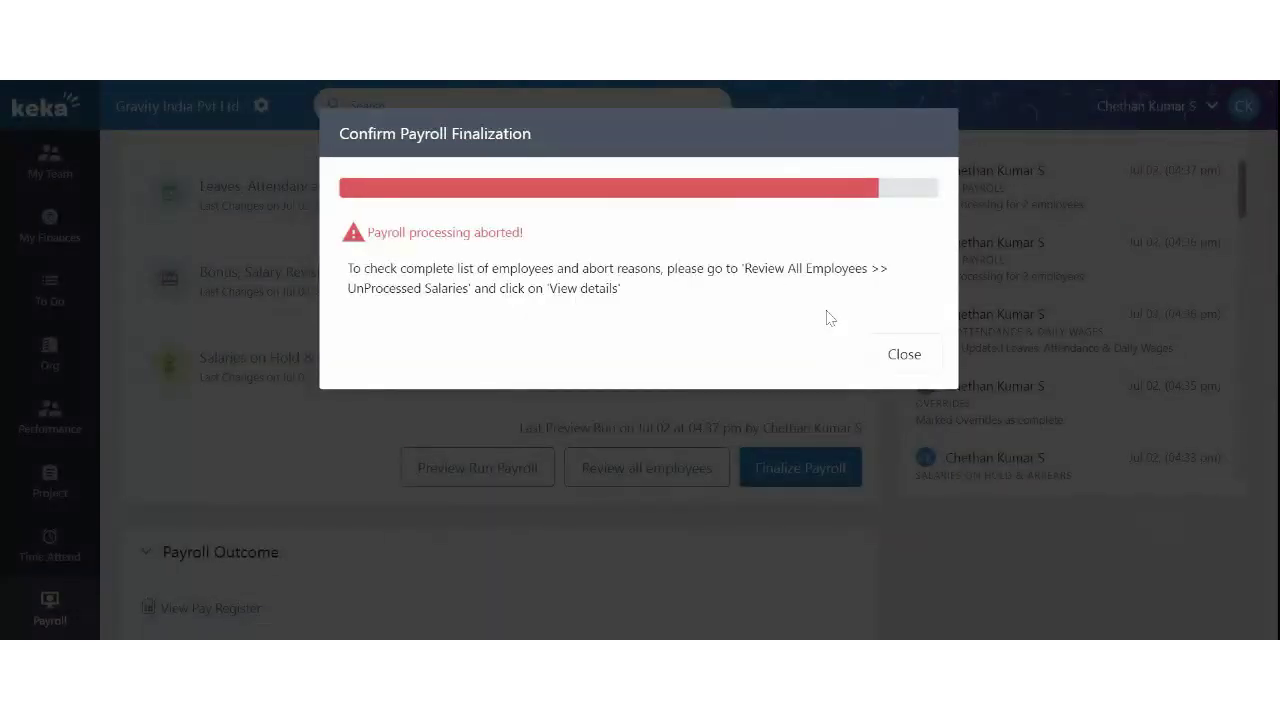
drag(416, 232, 523, 232)
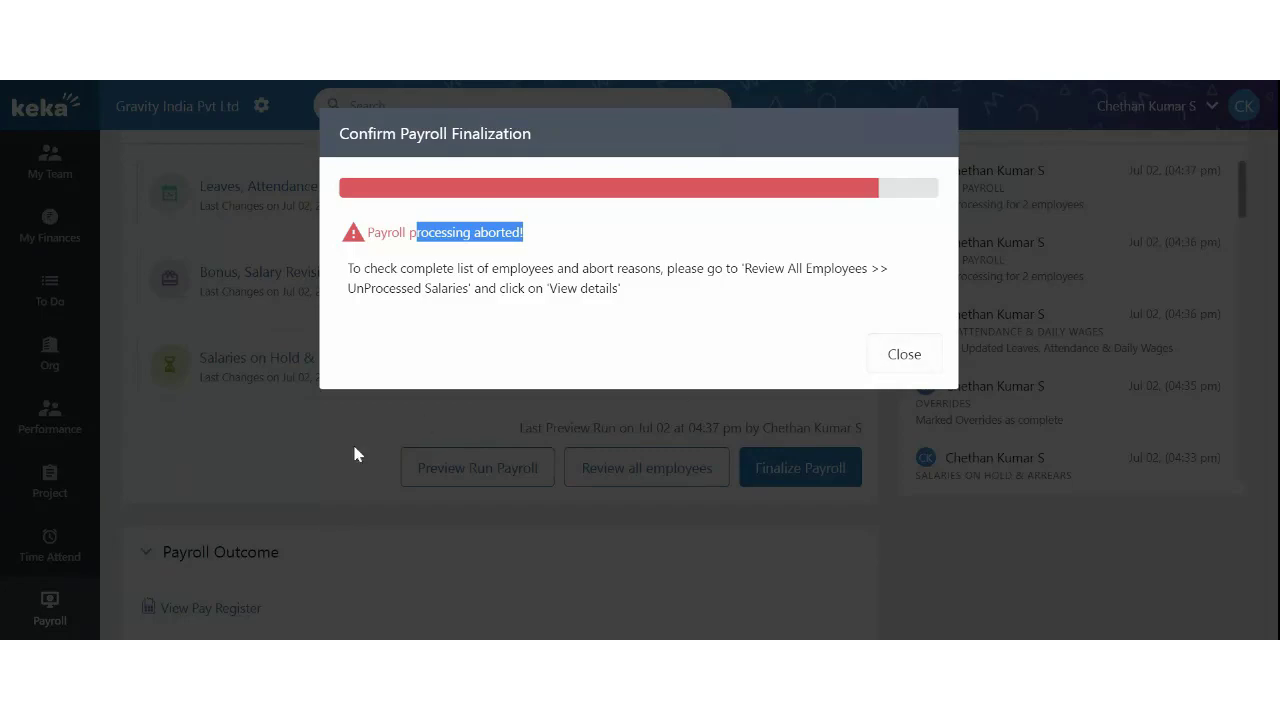
click(898, 355)
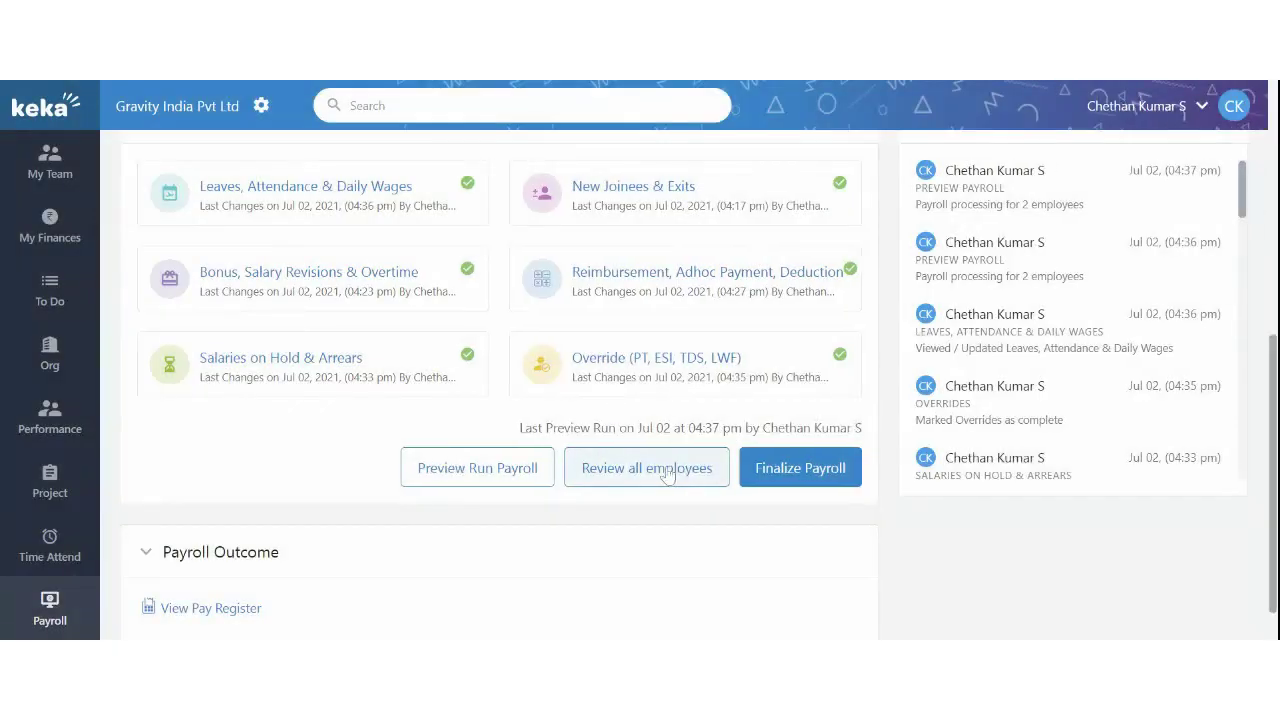
Review all employees for June 2021, check the unprocessed salary's warnings for missing details, and close the review
click(667, 473)
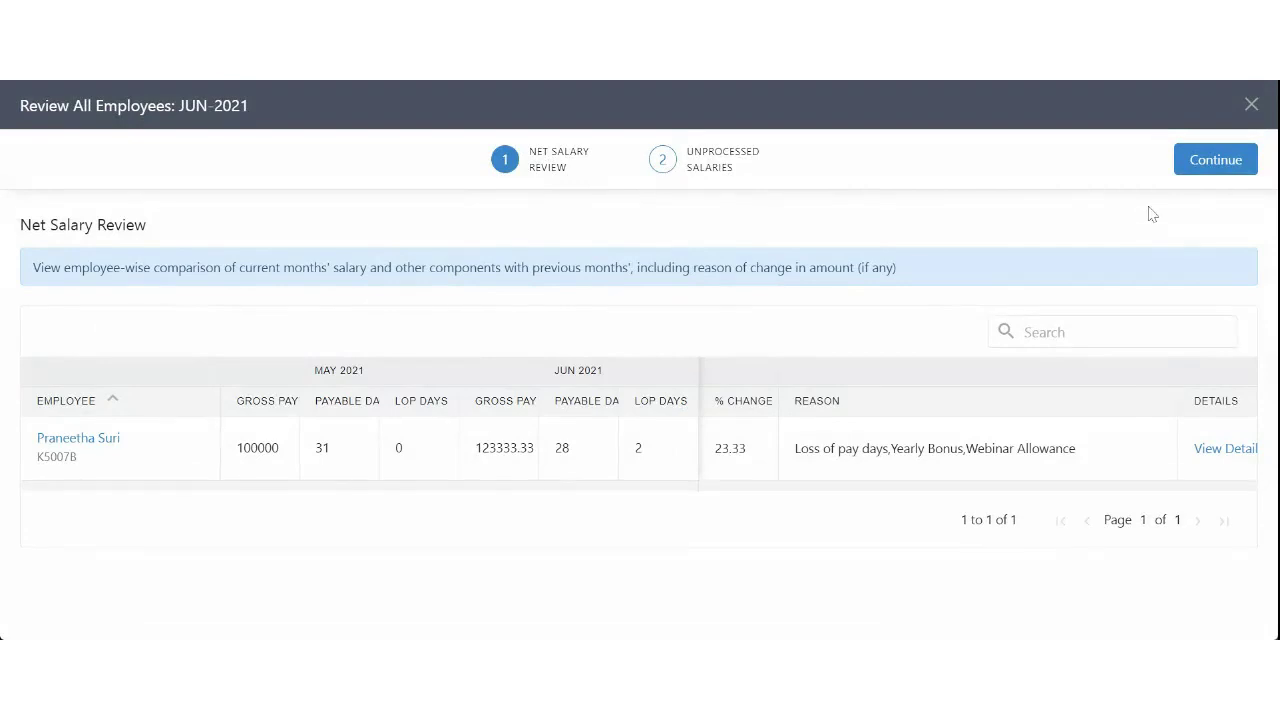
click(1228, 170)
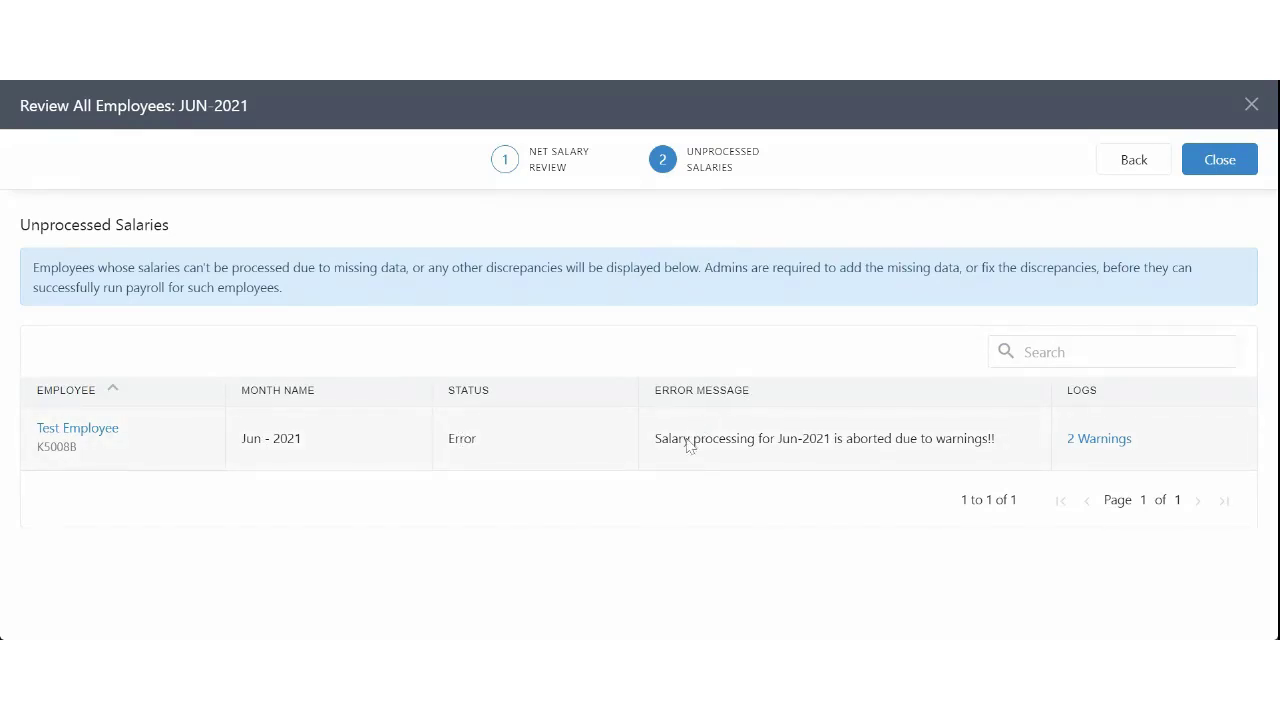
click(1087, 446)
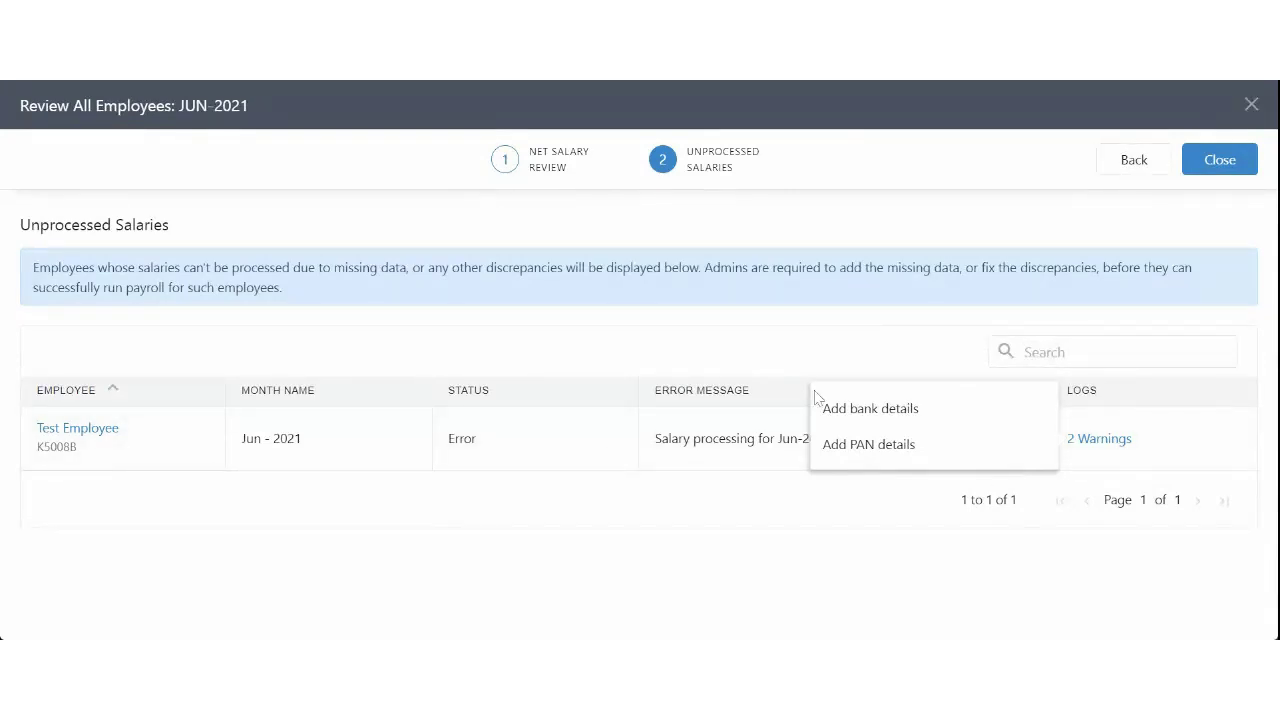
click(842, 368)
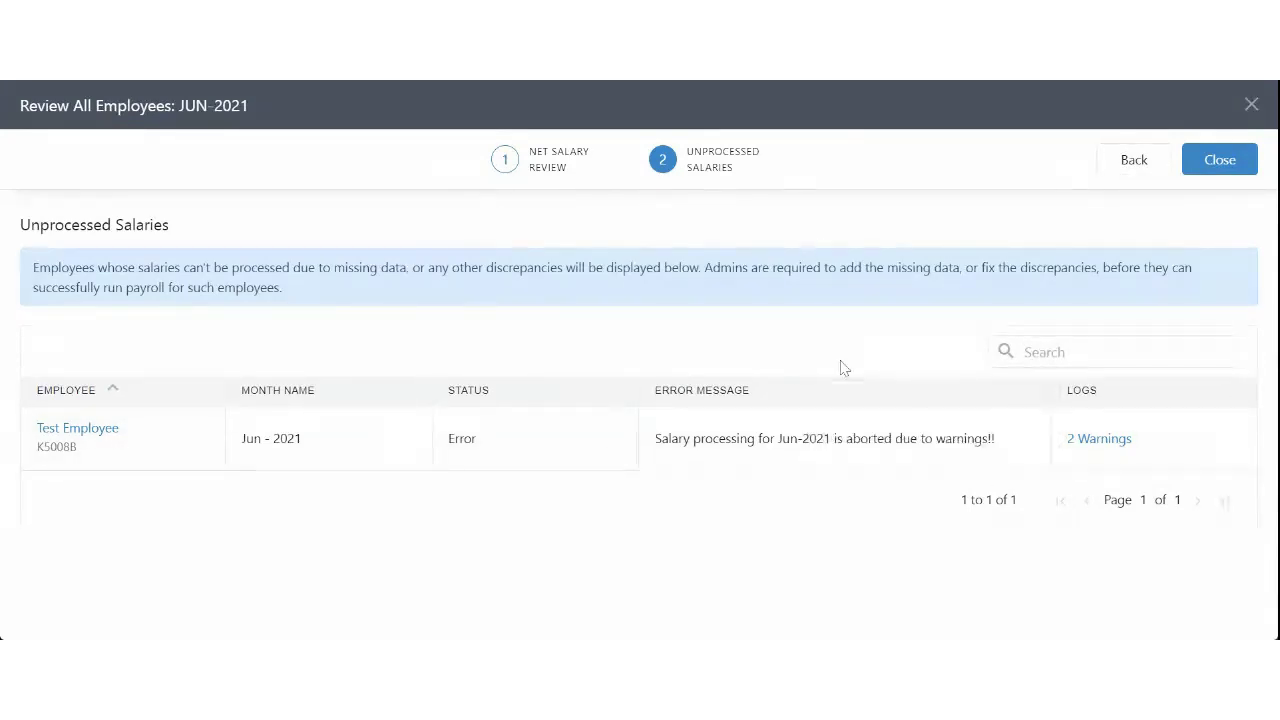
click(1096, 455)
click(1251, 104)
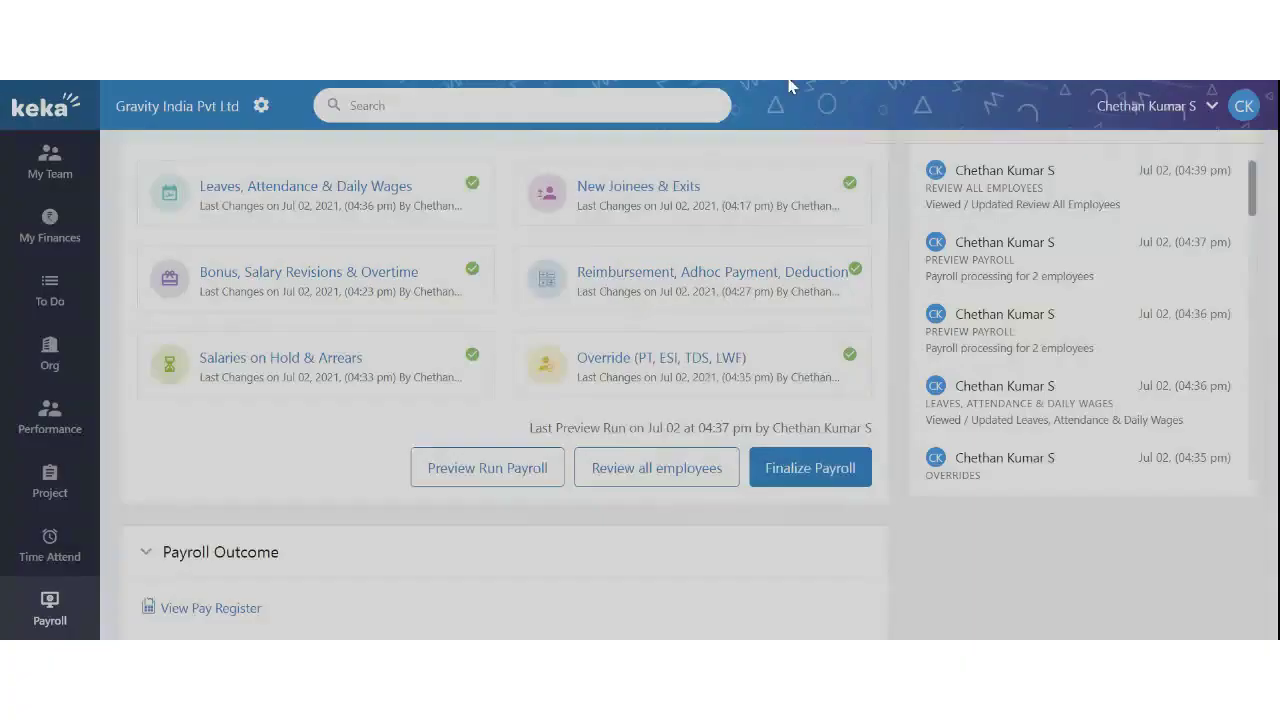
Find Test Employee, open their finances, and save the PAN card information with PAN details marked as not available
text(ts)
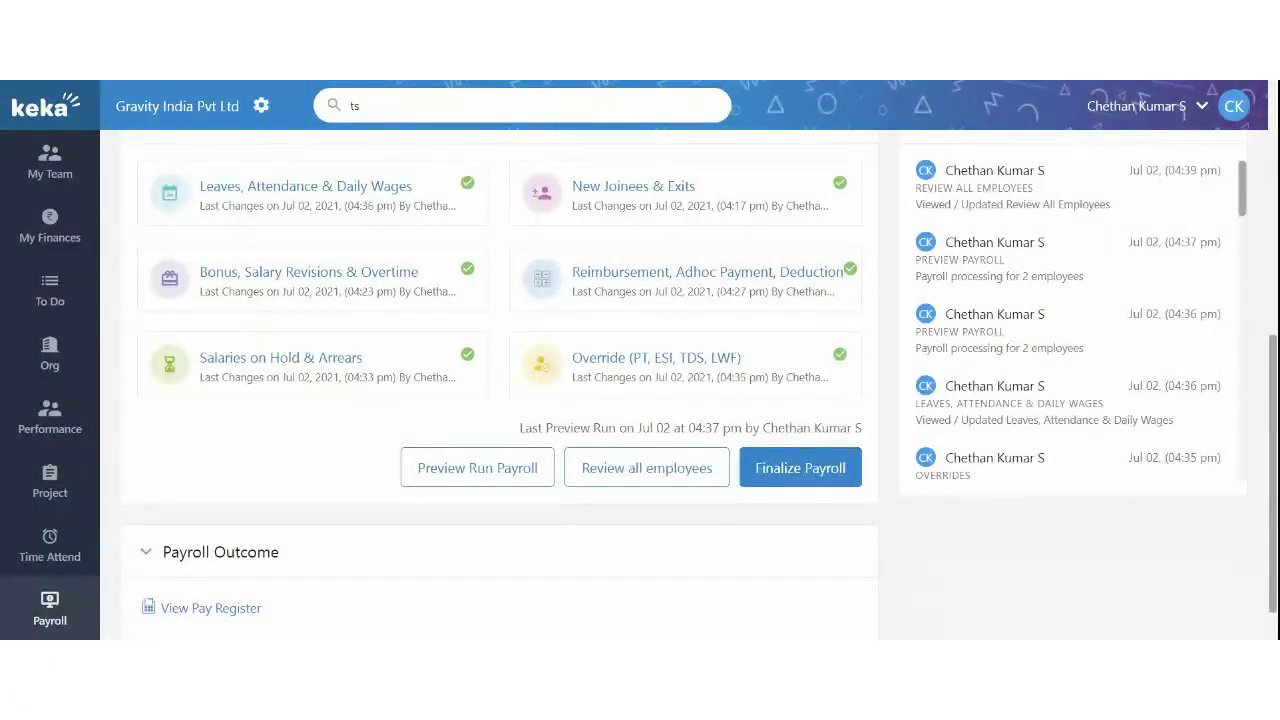
text(est)
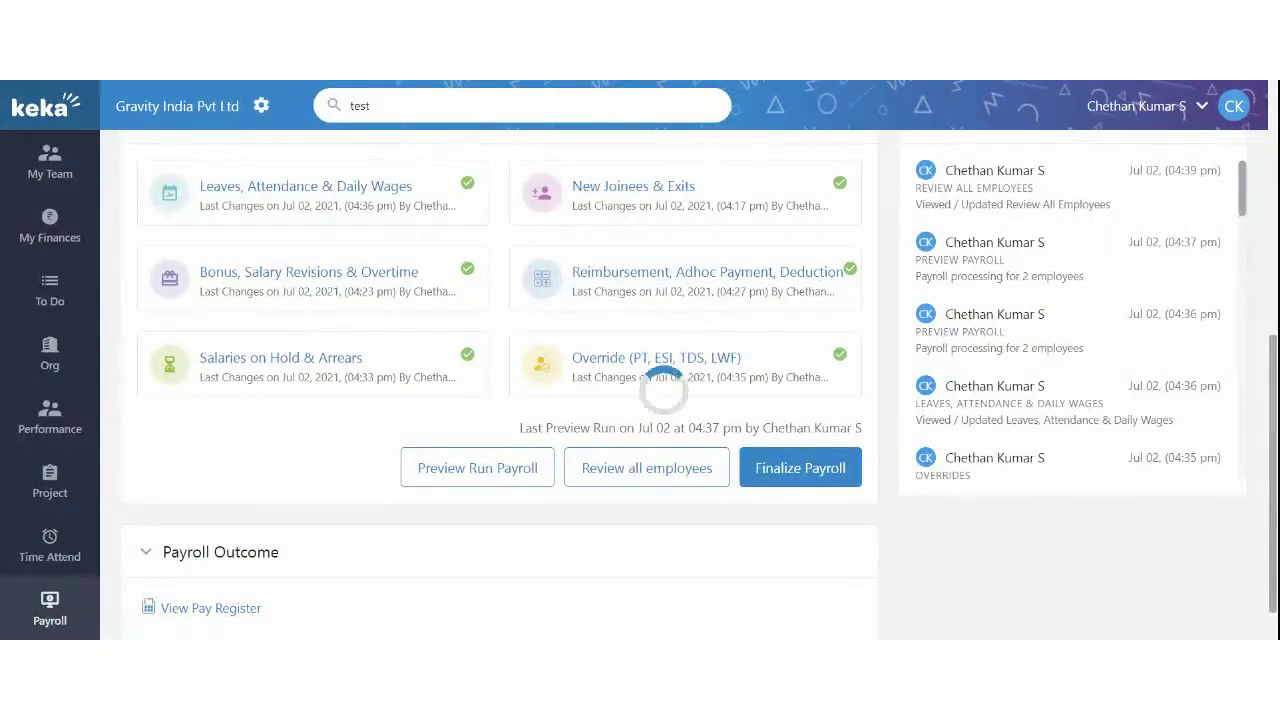
click(524, 184)
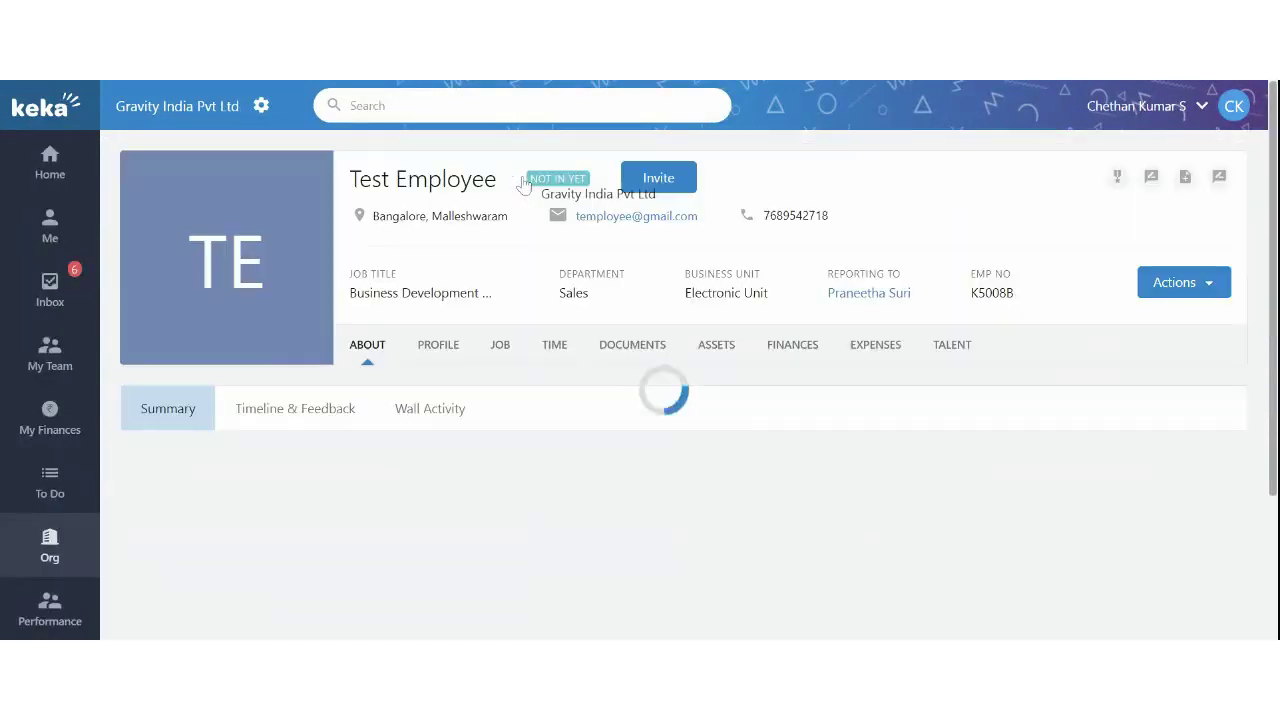
click(803, 345)
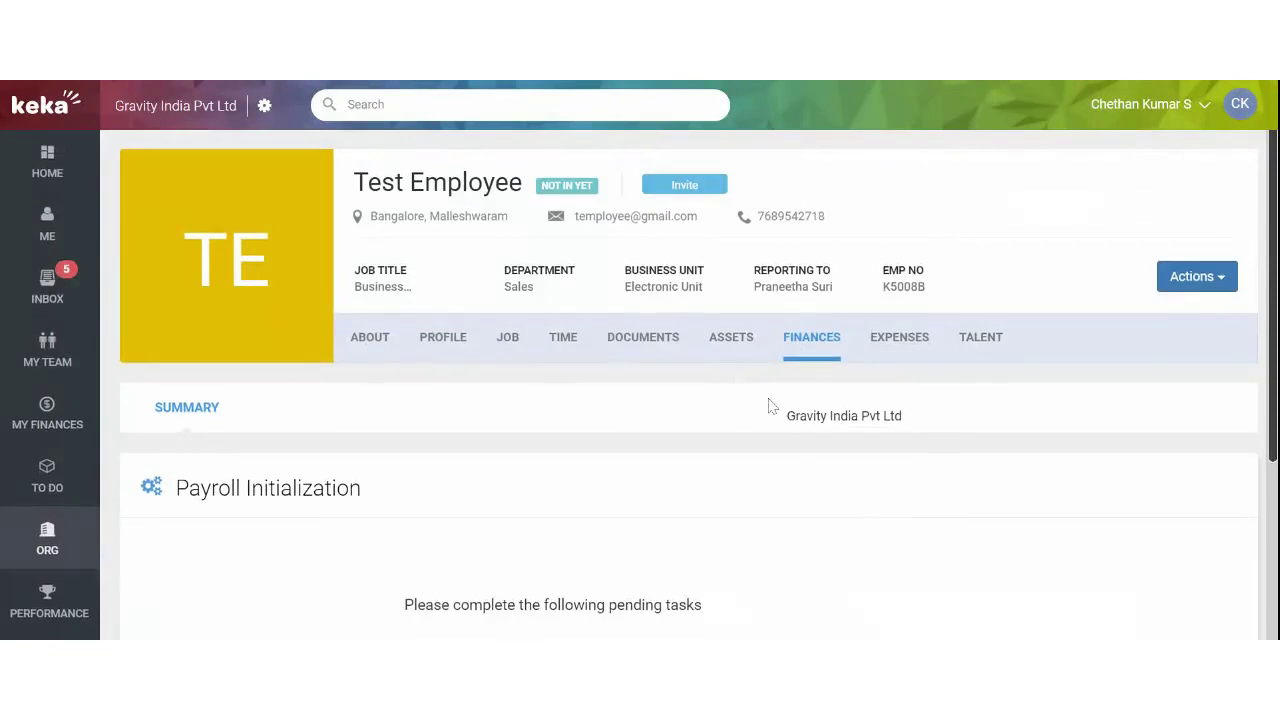
scroll(766, 400, down, 3)
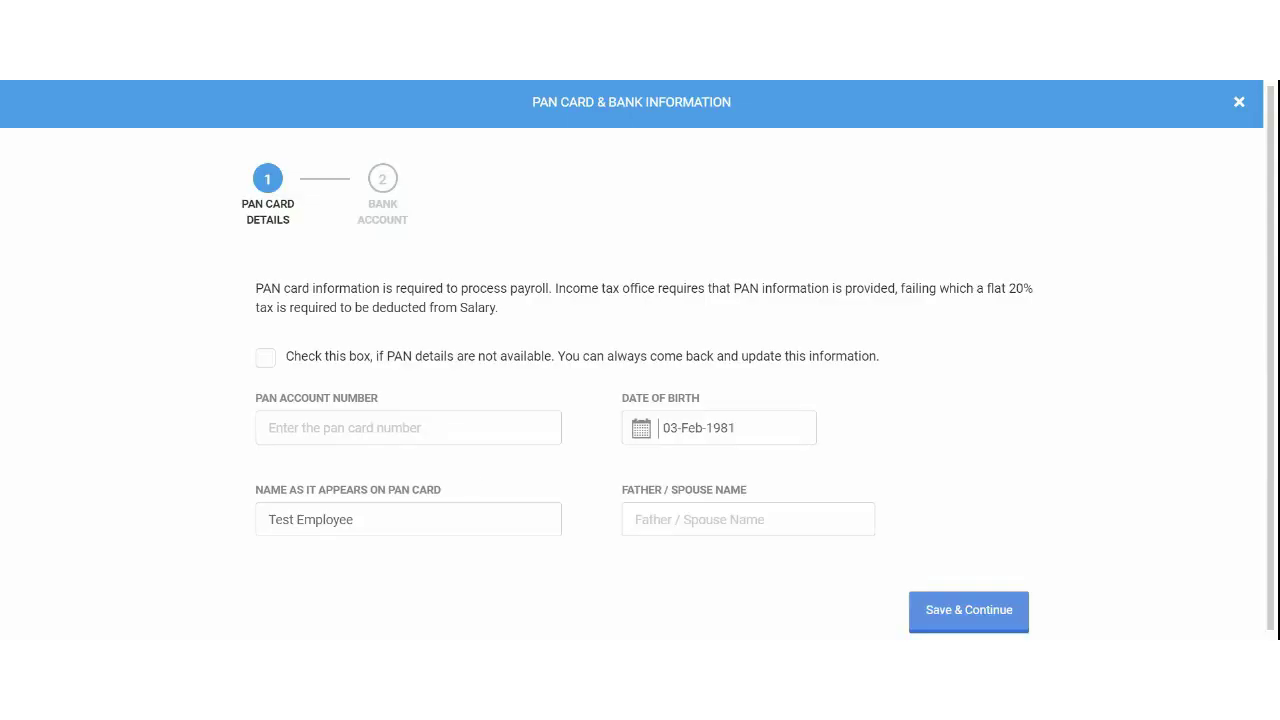
click(266, 357)
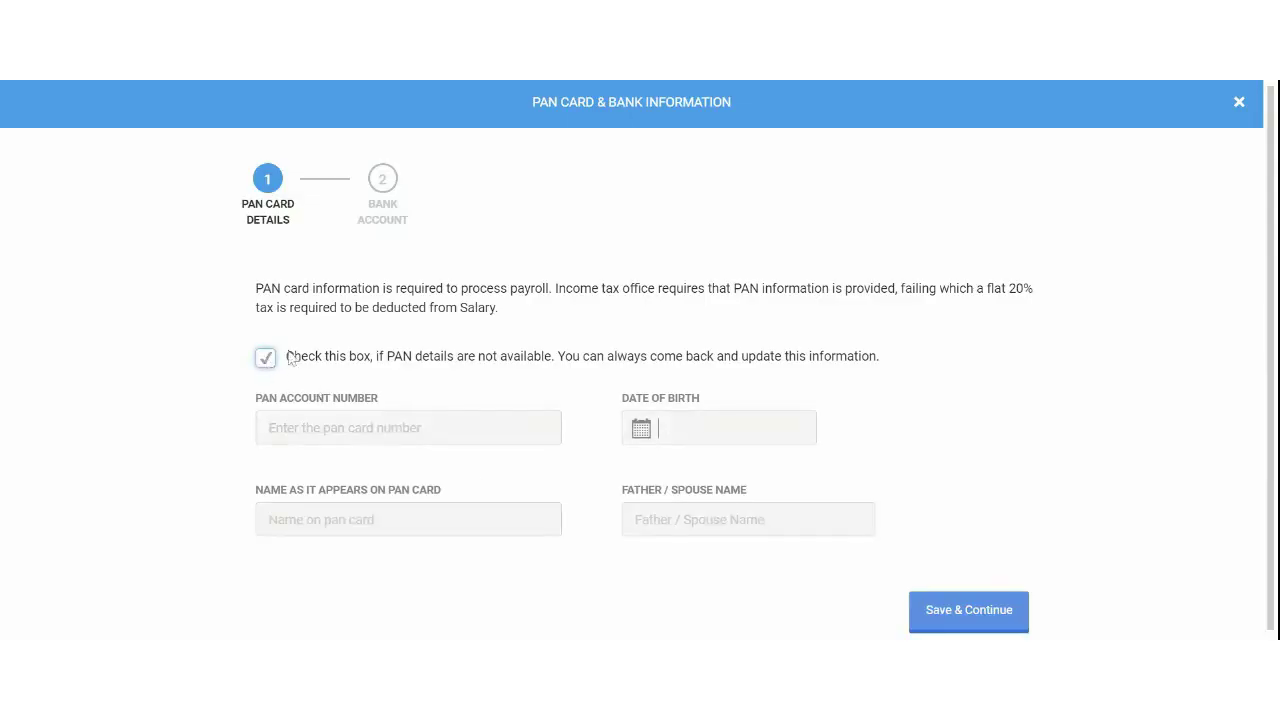
click(942, 612)
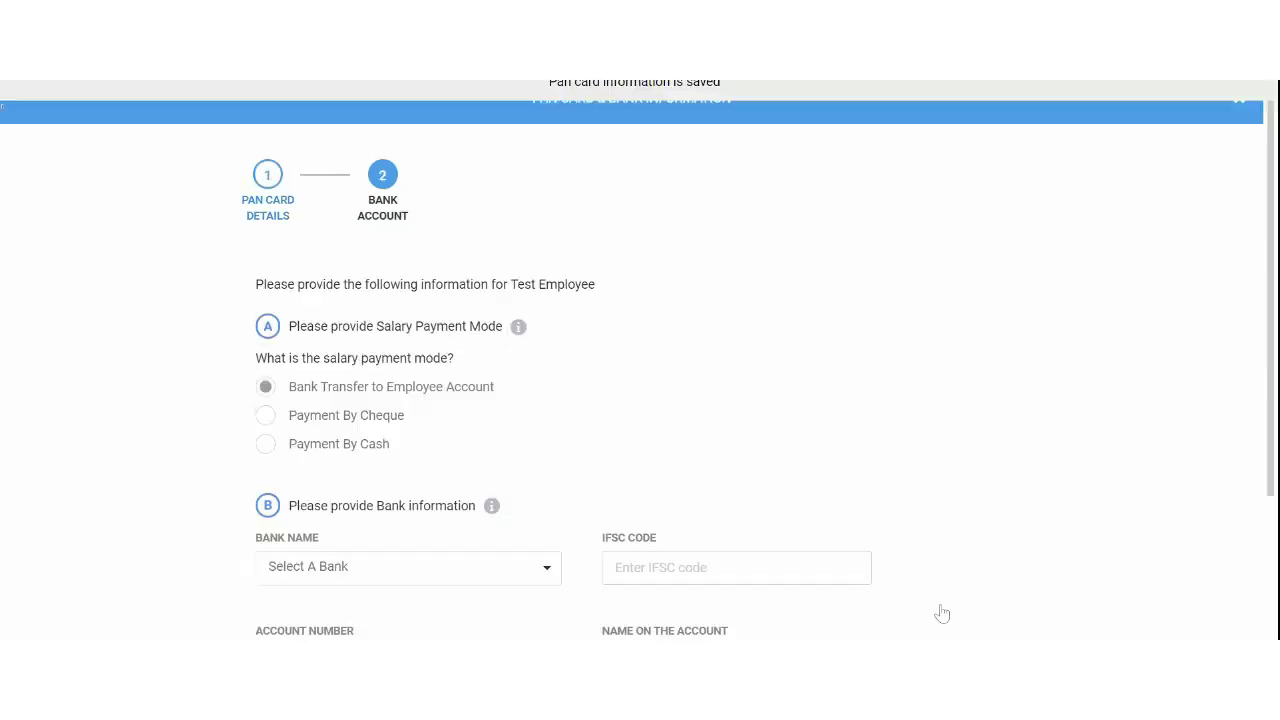
Choose Andhra Bank as Test Employee's bank and set the IFSC code to ANDB123457
scroll(509, 520, down, 1)
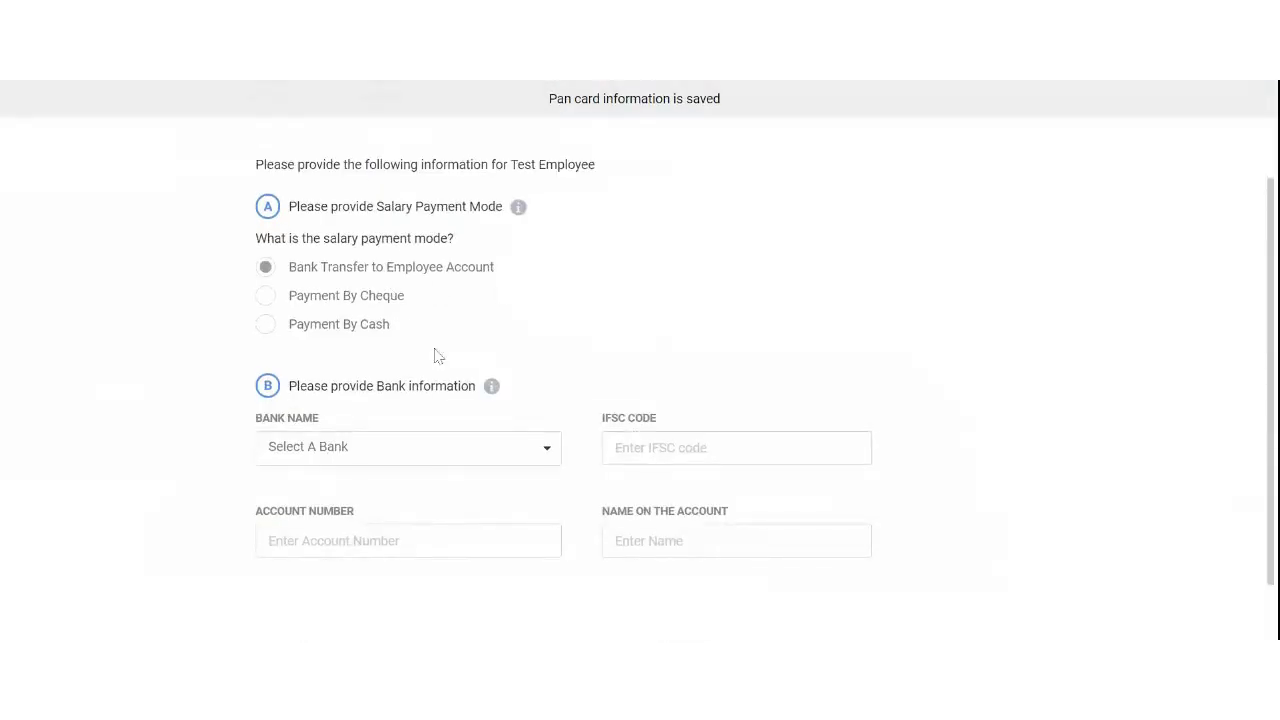
click(350, 450)
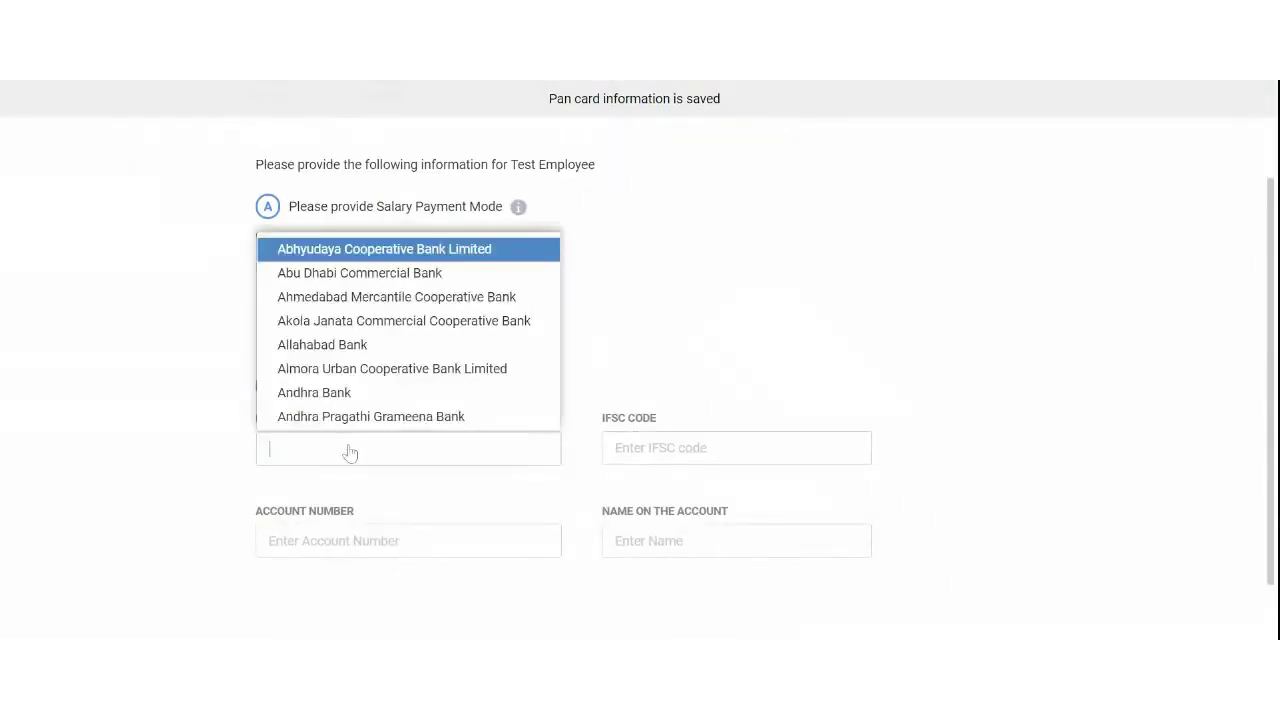
click(329, 392)
click(736, 447)
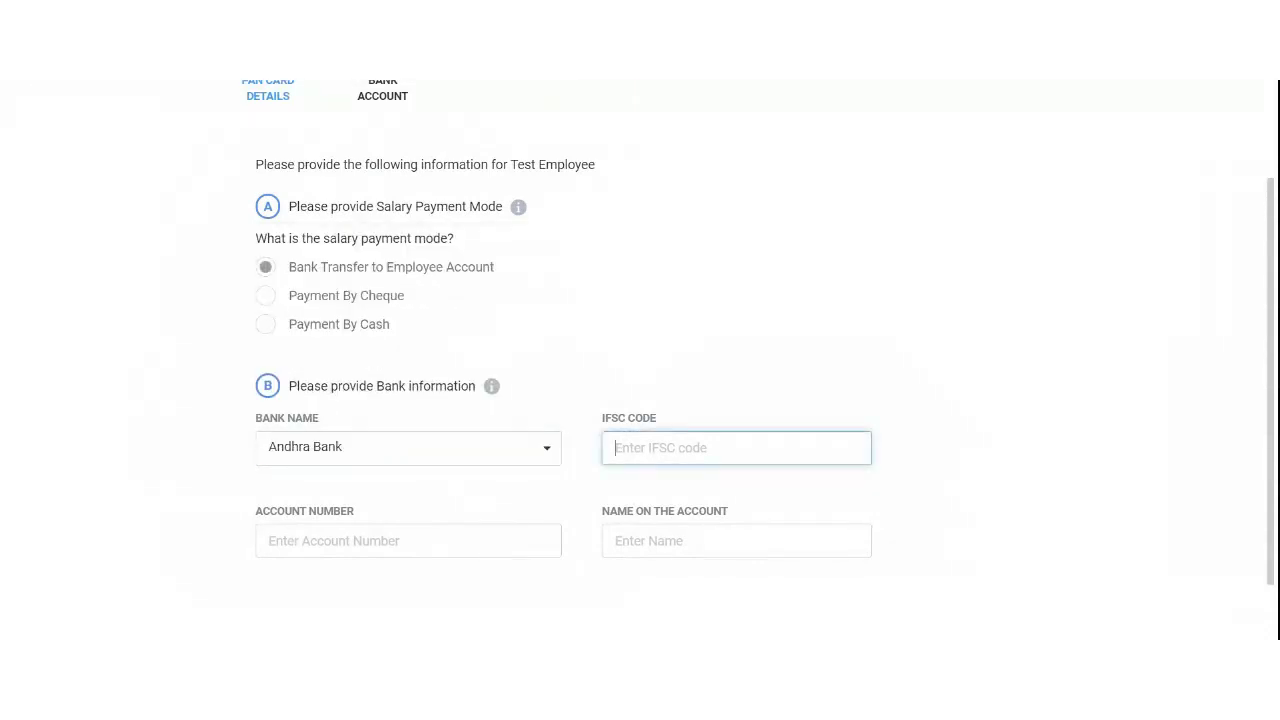
text(ANDB123456)
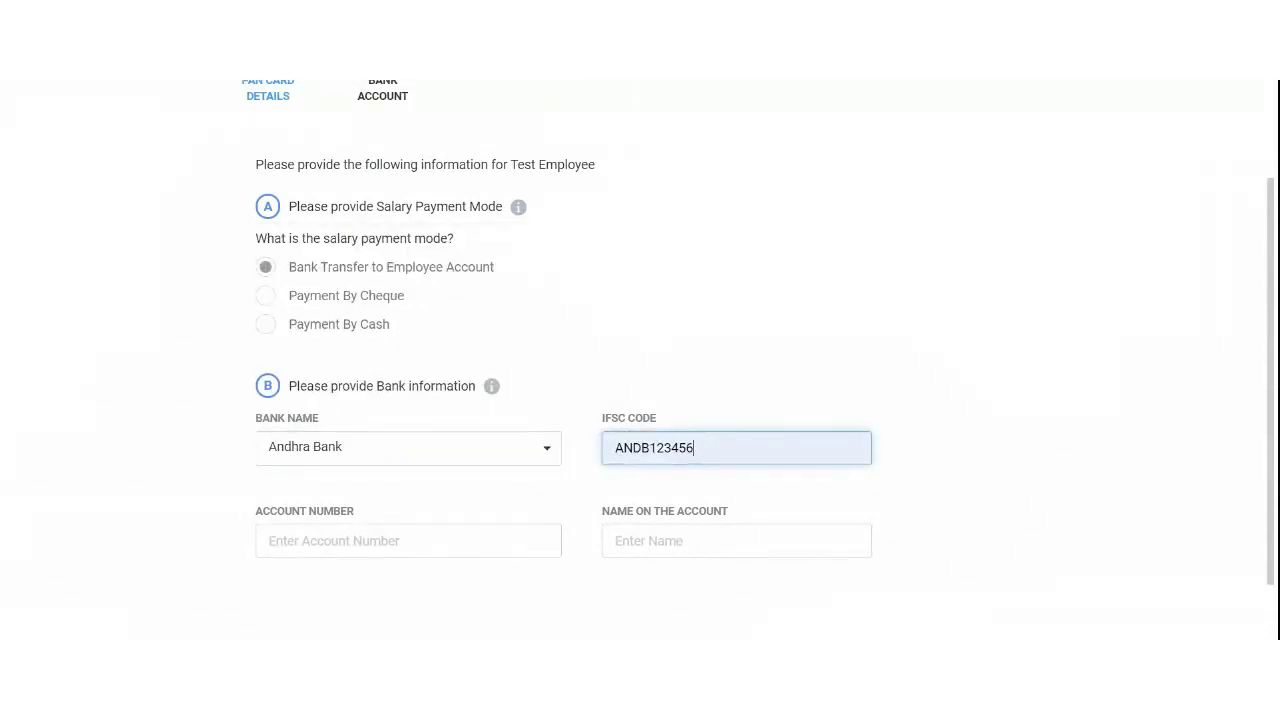
key(BackSpace)
text(7)
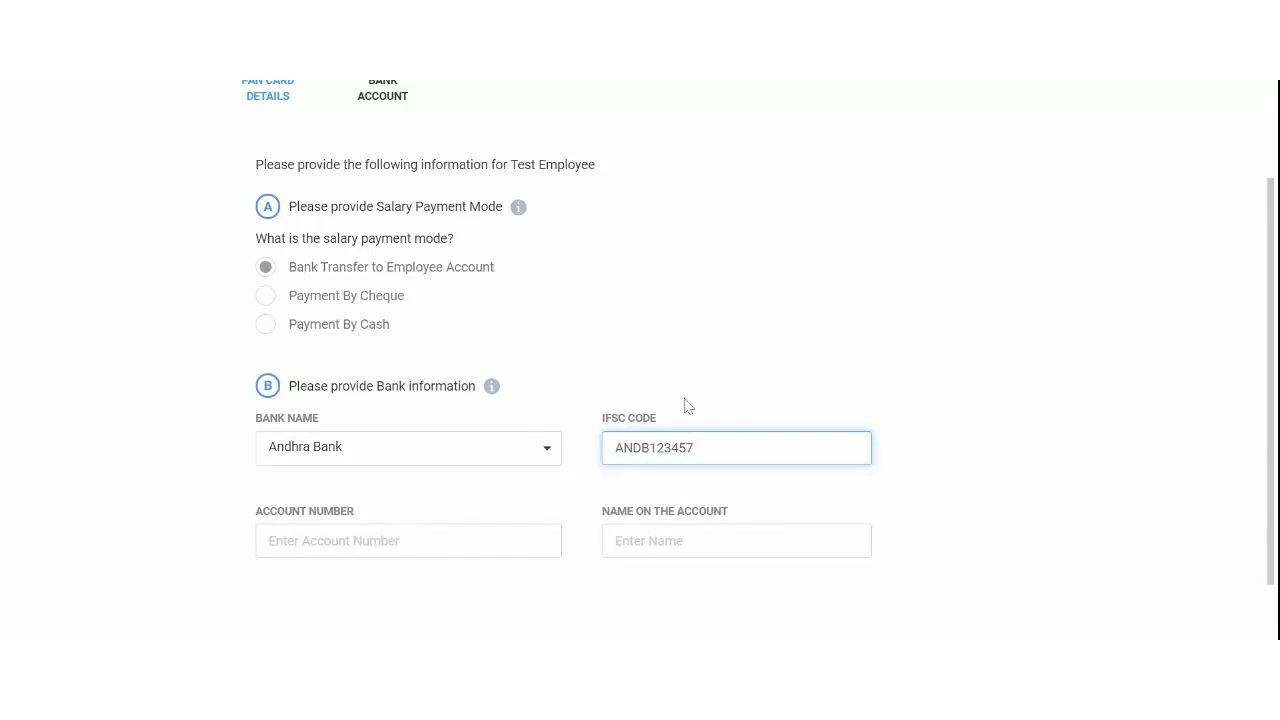
Enter the bank account number, set the name on the account to Test, and complete the bank information
scroll(688, 406, down, 1)
click(414, 478)
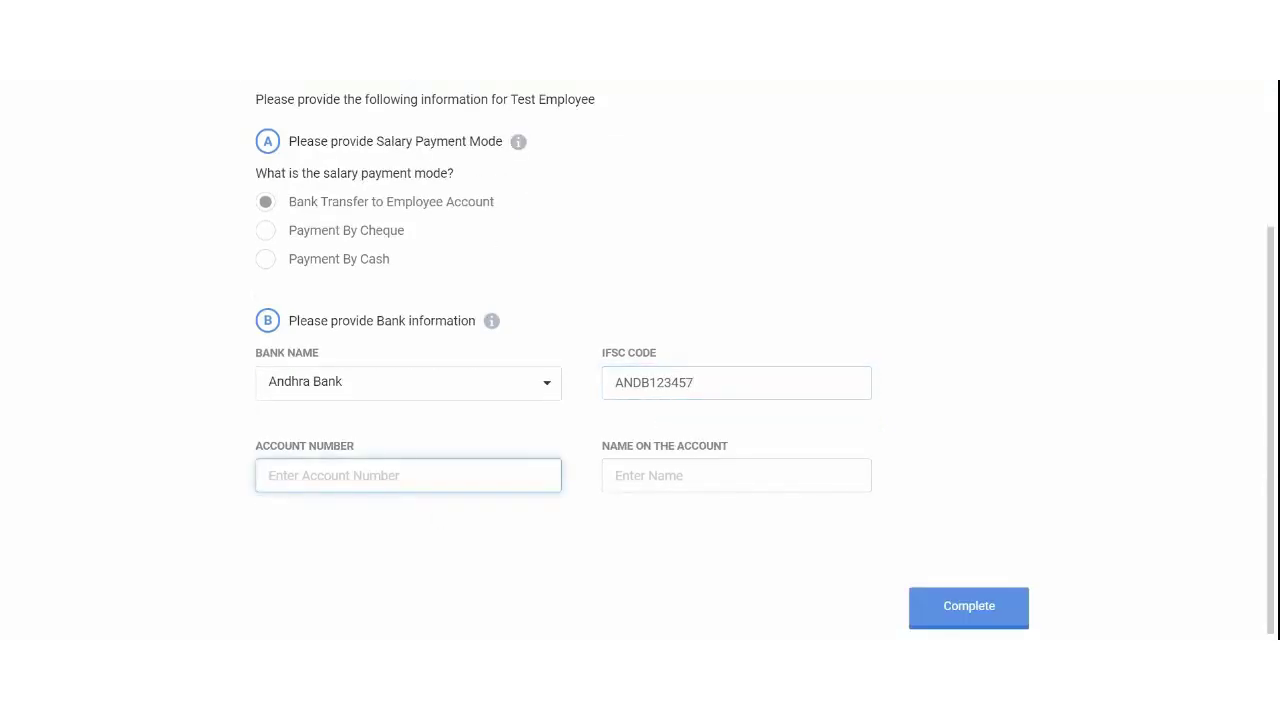
key(Down)
key(Down)
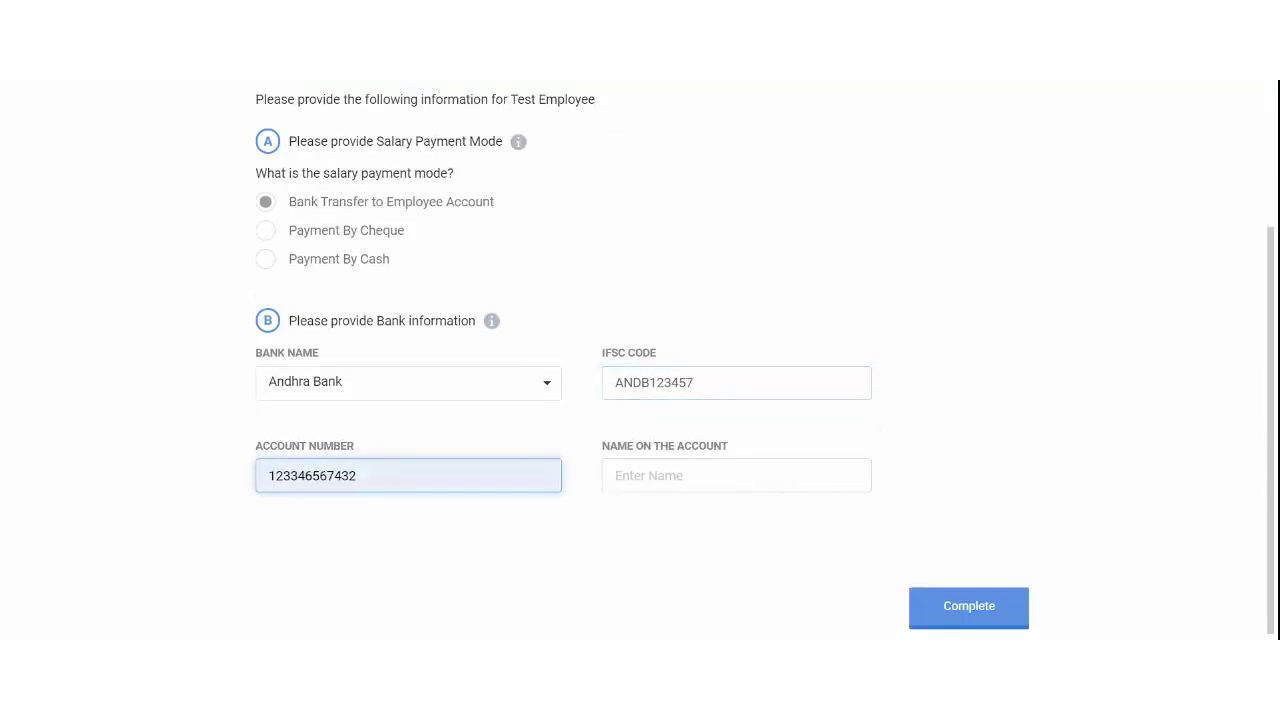
key(Return)
text(8)
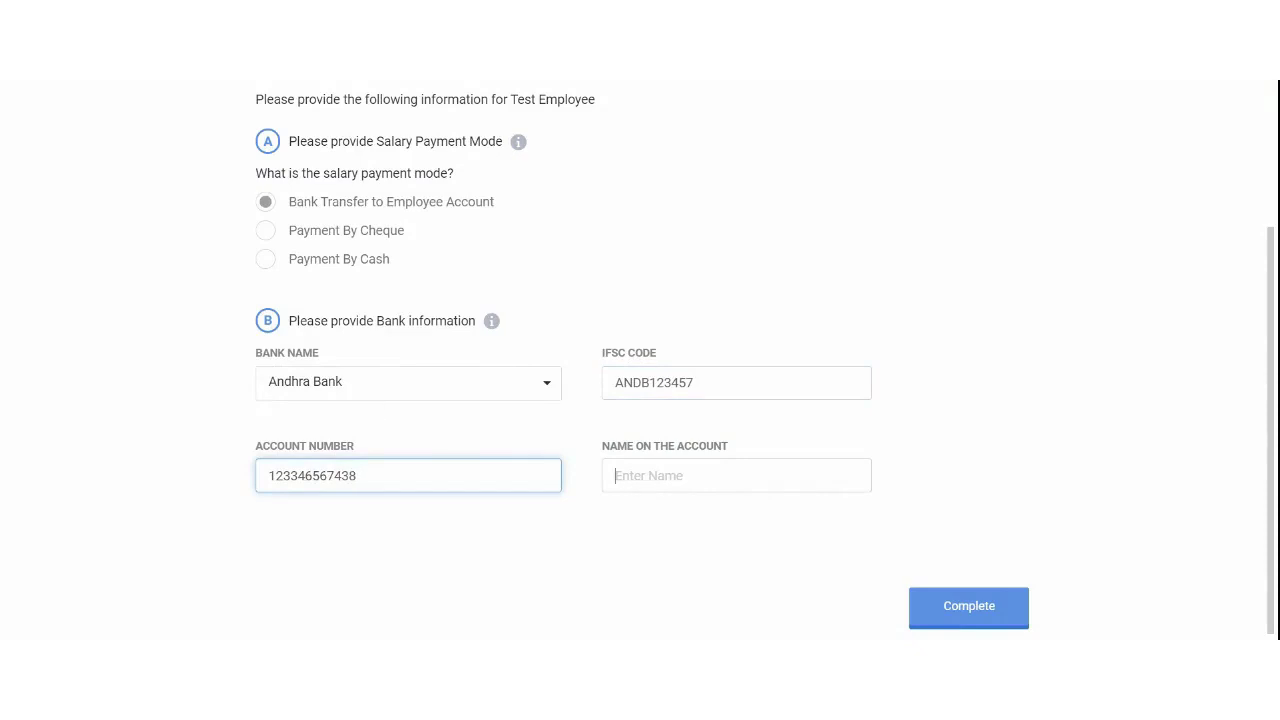
key(Tab)
text(Te)
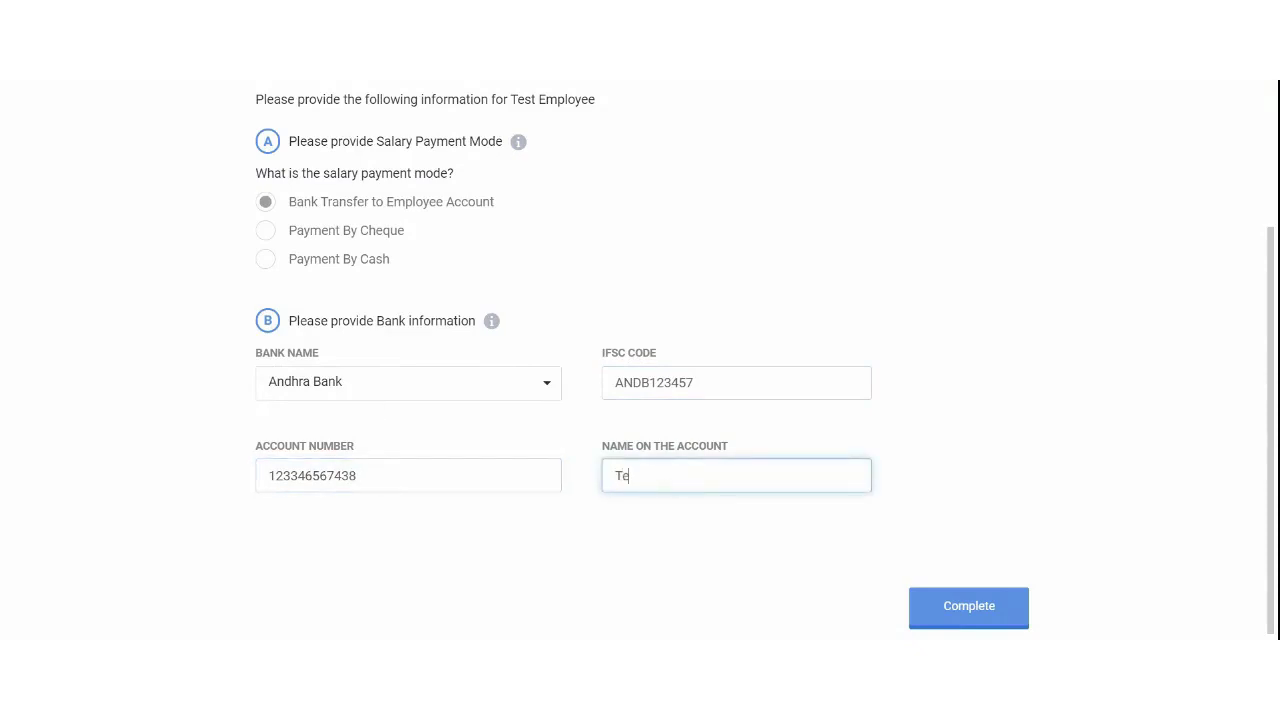
text(st)
click(960, 622)
Return to Run Payroll for the Webinar Pay Group and rerun the June 2021 payroll preview
scroll(780, 509, down, 3)
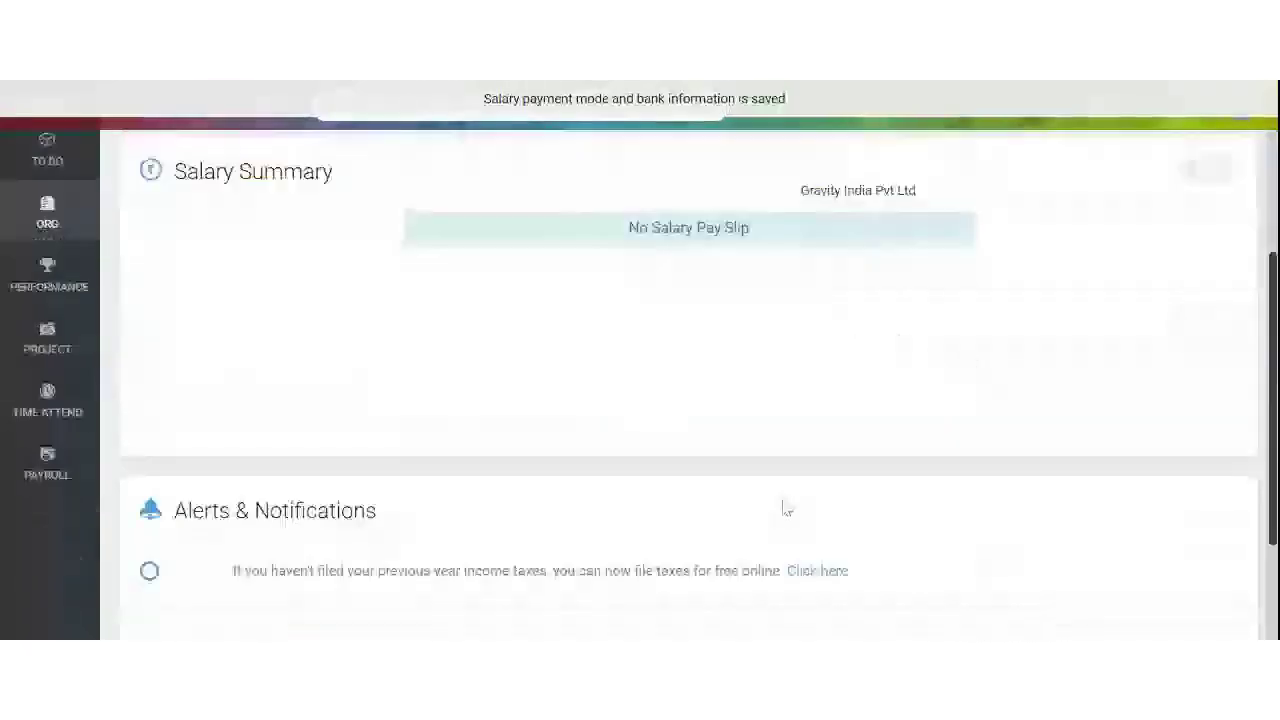
scroll(780, 509, up, 3)
scroll(65, 415, down, 2)
mouse_move(65, 415)
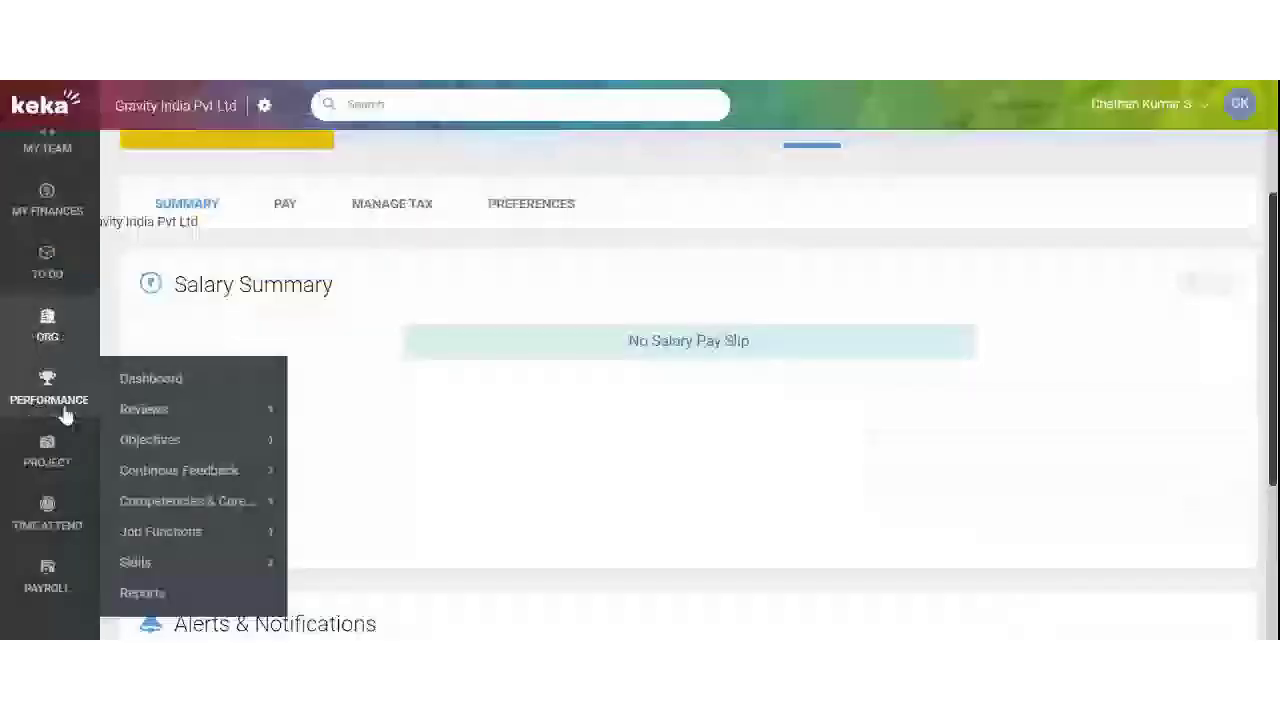
mouse_move(60, 580)
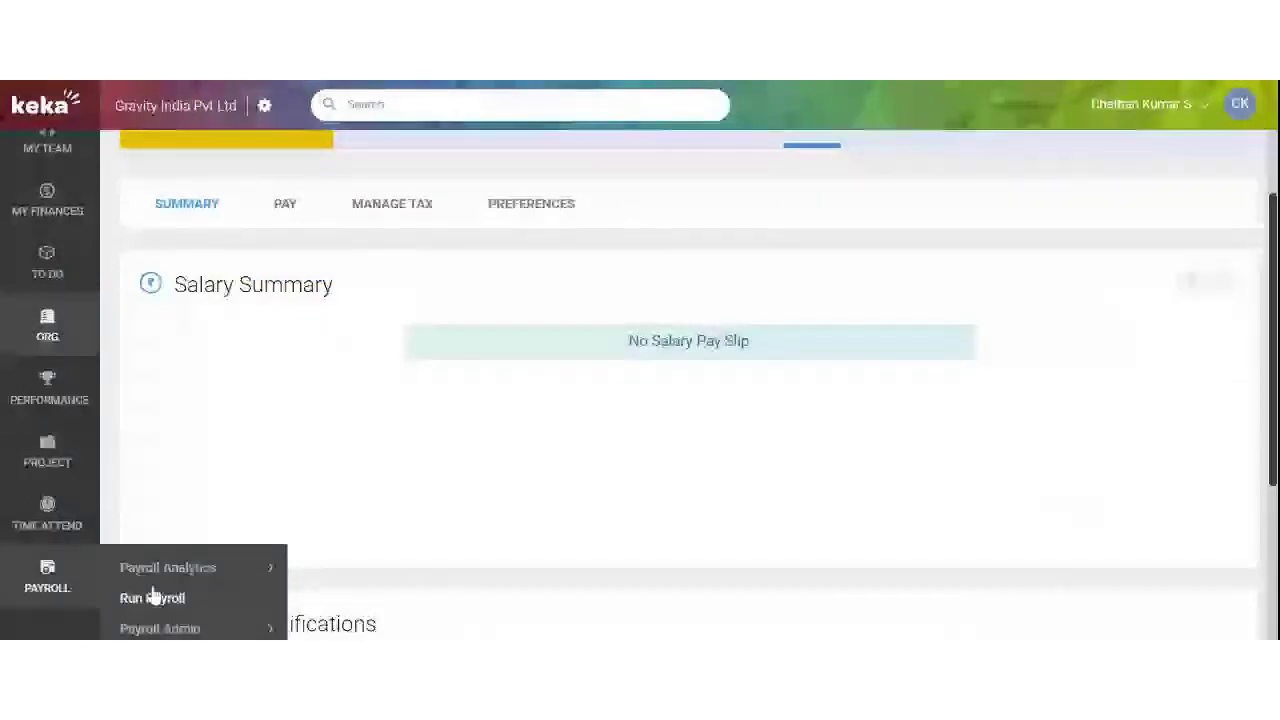
click(153, 597)
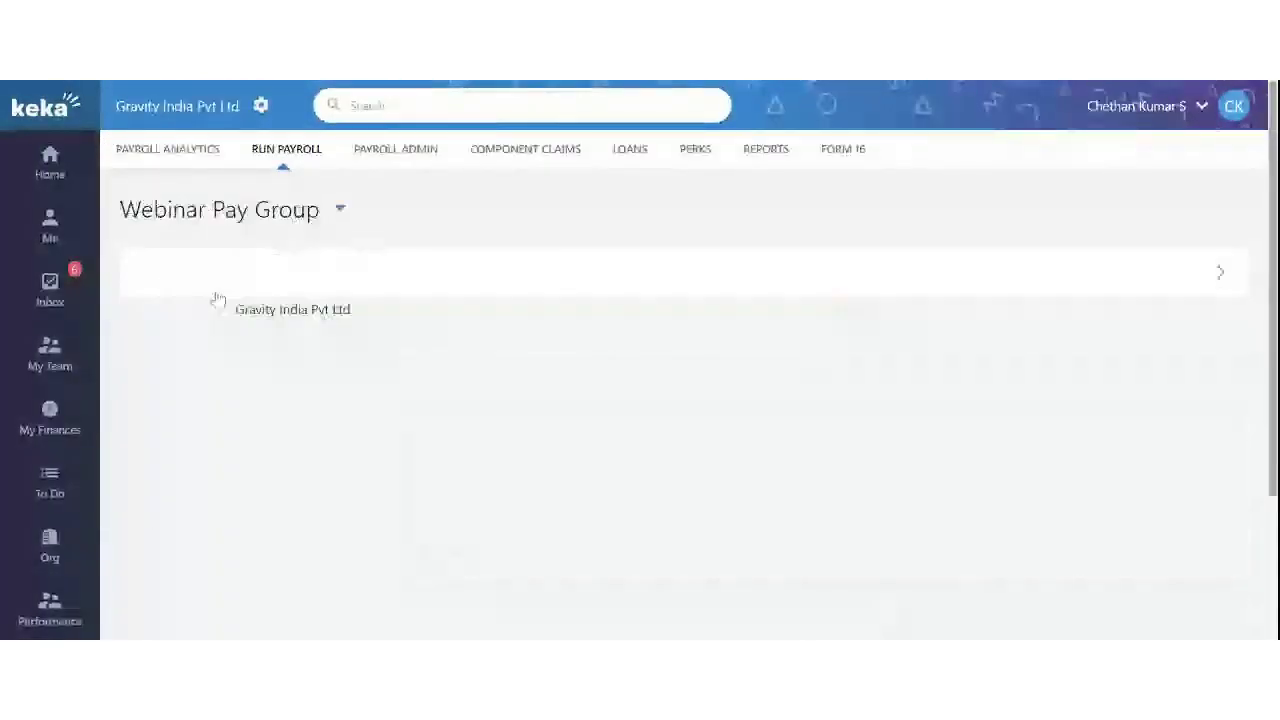
scroll(372, 400, down, 4)
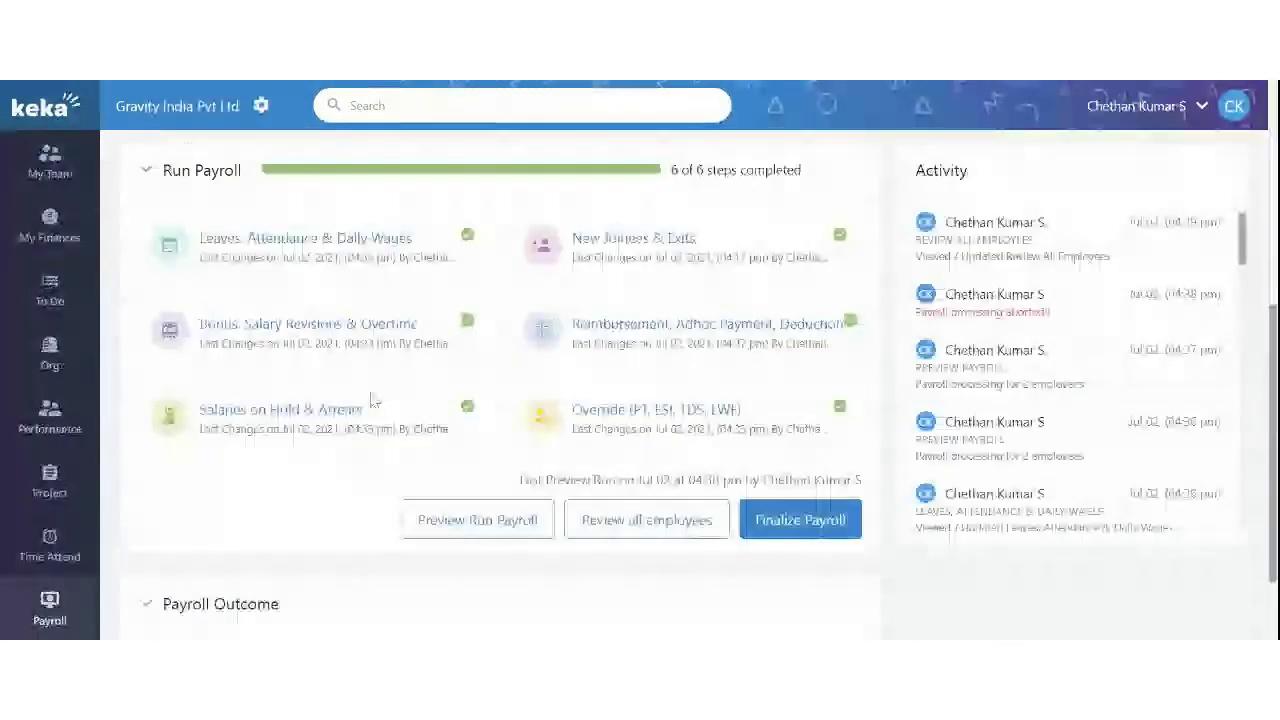
scroll(372, 400, down, 1)
click(453, 425)
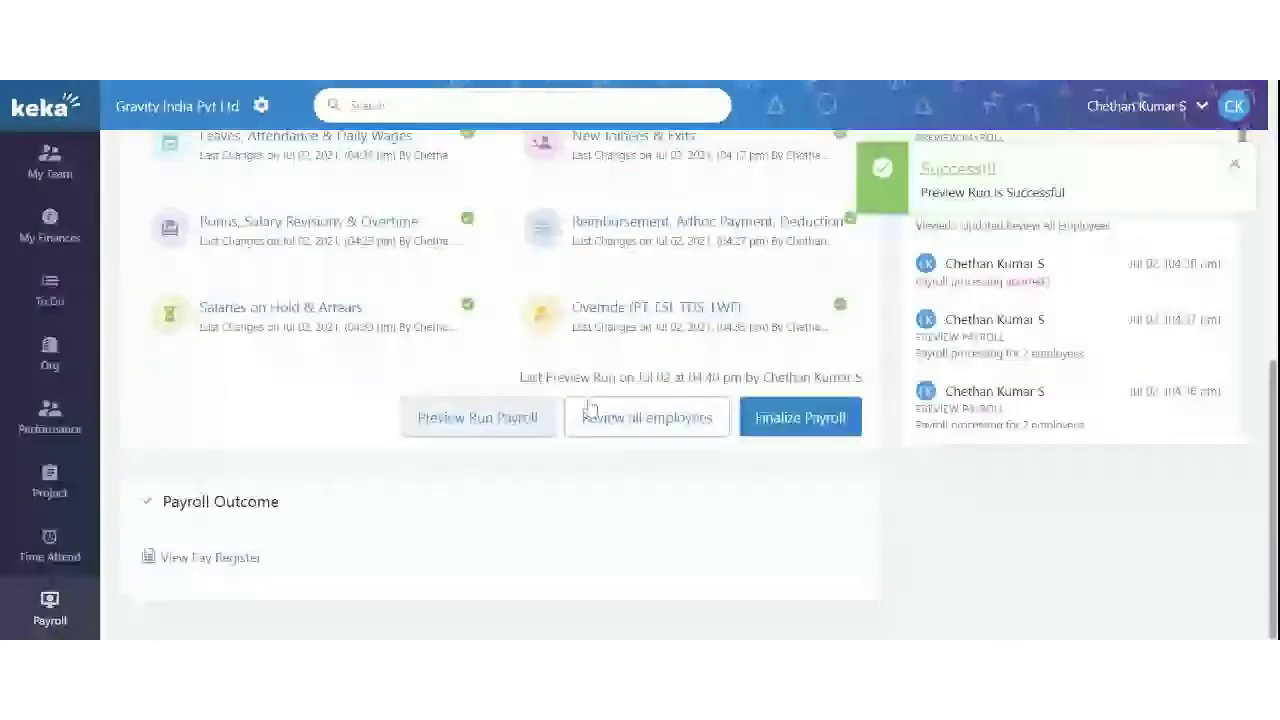
Review the June 2021 net salaries, compare the first employee's May and June pay items, and check the unprocessed salaries
click(612, 419)
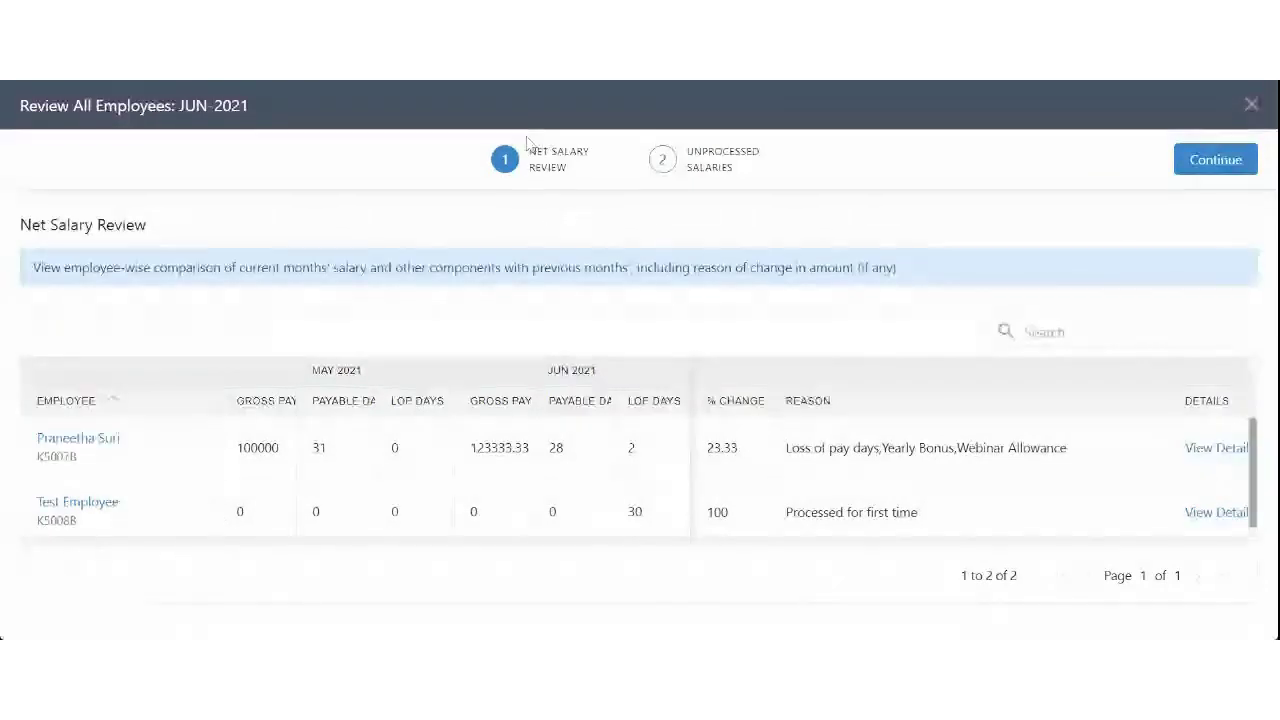
drag(530, 145, 571, 171)
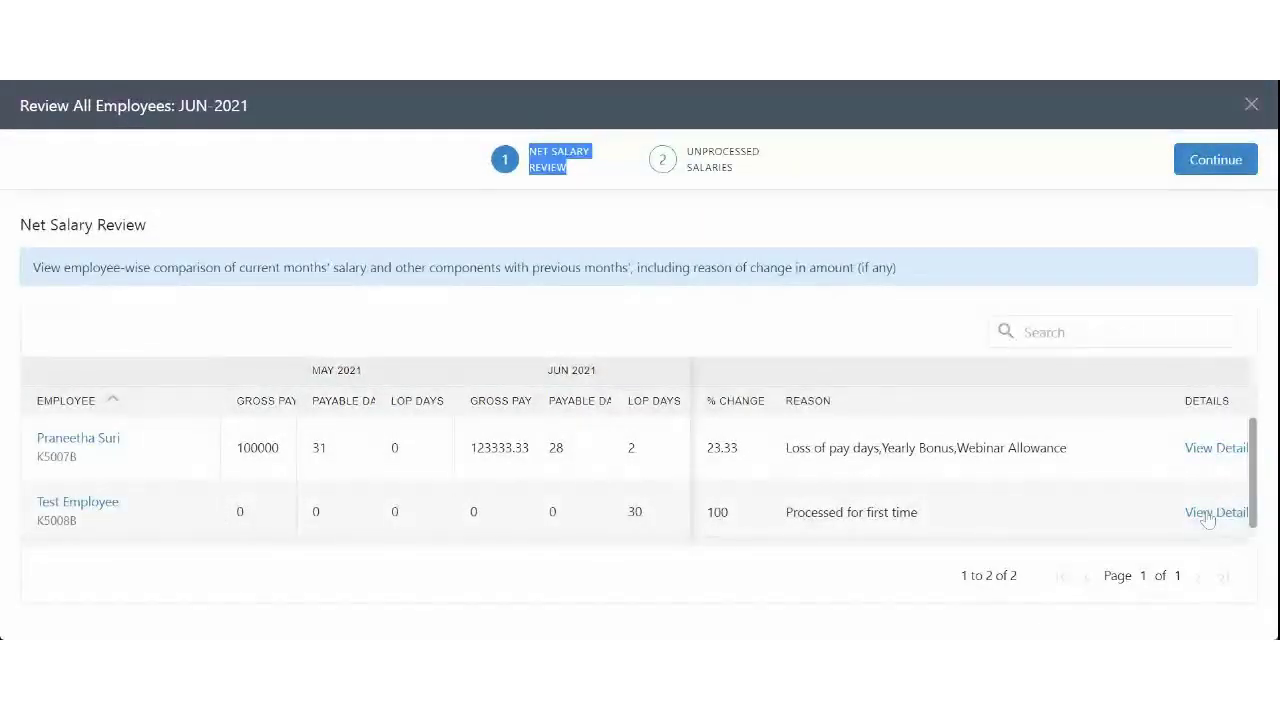
click(1203, 452)
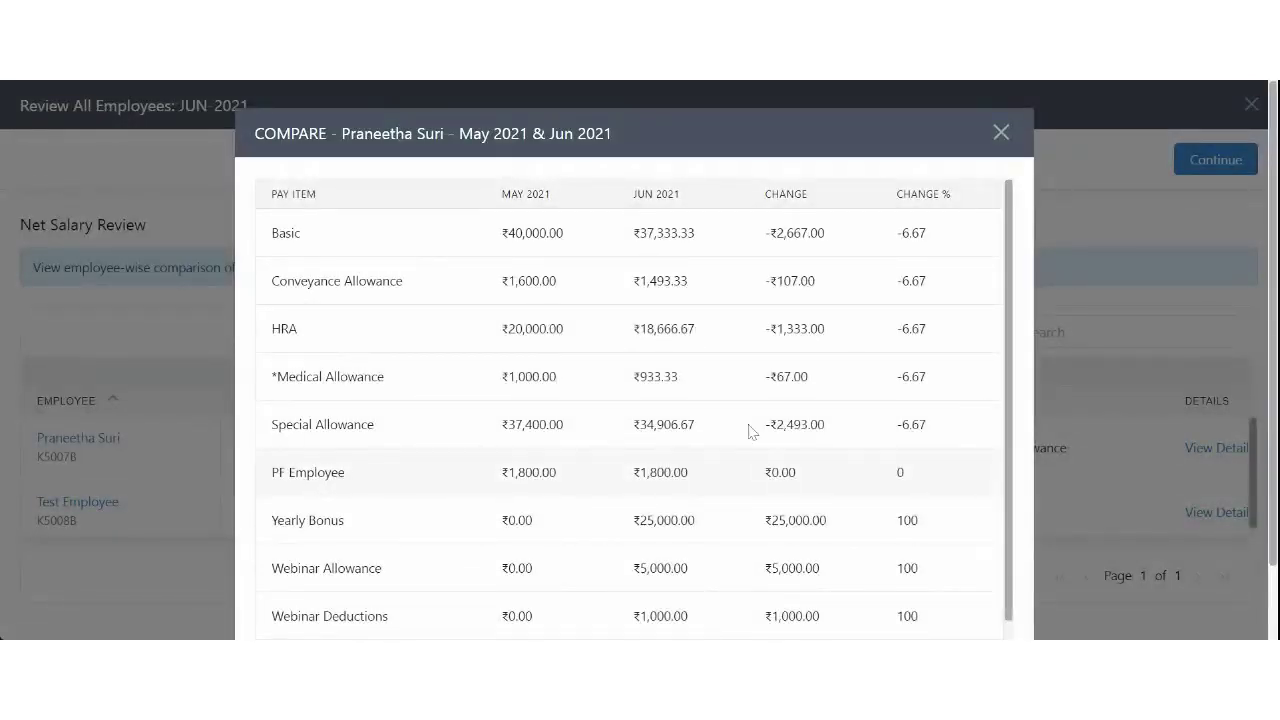
scroll(658, 260, down, 1)
scroll(658, 262, down, 1)
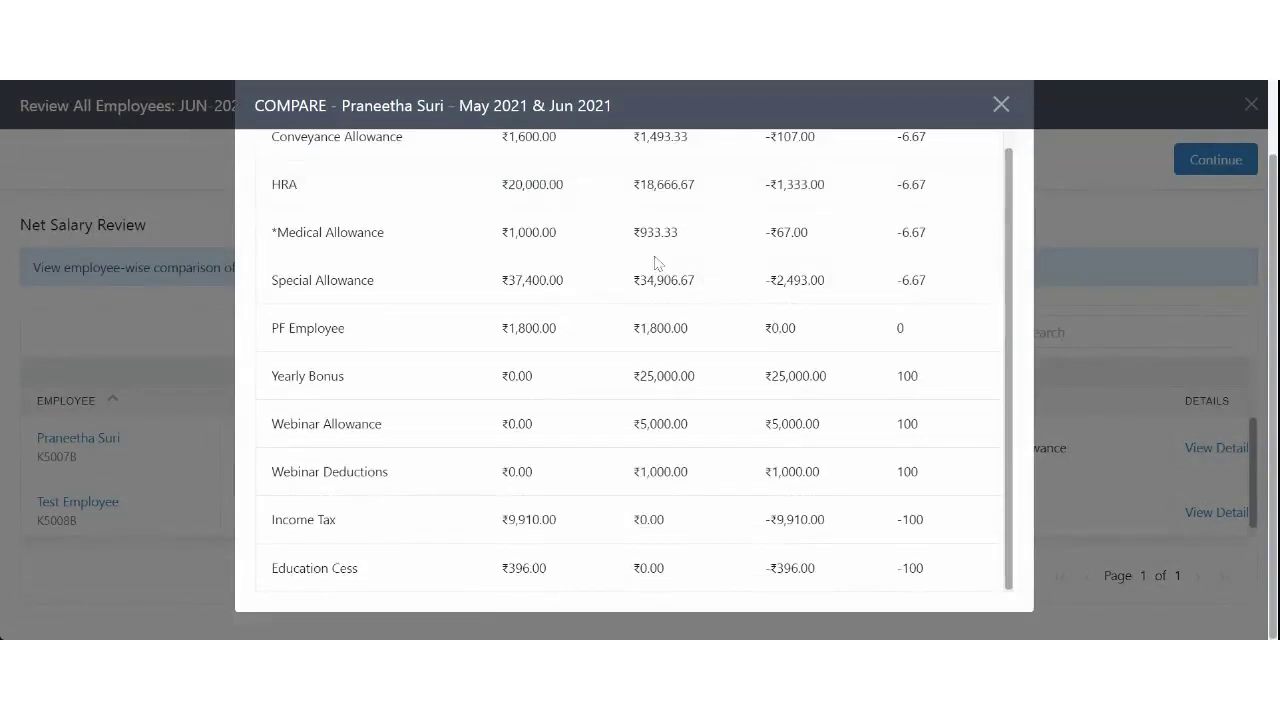
scroll(657, 262, up, 1)
scroll(655, 277, up, 1)
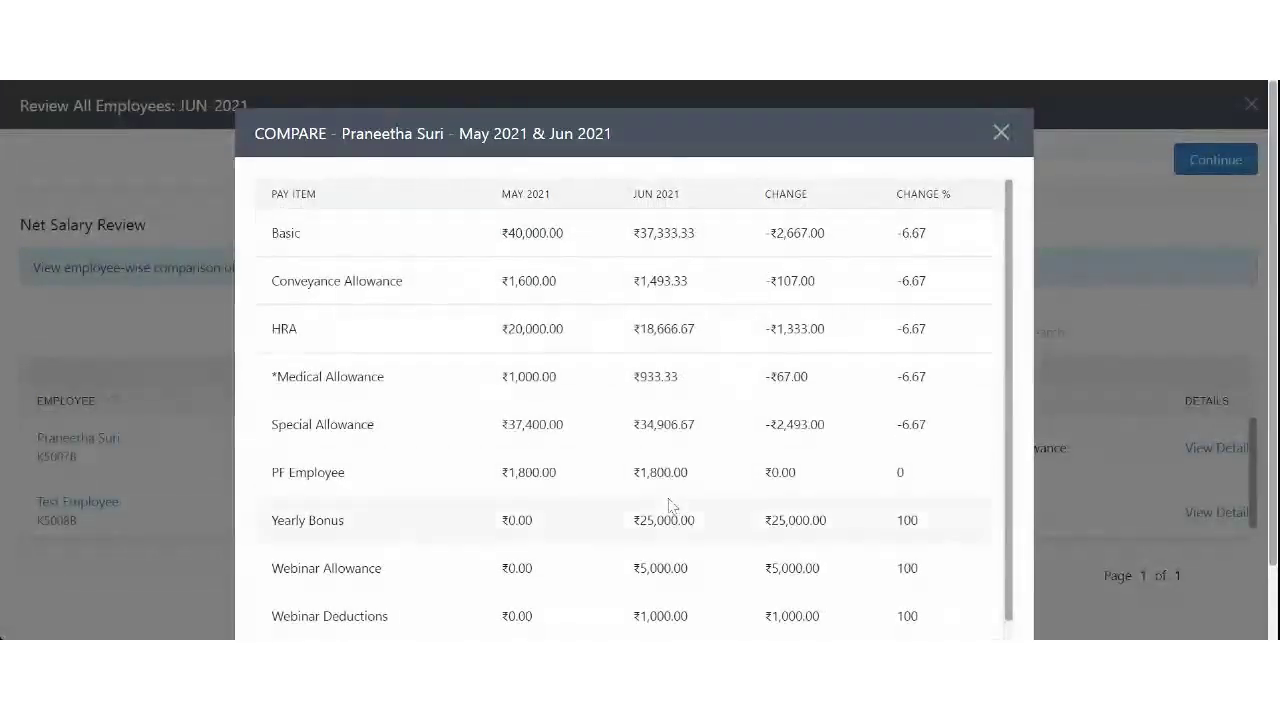
scroll(670, 505, down, 1)
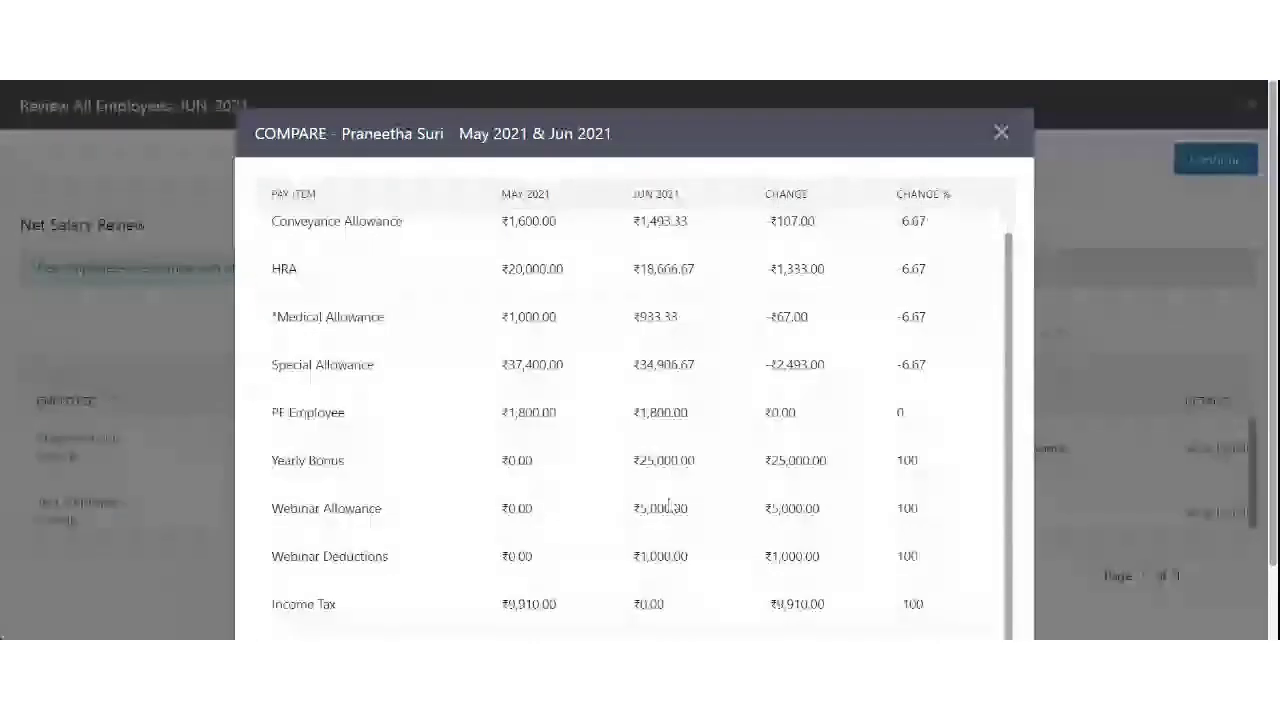
click(1001, 136)
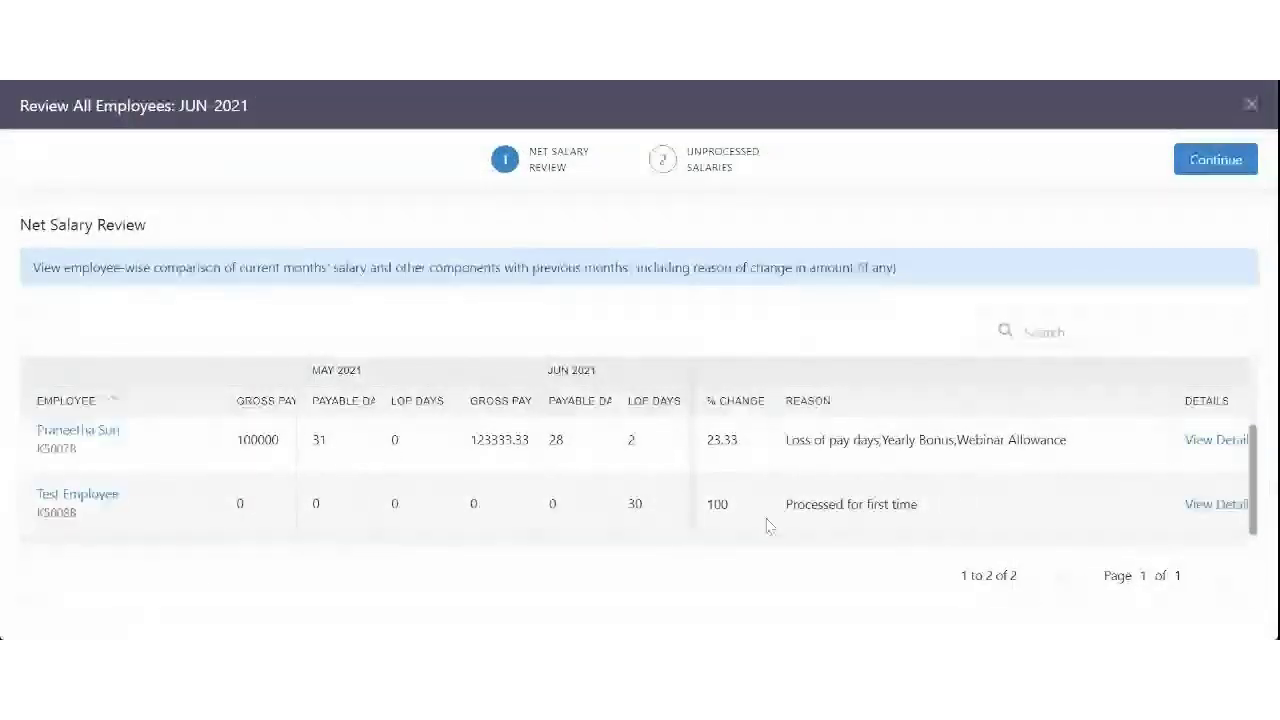
click(1216, 163)
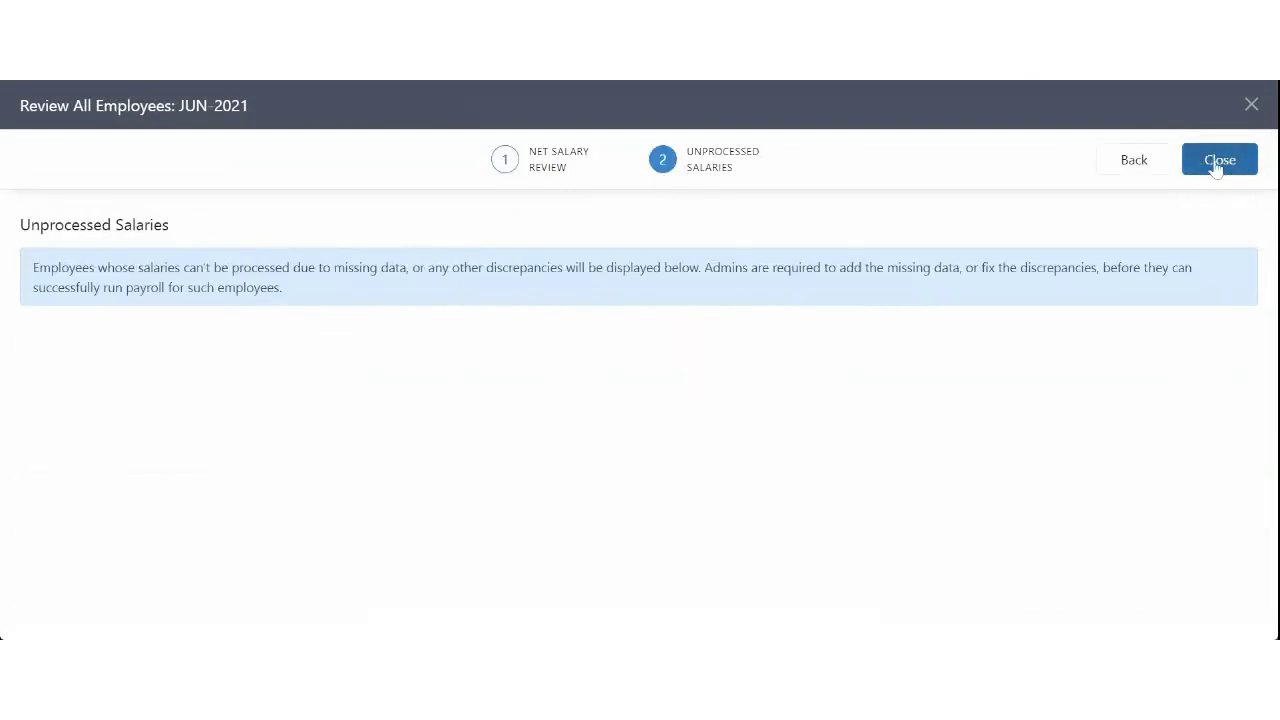
Close the employee salary review, finalize the June 2021 payroll and complete the finalization
click(1217, 162)
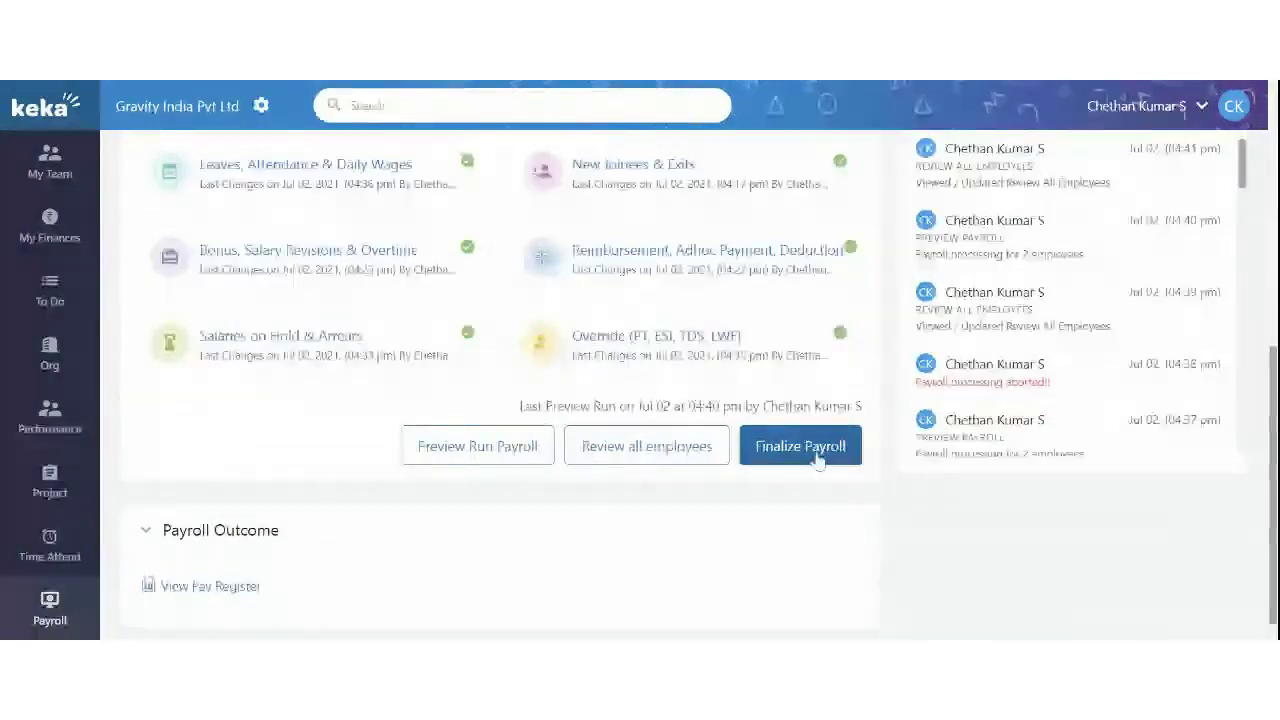
click(818, 458)
click(893, 312)
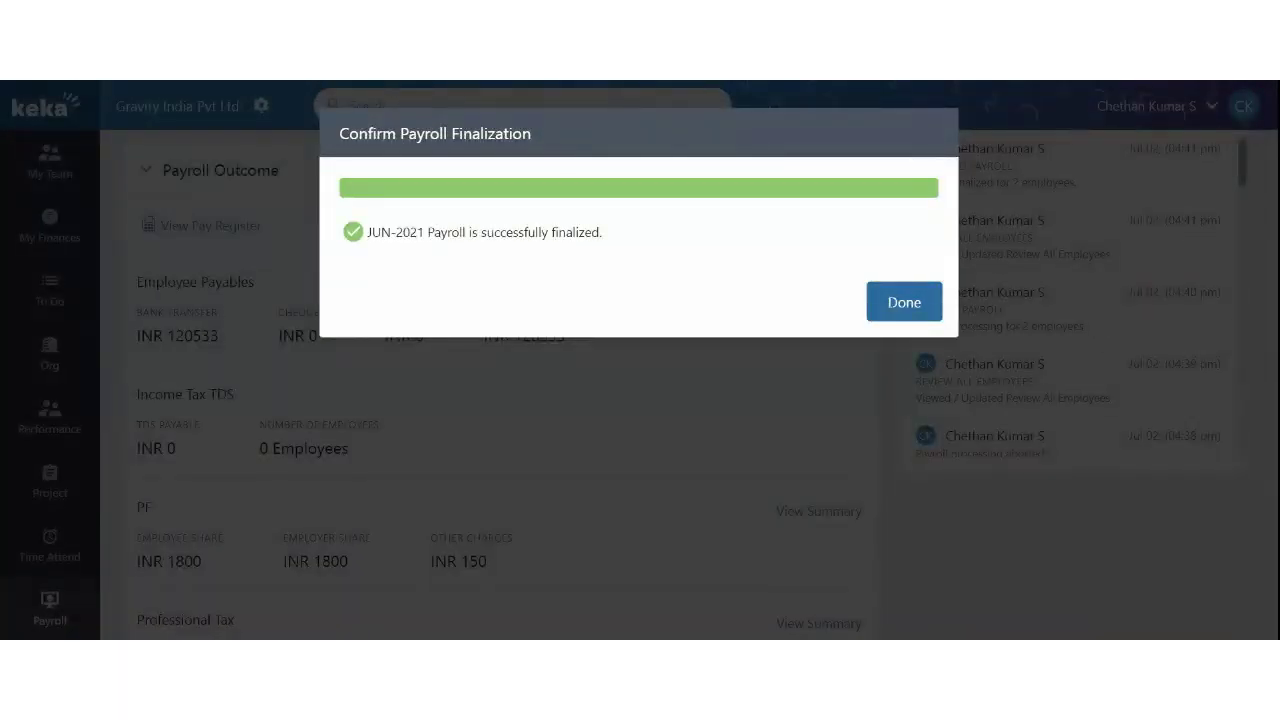
click(894, 307)
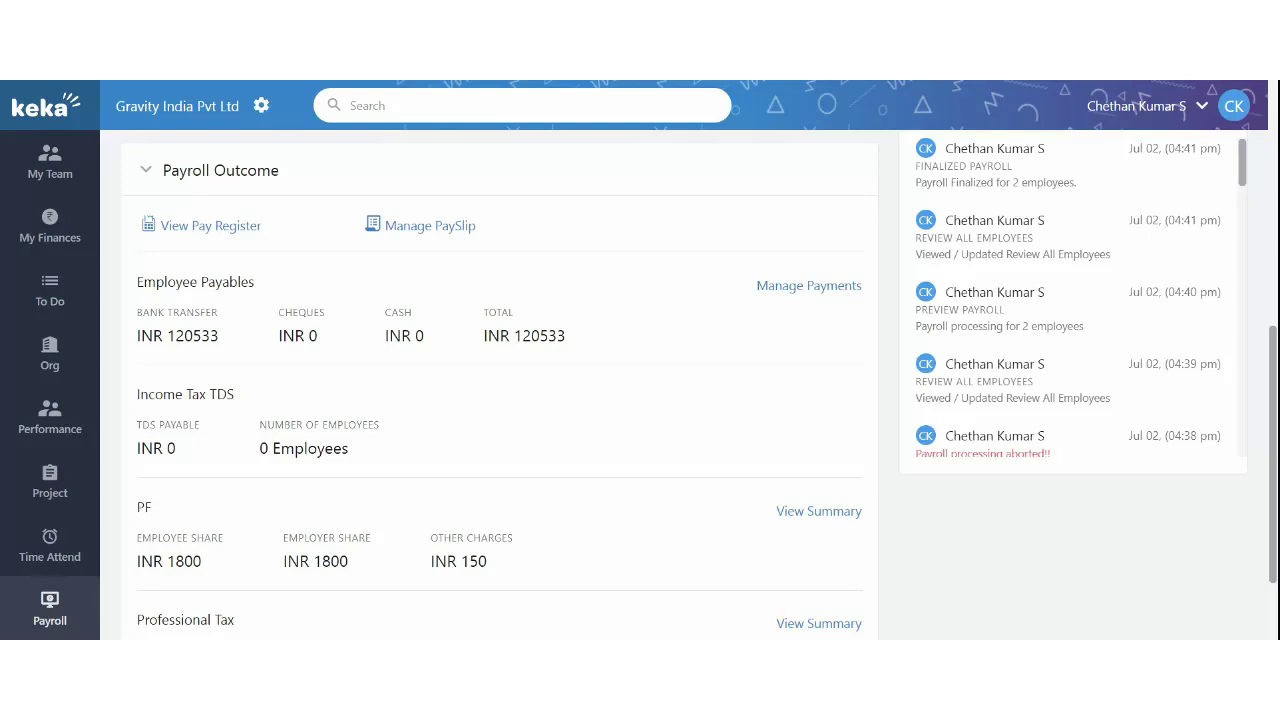
Open payment management for the June 2021 employee payables and choose to pay pending salaries in batches
scroll(700, 380, up, 1)
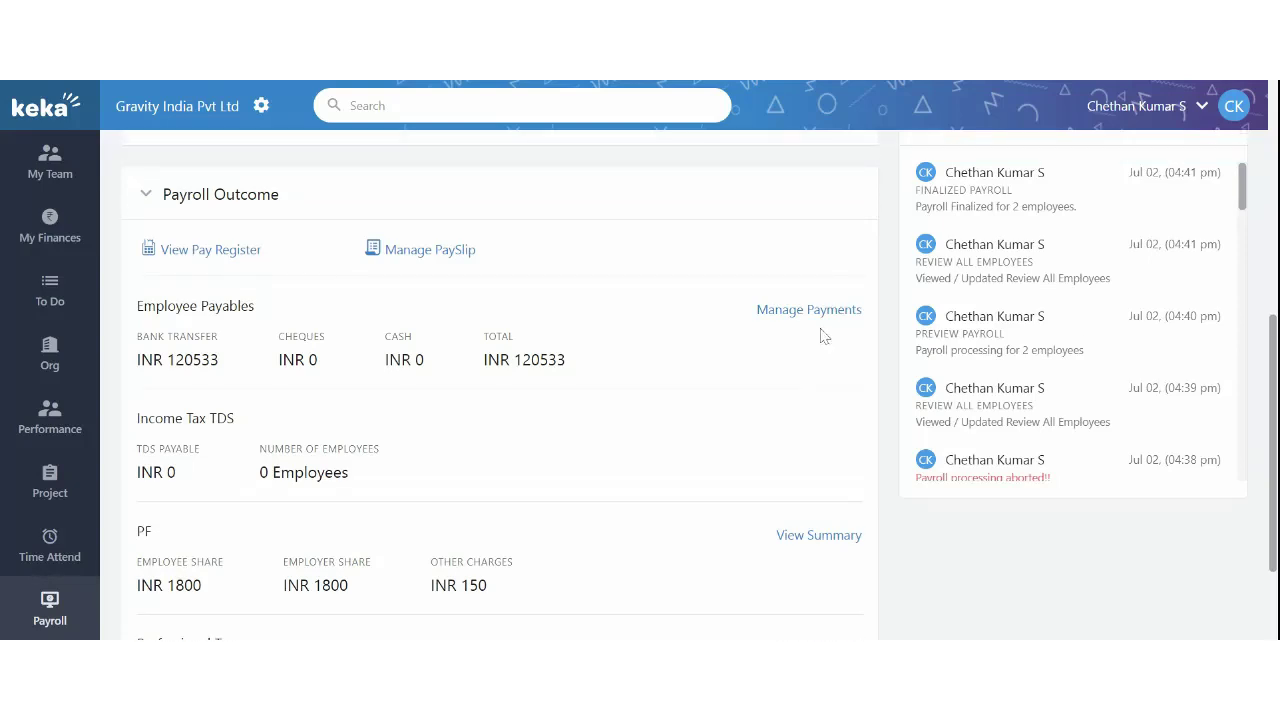
scroll(741, 347, up, 1)
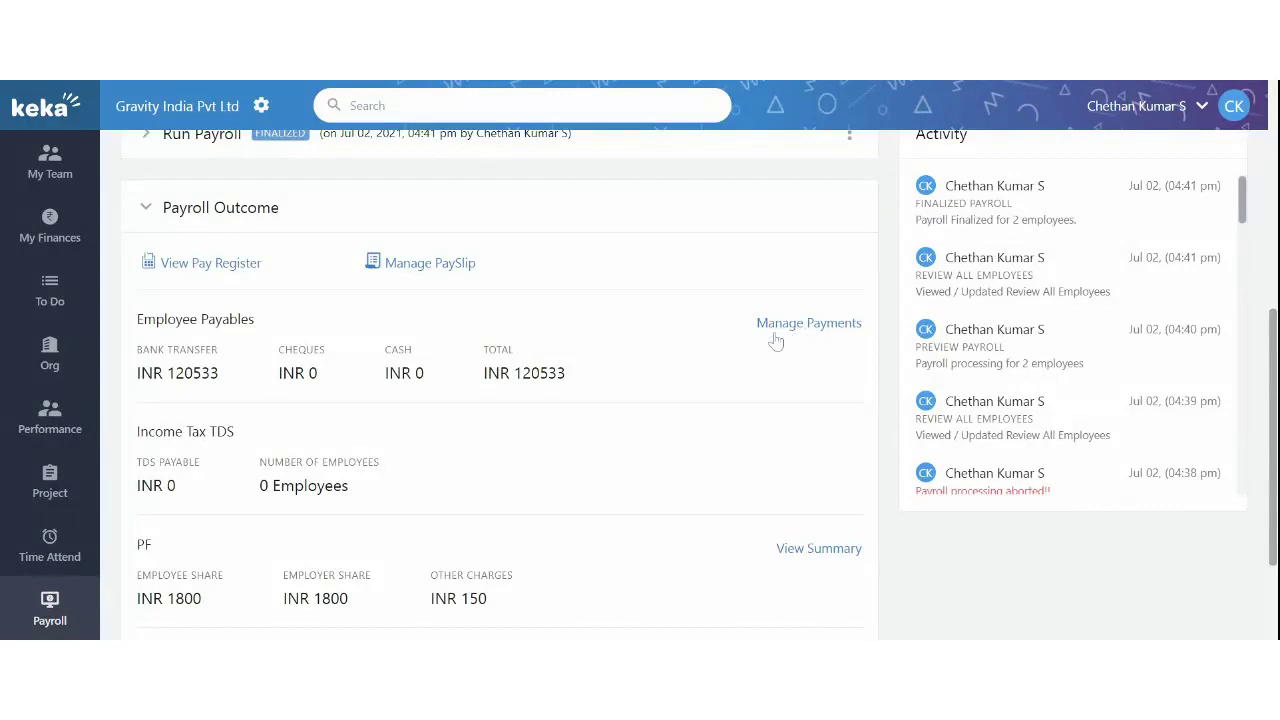
scroll(603, 396, up, 5)
scroll(603, 396, down, 5)
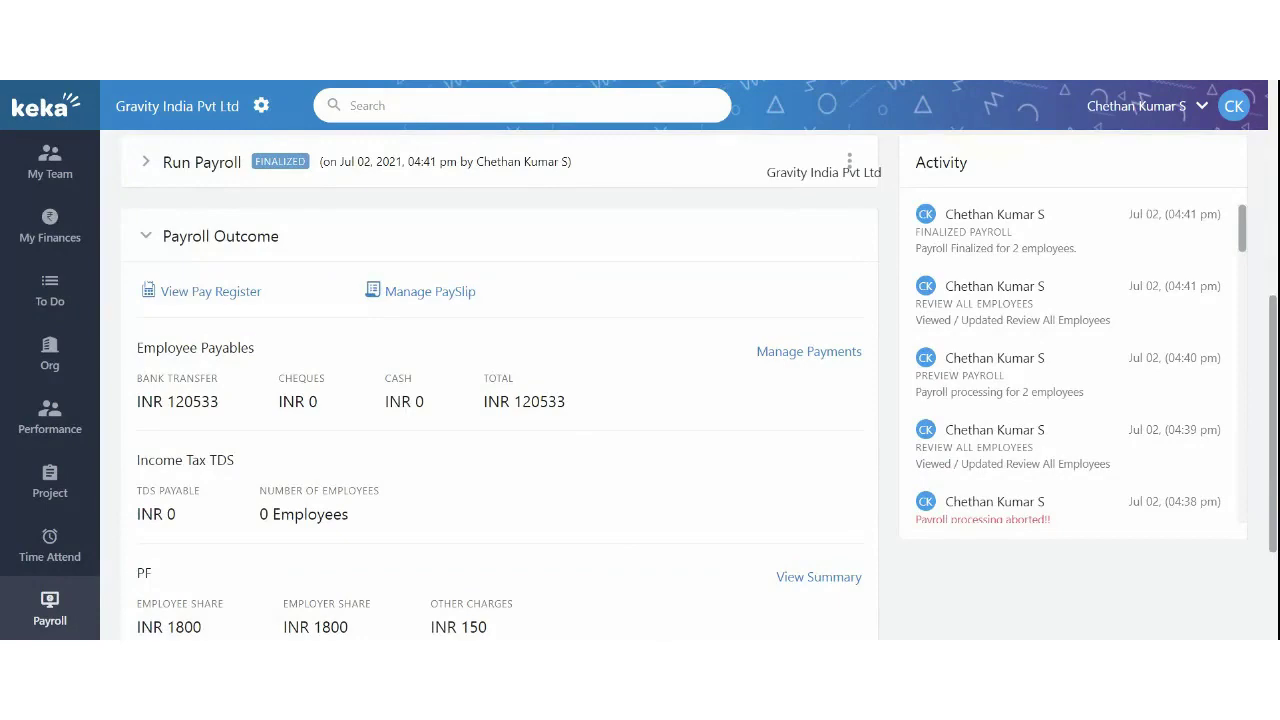
click(778, 360)
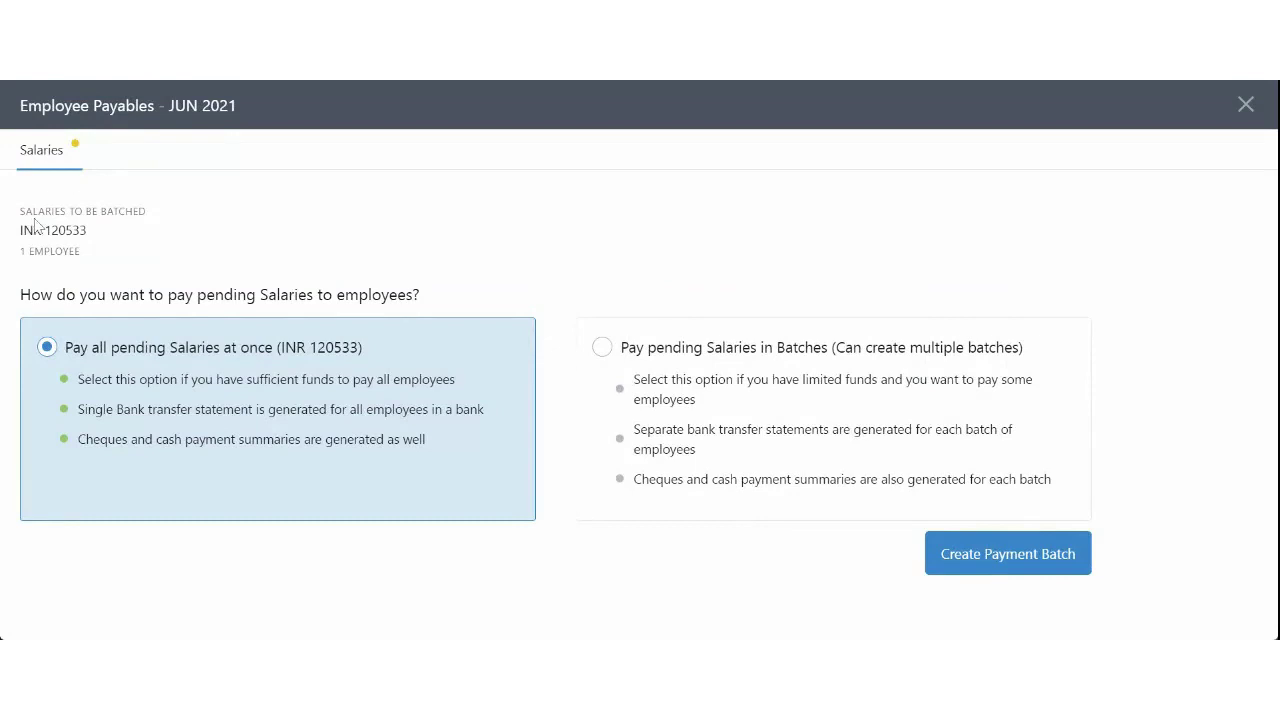
drag(33, 213, 170, 220)
drag(54, 295, 443, 304)
click(443, 304)
click(602, 347)
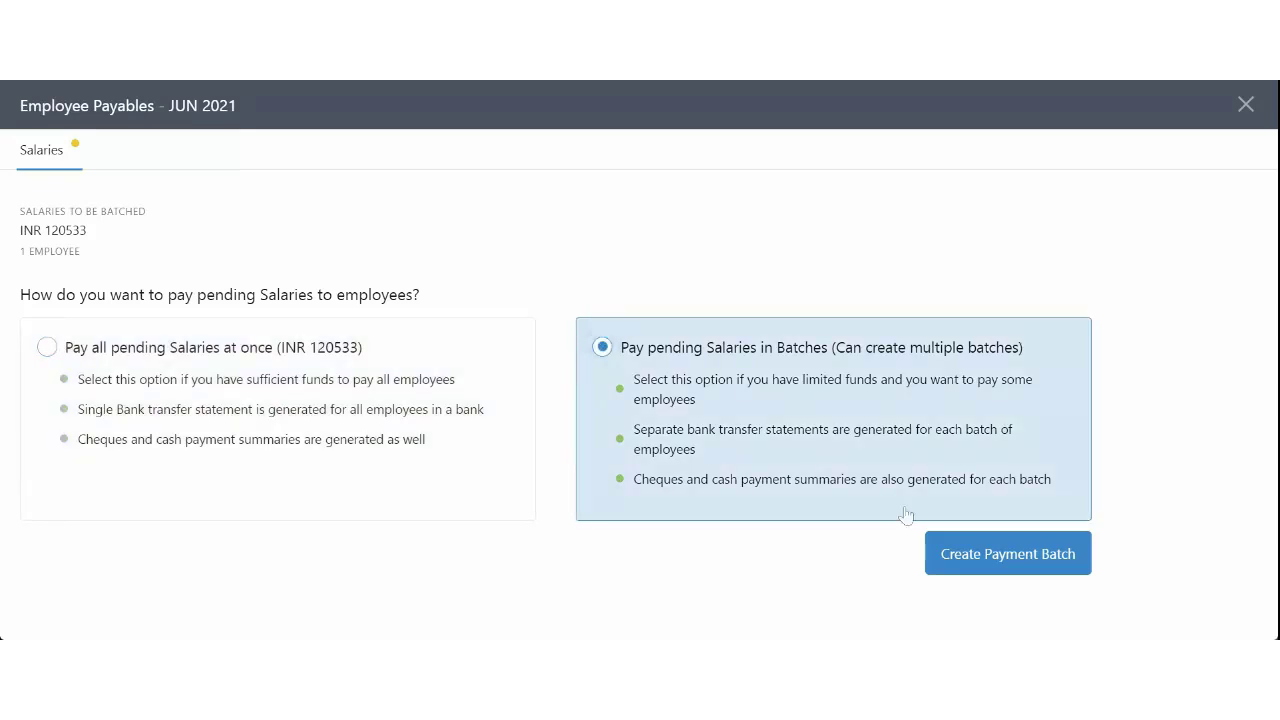
Start a payment batch named Batch One with the description One, paid from the Axis Bank account
click(989, 577)
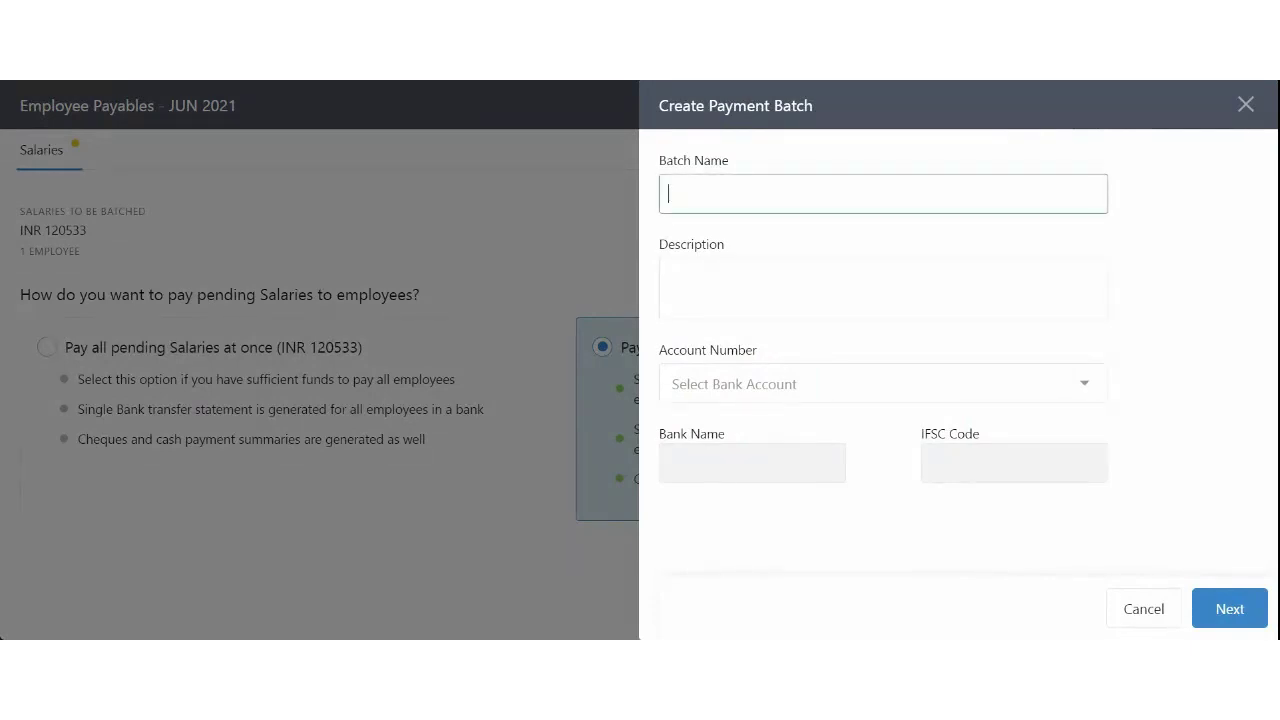
text(Batch One)
click(757, 388)
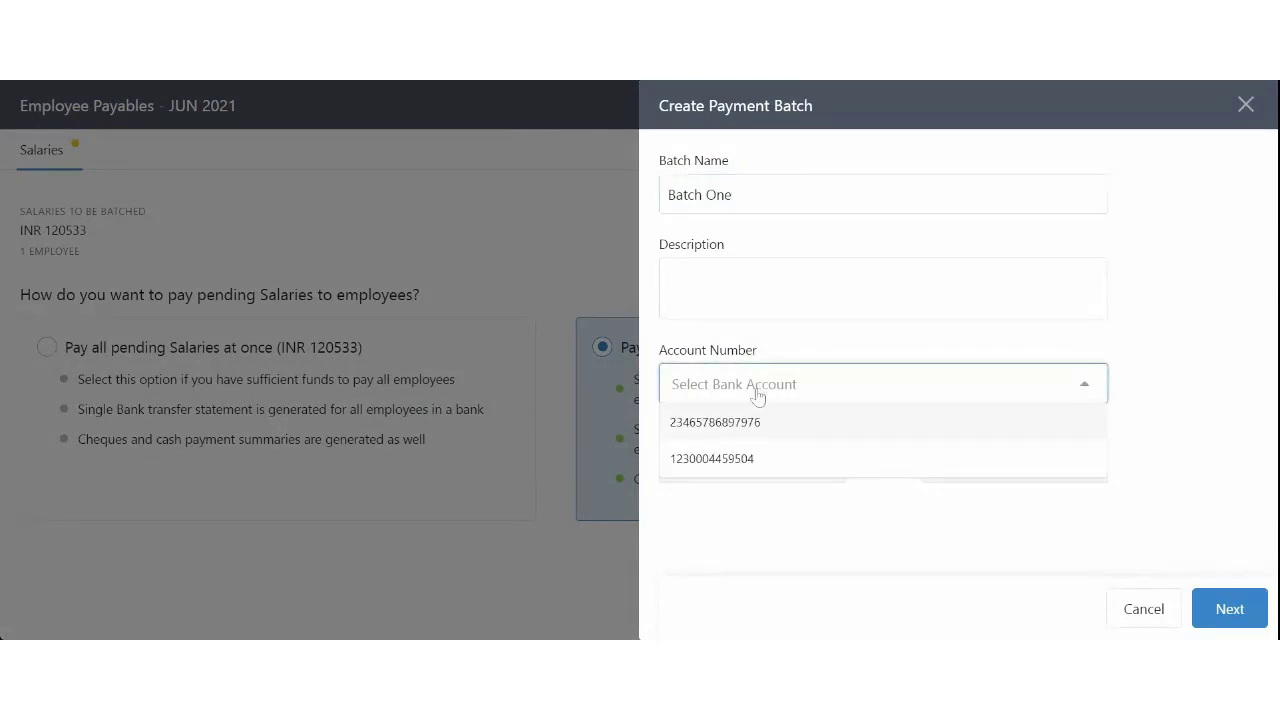
click(759, 424)
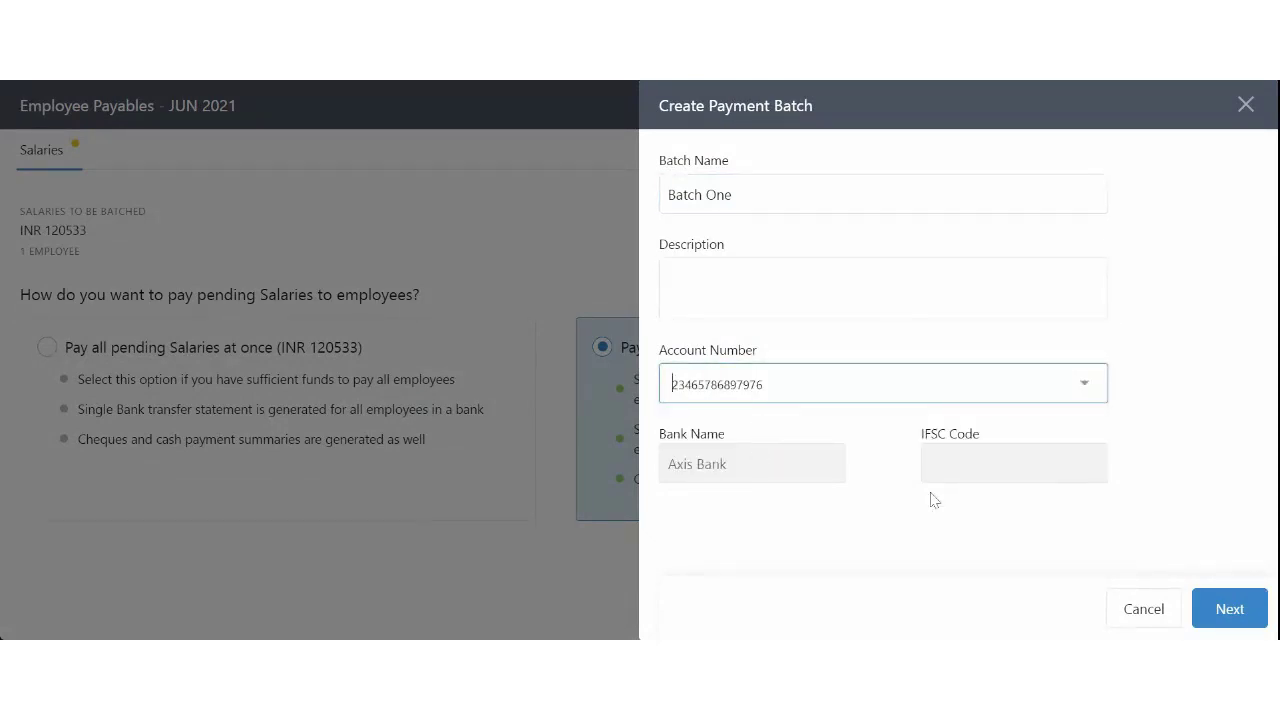
click(1216, 608)
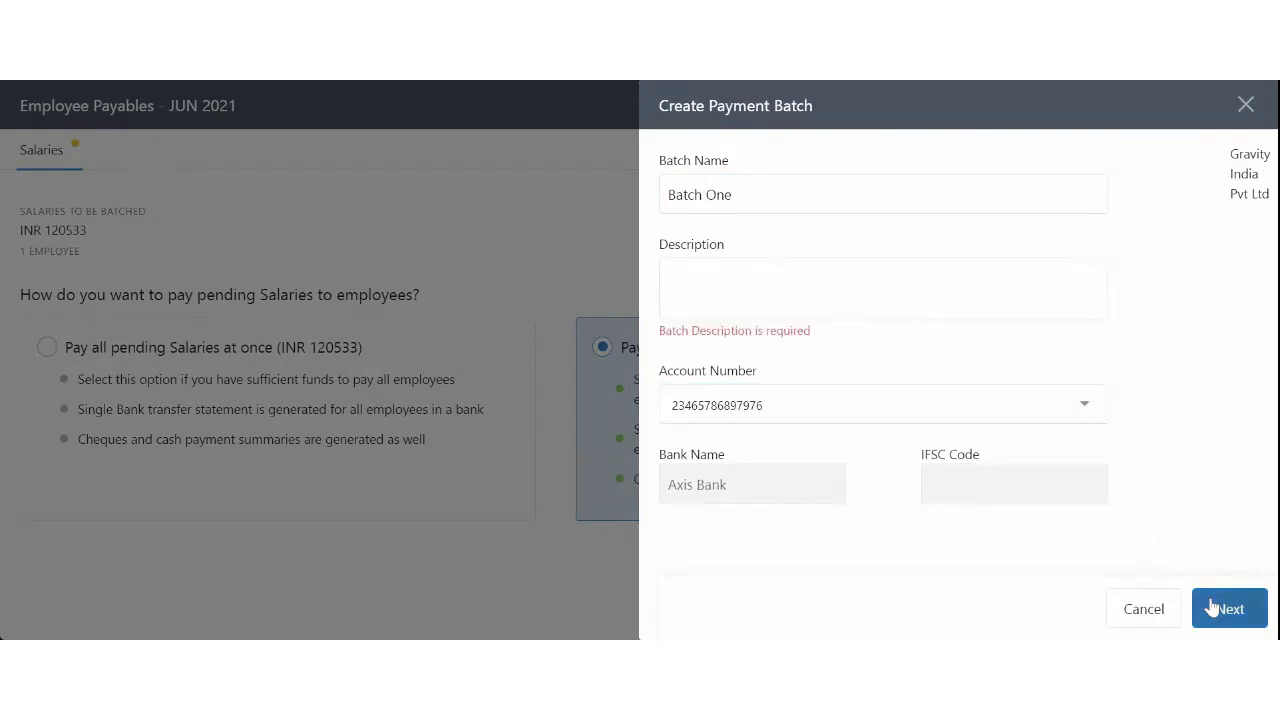
click(1079, 292)
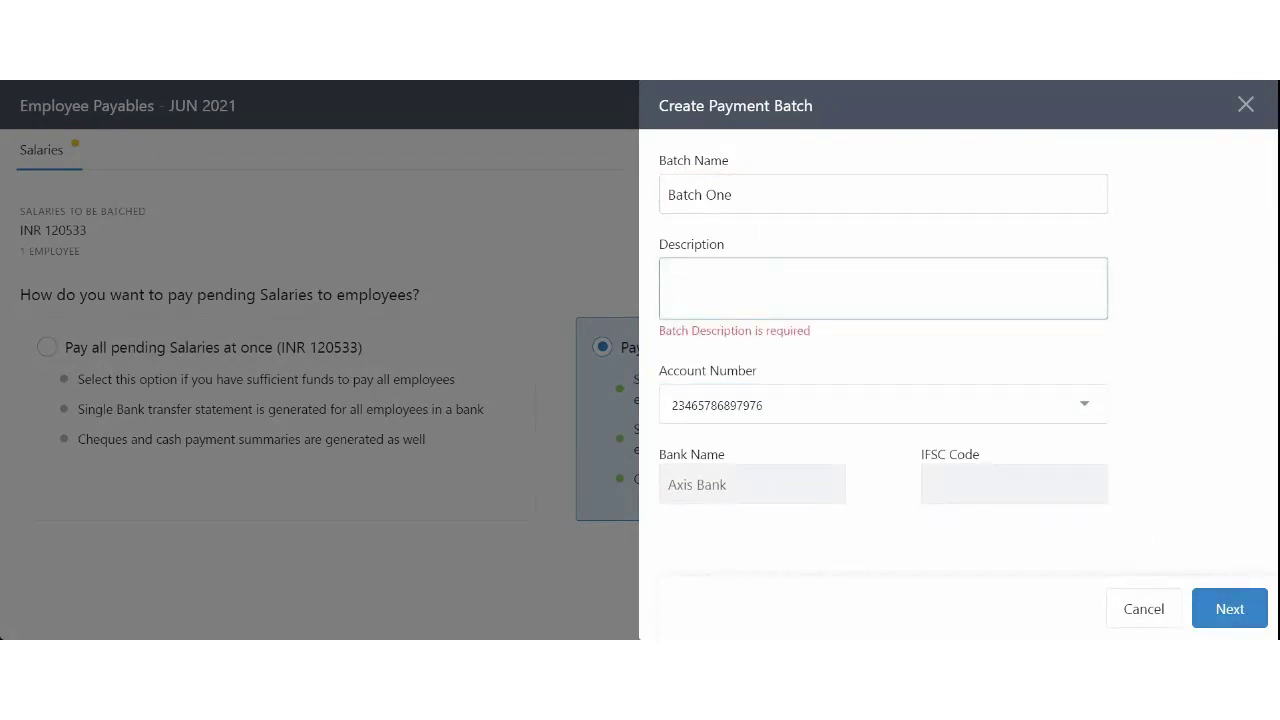
text(One)
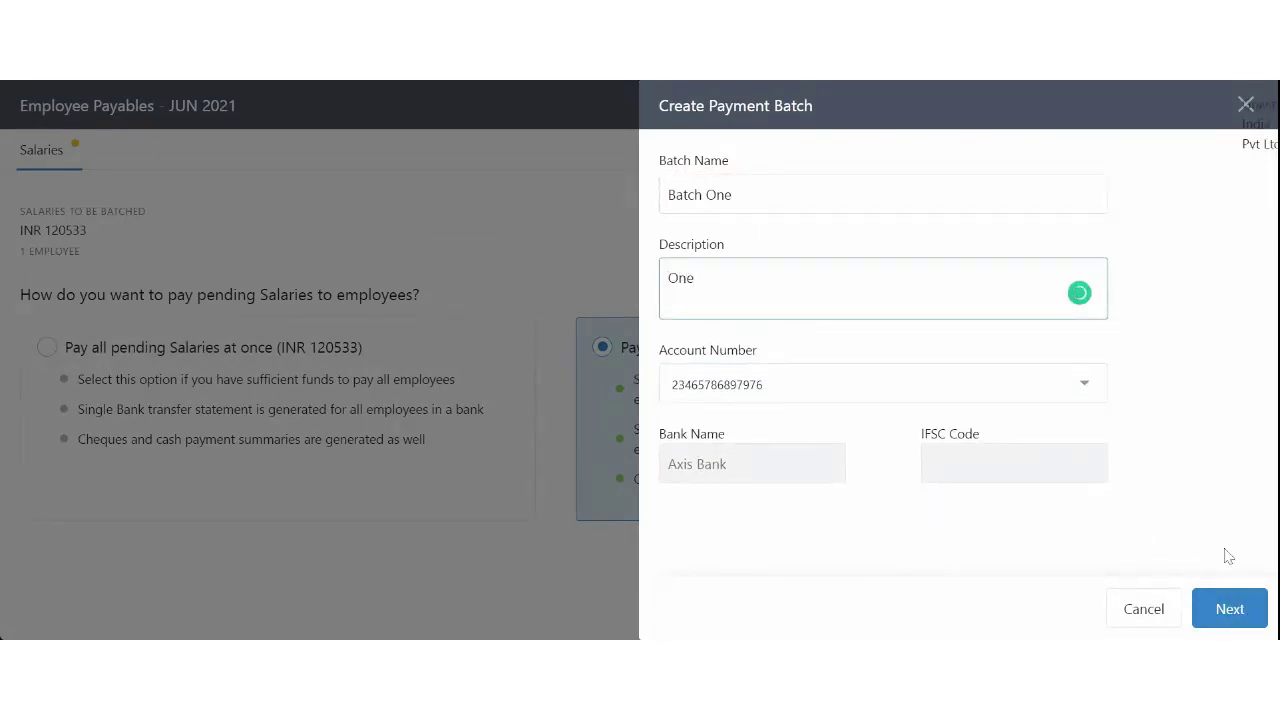
click(1229, 609)
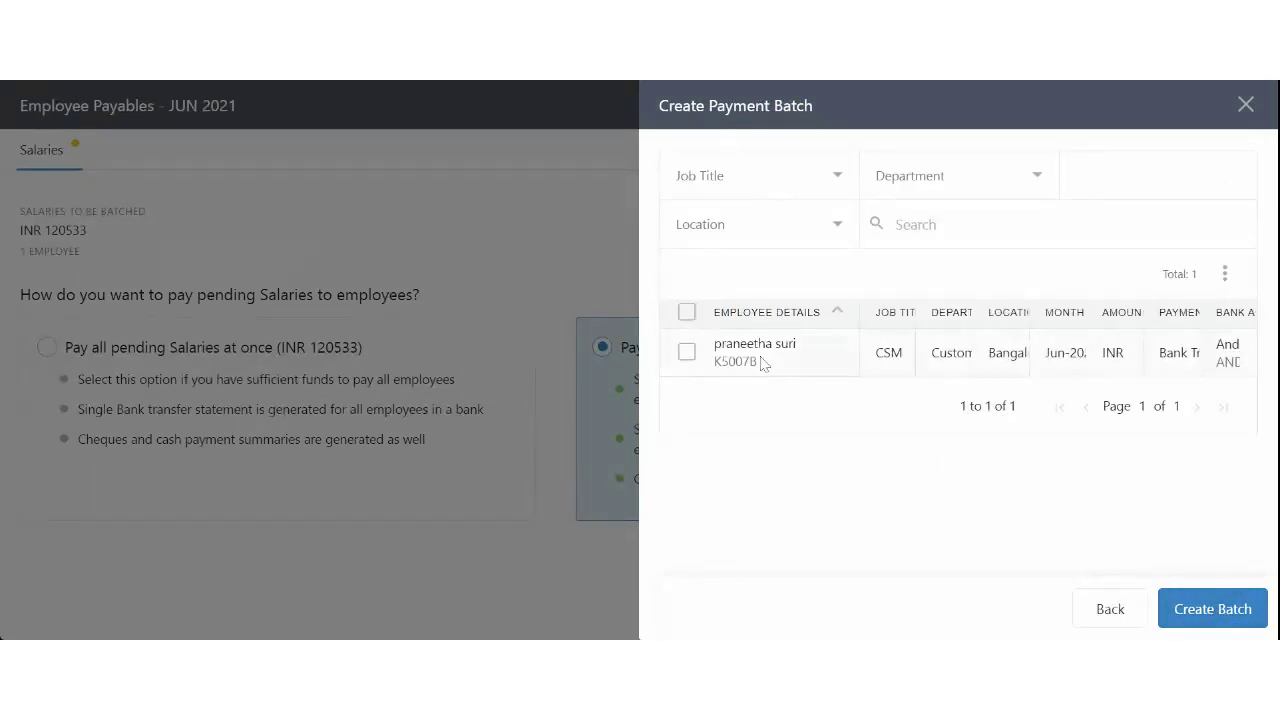
Include the listed Customer Success employee in the payment batch and create it
click(686, 352)
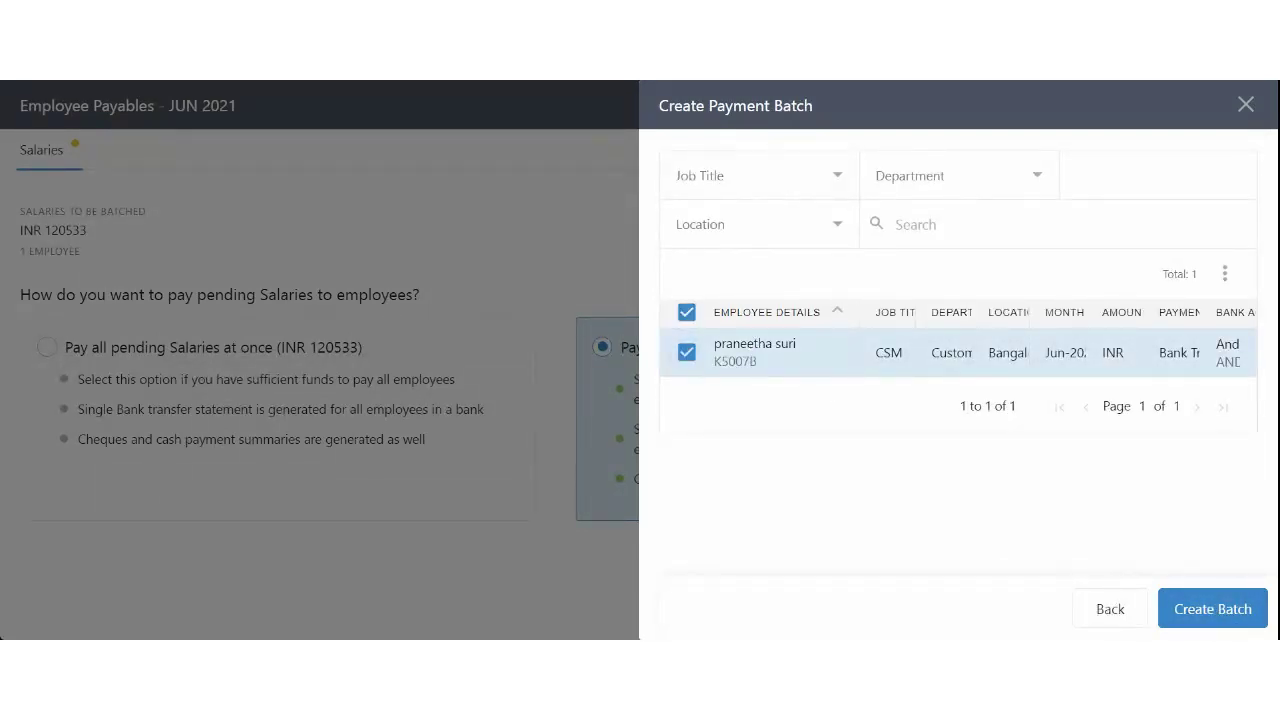
click(1212, 609)
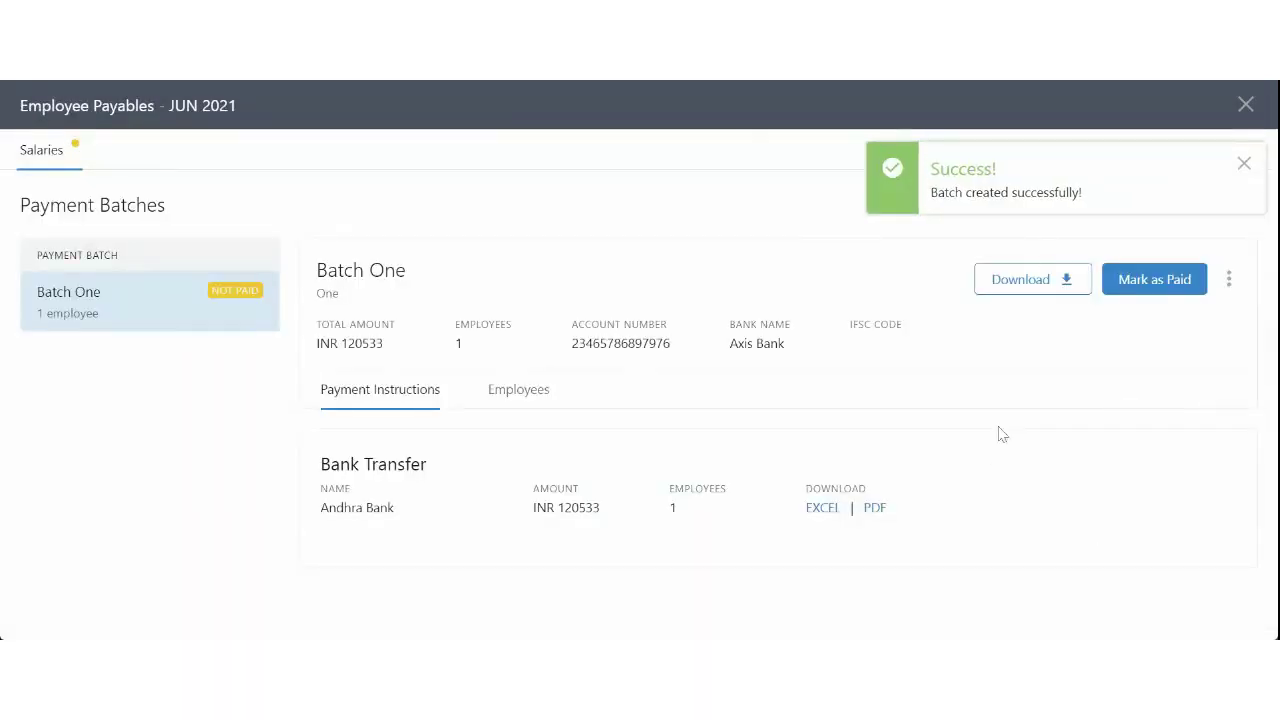
click(1243, 167)
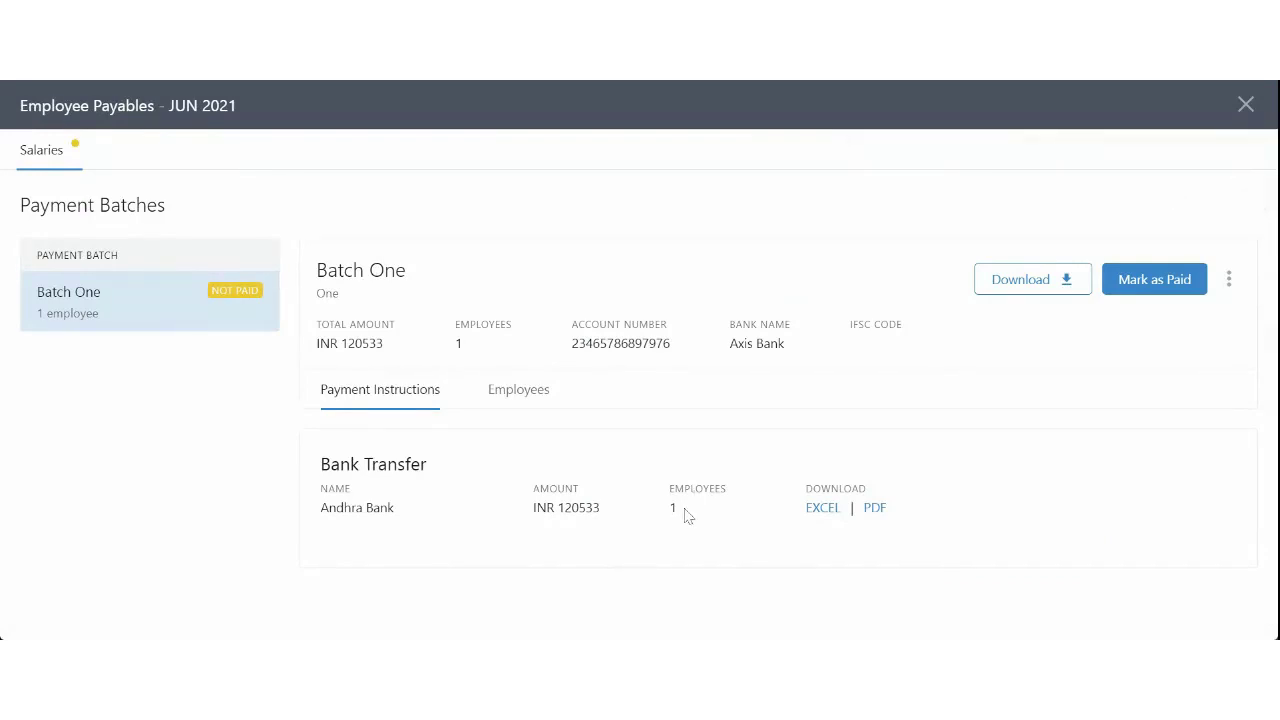
Examine Batch One's bank transfer employee count, its statement download choices, and its edit and delete options
drag(686, 514, 660, 510)
click(698, 512)
click(1052, 281)
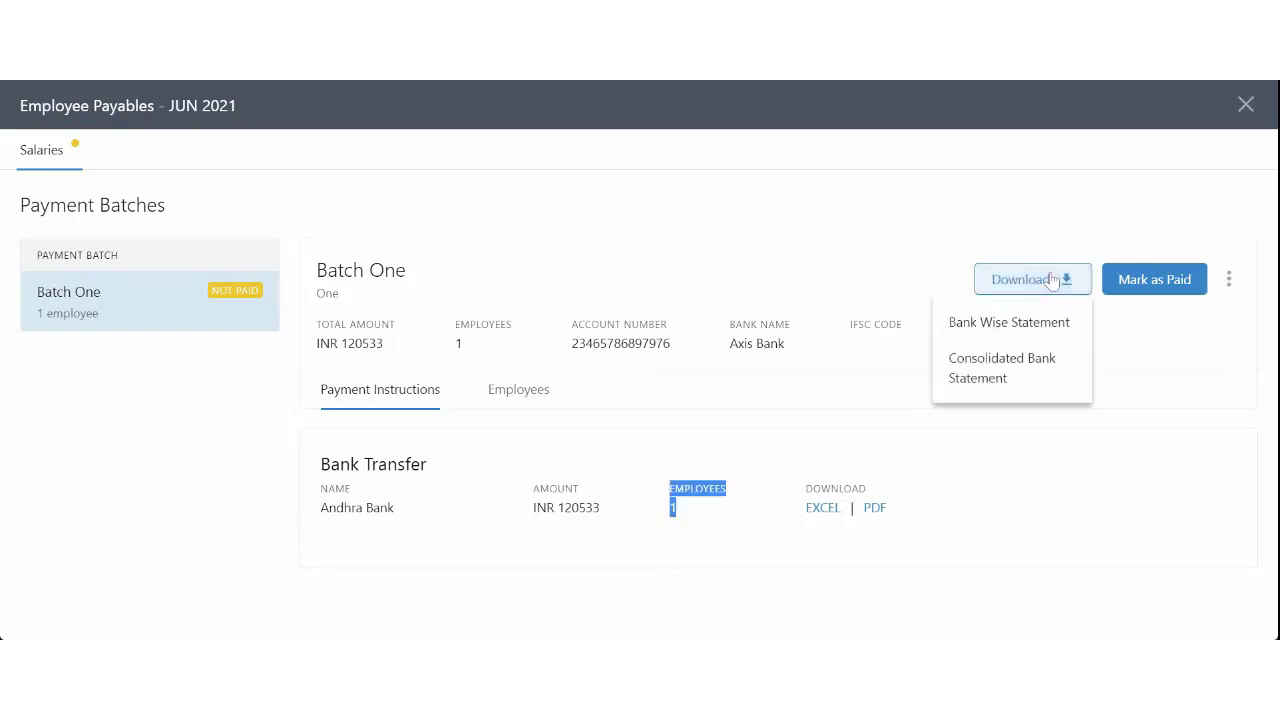
click(893, 293)
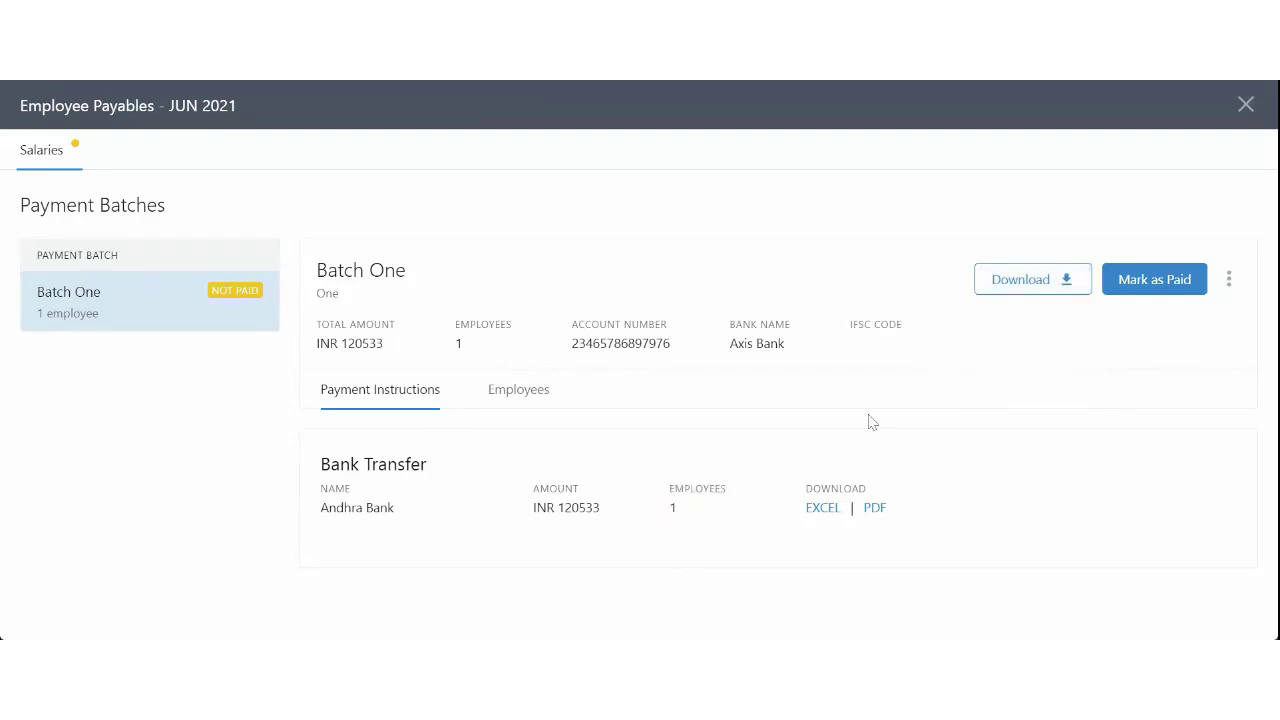
click(1229, 279)
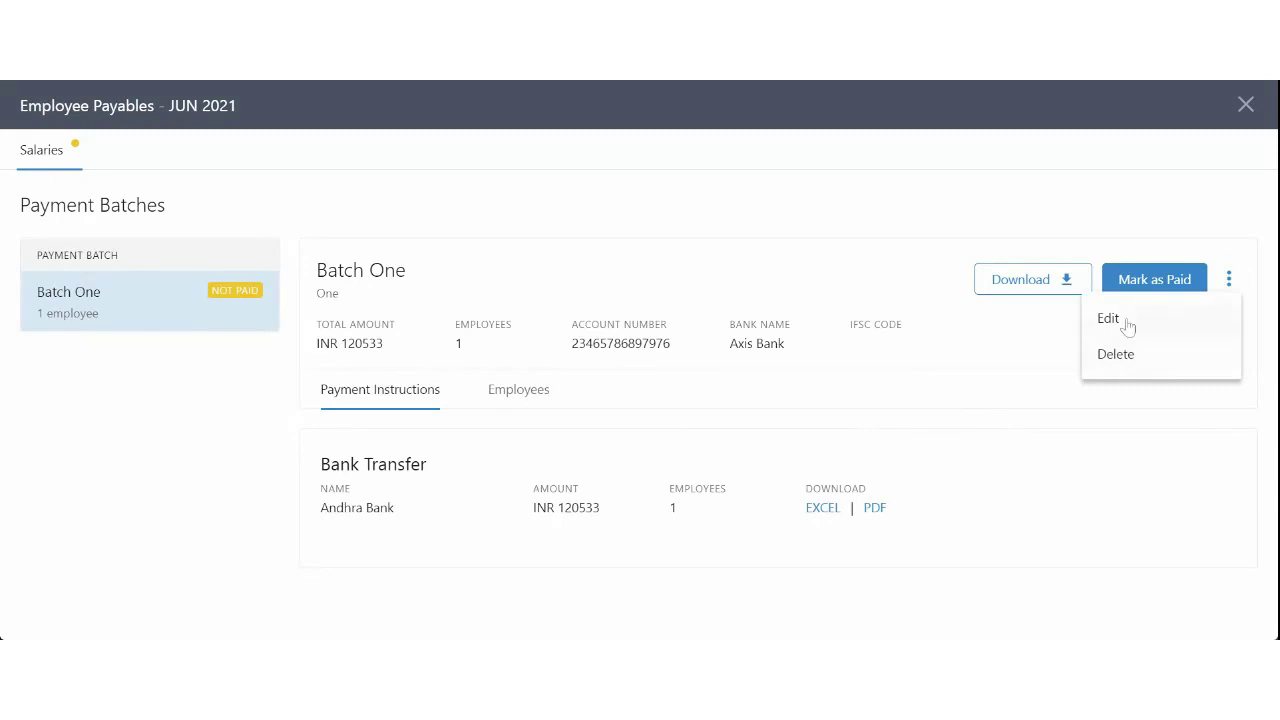
click(1036, 382)
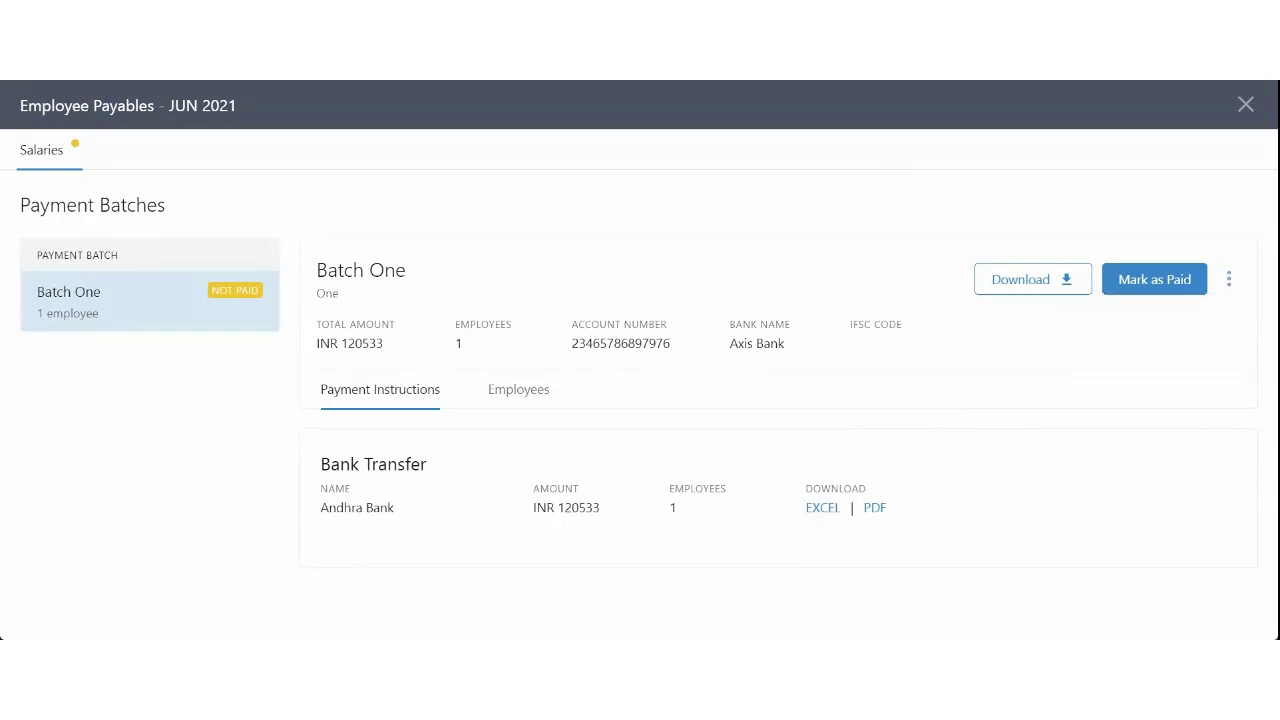
click(1004, 293)
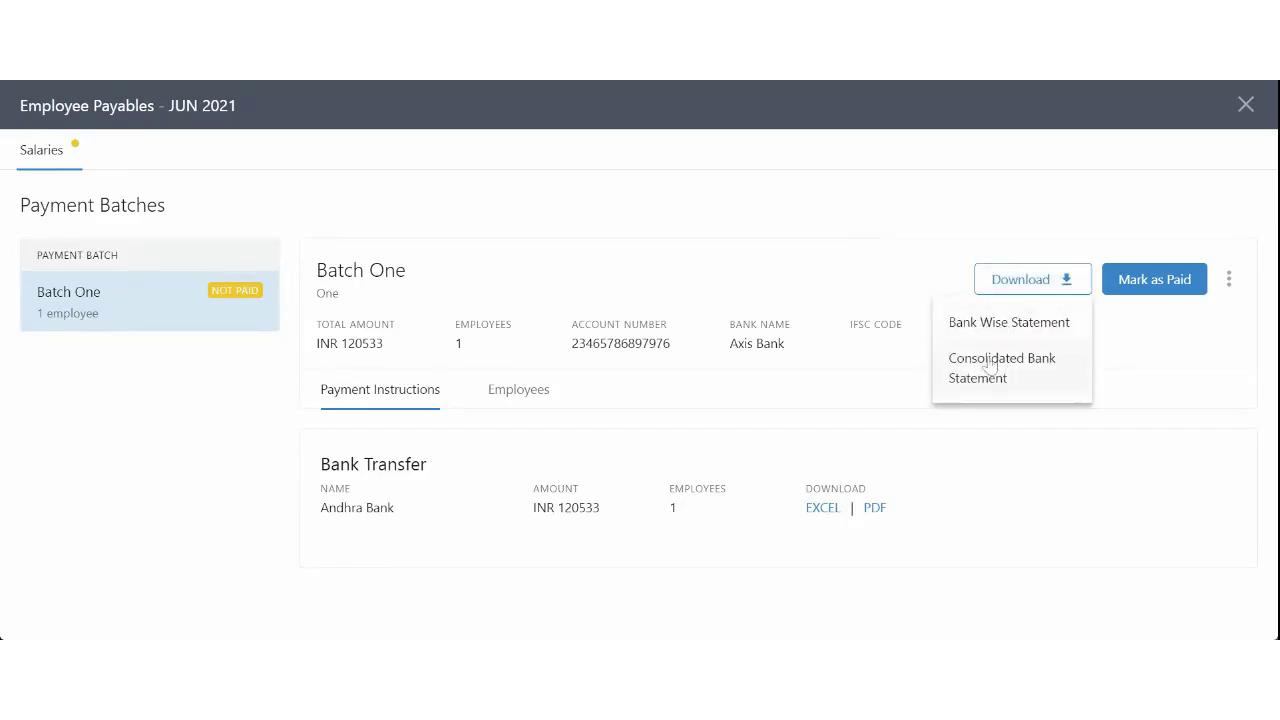
click(857, 390)
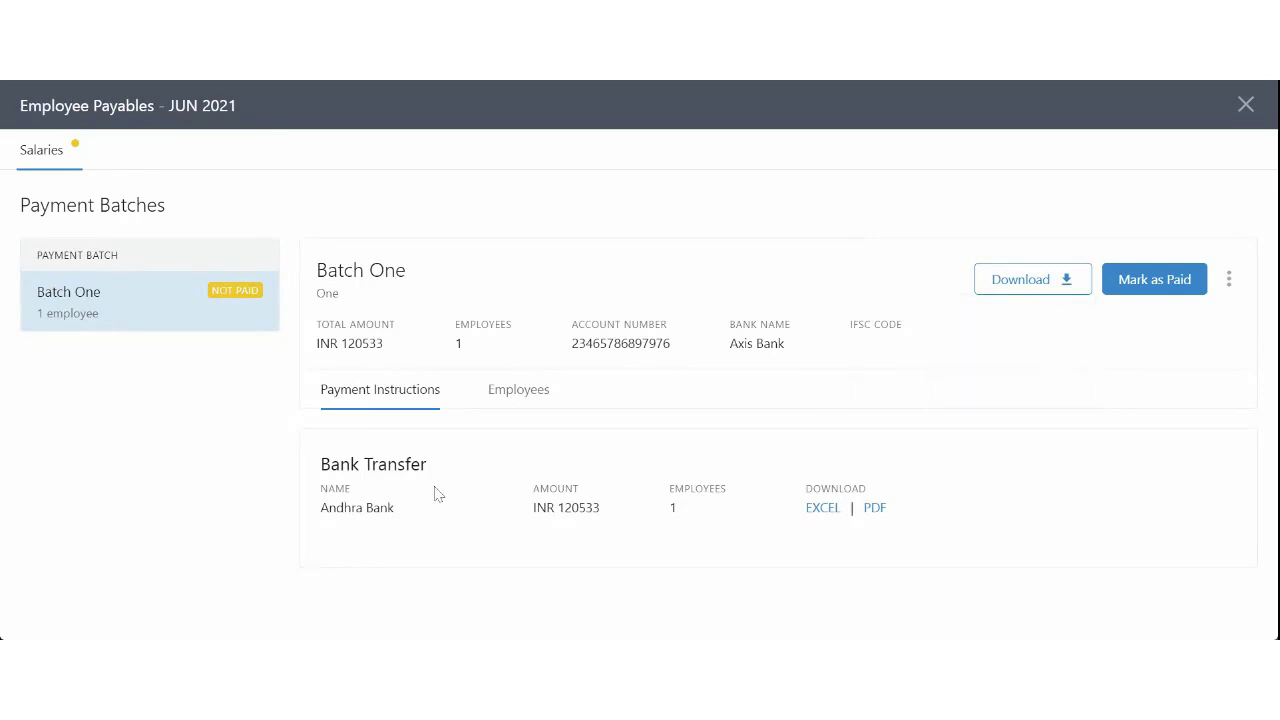
Download the Andhra Bank transfer instructions of Batch One as PDF and close the employee payables
drag(355, 508, 443, 520)
click(465, 524)
click(874, 510)
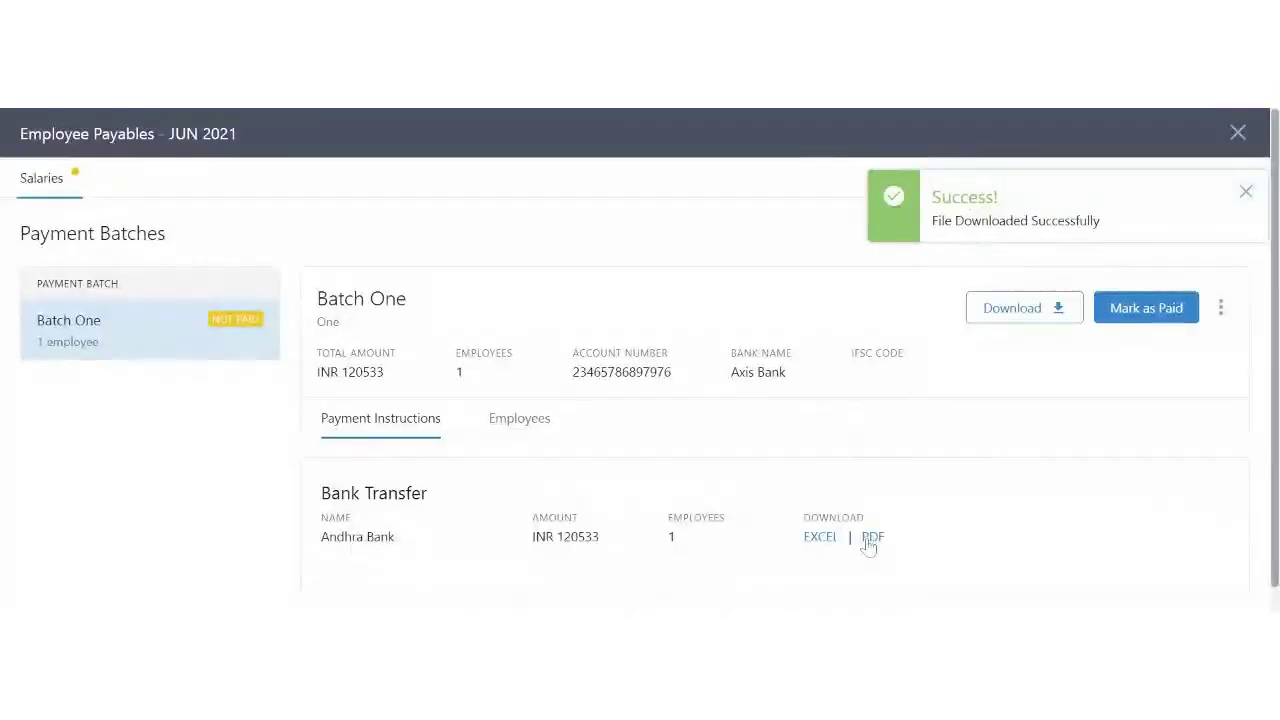
click(1245, 192)
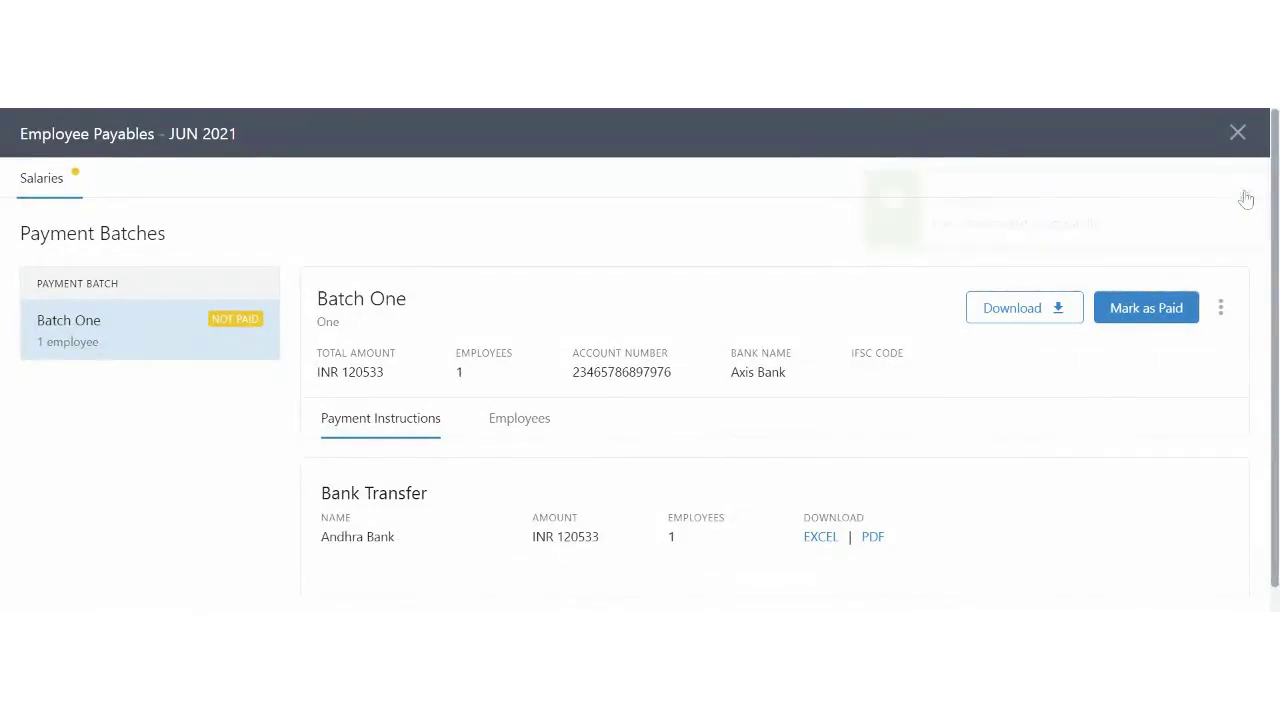
click(1240, 137)
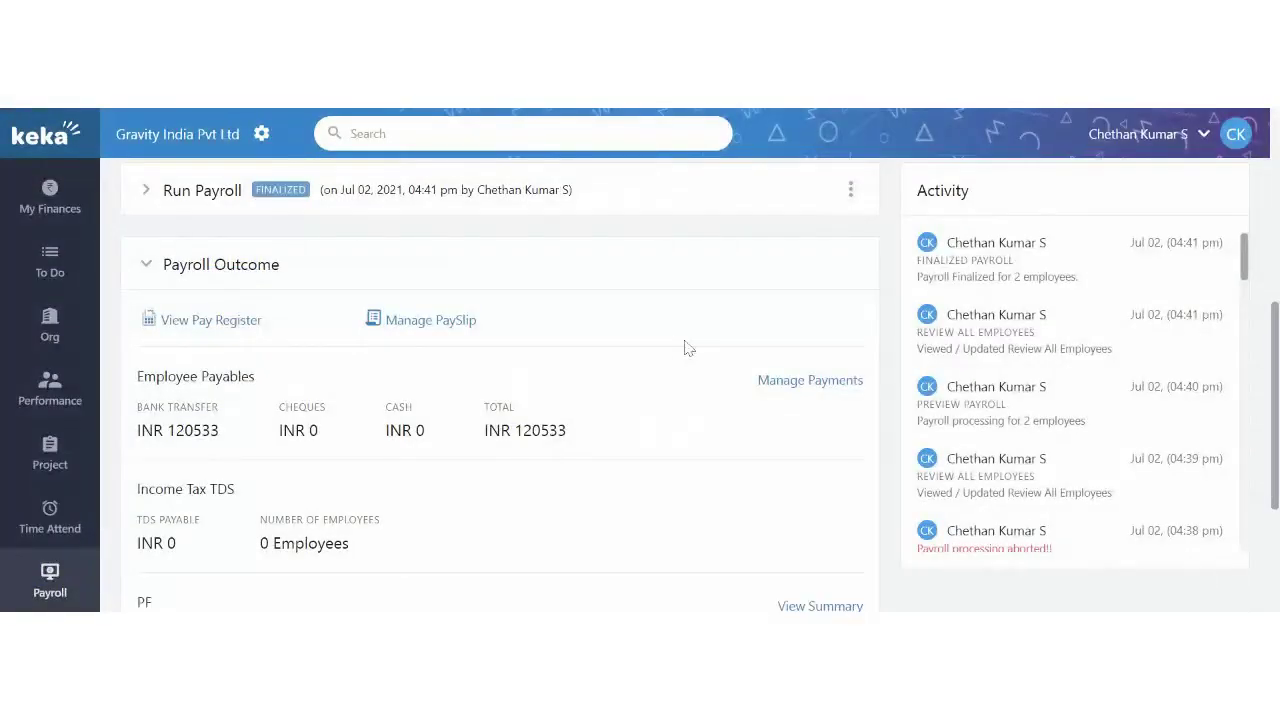
Open payslip management for June 2021, select both employees and try to release their payslips
scroll(731, 449, down, 2)
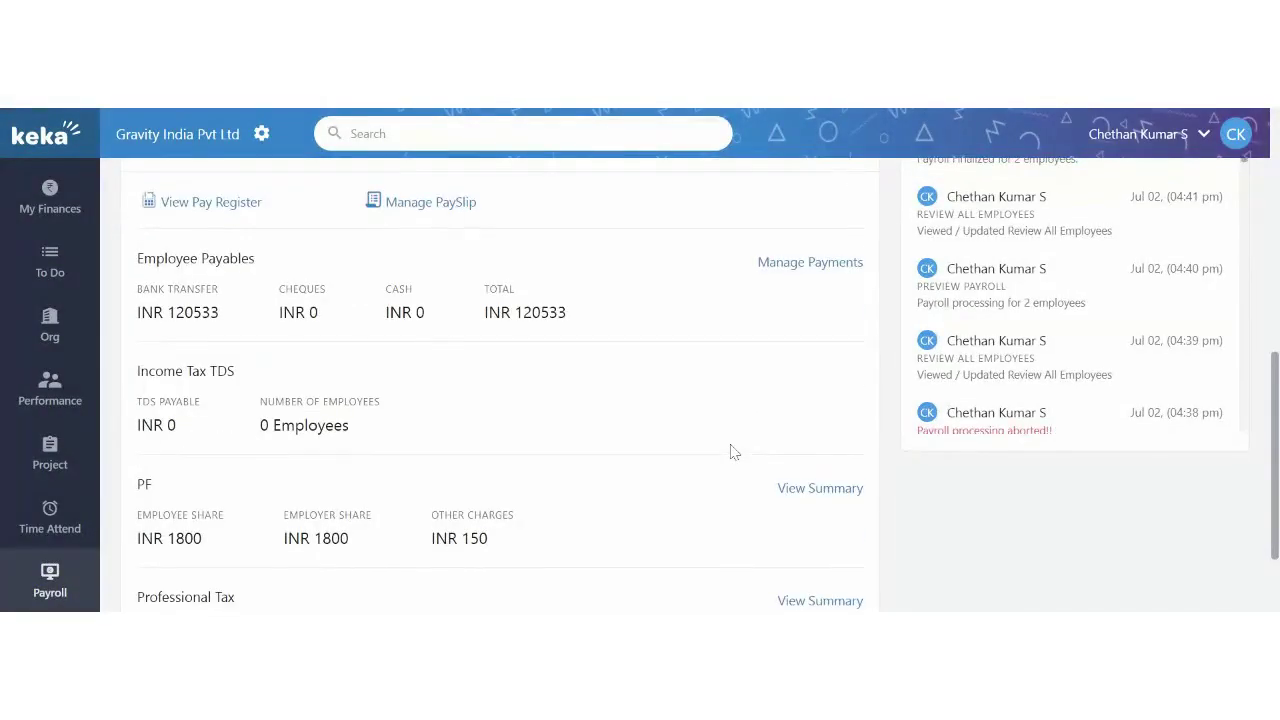
scroll(731, 452, up, 1)
drag(1270, 612, 1265, 625)
scroll(723, 423, up, 1)
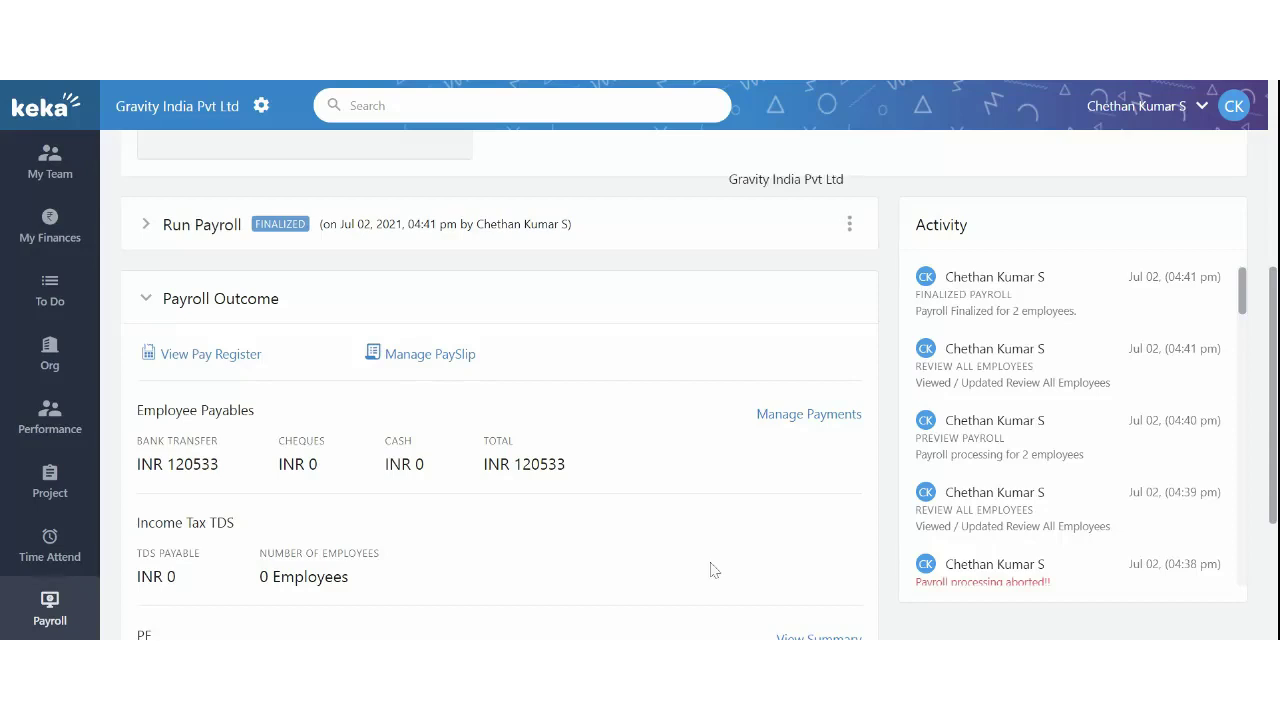
click(401, 362)
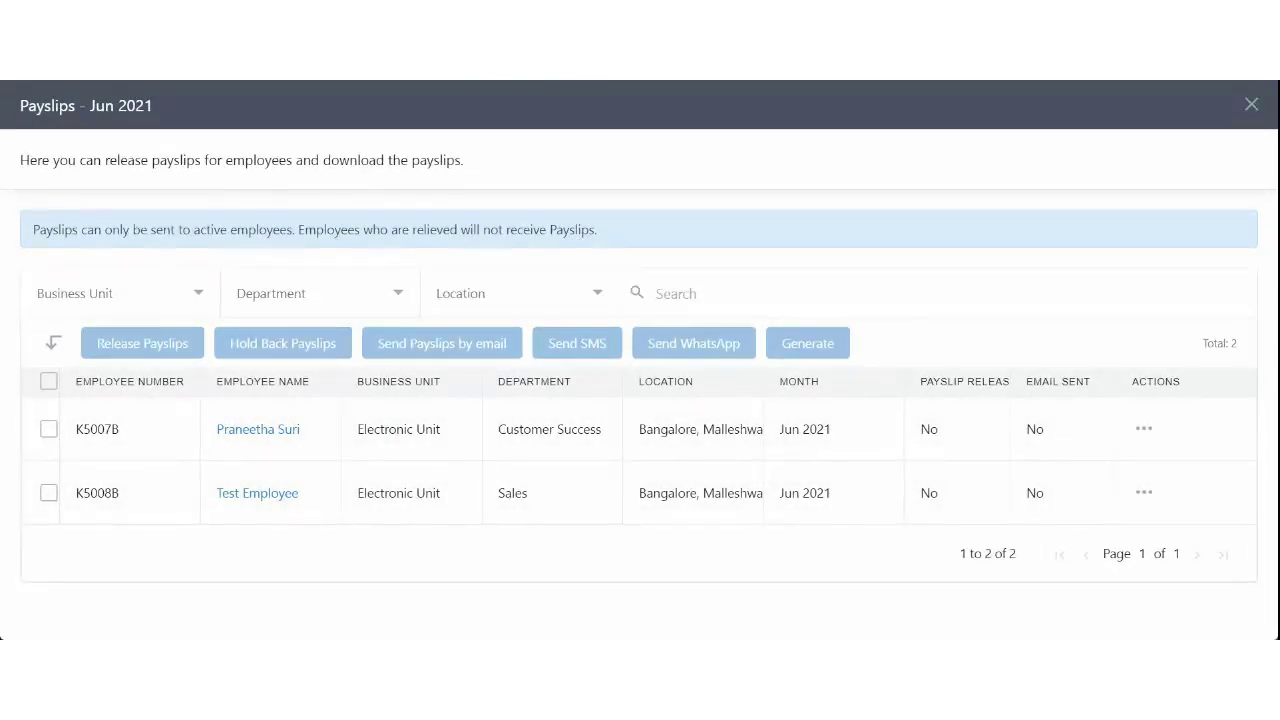
click(48, 429)
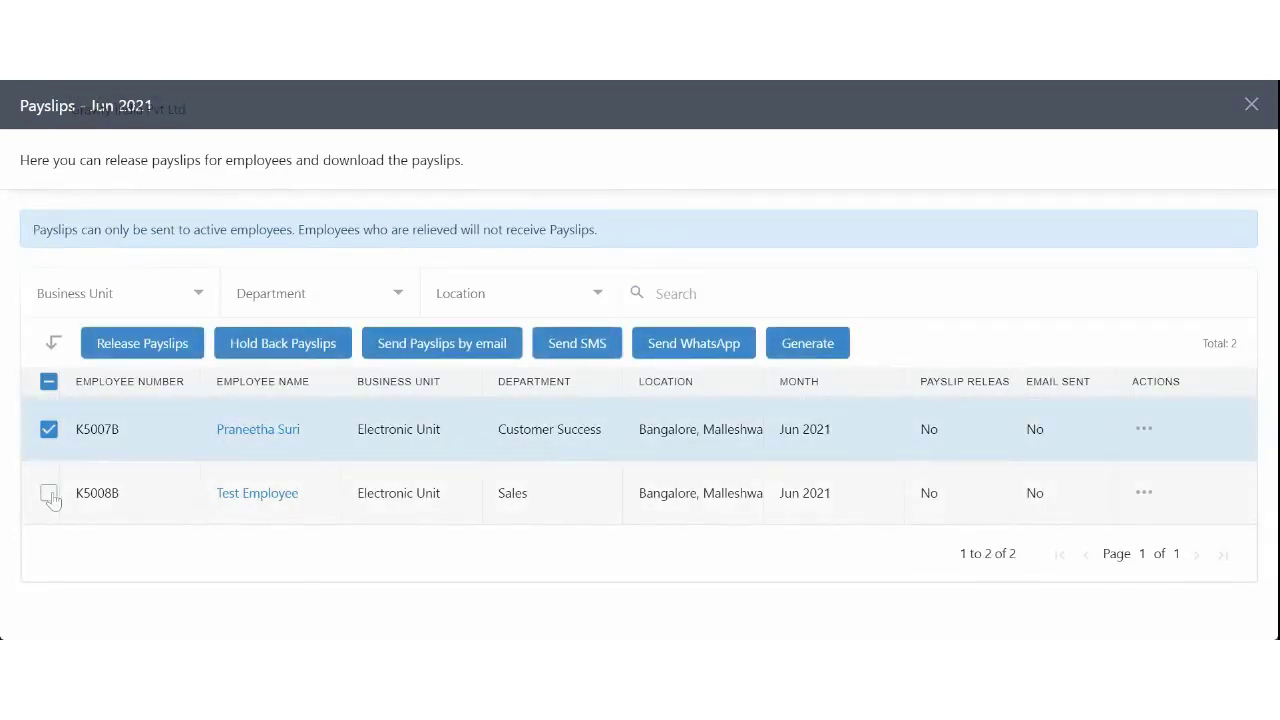
click(49, 494)
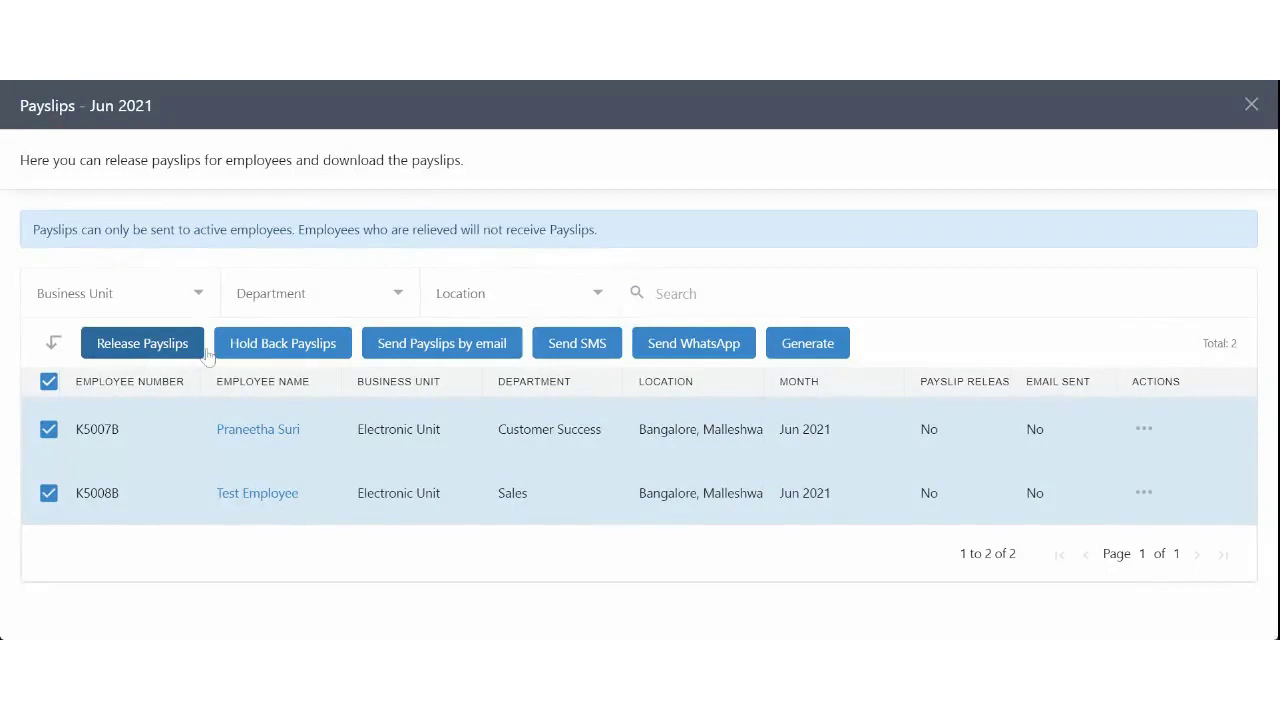
click(157, 352)
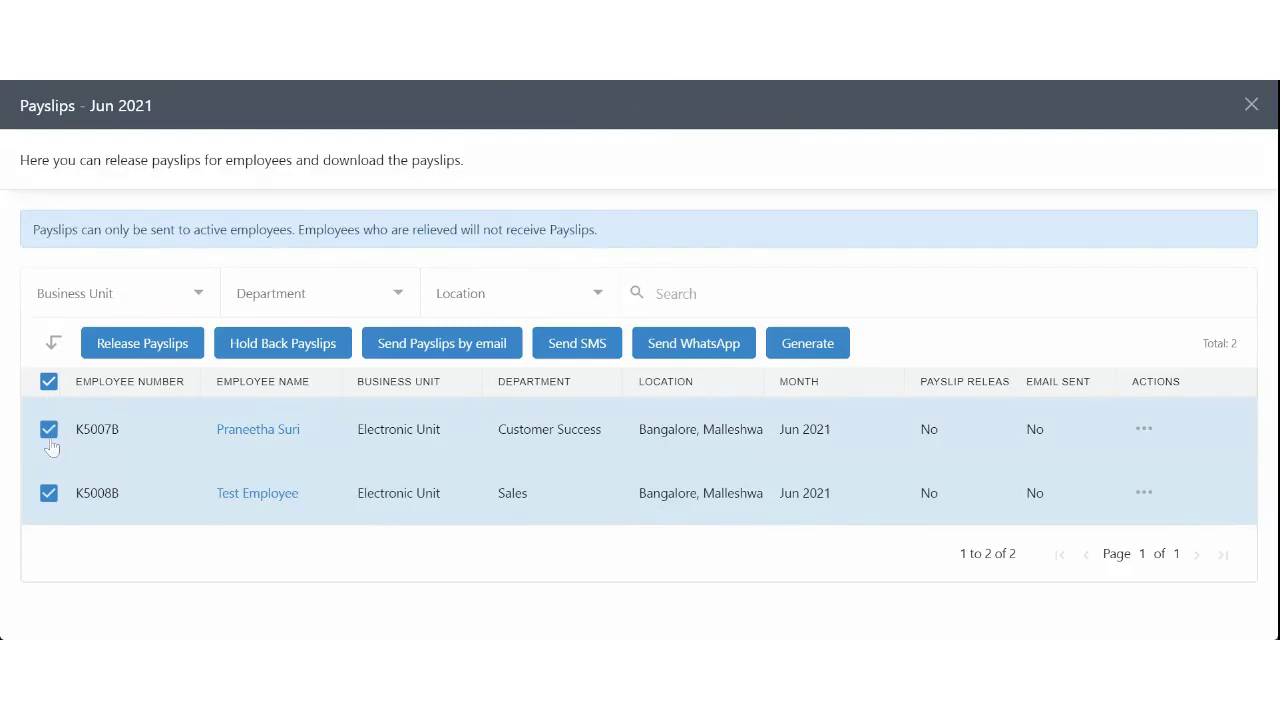
Exclude the Sales employee from the selection and release the June 2021 payslip for the Customer Success employee only
click(48, 494)
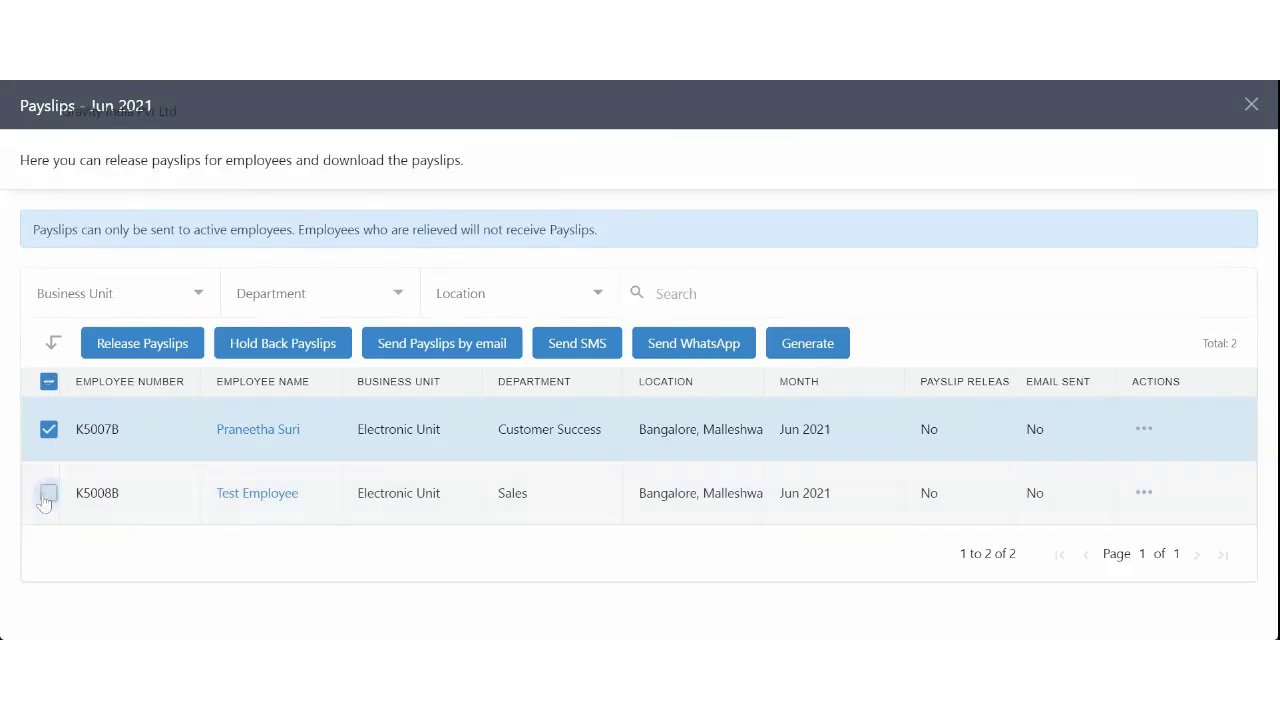
click(145, 343)
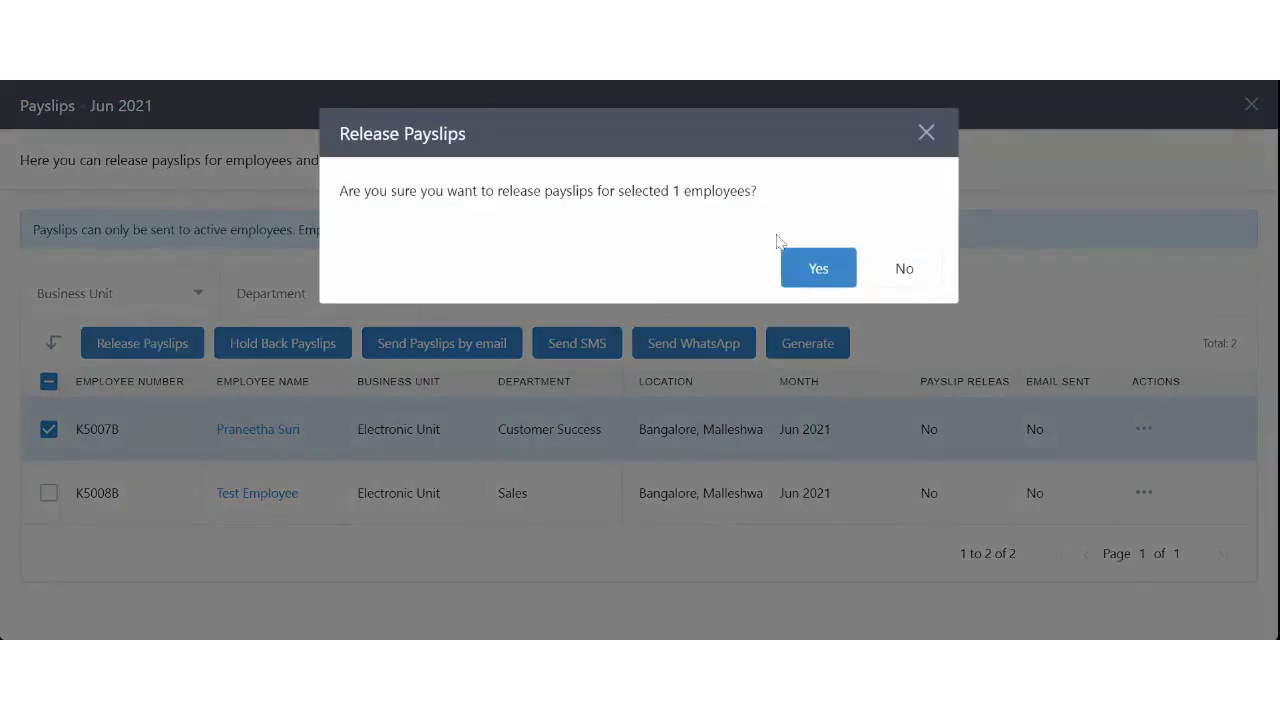
click(818, 272)
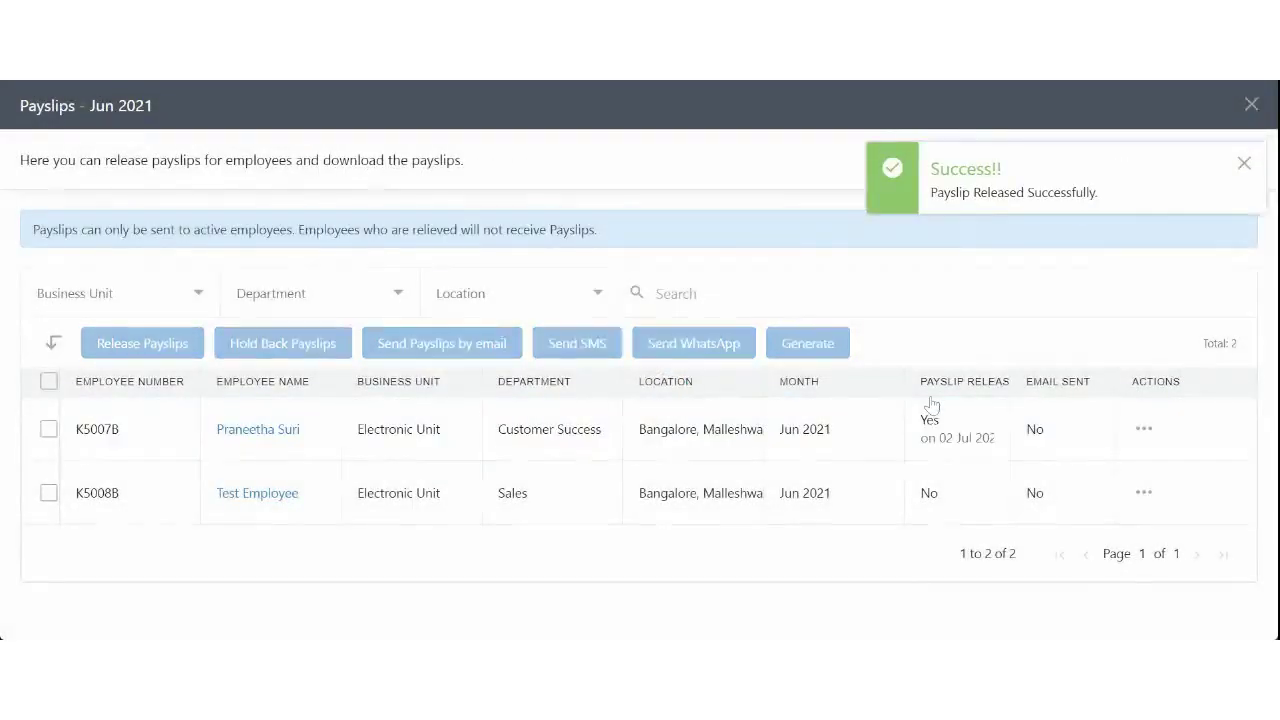
Hold back the Customer Success employee's released payslip, clear the selection and close the payslip management
click(48, 430)
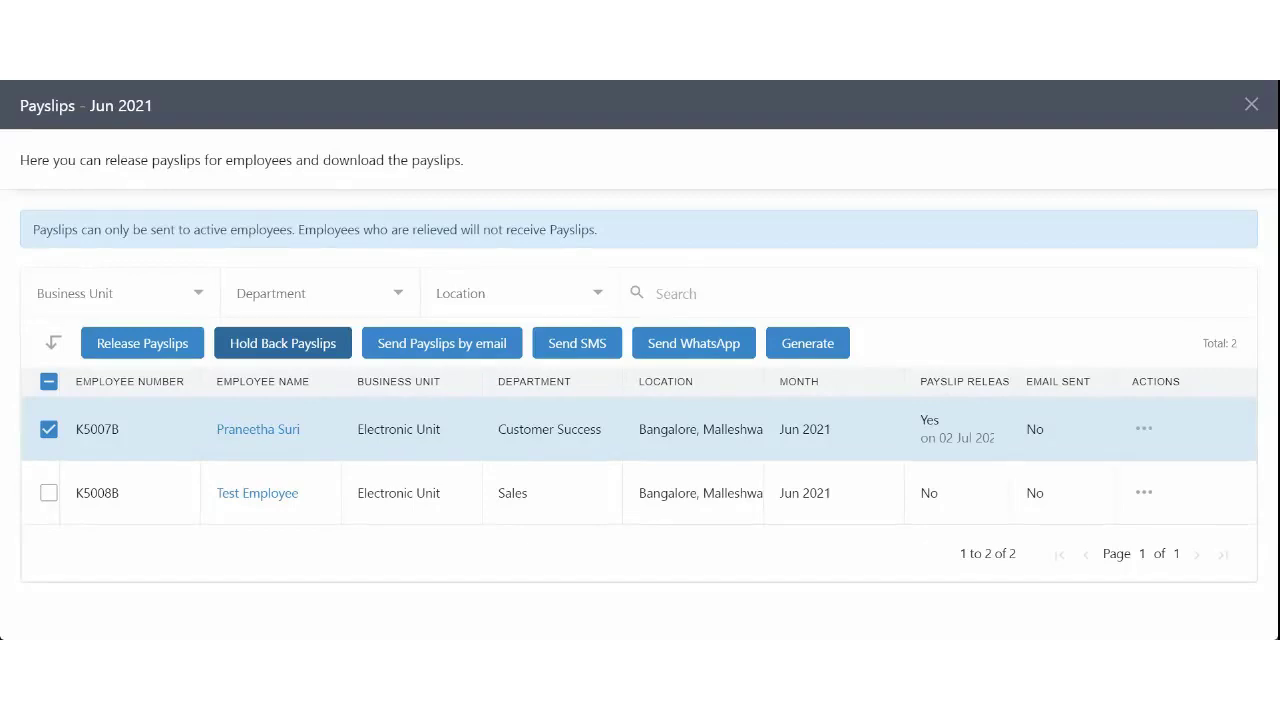
click(266, 352)
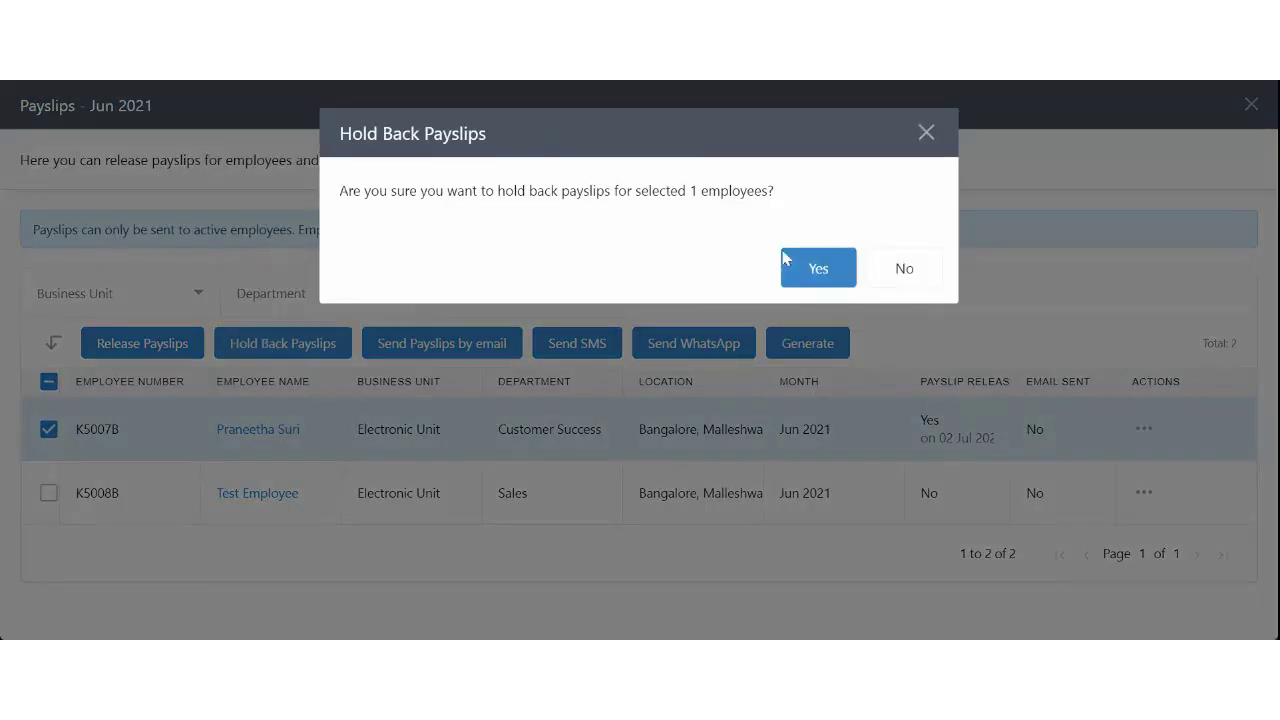
click(788, 260)
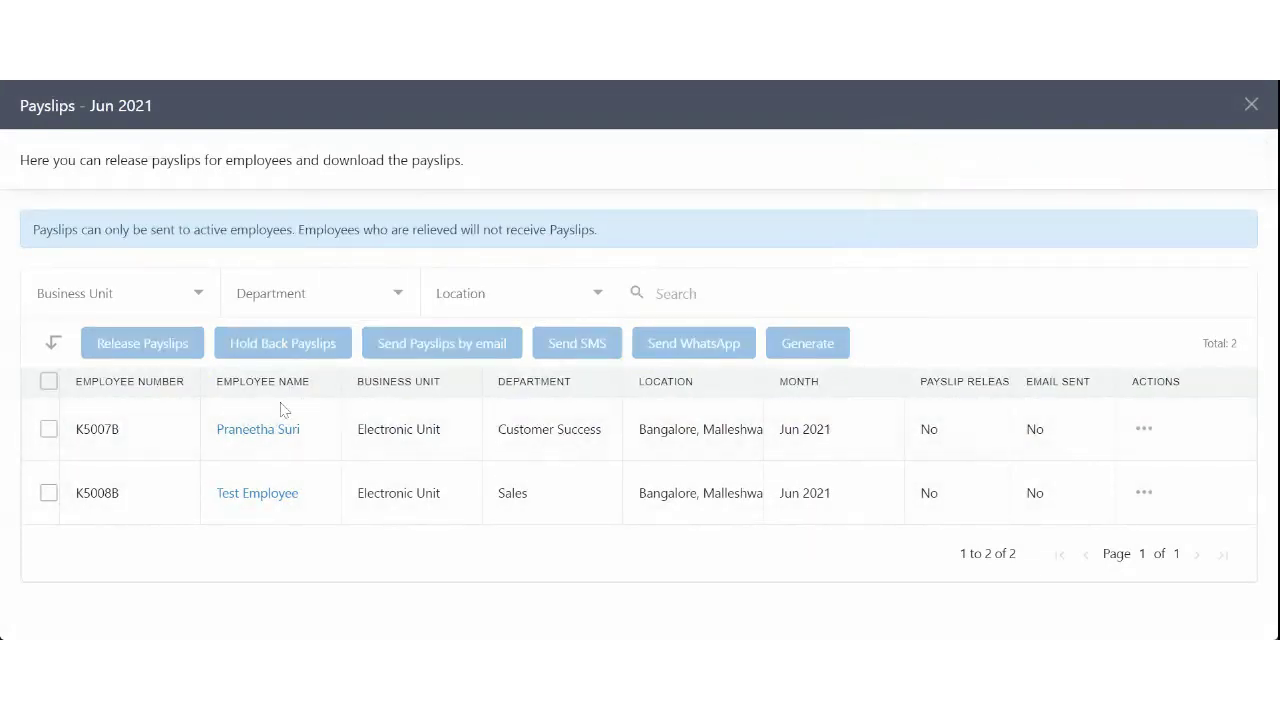
click(49, 431)
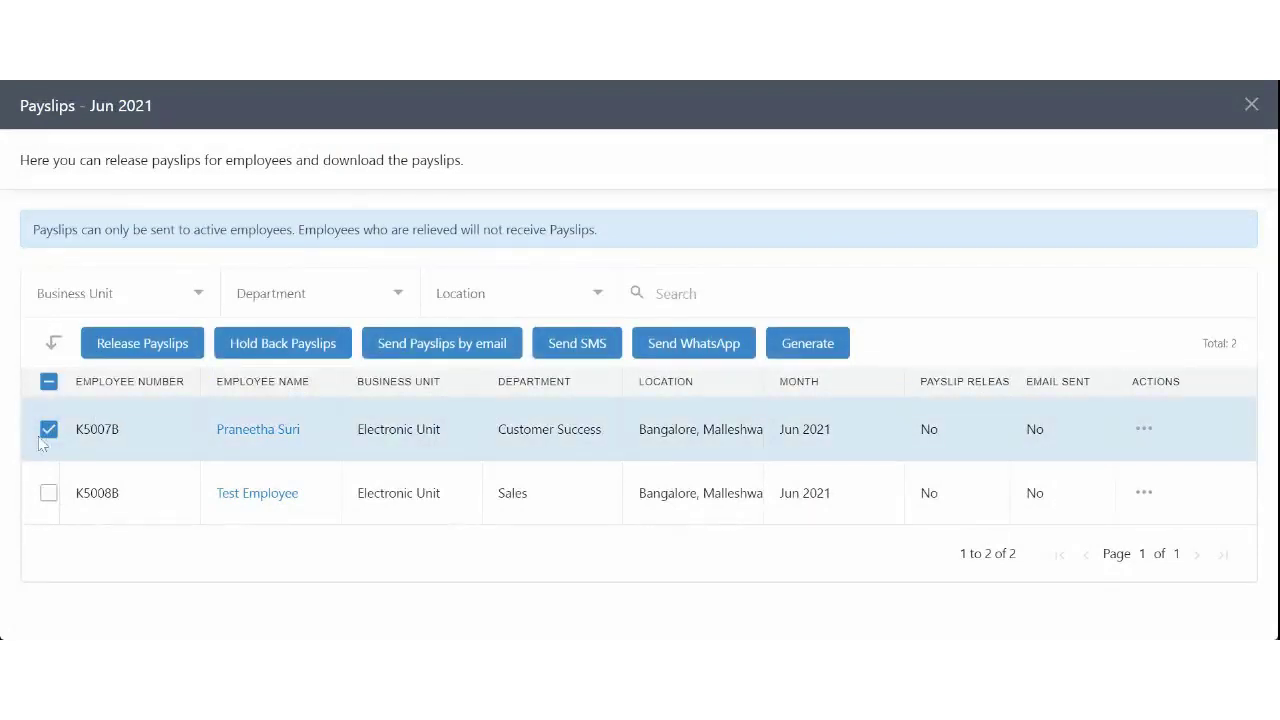
click(50, 437)
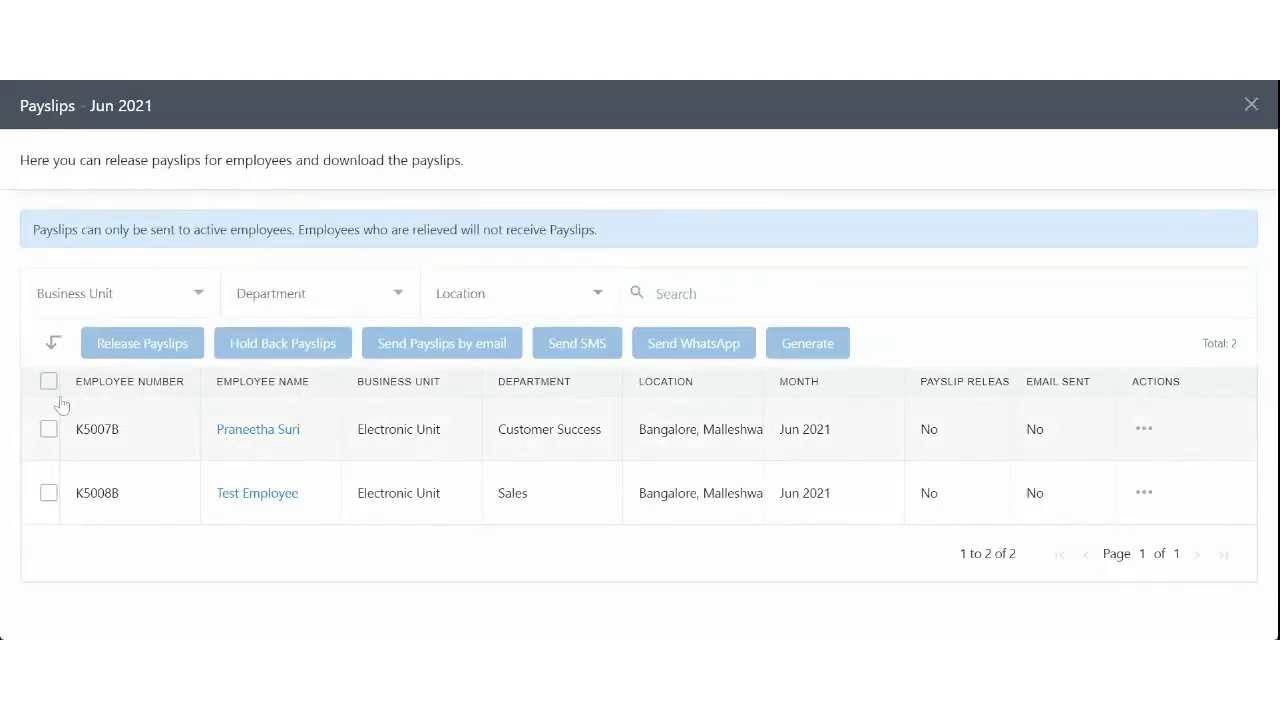
click(1256, 103)
Open the June 2021 pay register from the payroll outcome, download it and close the register
scroll(518, 361, down, 3)
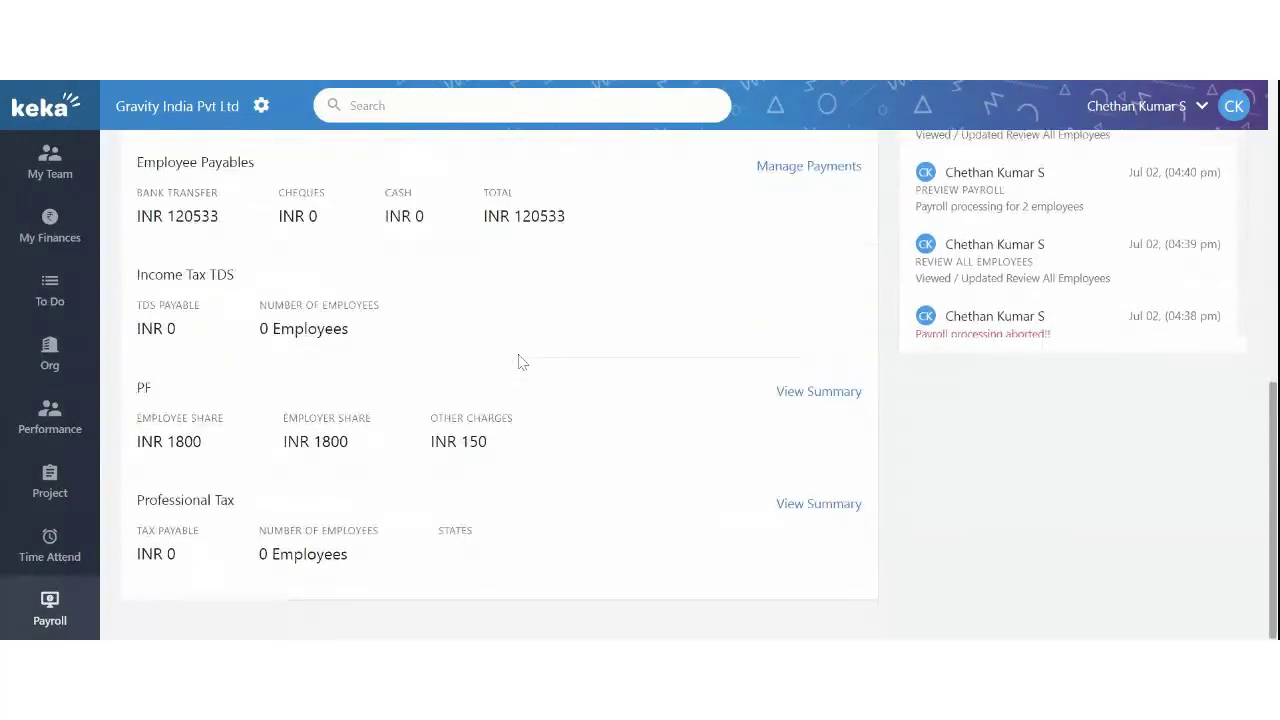
scroll(517, 360, up, 3)
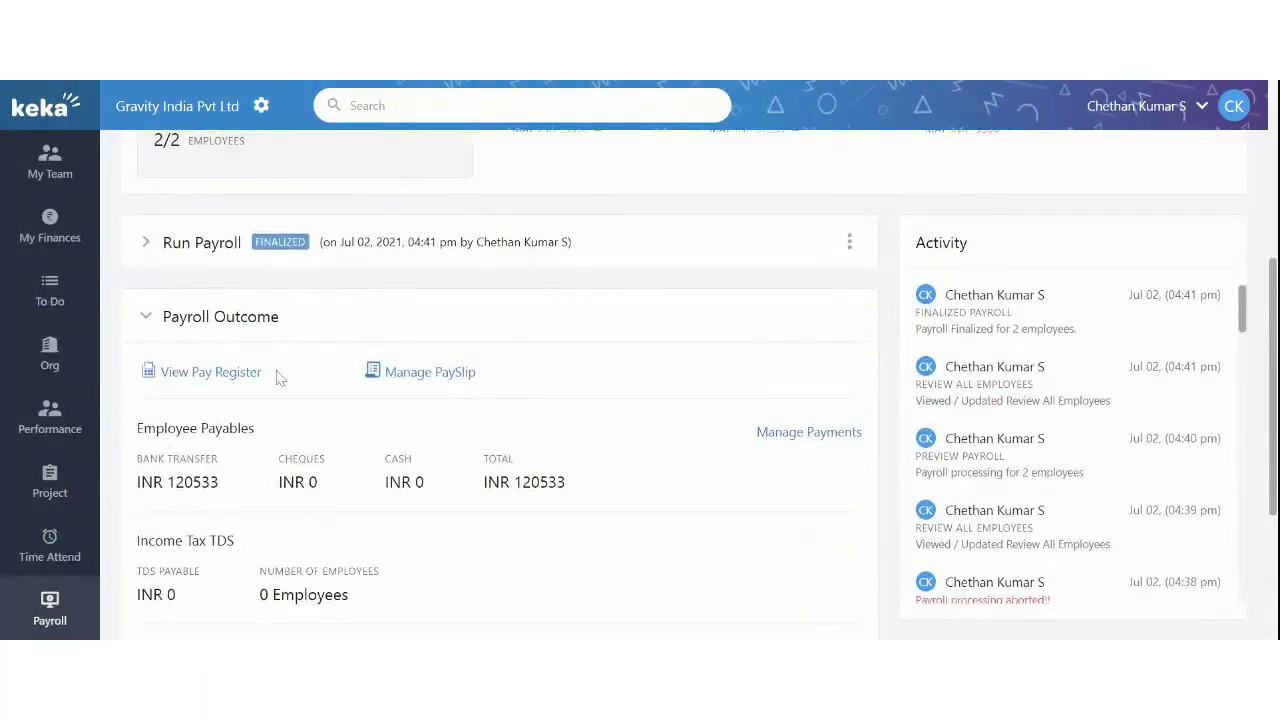
click(242, 380)
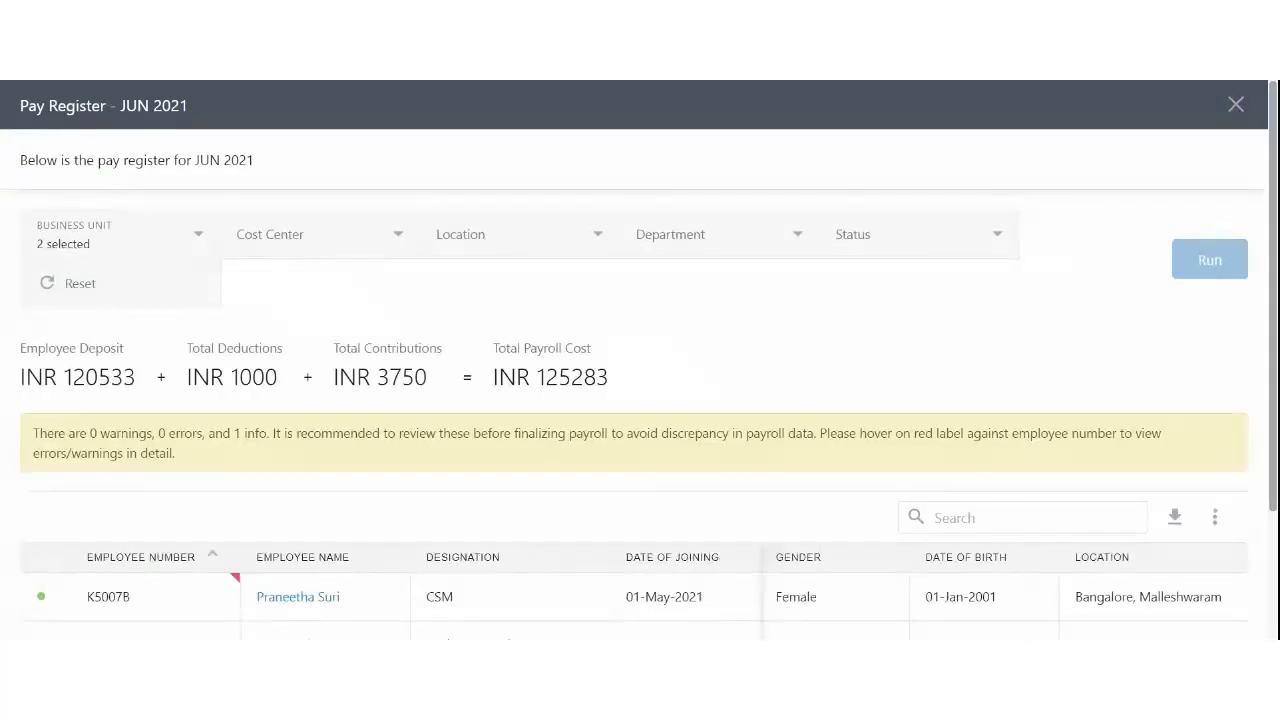
scroll(286, 443, down, 3)
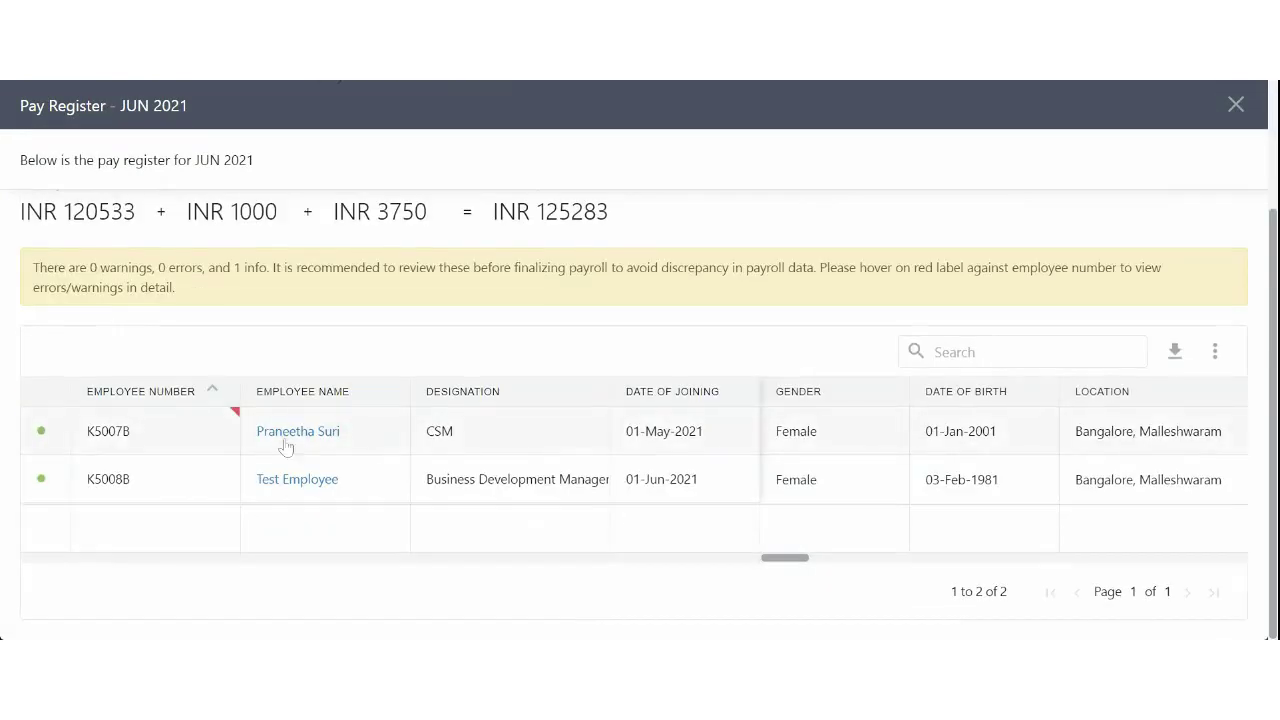
mouse_move(240, 418)
click(1175, 358)
click(1116, 396)
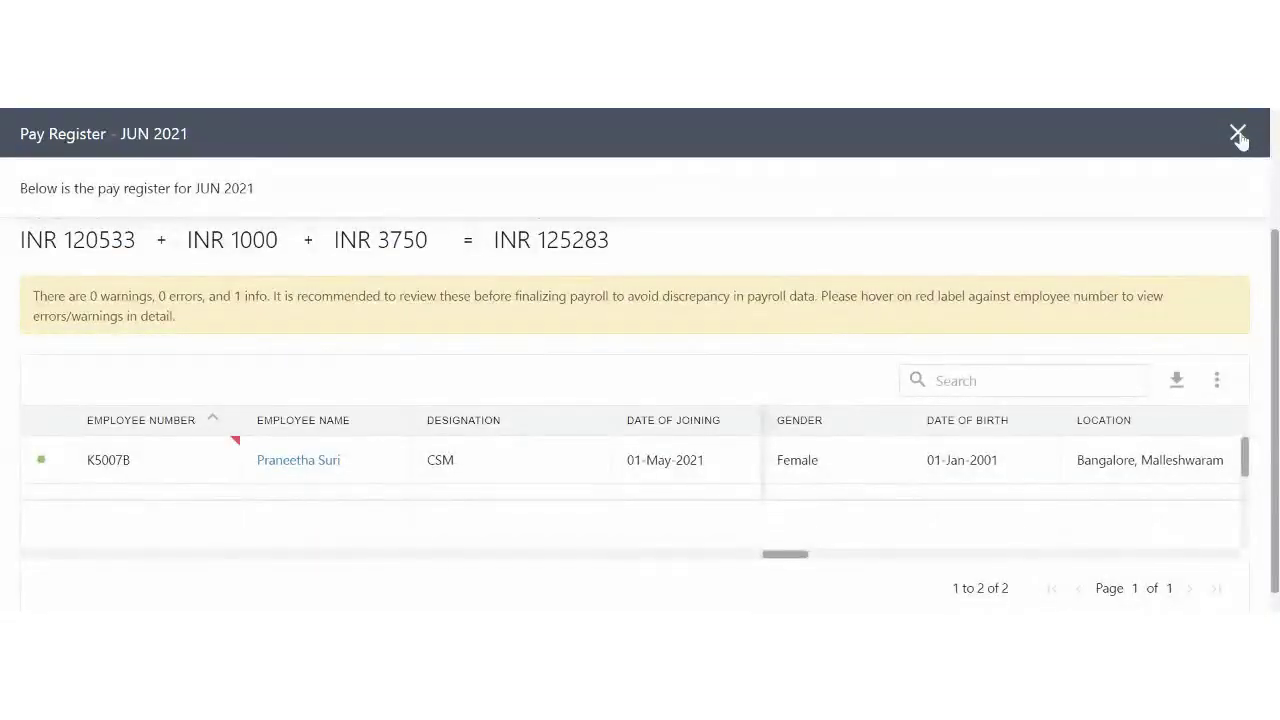
click(1238, 135)
Examine the payroll outcome's payables, Income Tax TDS, PF and Professional Tax summaries, and expand the finalized Run Payroll section
scroll(535, 384, down, 3)
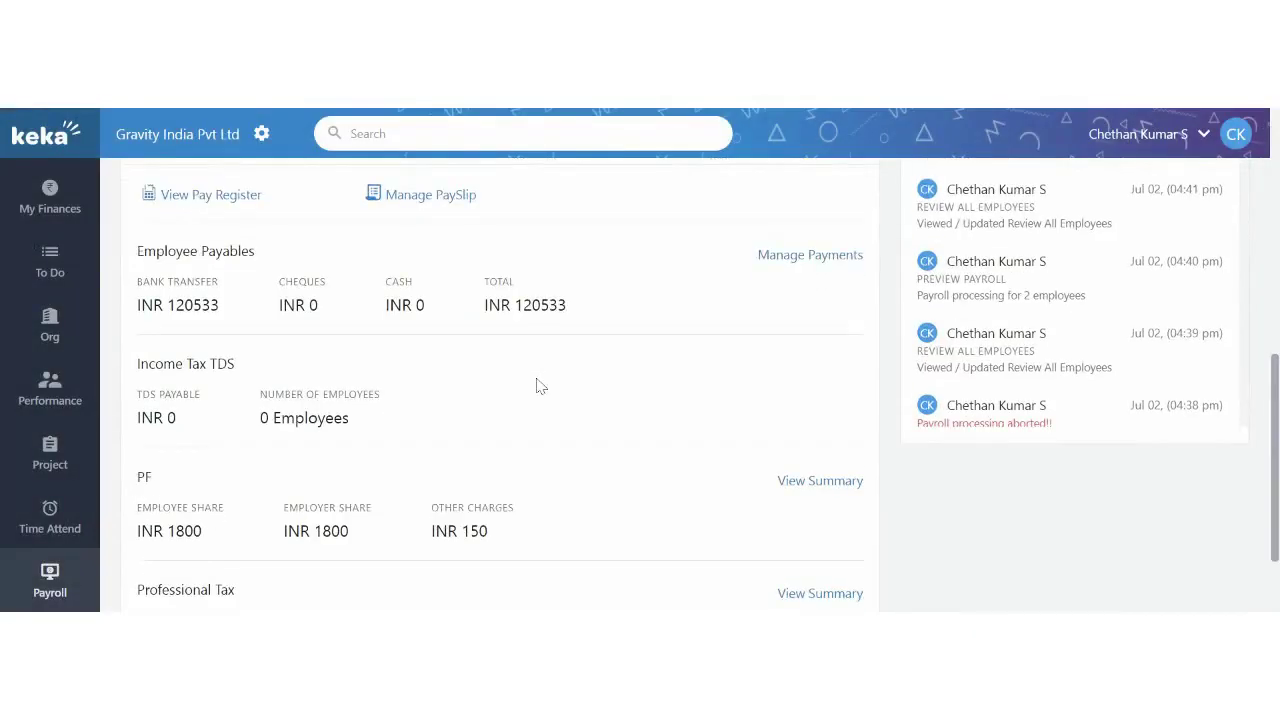
scroll(536, 386, down, 2)
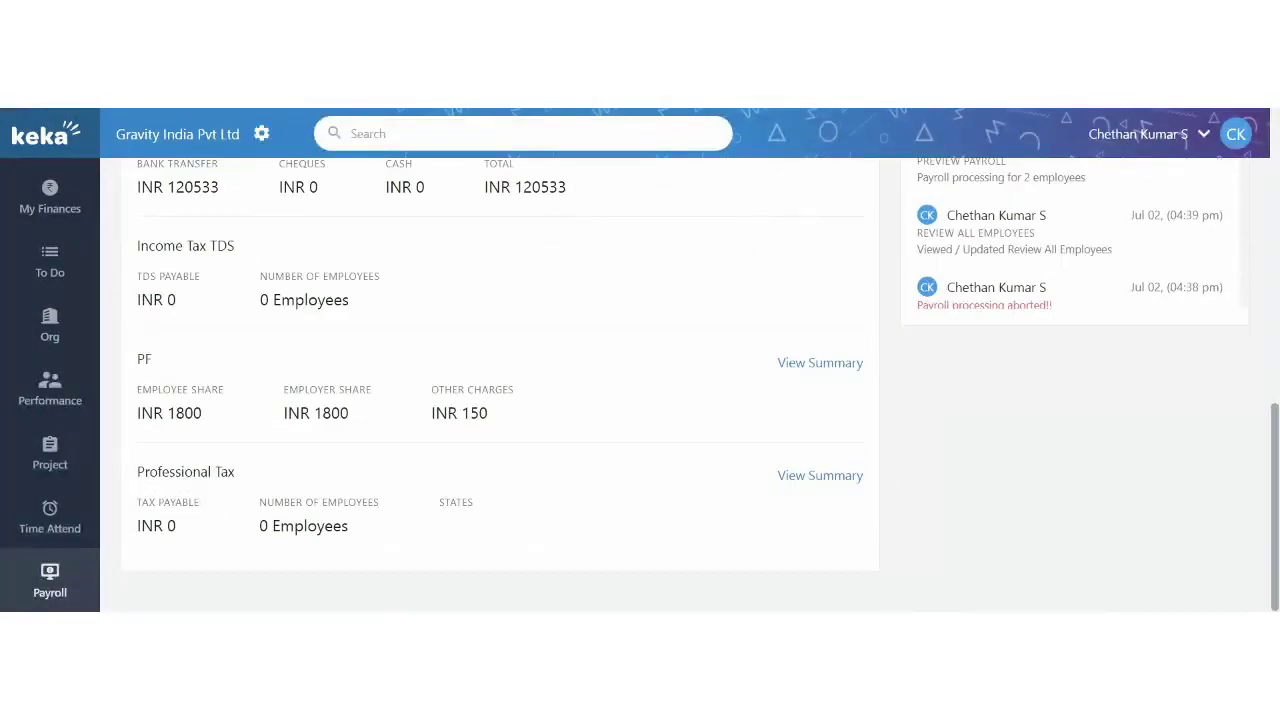
scroll(701, 384, up, 5)
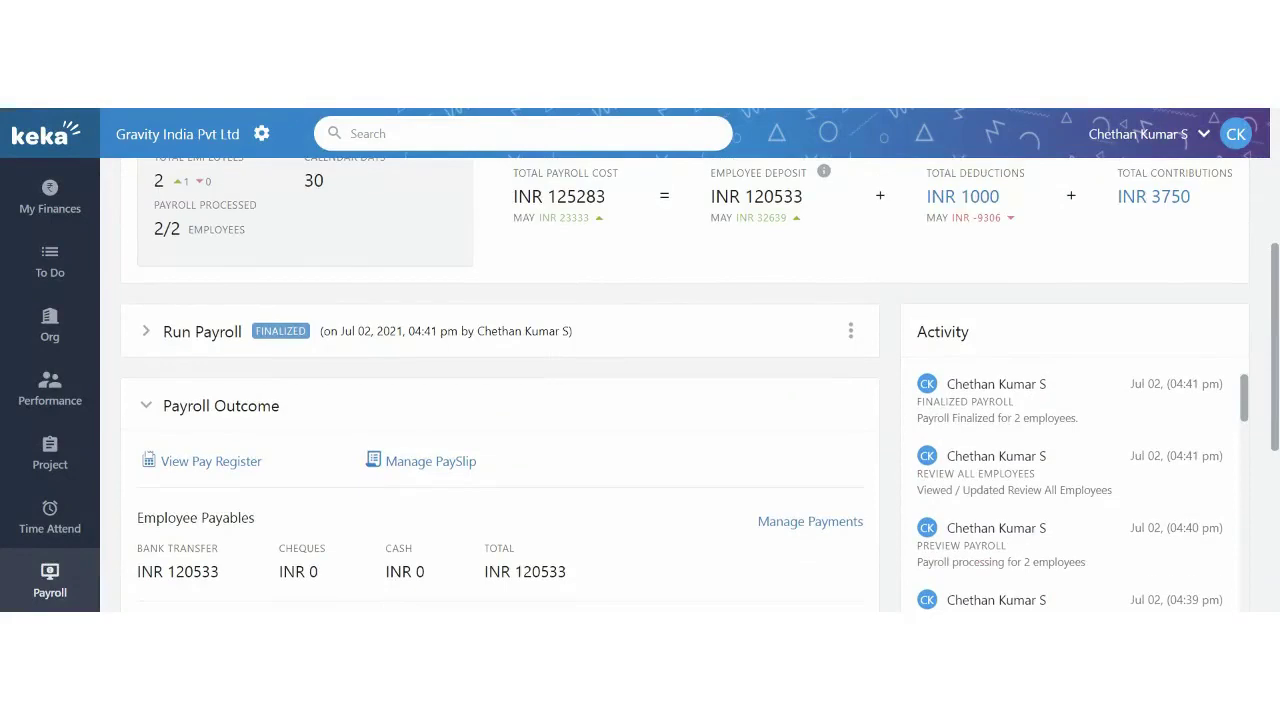
click(204, 333)
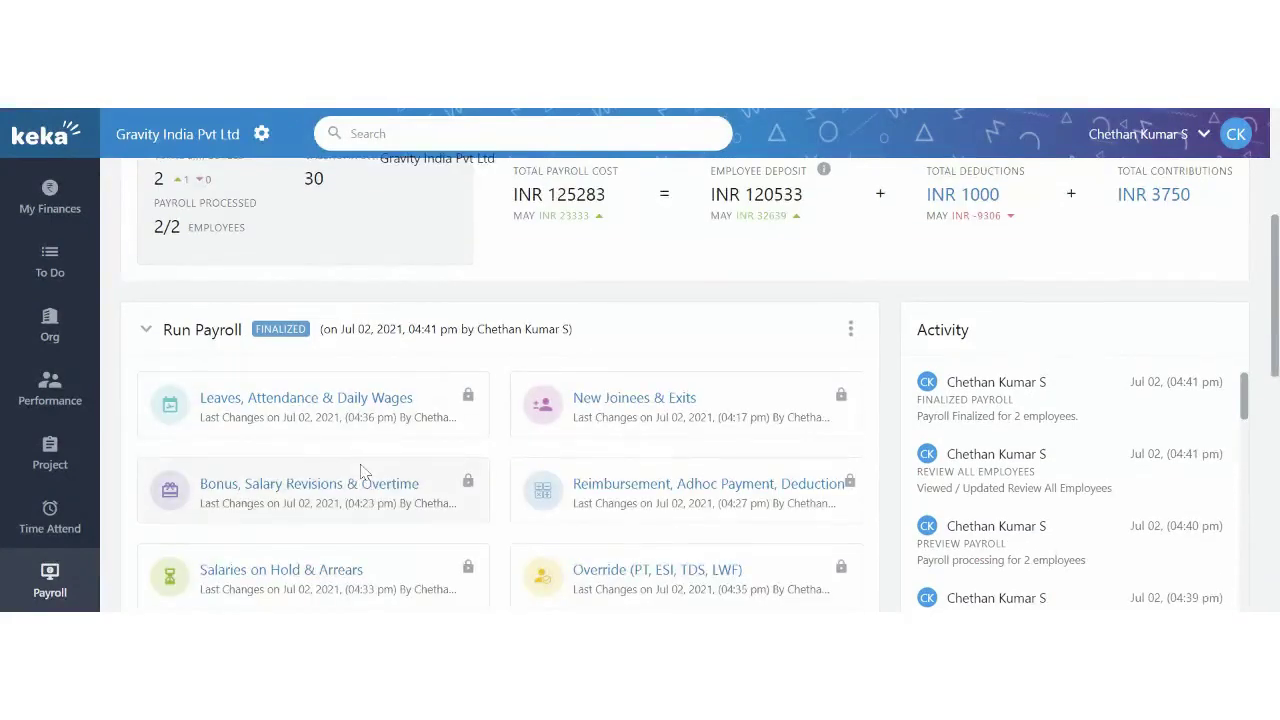
scroll(362, 472, down, 5)
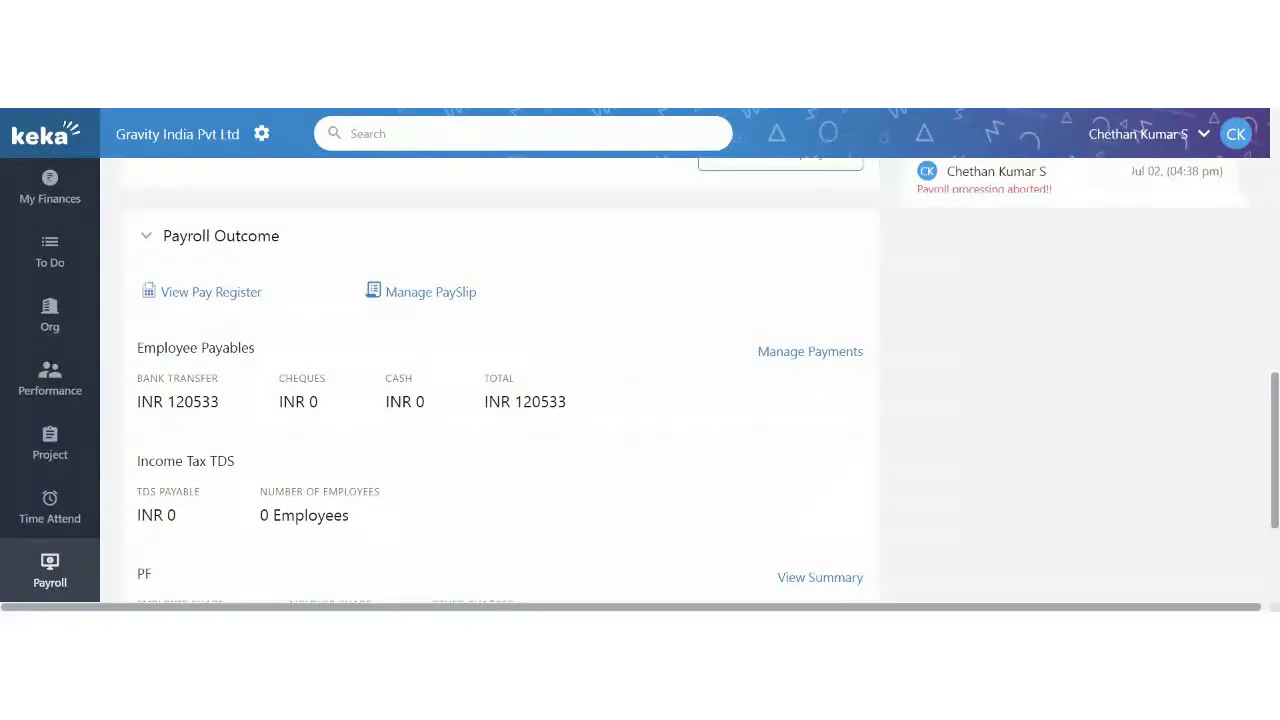
scroll(774, 443, up, 2)
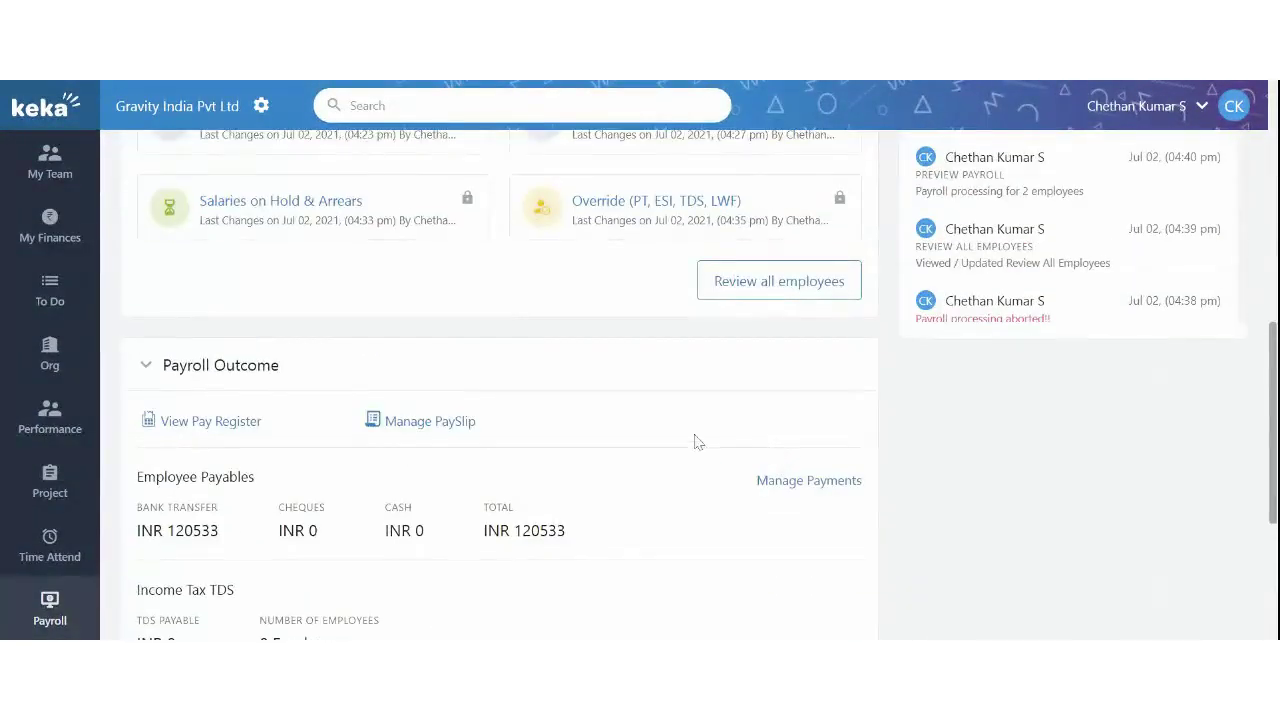
scroll(697, 442, down, 3)
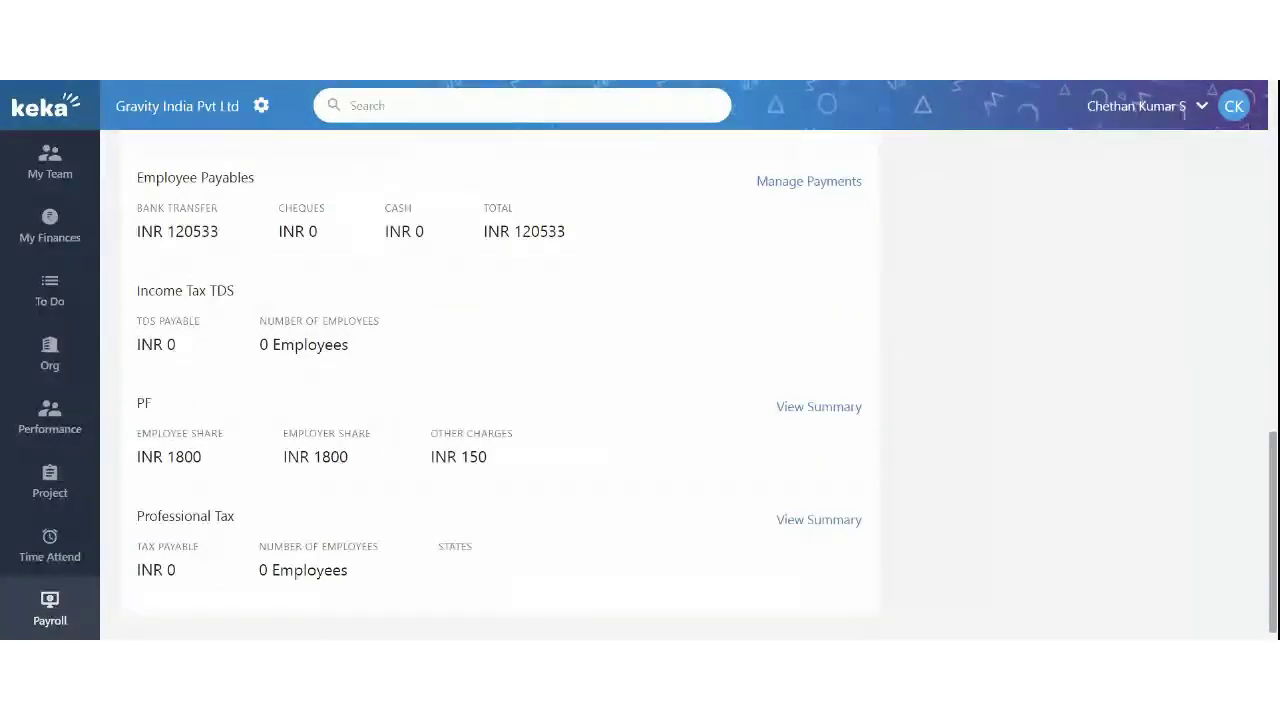